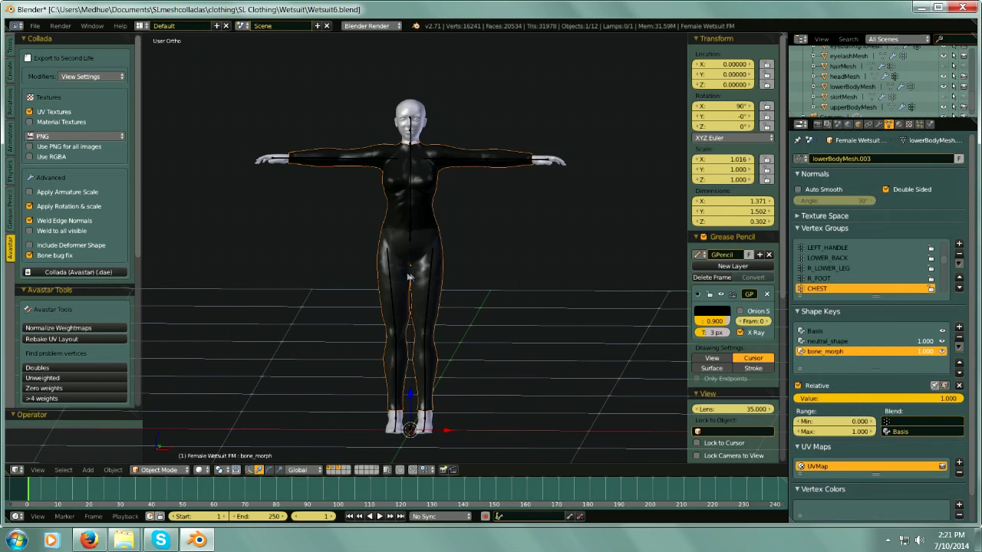
- Start a new scene by reloading the start-up file in place of the wetsuit project
middle_drag(481, 332, 499, 270)
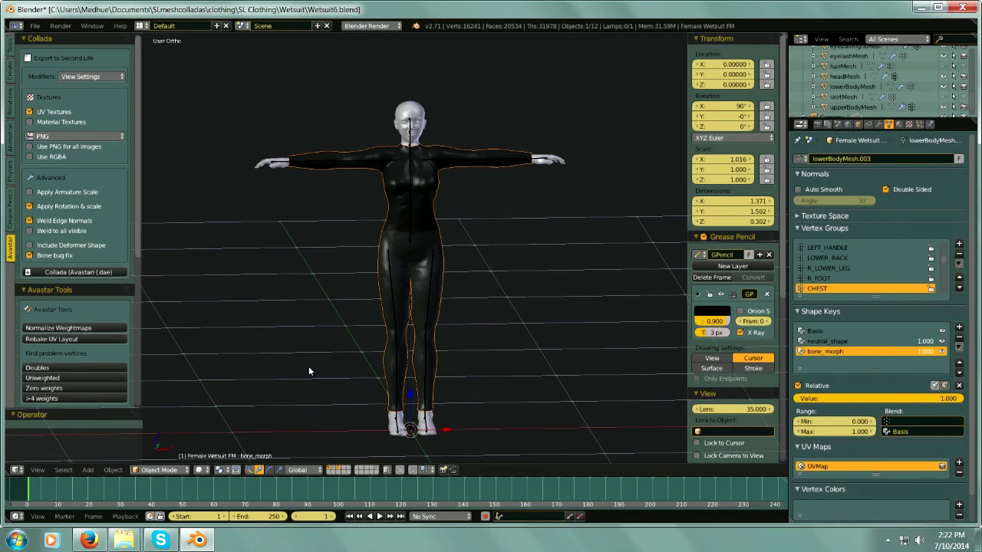
click(34, 25)
mouse_move(58, 68)
click(61, 49)
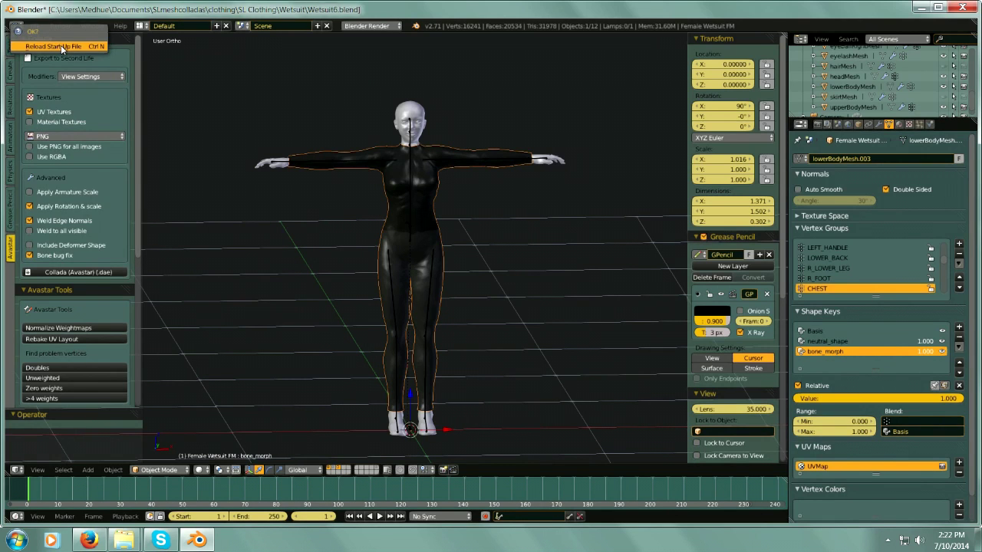
click(62, 47)
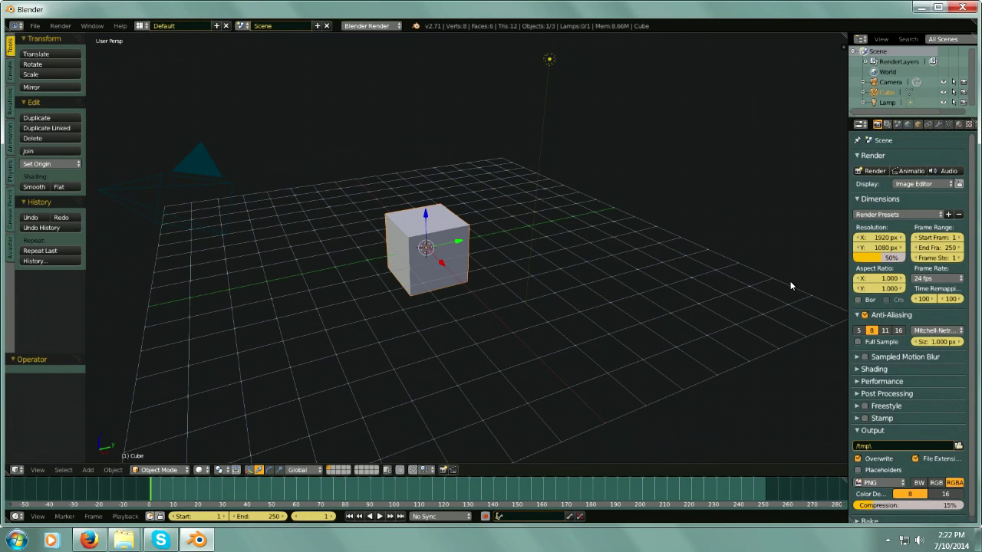
- Start the Screencast Keys display in the 3D view and set its X position to 14
key(n)
scroll(807, 346, down, 5)
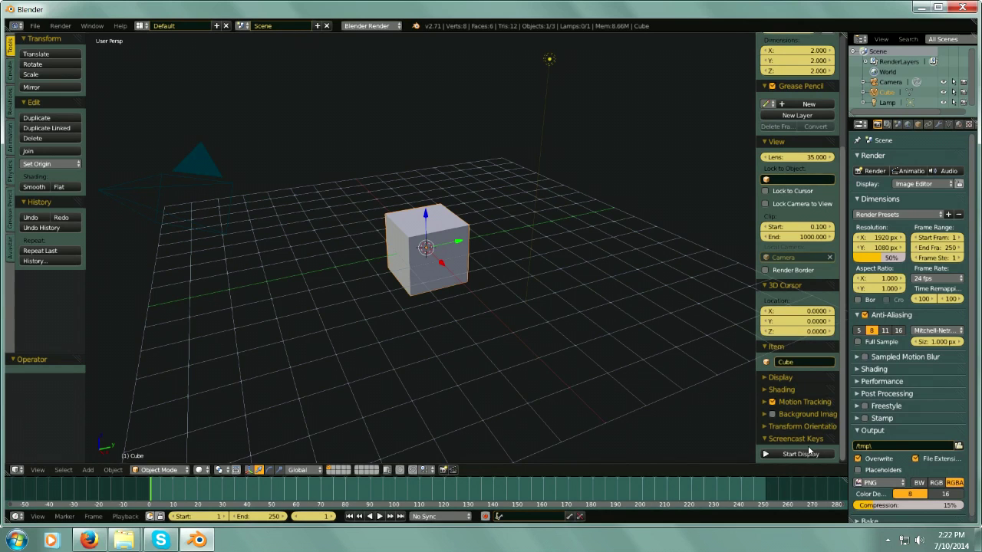
click(807, 454)
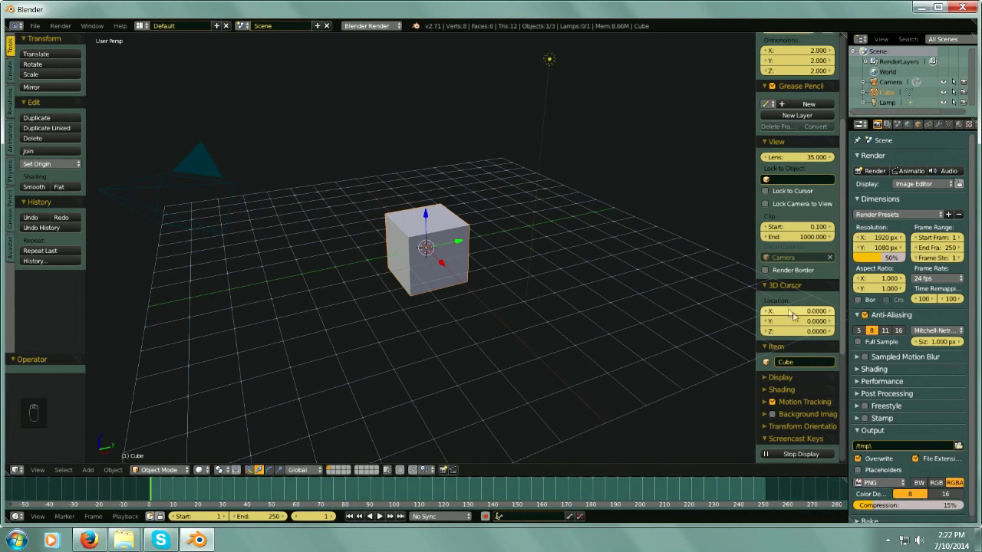
scroll(811, 393, down, 4)
mouse_move(812, 354)
mouse_down()
mouse_move(826, 354)
mouse_move(809, 354)
mouse_up()
- Delete the default cube and add an Avastar character to the scene
key(KP_Subtract)
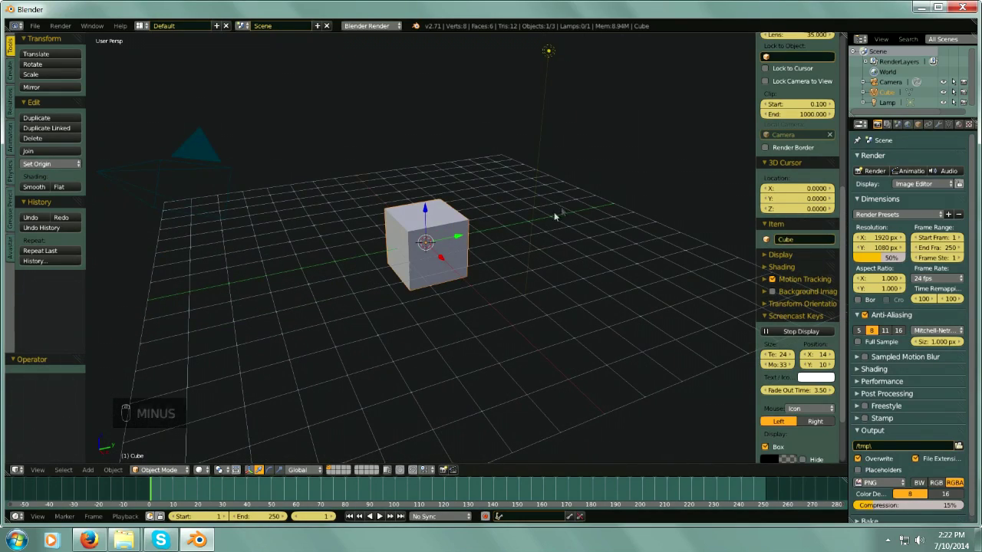
key(minus)
shift+middle_drag(542, 208, 515, 184)
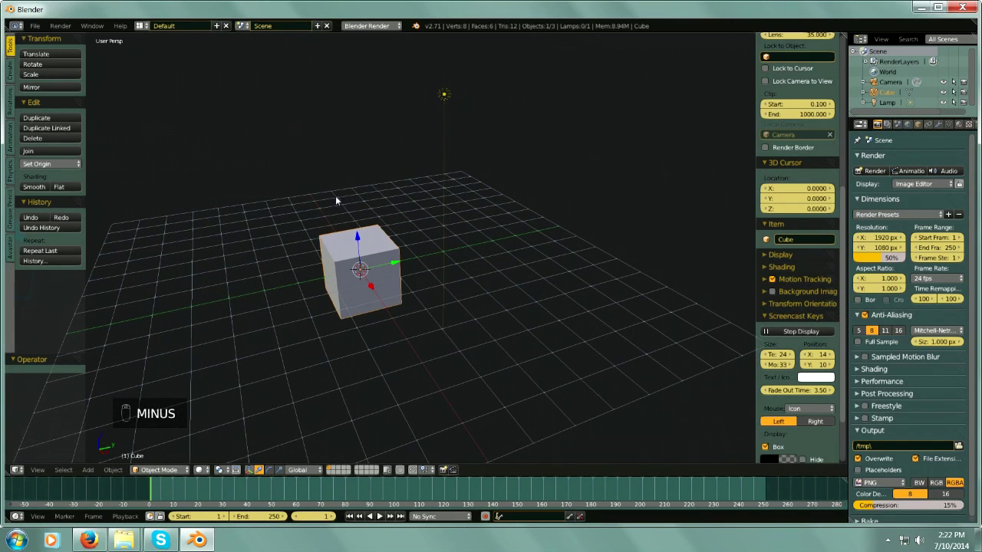
key(x)
click(405, 275)
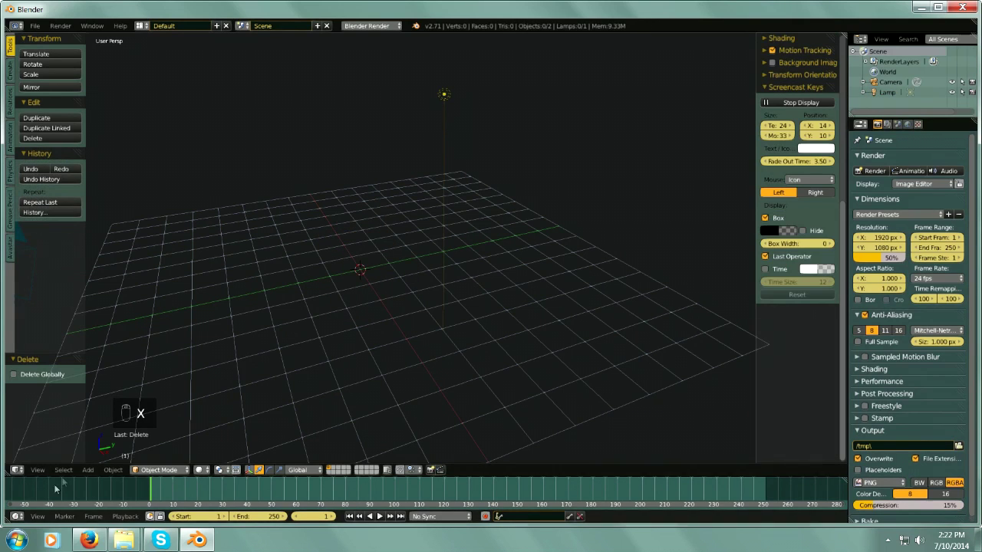
click(87, 469)
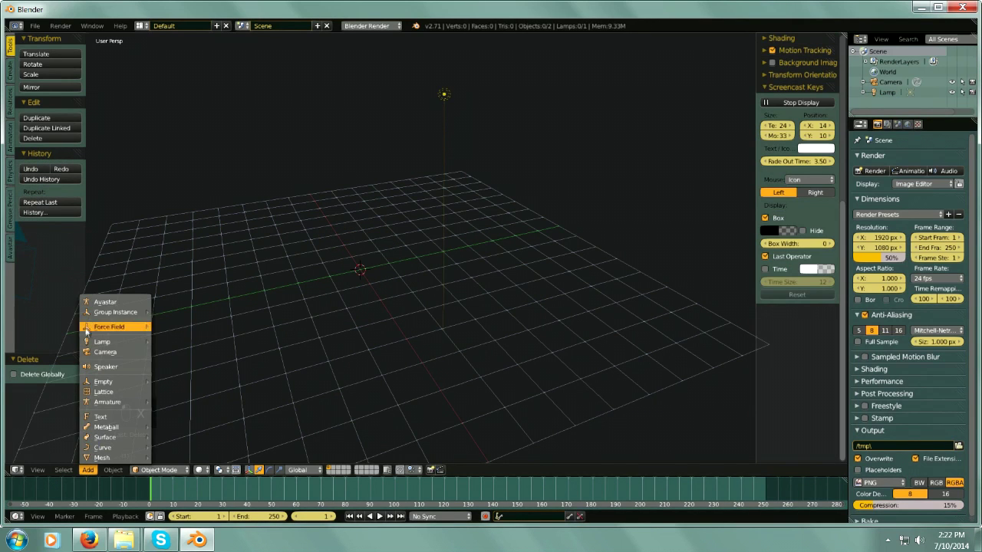
click(138, 303)
- Examine the new Avastar character from the front, from head to feet, including its rig controls
middle_drag(388, 279, 372, 281)
key(minus)
shift+middle_drag(367, 247, 415, 265)
scroll(416, 259, up, 7)
key(minus)
scroll(430, 246, up, 1)
key(minus)
shift+middle_drag(438, 222, 450, 243)
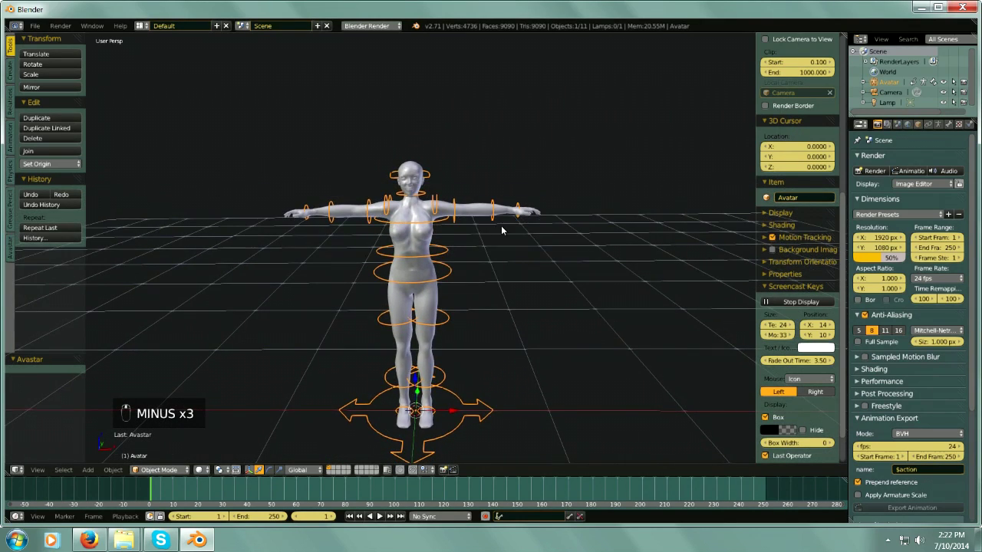
scroll(485, 219, up, 2)
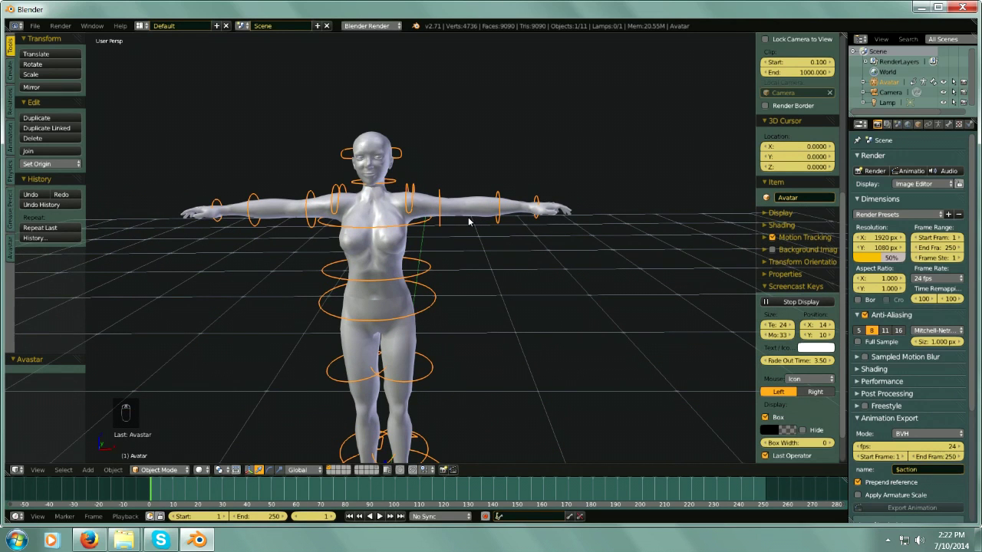
scroll(466, 221, down, 1)
key(minus)
shift+middle_drag(481, 318, 492, 286)
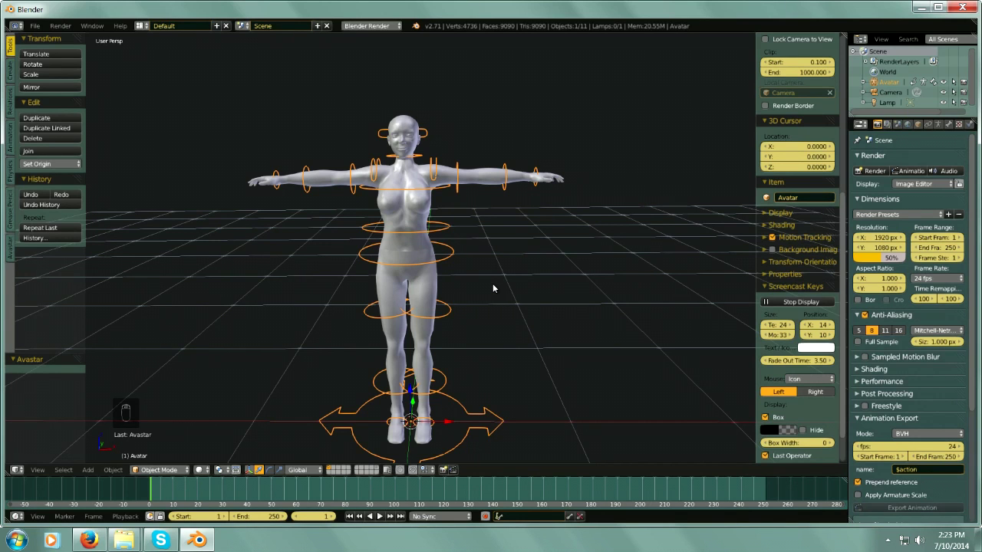
- Select the avatar's upper body mesh and start a Wavefront OBJ export into the Tutorials folder inside Wetsuit
right_click(484, 187)
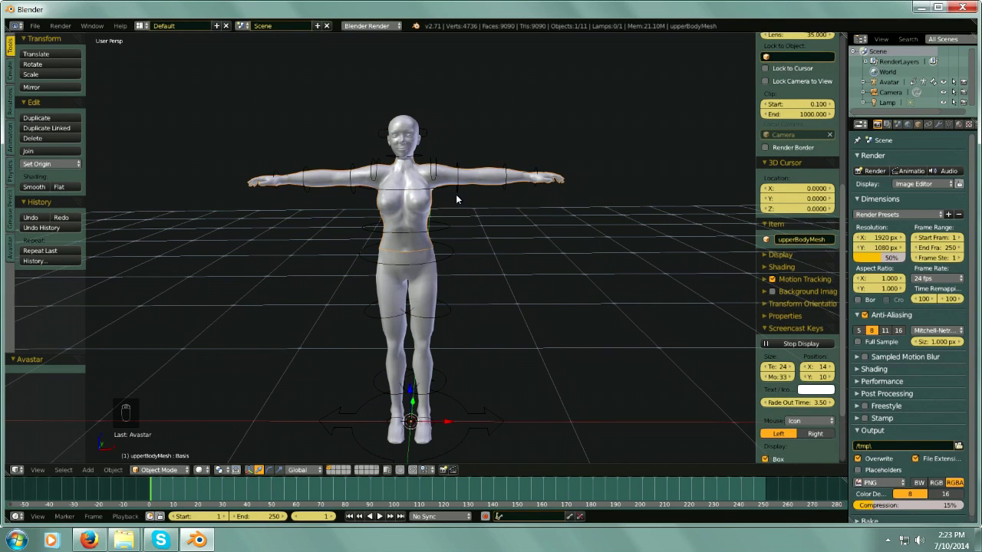
click(36, 26)
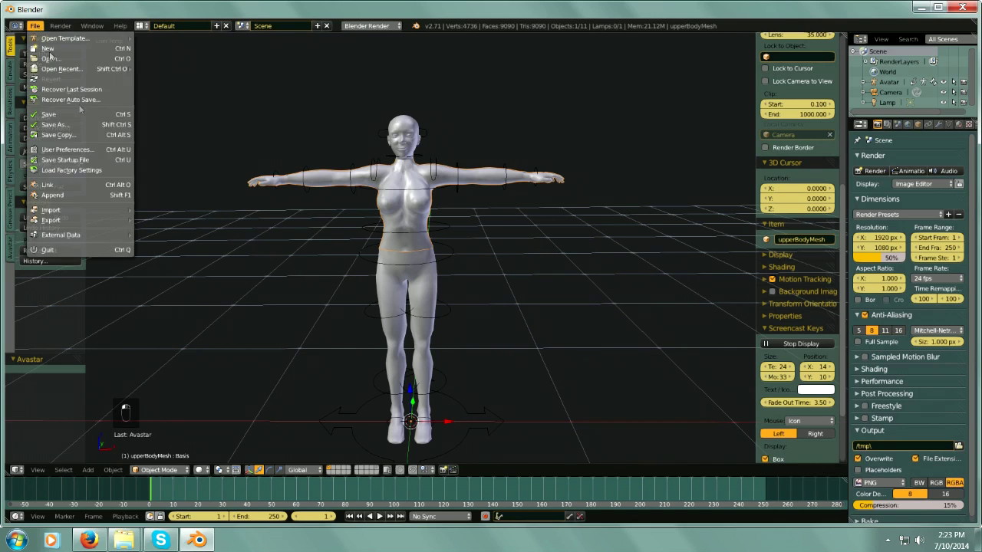
click(35, 26)
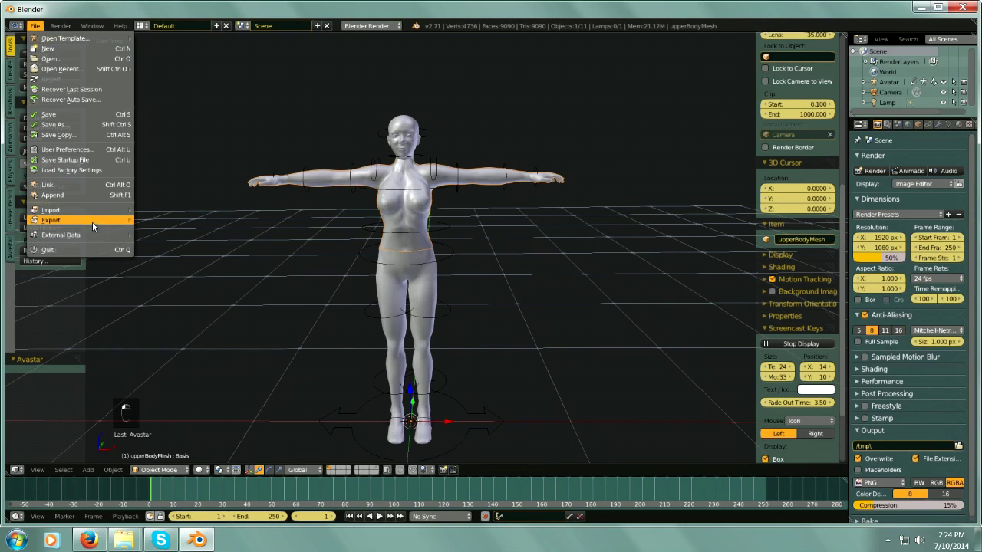
mouse_move(92, 210)
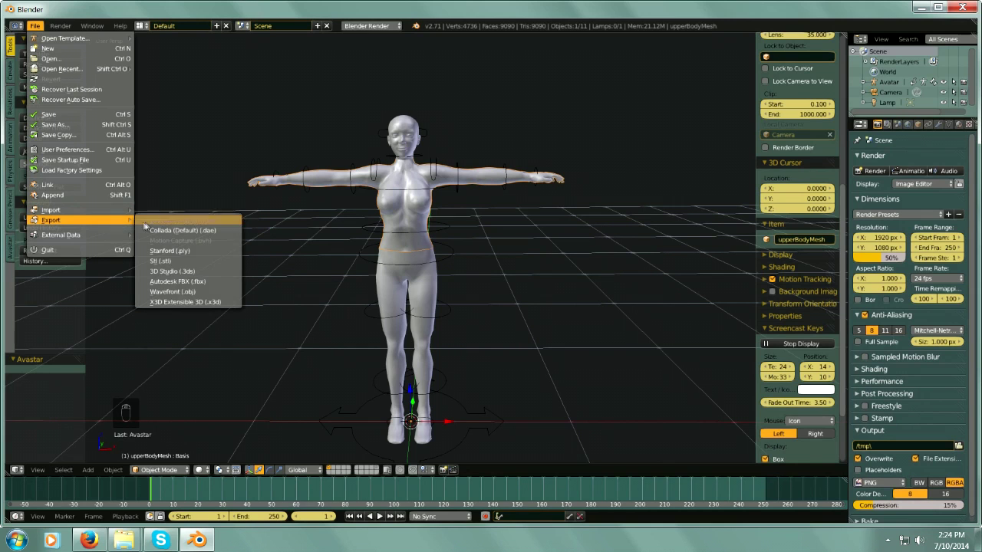
click(192, 291)
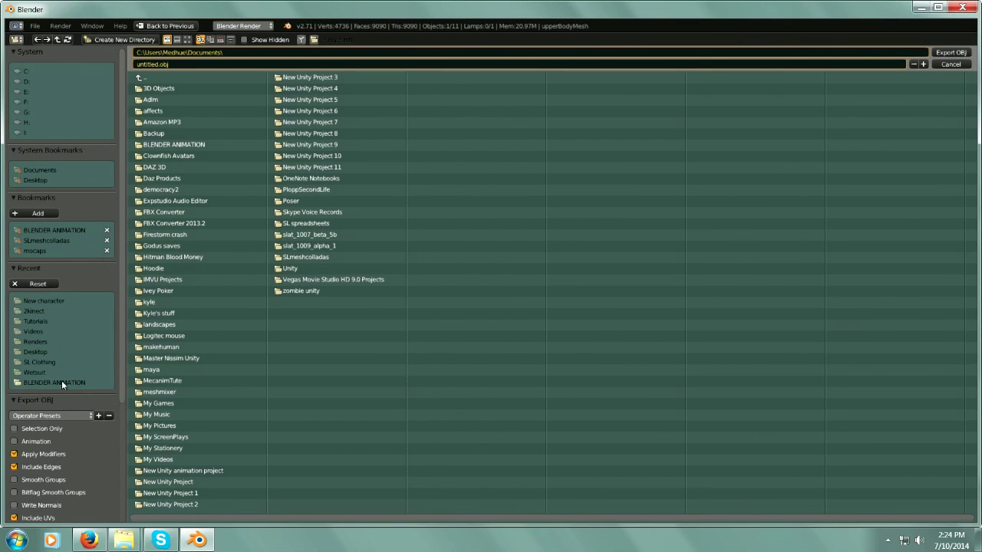
click(35, 372)
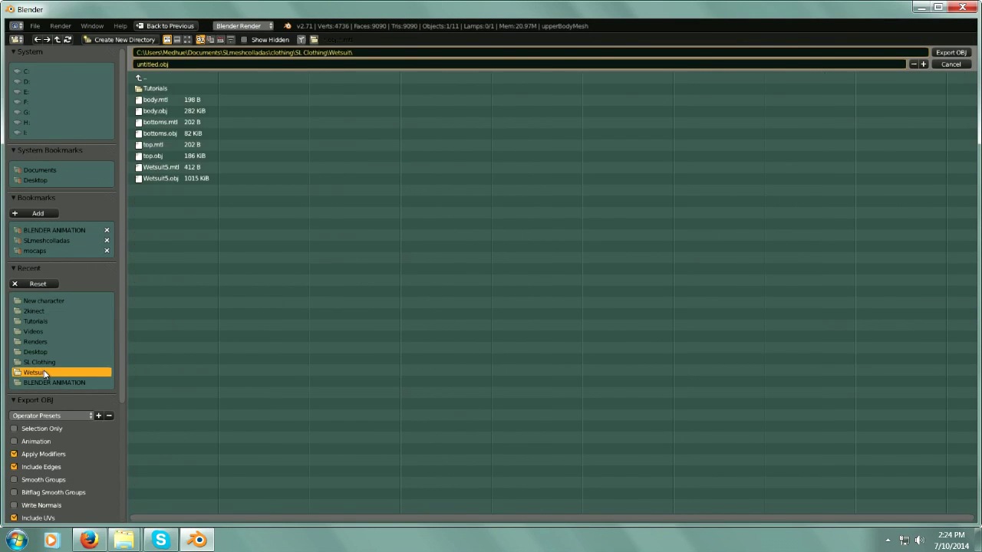
click(154, 91)
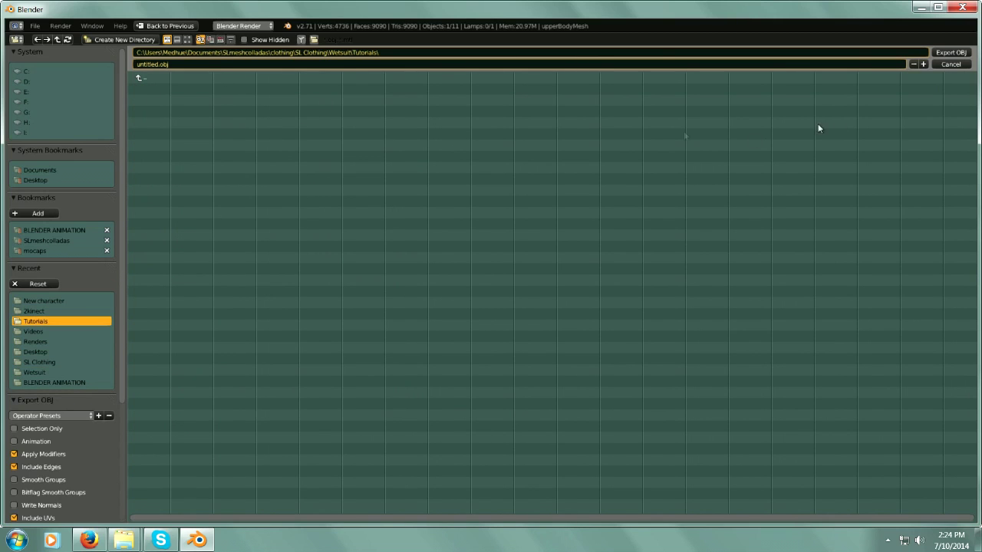
- Name the export file top.obj and export it
click(158, 64)
drag(157, 64, 127, 64)
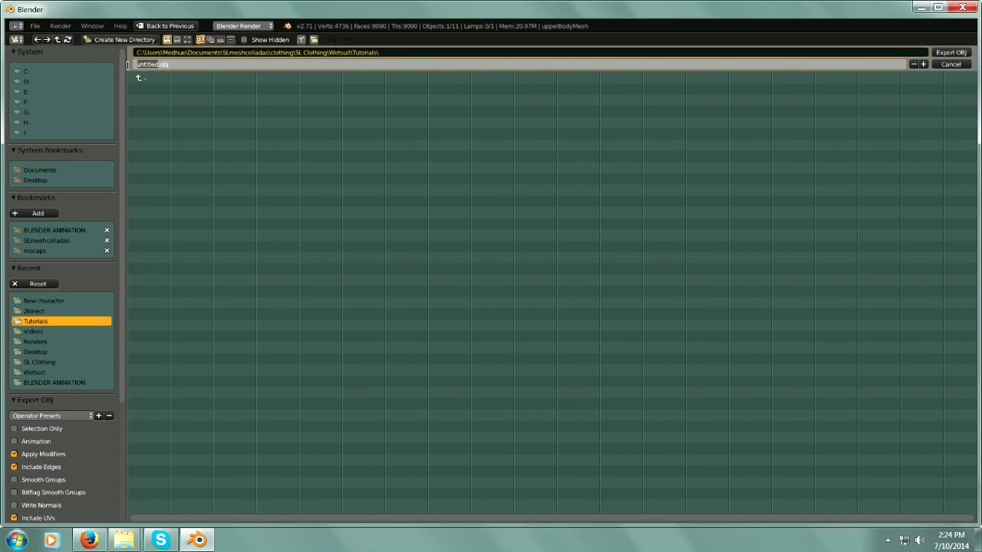
text(top)
key(Return)
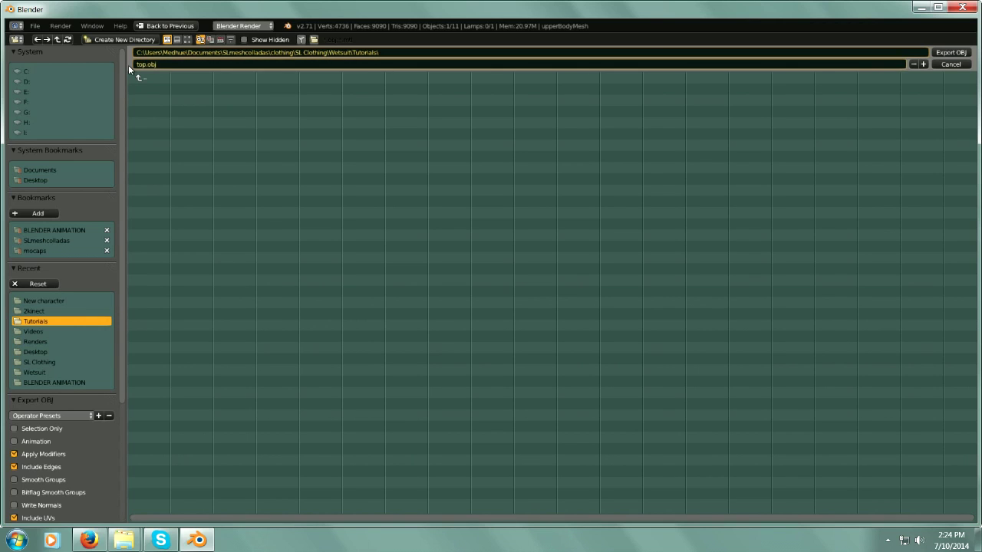
click(965, 53)
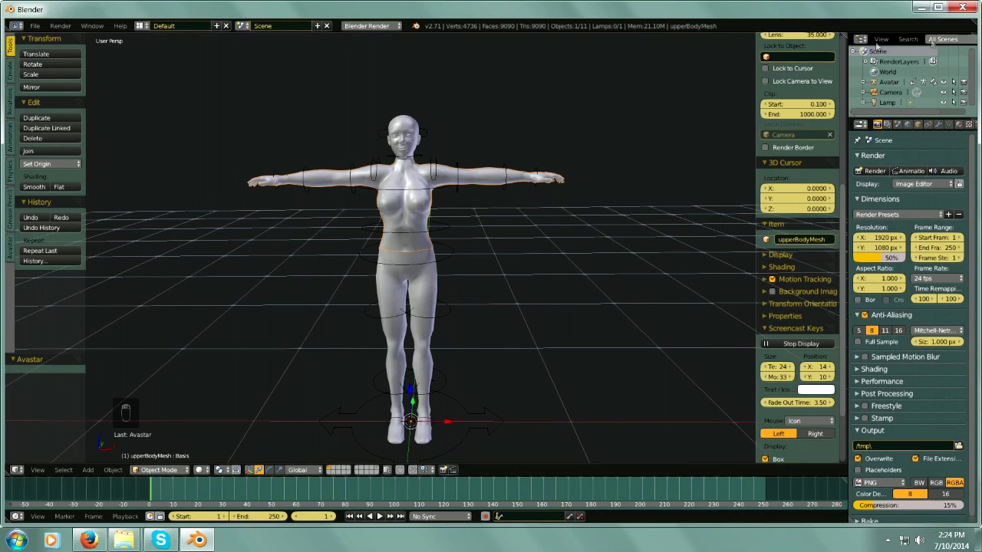
- Export the upper body again as Wavefront OBJ with Selection Only enabled, overwriting top.obj
click(35, 26)
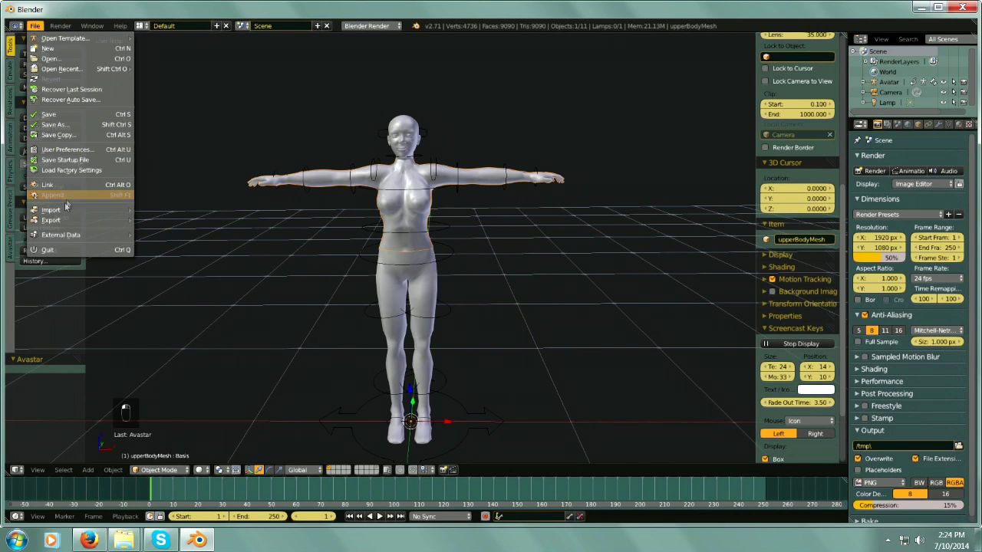
mouse_move(68, 222)
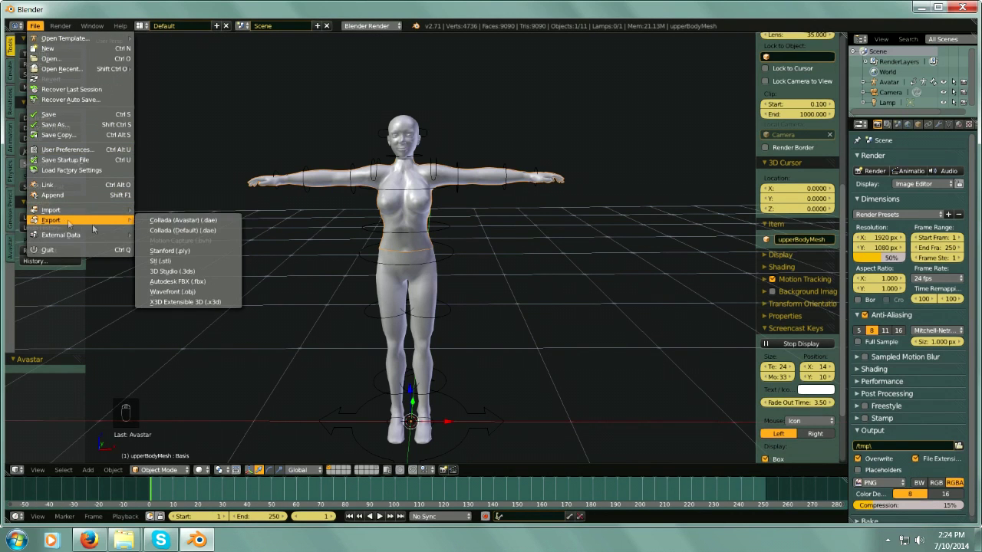
click(189, 292)
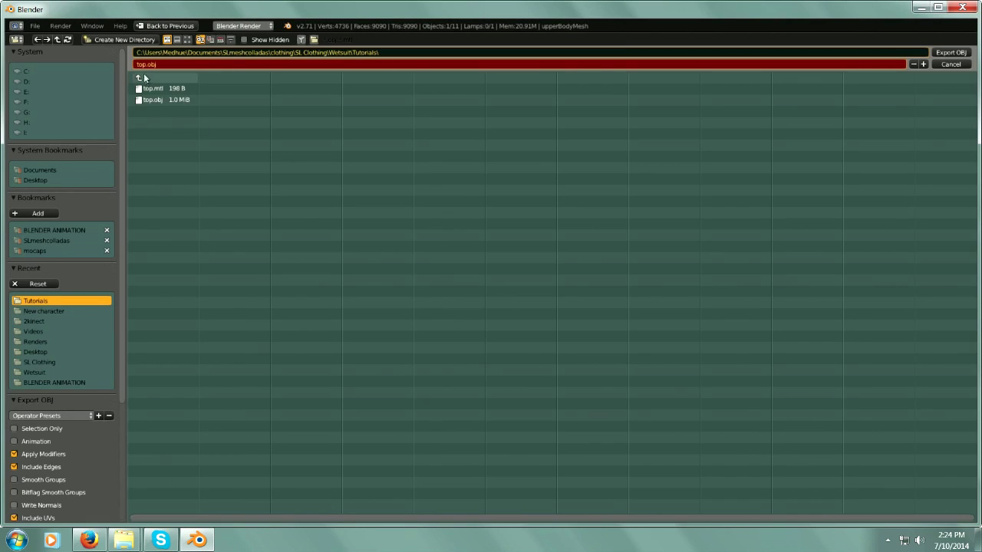
click(14, 430)
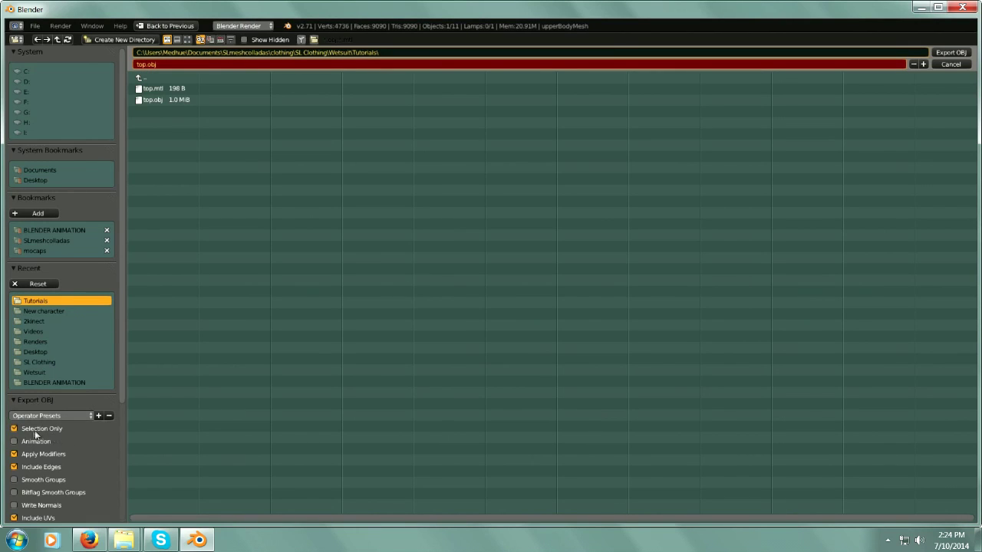
click(950, 53)
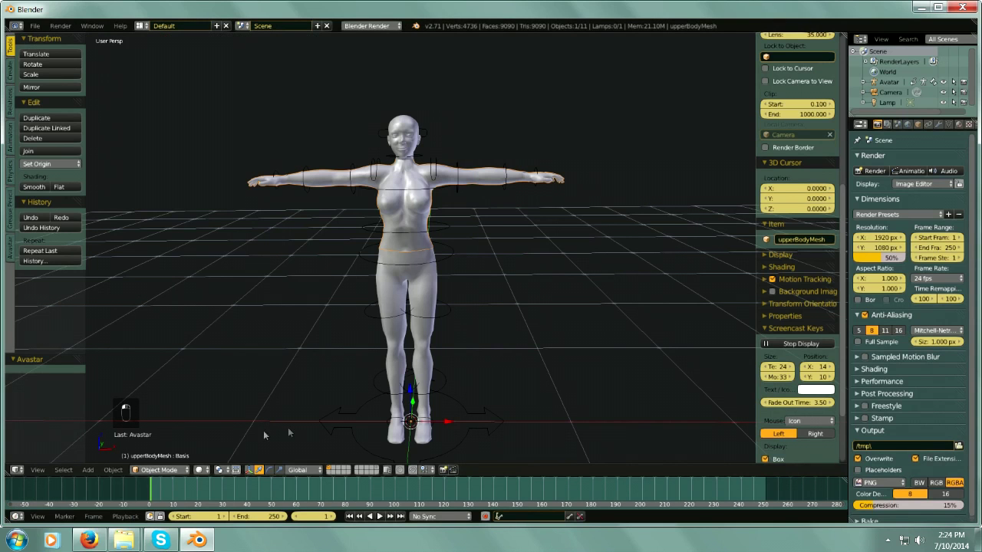
- Export only the avatar's lower body mesh as Wavefront OBJ named Legs.obj in the same Tutorials folder
right_click(435, 280)
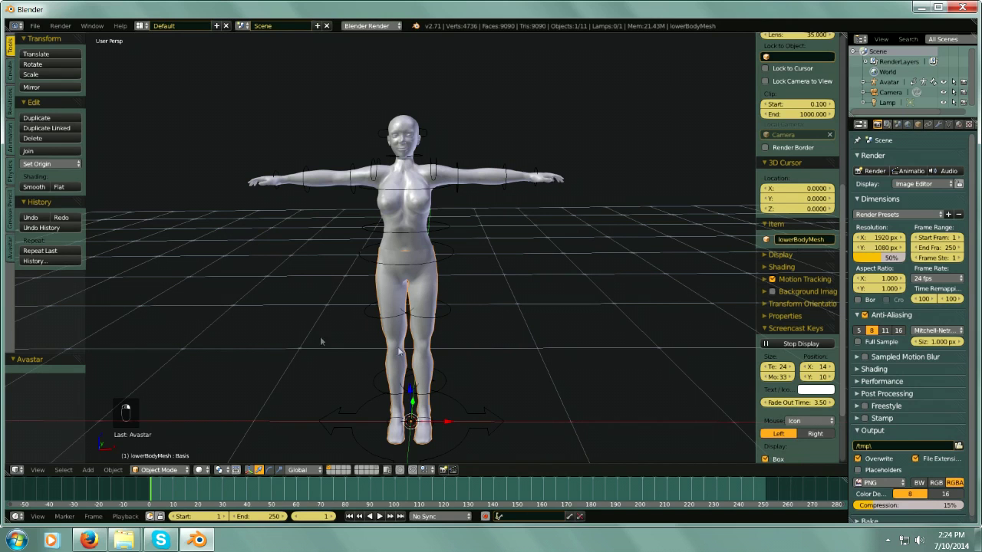
click(34, 25)
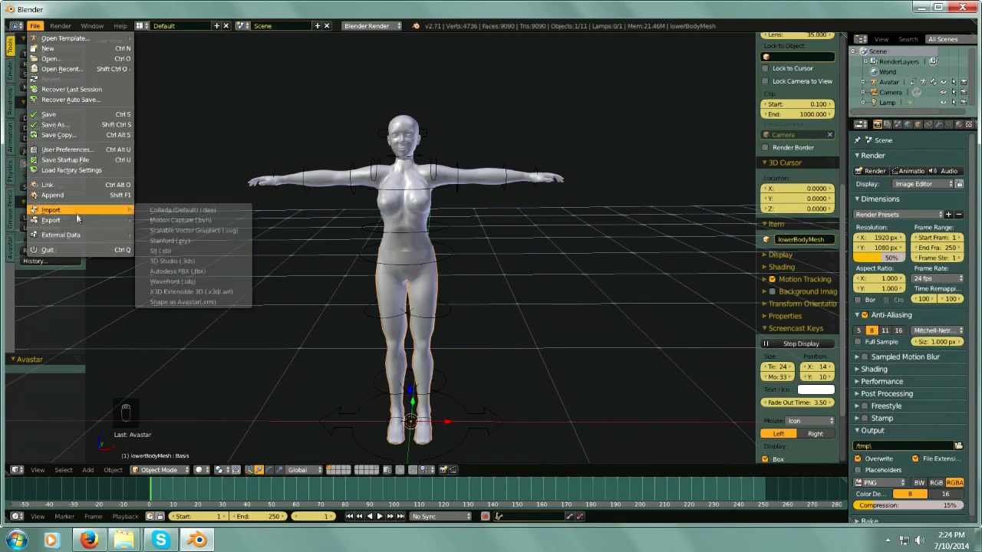
mouse_move(77, 220)
click(184, 291)
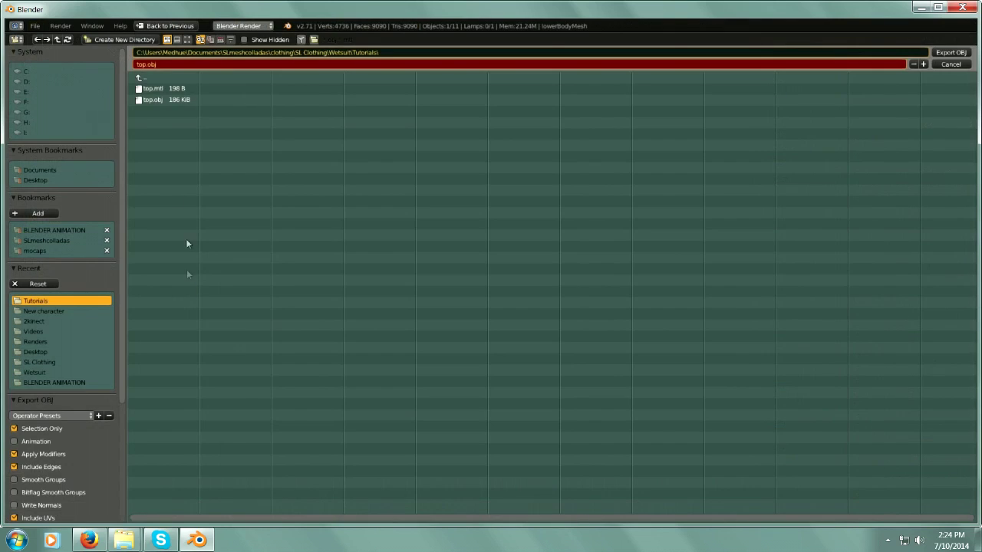
click(141, 65)
drag(149, 65, 120, 64)
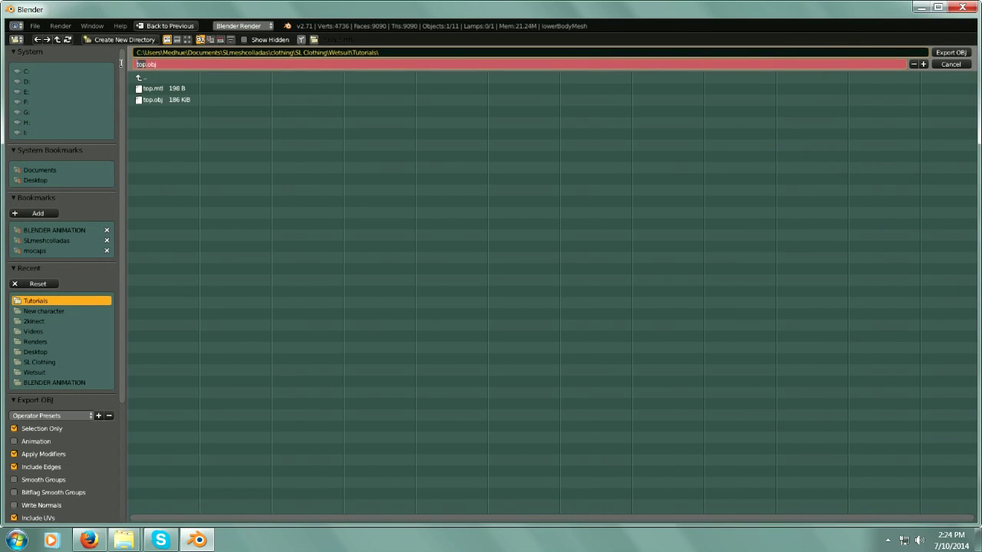
text(Legs)
key(Return)
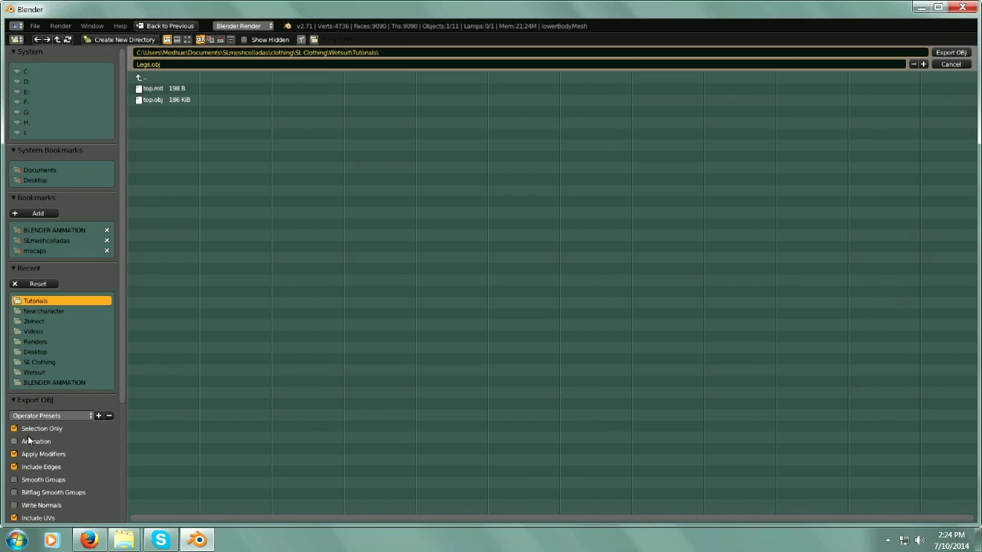
click(951, 52)
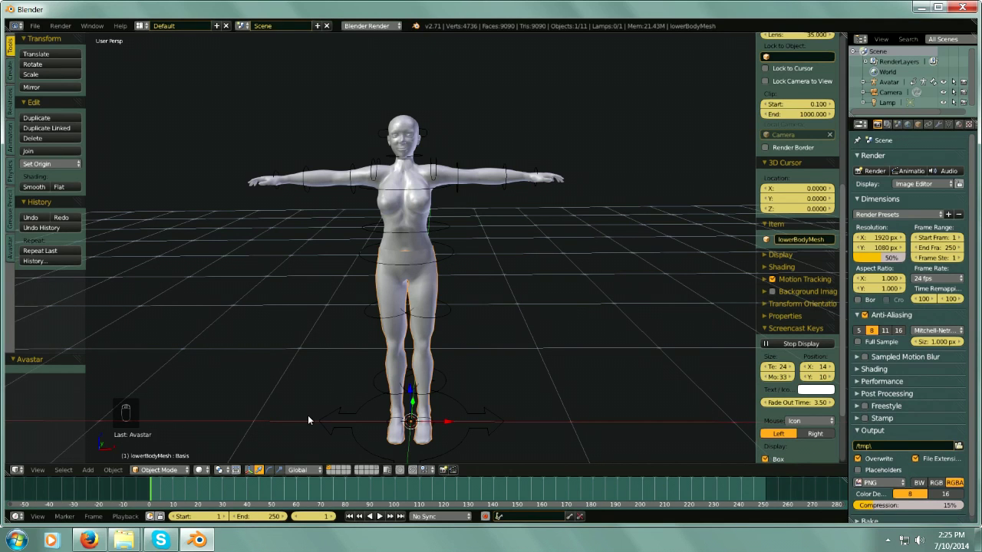
middle_drag(463, 205, 475, 205)
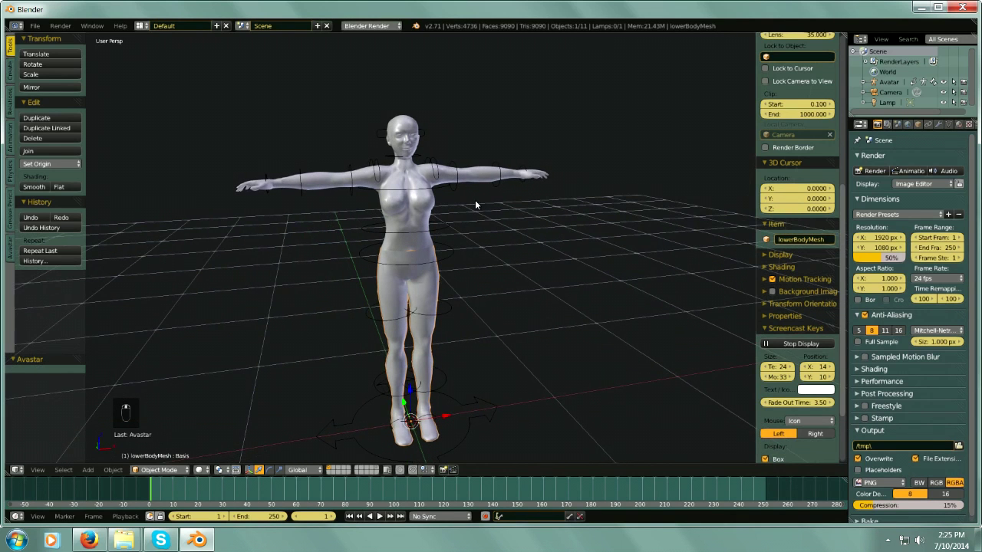
middle_drag(502, 278, 534, 309)
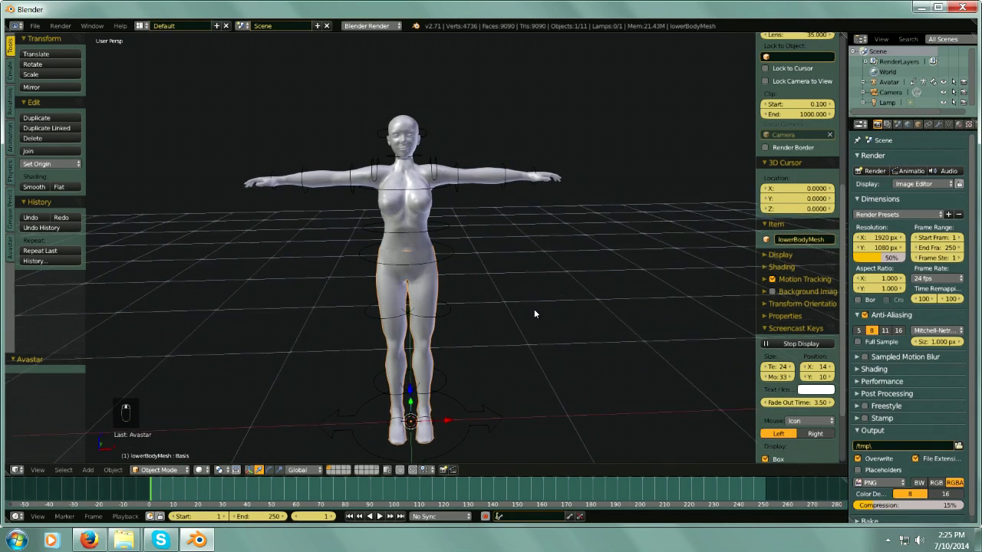
- Switch to an empty layer and import top.obj from the Tutorials folder as a Wavefront OBJ
click(334, 468)
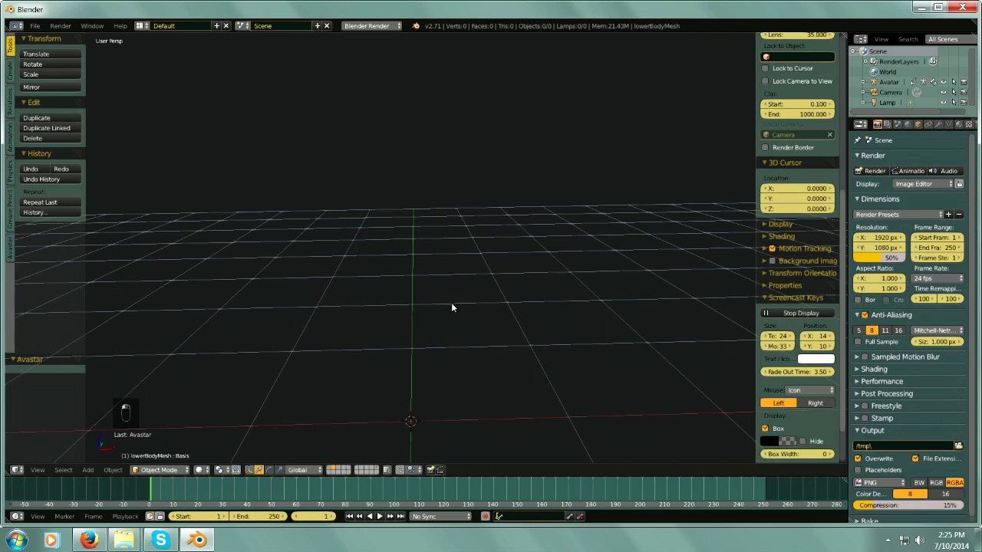
click(35, 25)
mouse_move(66, 208)
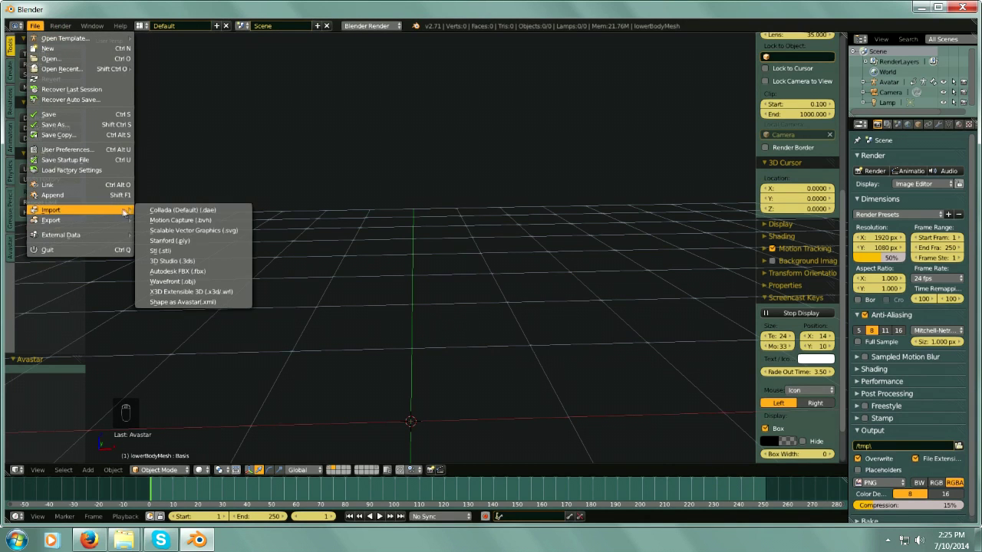
click(183, 282)
click(165, 121)
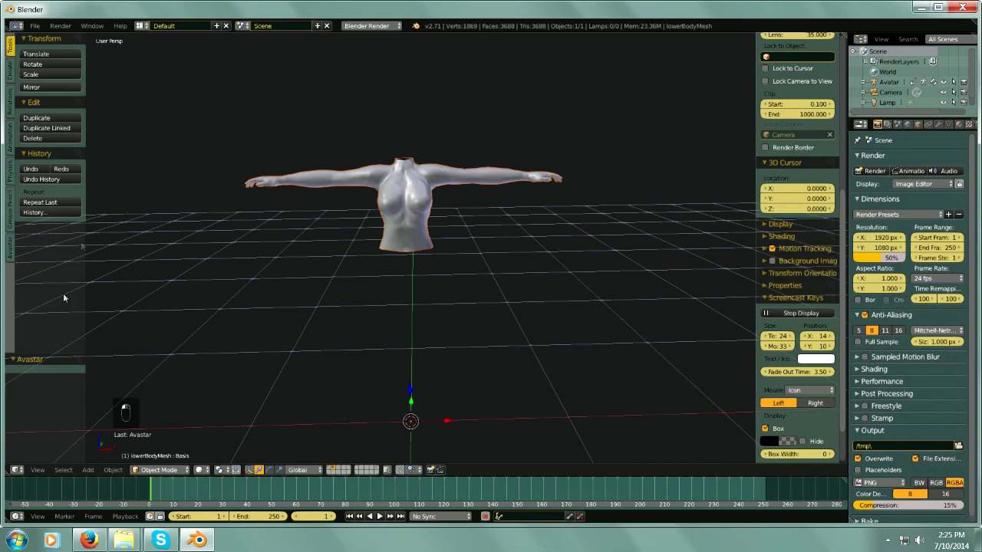
- Import Legs.obj from the same Tutorials folder onto the layer with the upper body
click(35, 26)
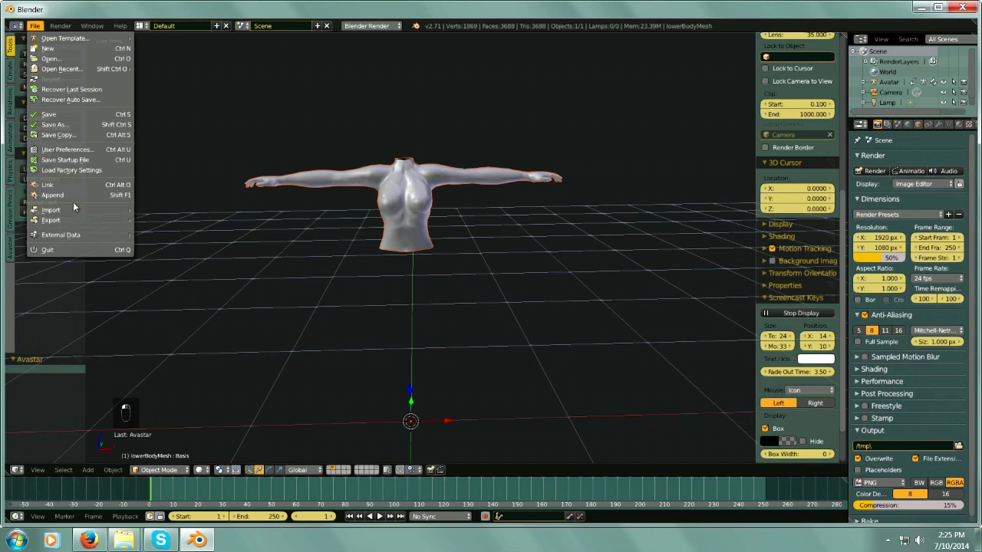
mouse_move(74, 205)
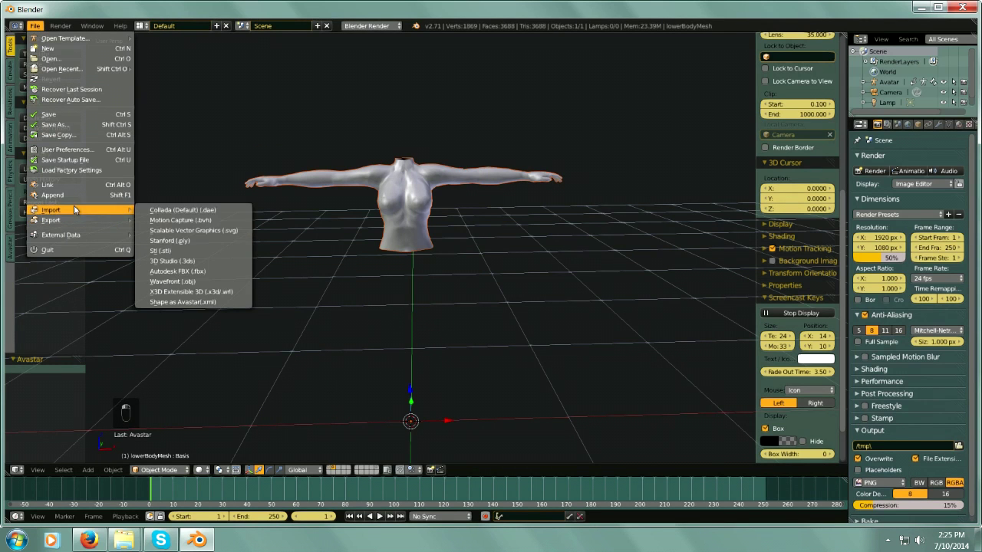
click(174, 282)
click(158, 99)
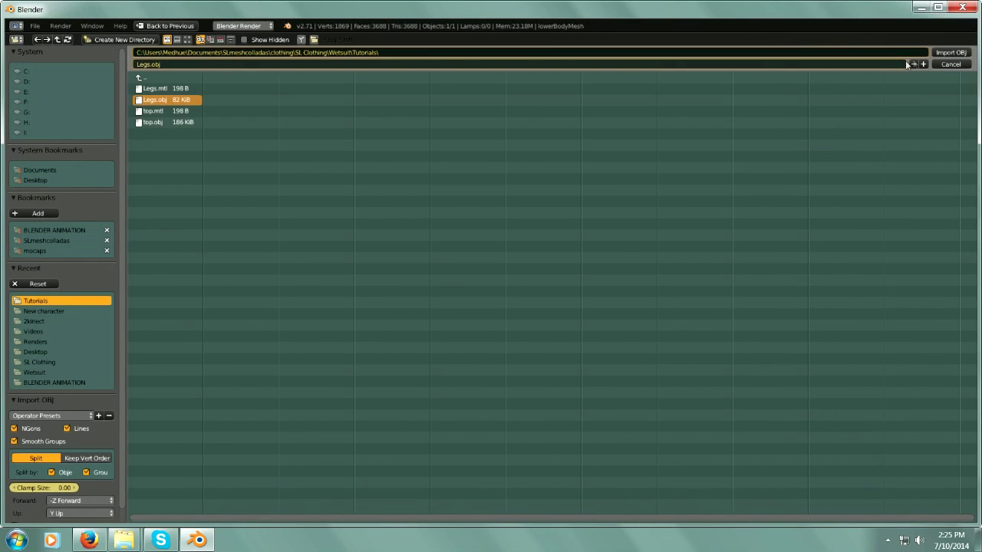
click(951, 52)
- Select the imported upper body and lower body meshes and join them into one object
middle_drag(491, 272, 496, 269)
right_click(403, 203)
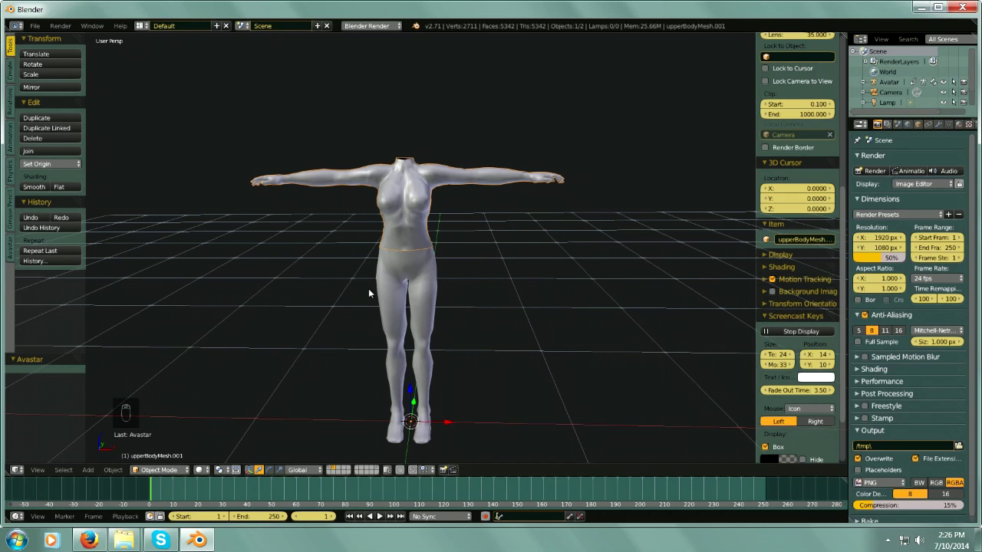
shift+right_click(427, 294)
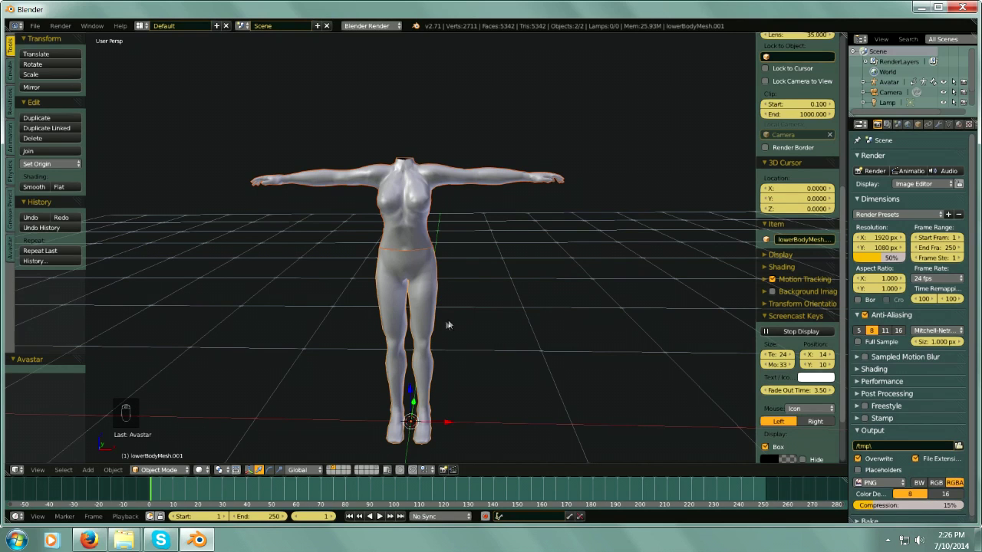
click(31, 151)
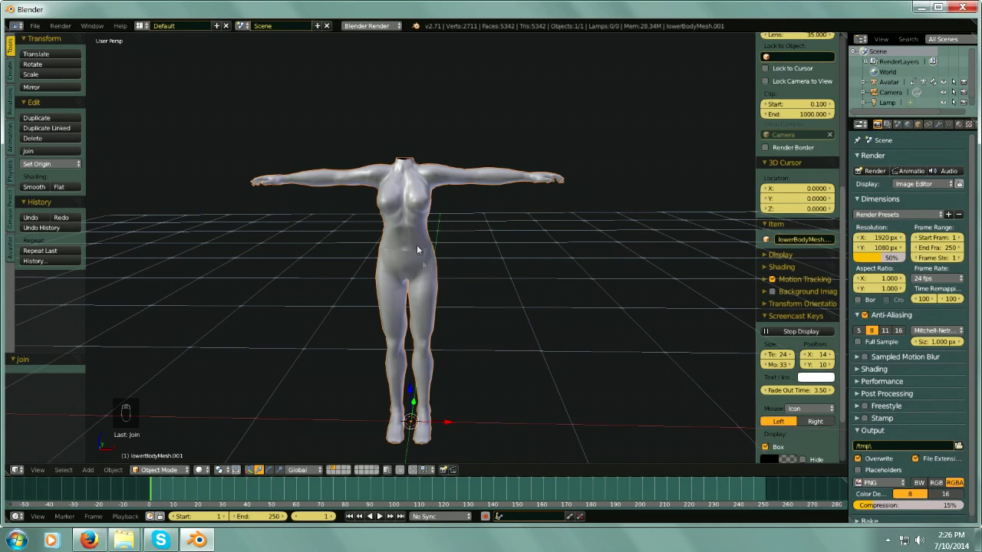
- Enter Edit Mode on the joined body, select the whole mesh and remove doubles to merge the waist seam
scroll(417, 250, up, 5)
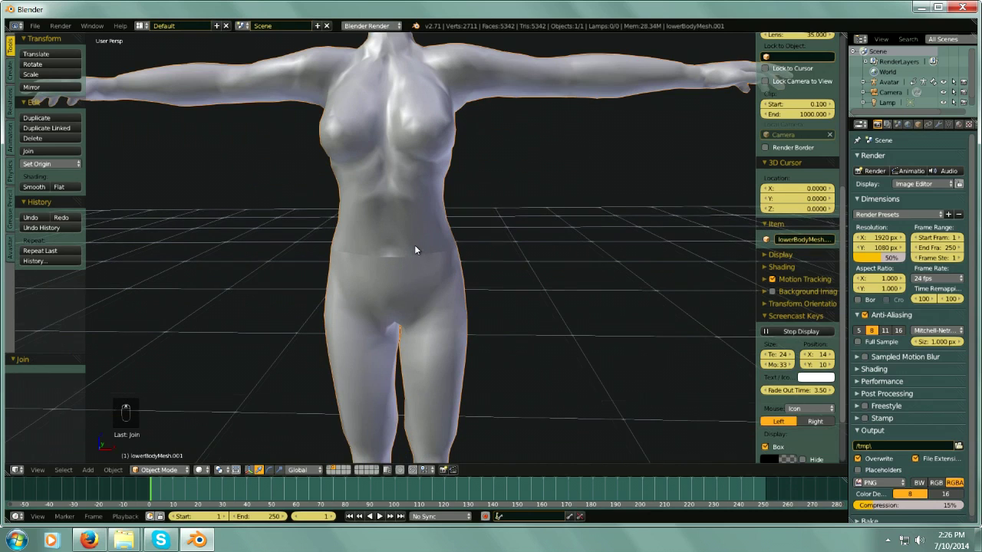
click(159, 470)
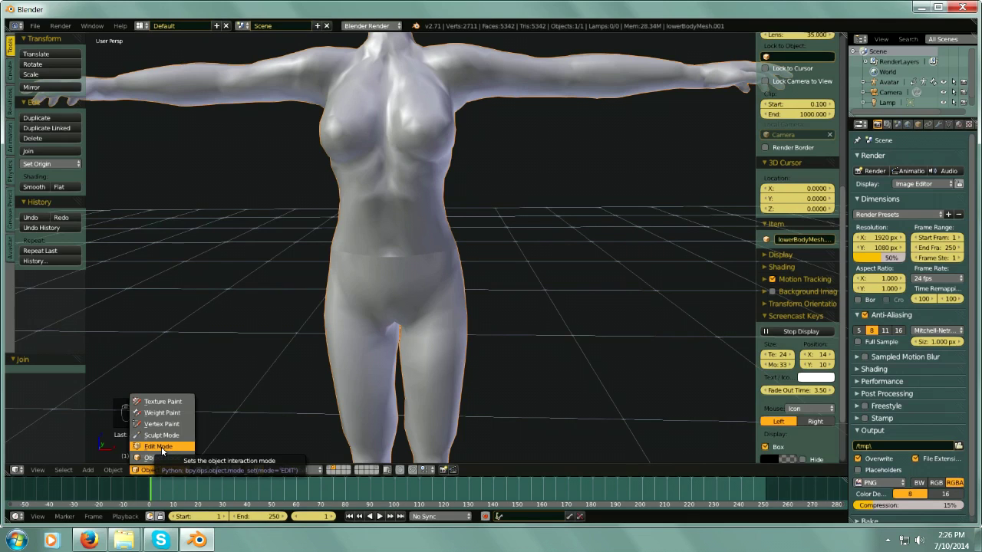
click(162, 448)
scroll(513, 207, down, 3)
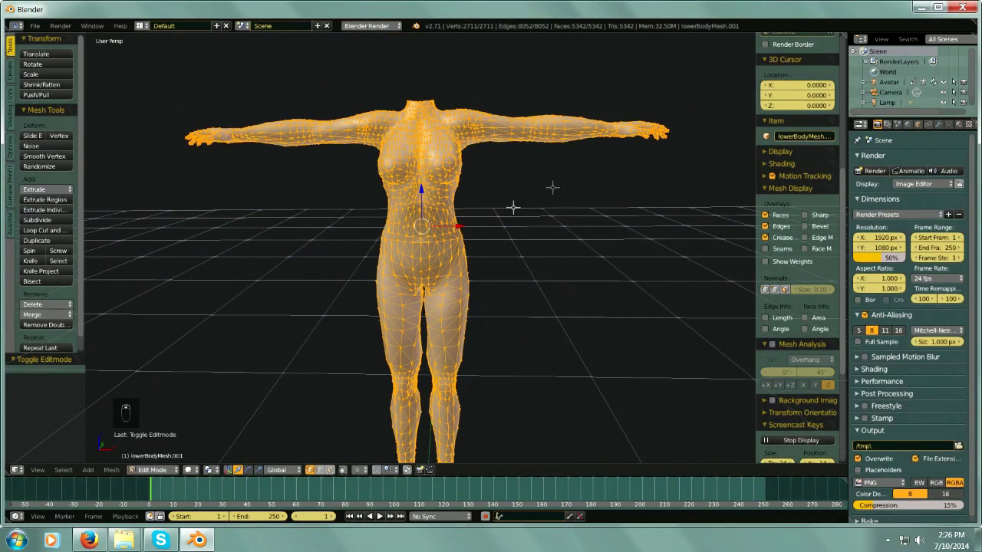
key(a)
key(a)
key(a)
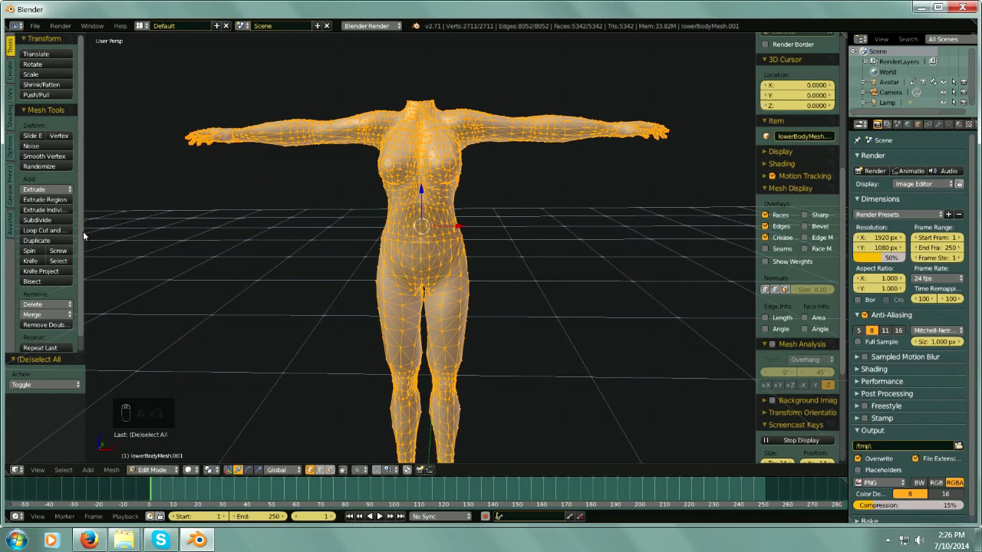
drag(83, 237, 131, 236)
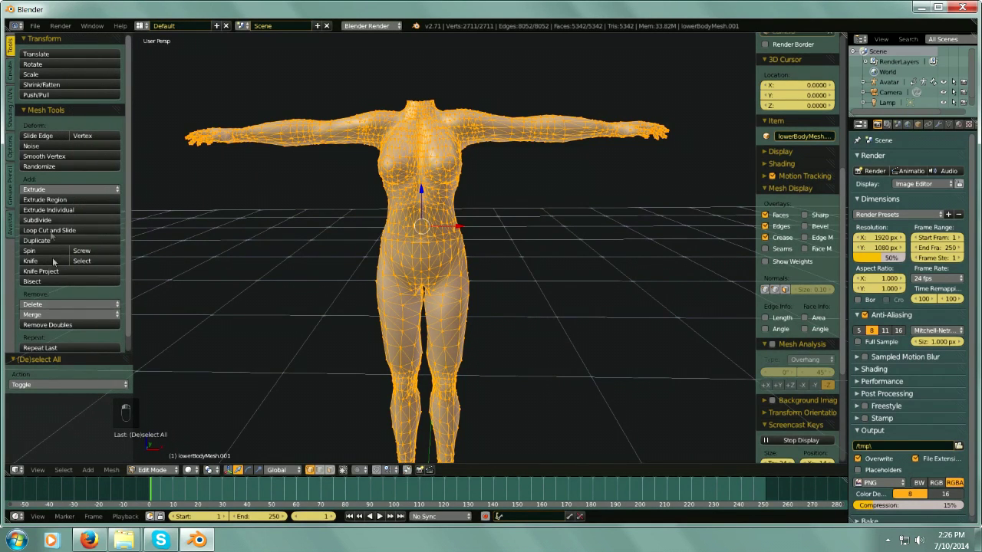
click(48, 324)
- Check the merged waist seam at the front and back of the body, test-moving one vertex on the lower back
scroll(423, 244, up, 6)
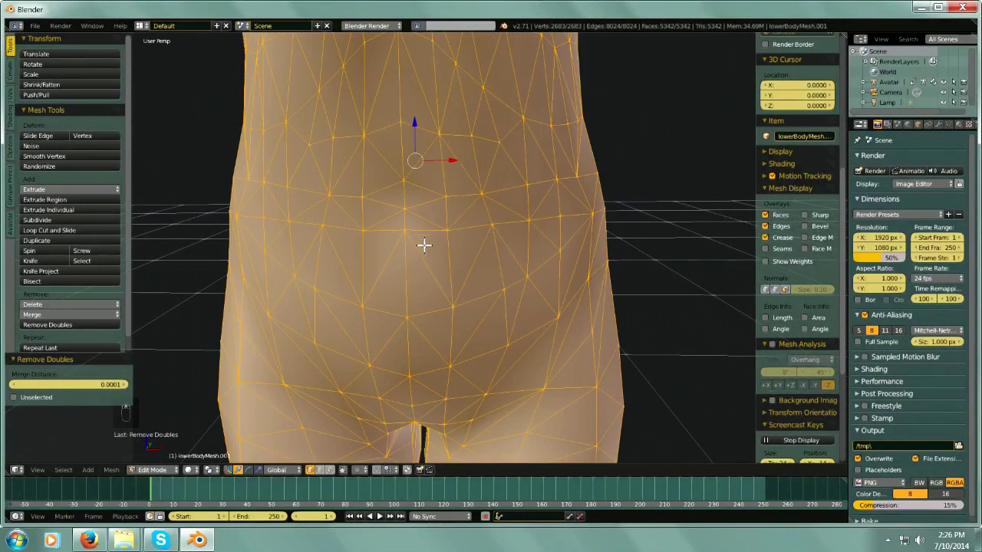
right_click(446, 231)
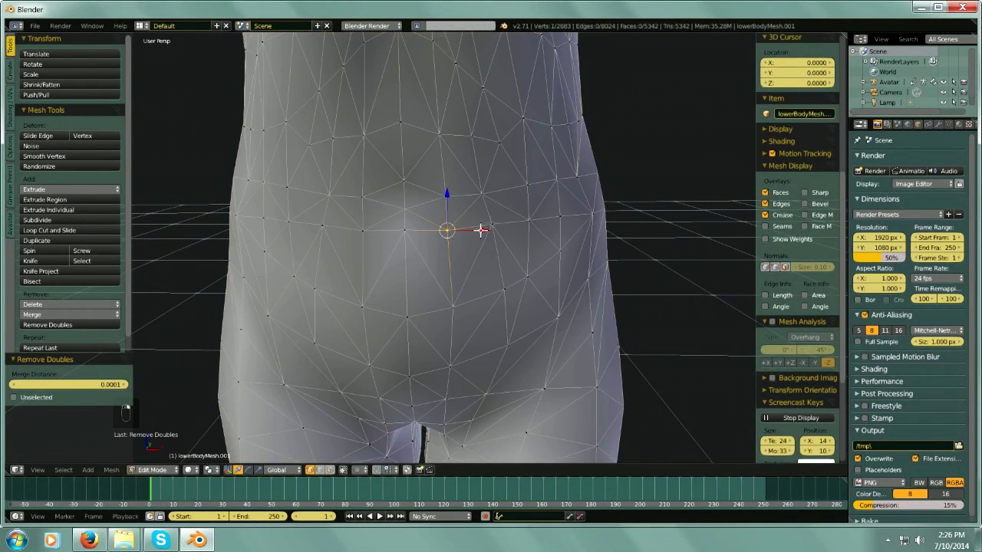
click(498, 226)
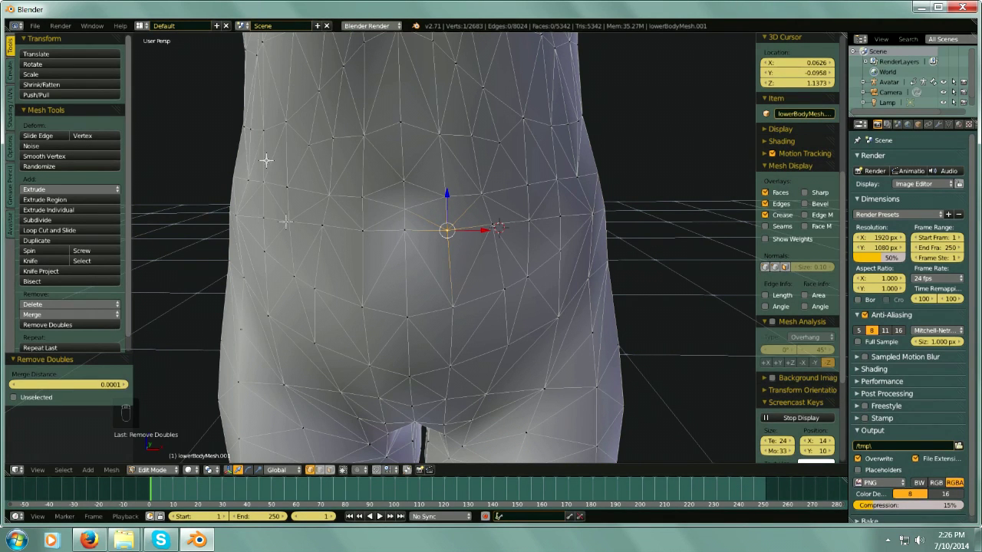
scroll(326, 217, down, 2)
middle_drag(327, 217, 412, 248)
scroll(370, 233, down, 3)
scroll(428, 252, up, 2)
scroll(427, 249, up, 5)
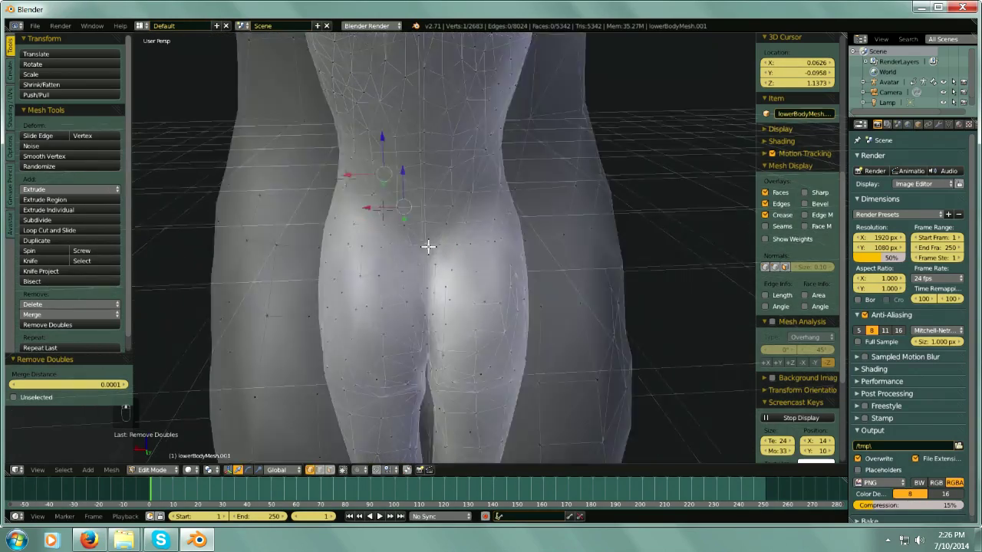
scroll(427, 247, down, 3)
right_click(451, 240)
middle_drag(426, 304, 488, 255)
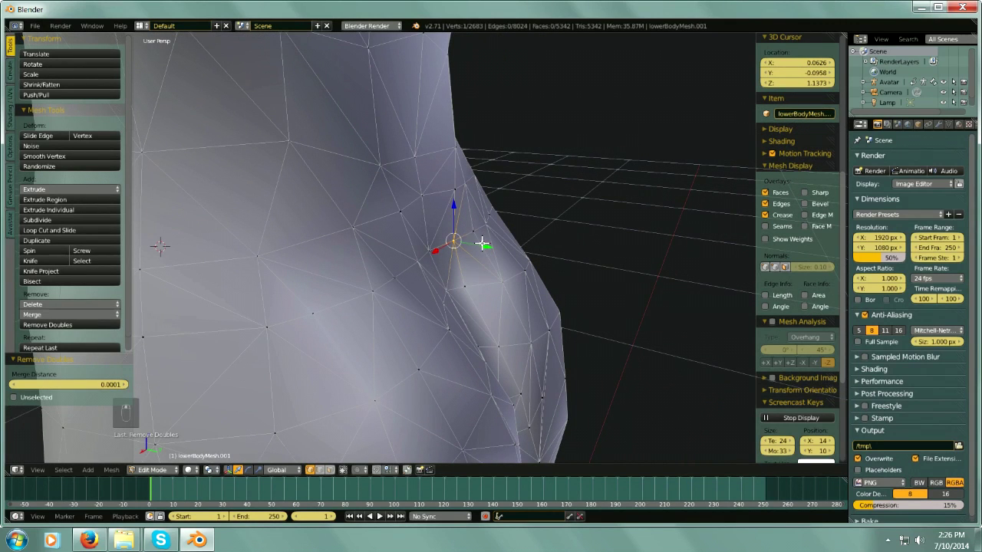
key(g)
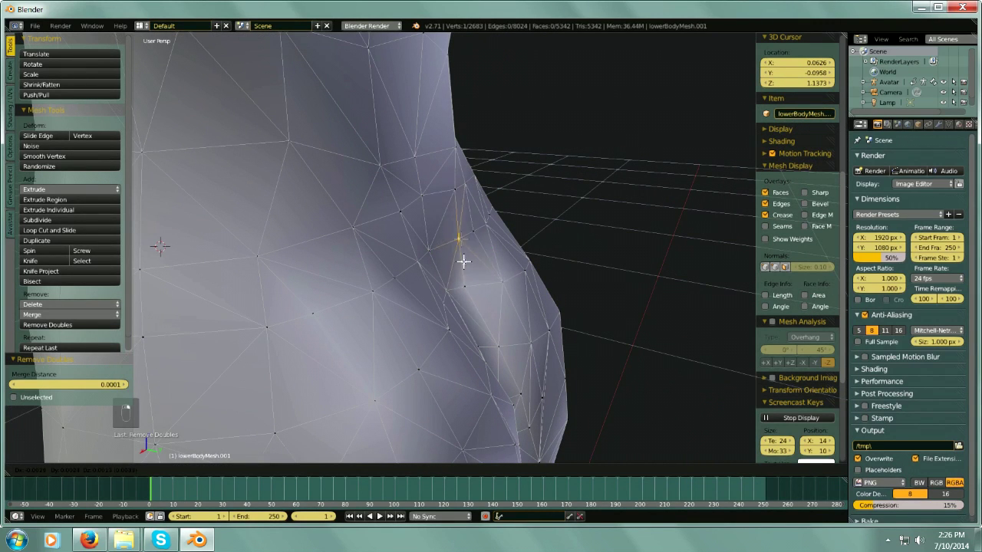
click(456, 235)
- Examine further seam vertices across the back of the hips for leftover duplicates
right_click(373, 293)
middle_drag(400, 323, 357, 298)
scroll(368, 294, up, 3)
scroll(368, 295, down, 3)
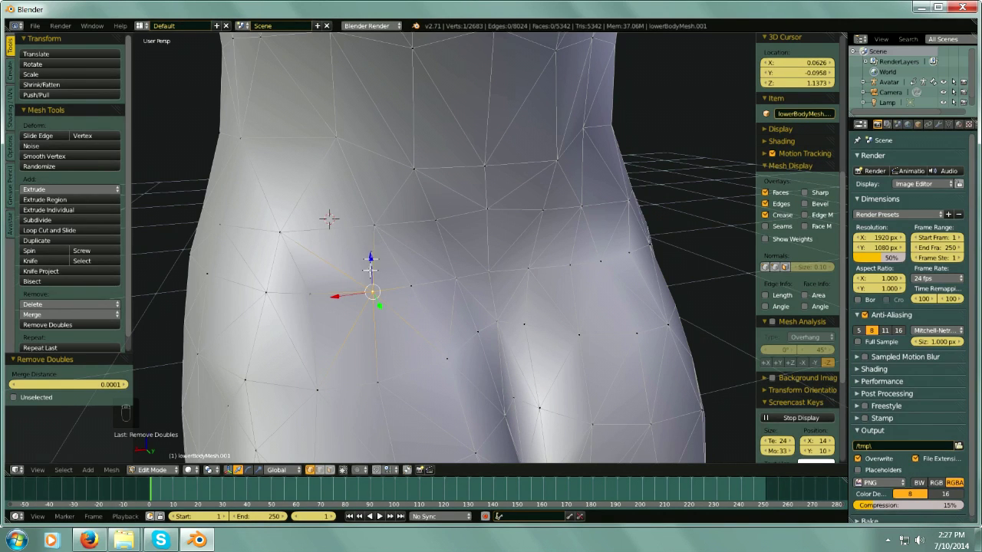
right_click(412, 289)
middle_drag(456, 287, 391, 303)
right_click(499, 313)
right_click(523, 318)
right_click(586, 337)
scroll(628, 349, down, 8)
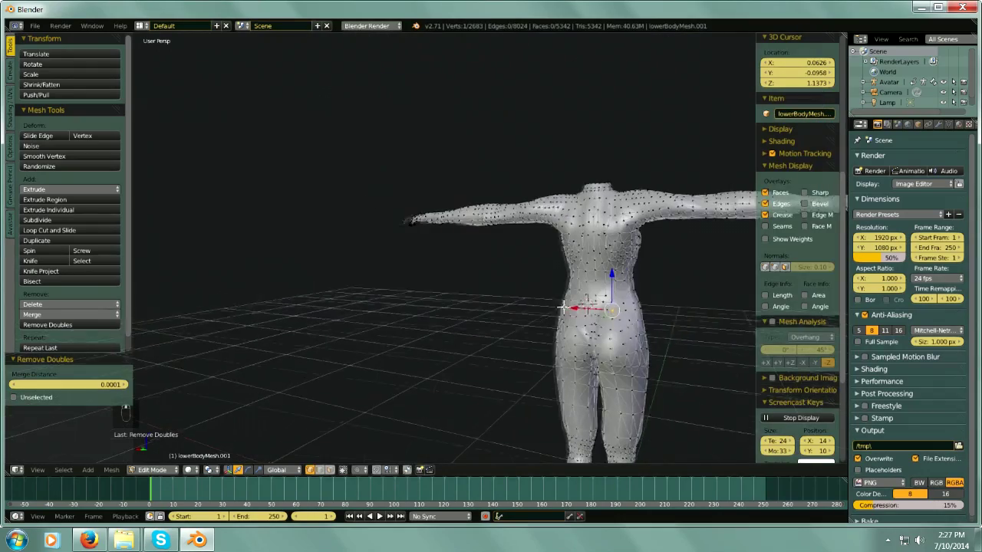
- Show the body in front orthographic view and switch the mesh selection to face mode
middle_drag(564, 308, 539, 258)
key(minus)
key(minus)
scroll(534, 254, down, 2)
key(minus)
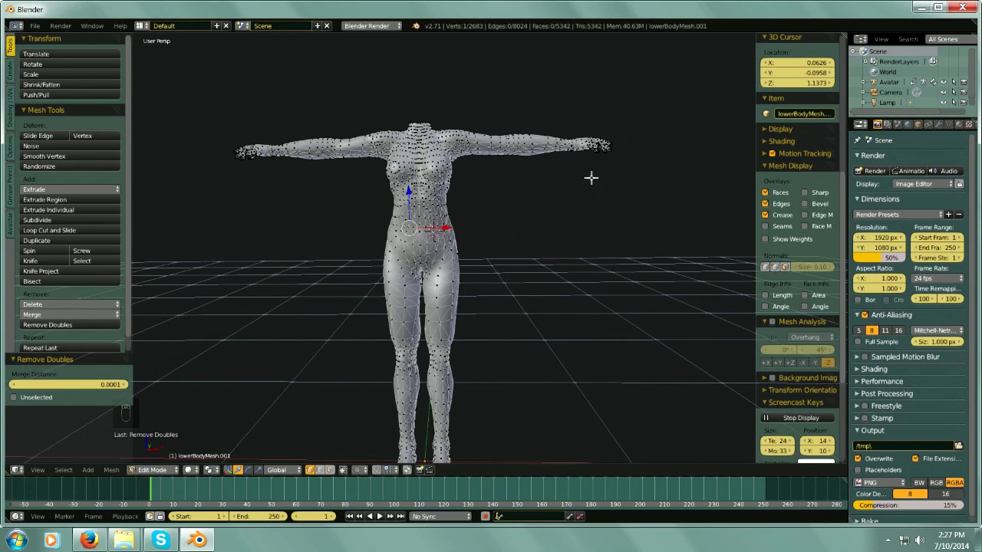
key(KP_1)
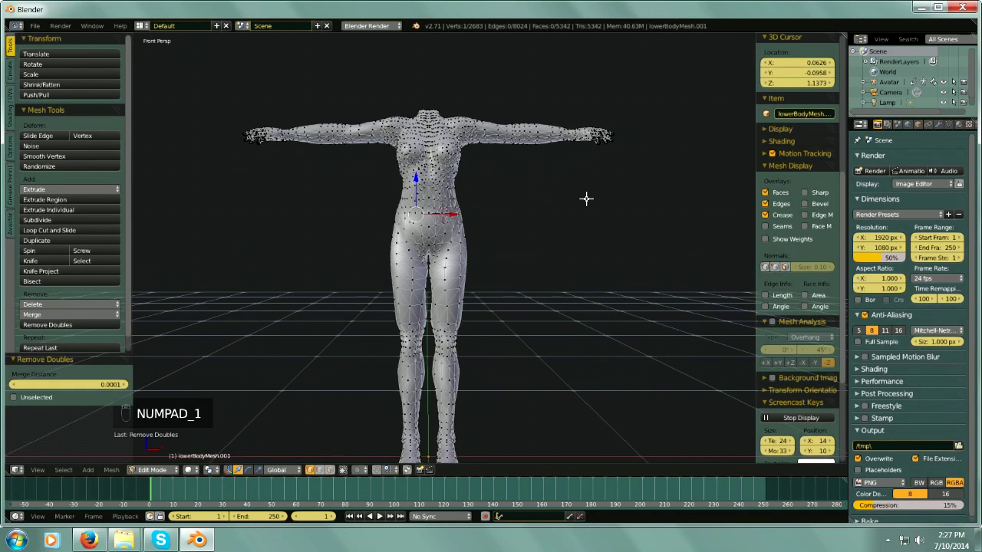
key(KP_5)
scroll(554, 156, up, 6)
right_click(546, 175)
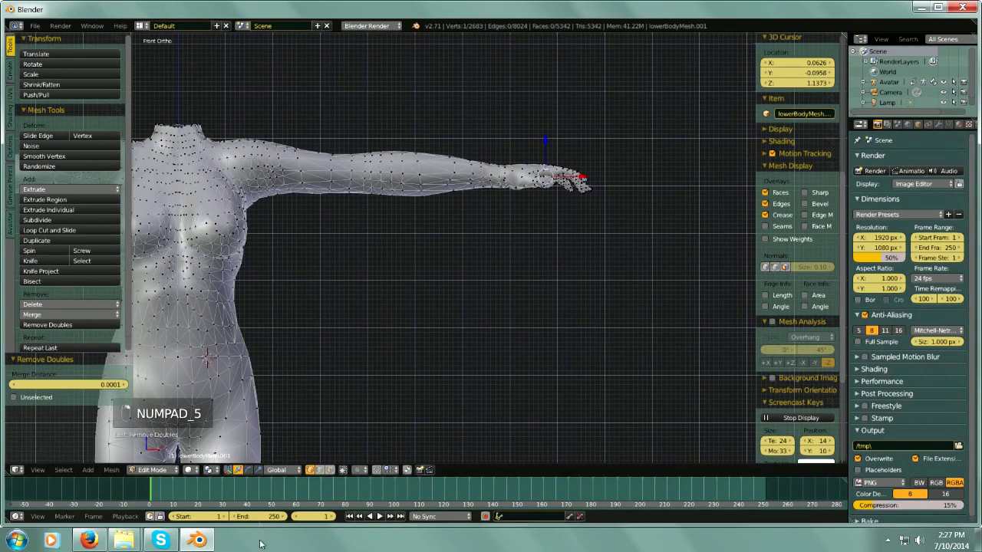
click(330, 470)
- Box-select the faces of the avatar's left hand up to the wrist
right_click(547, 175)
key(b)
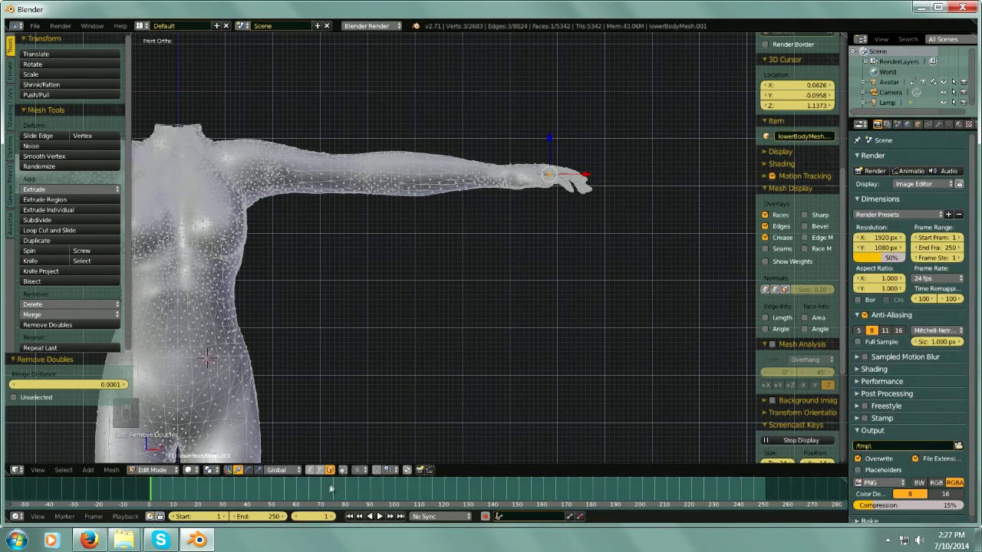
key(b)
drag(639, 121, 510, 239)
key(KP_Decimal)
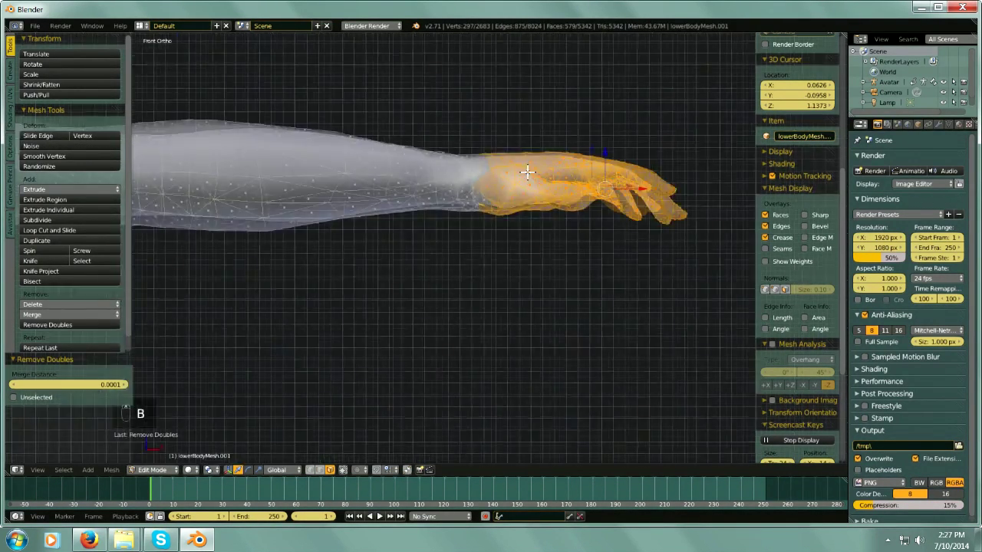
- Add the missed faces on the upper side of the left wrist to the hand selection
middle_drag(493, 192, 493, 314)
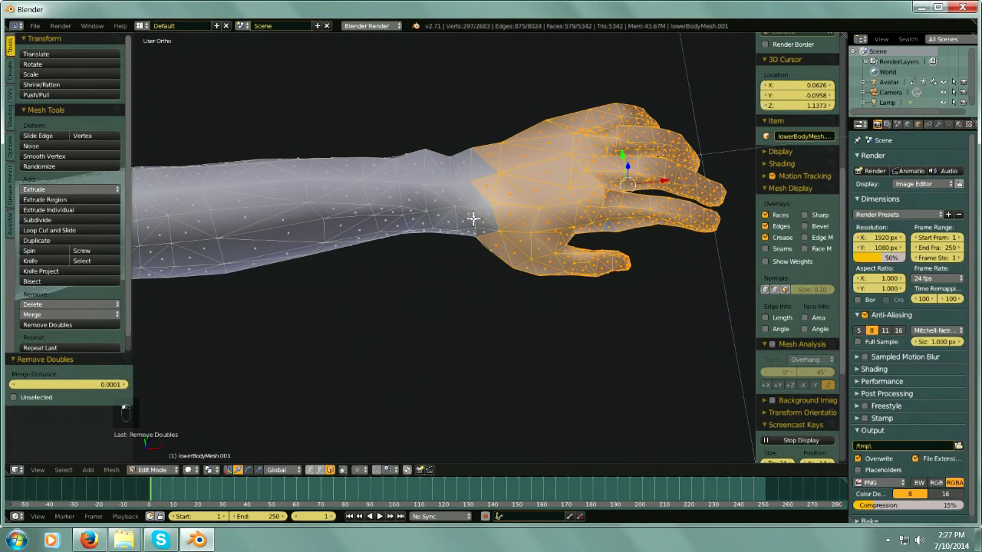
middle_drag(473, 218, 500, 241)
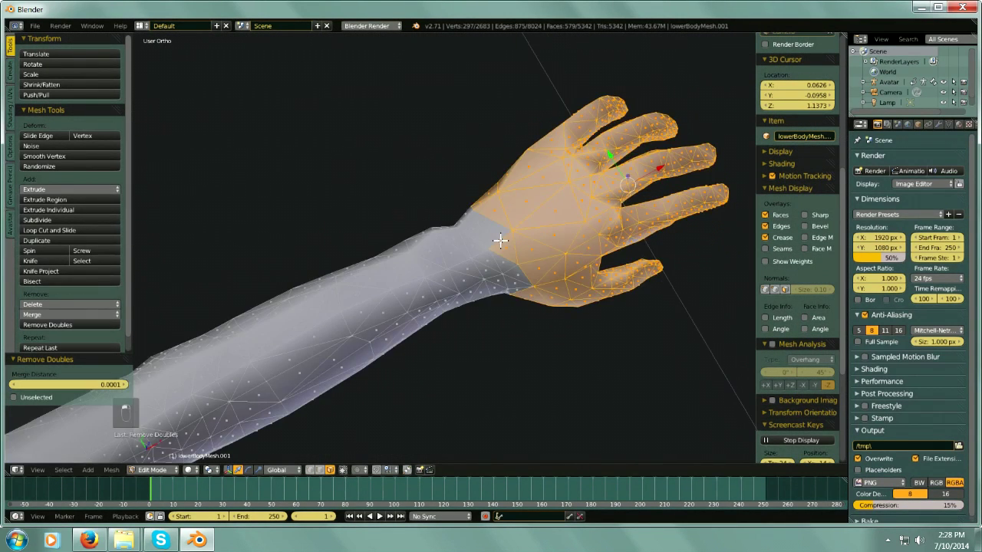
shift+right_click(516, 285)
middle_drag(539, 330, 523, 293)
scroll(502, 222, up, 4)
shift+right_click(484, 215)
- Extend the selection with the remaining missed faces around the left wrist to even out its edge
middle_drag(530, 243, 511, 100)
shift+right_click(491, 108)
shift+right_click(463, 115)
shift+right_click(461, 136)
shift+right_click(455, 167)
shift+right_click(461, 191)
shift+right_click(458, 204)
shift+right_click(476, 217)
middle_drag(475, 217, 482, 130)
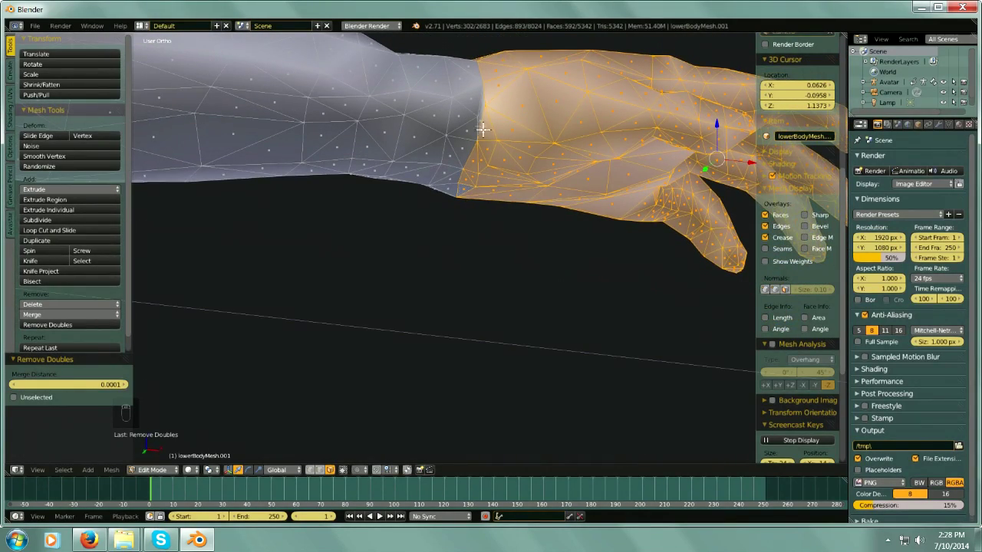
scroll(494, 92, up, 2)
shift+right_click(476, 117)
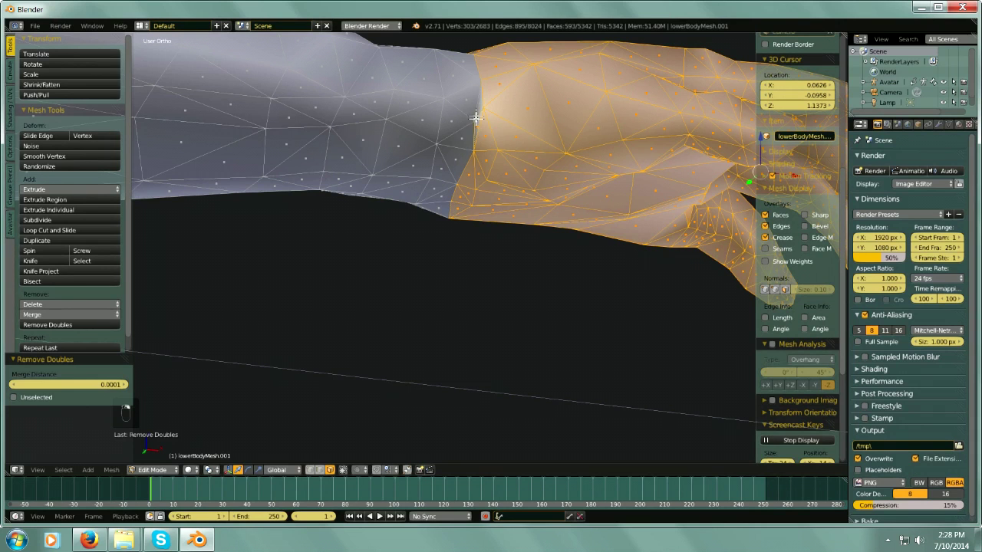
- Delete the selected faces of the left hand
scroll(498, 176, down, 5)
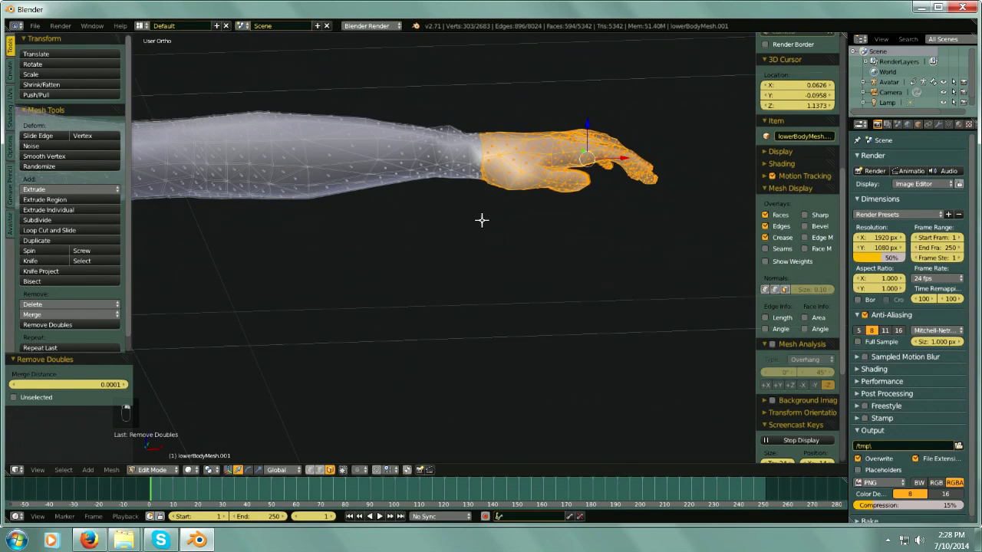
key(x)
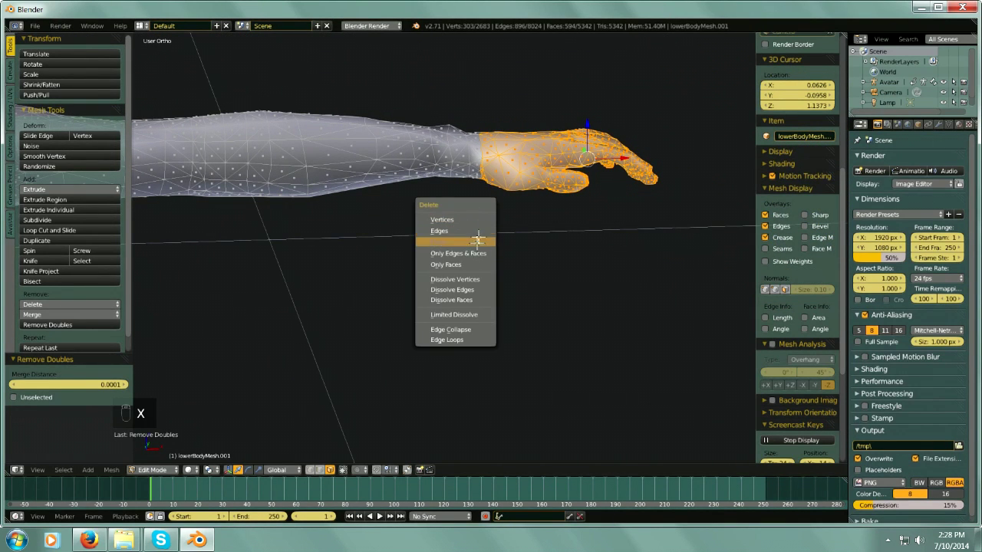
click(477, 241)
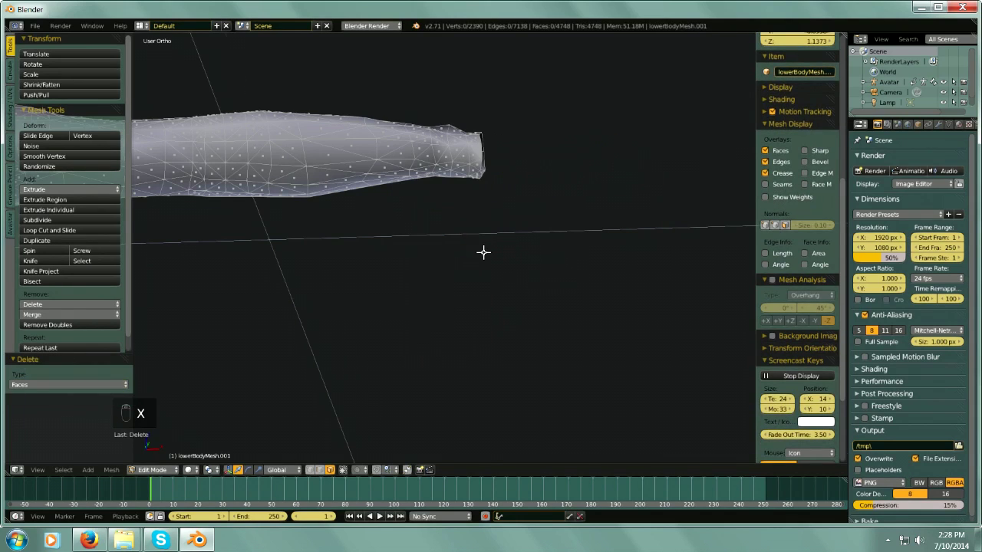
- Box-select the visible faces of the avatar's right hand up to the wrist in front view
key(KP_Subtract)
scroll(299, 192, up, 5)
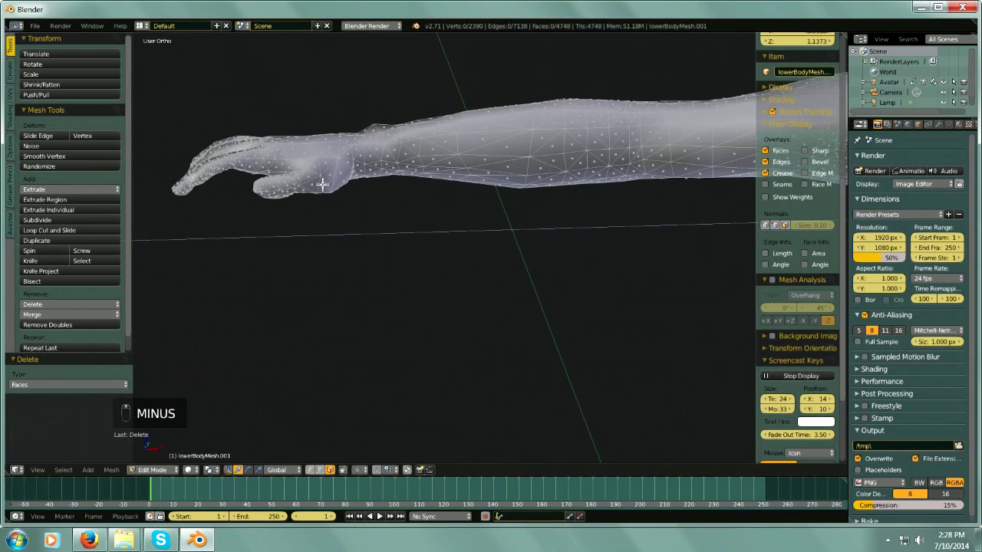
key(KP_1)
scroll(333, 201, down, 4)
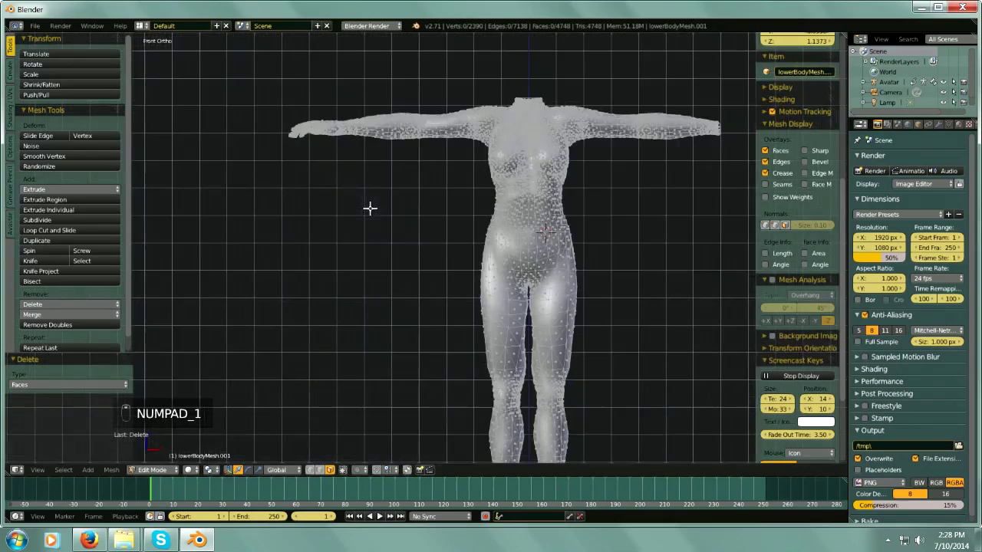
scroll(318, 169, up, 5)
right_click(307, 212)
key(b)
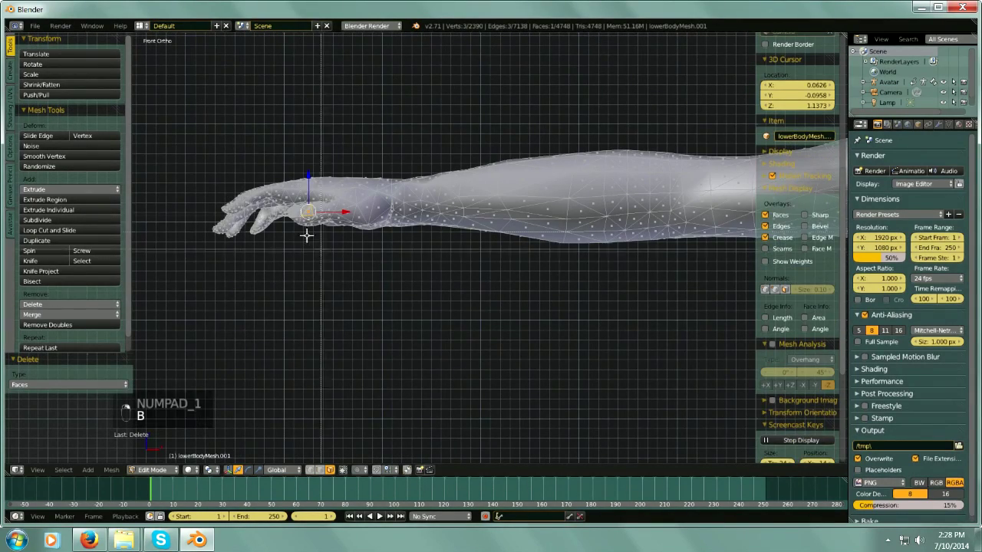
drag(192, 128, 387, 325)
middle_drag(387, 324, 362, 300)
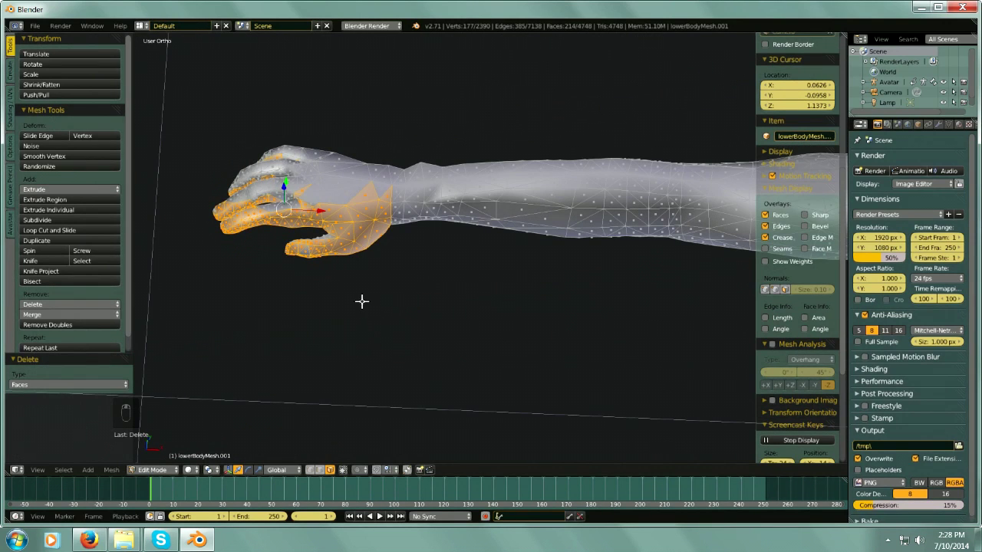
- Box-select the right hand again in front view so the faces on its far side are included
key(KP_1)
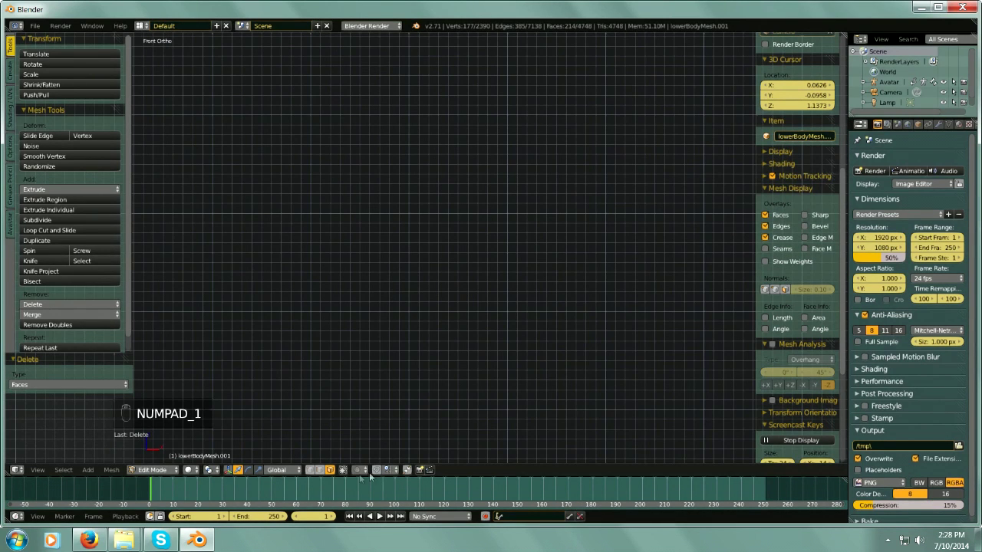
key(minus)
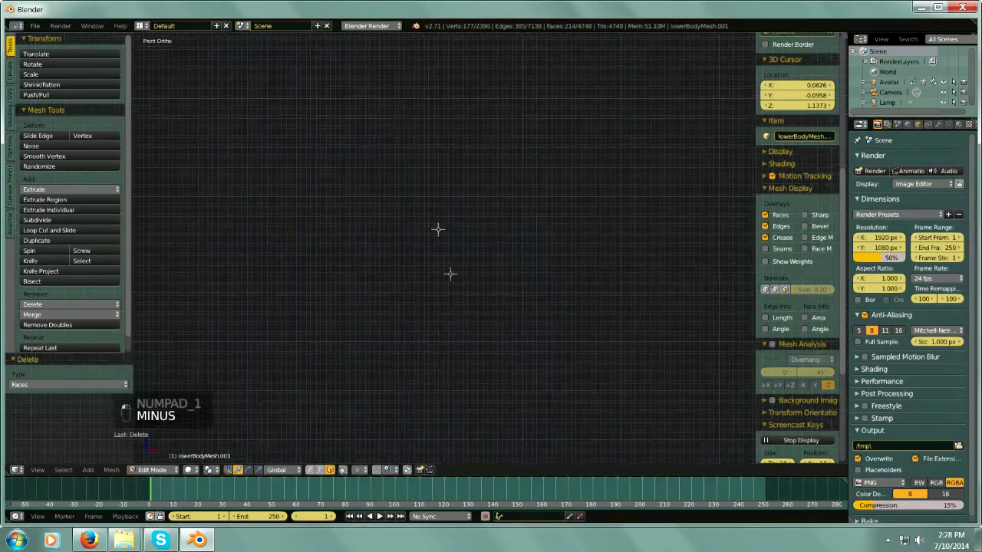
scroll(425, 196, down, 6)
key(minus)
shift+middle_drag(434, 158, 416, 256)
scroll(406, 214, up, 6)
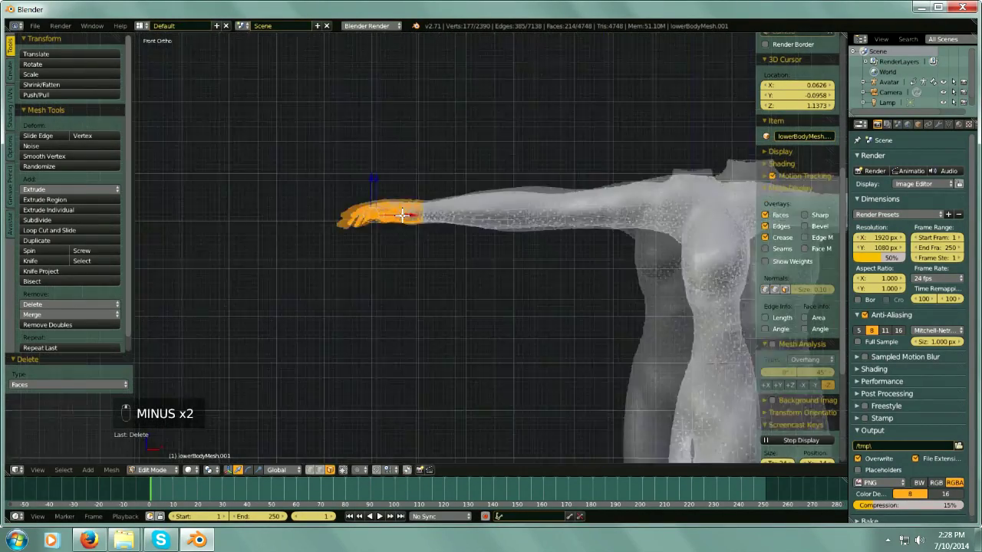
key(b)
drag(217, 123, 443, 309)
middle_drag(420, 230, 432, 345)
scroll(411, 215, up, 2)
middle_drag(411, 216, 454, 137)
scroll(421, 156, up, 3)
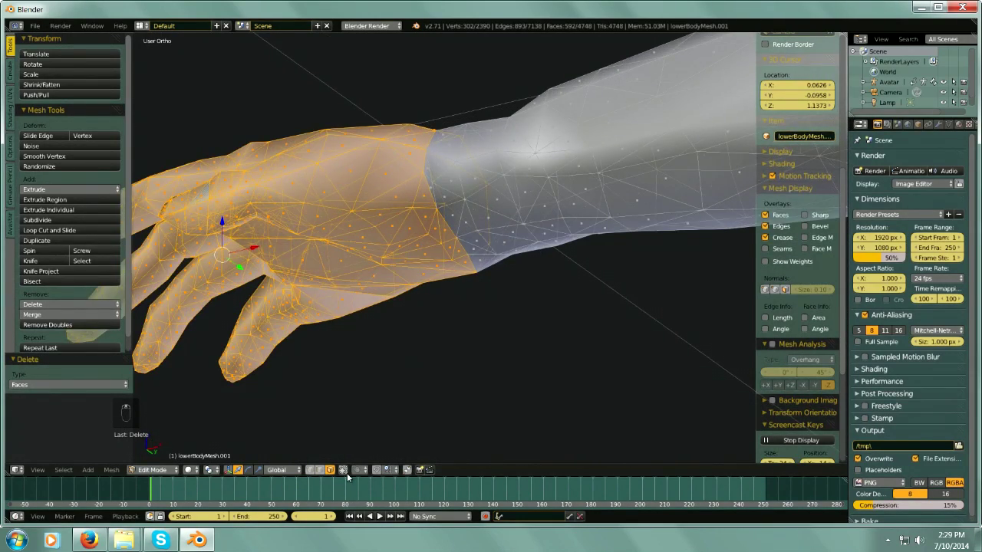
- Add the missed faces at the right wrist with selection limited to visible, and delete the selected faces of the right hand
click(344, 470)
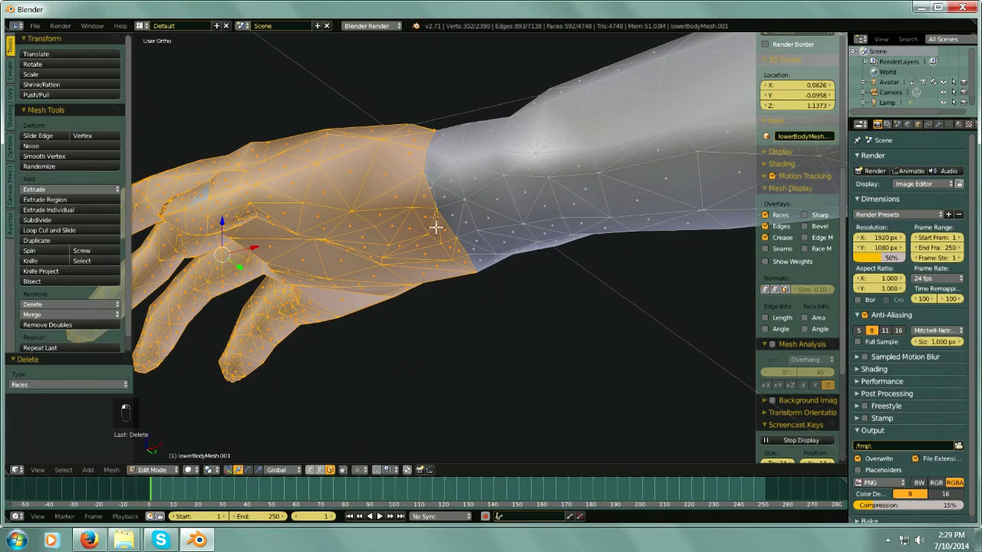
shift+right_click(429, 168)
middle_drag(468, 268, 438, 252)
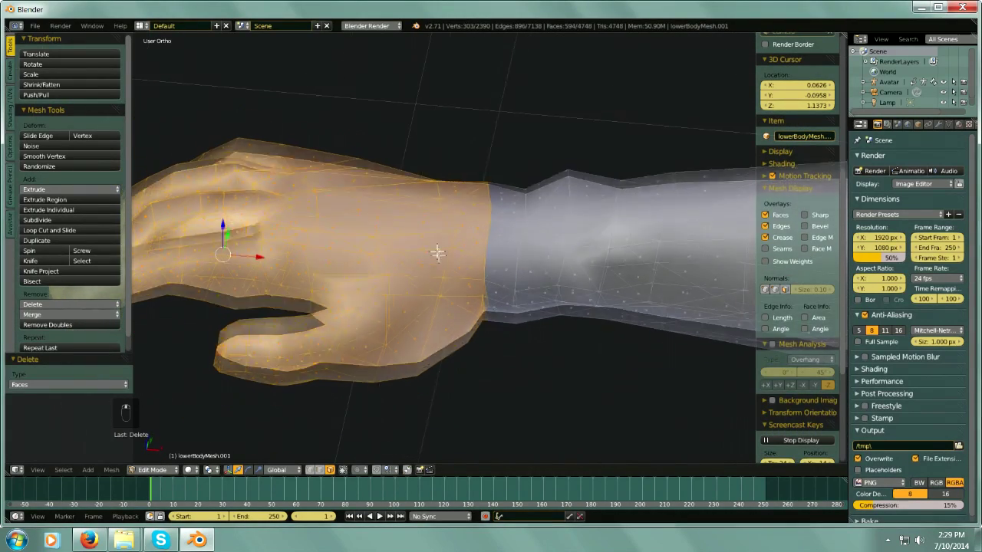
scroll(437, 253, down, 3)
key(x)
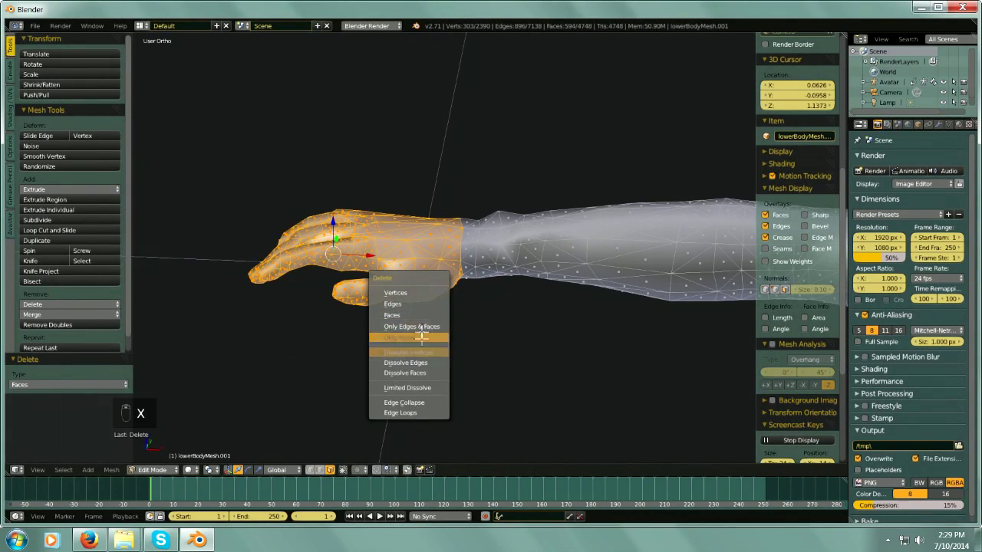
click(418, 314)
- Box-select the visible faces of the avatar's left foot up to the ankle in front view
key(minus)
shift+middle_drag(421, 95, 368, 63)
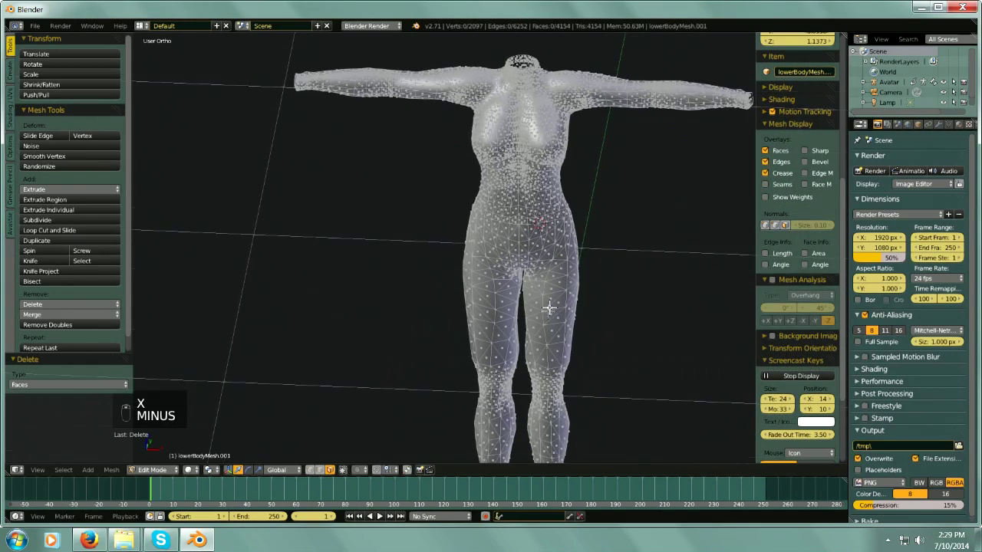
key(minus)
middle_drag(549, 309, 552, 238)
shift+middle_drag(606, 433, 556, 238)
middle_drag(541, 340, 510, 329)
key(minus)
key(KP_1)
scroll(496, 317, up, 8)
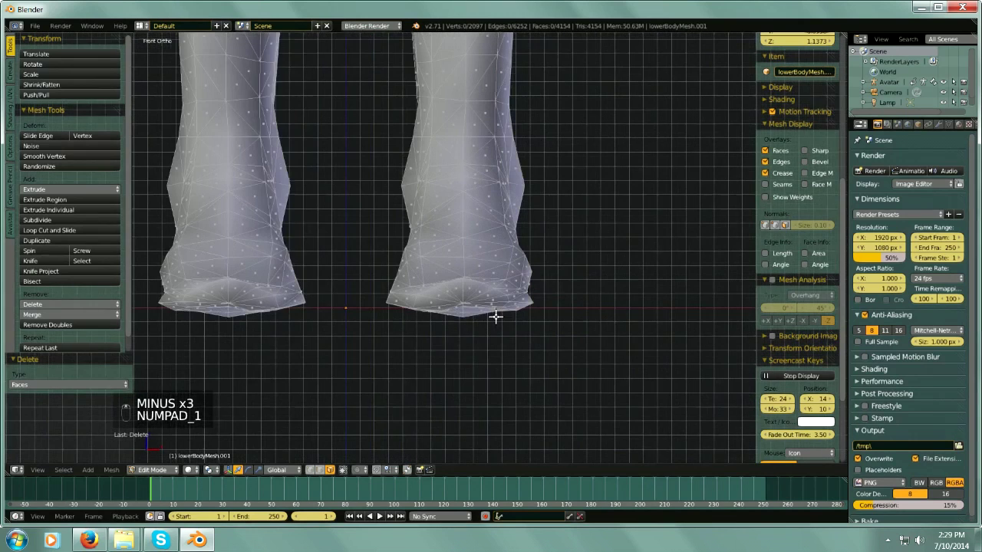
key(b)
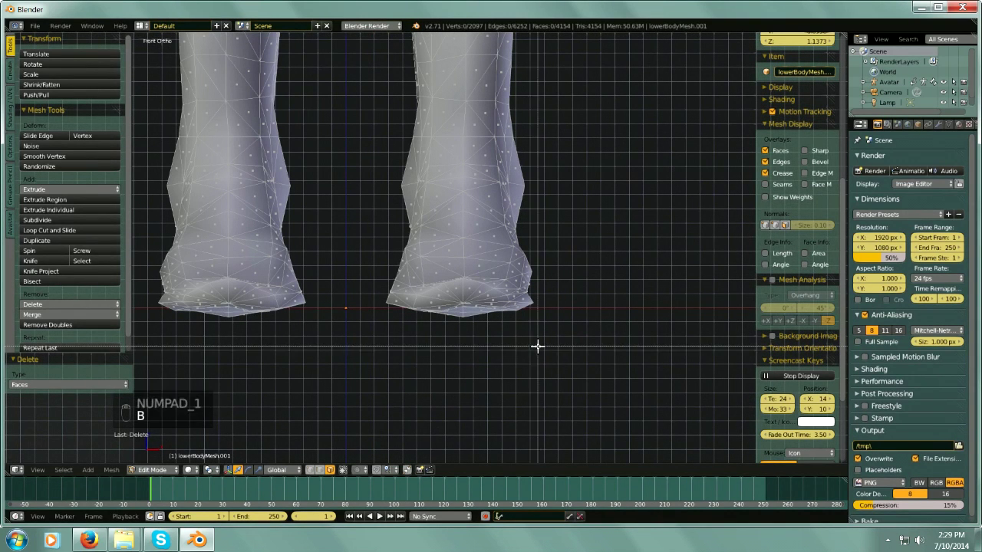
drag(499, 295, 503, 291)
key(b)
drag(604, 381, 338, 217)
drag(339, 216, 340, 214)
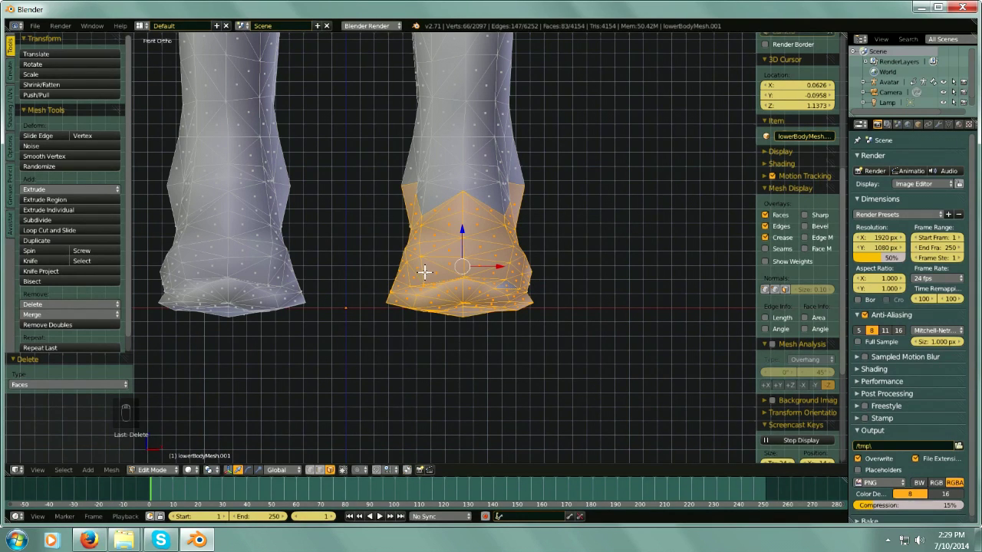
- Deselect the two stray faces that stick up at the sides of the left ankle
shift+right_click(414, 204)
shift+right_click(515, 195)
middle_drag(514, 196, 497, 244)
middle_drag(610, 222, 613, 247)
key(KP_1)
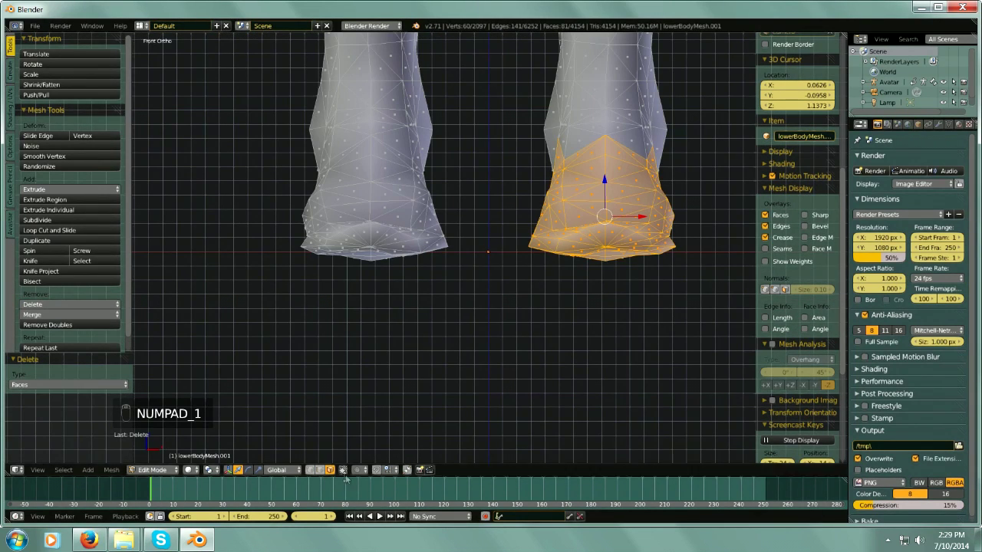
- Box-select both feet in front view with the hidden rear faces included
key(b)
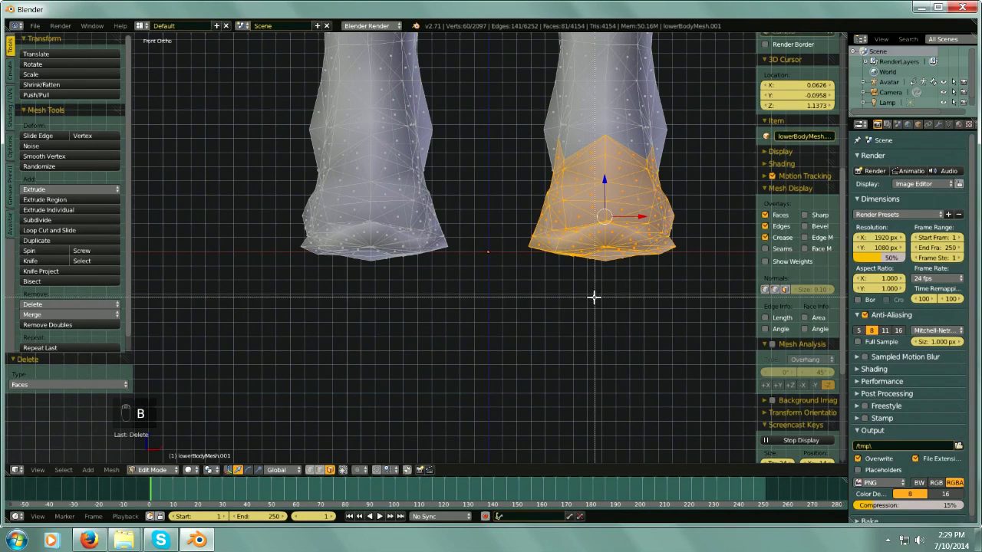
key(b)
drag(716, 333, 519, 186)
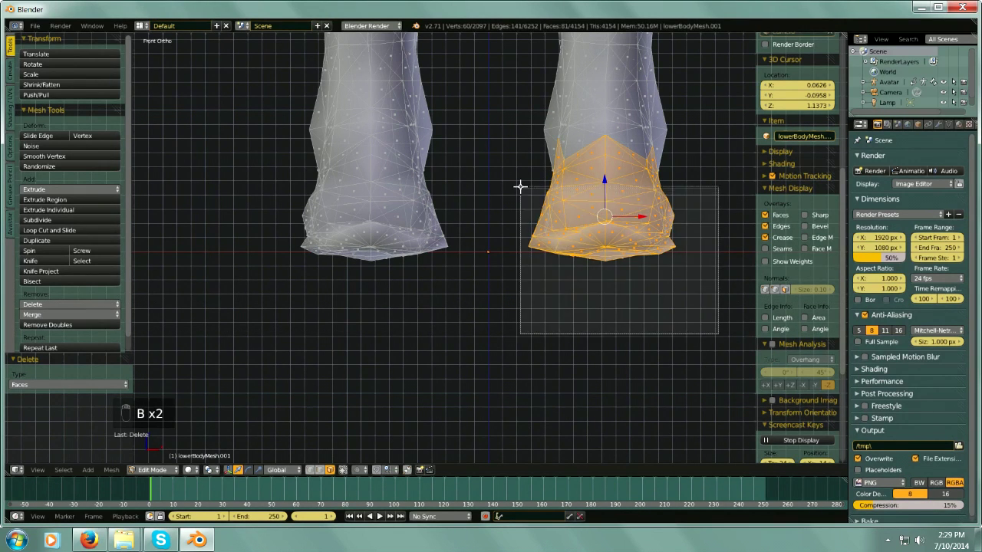
middle_drag(519, 186, 486, 358)
key(minus)
key(KP_1)
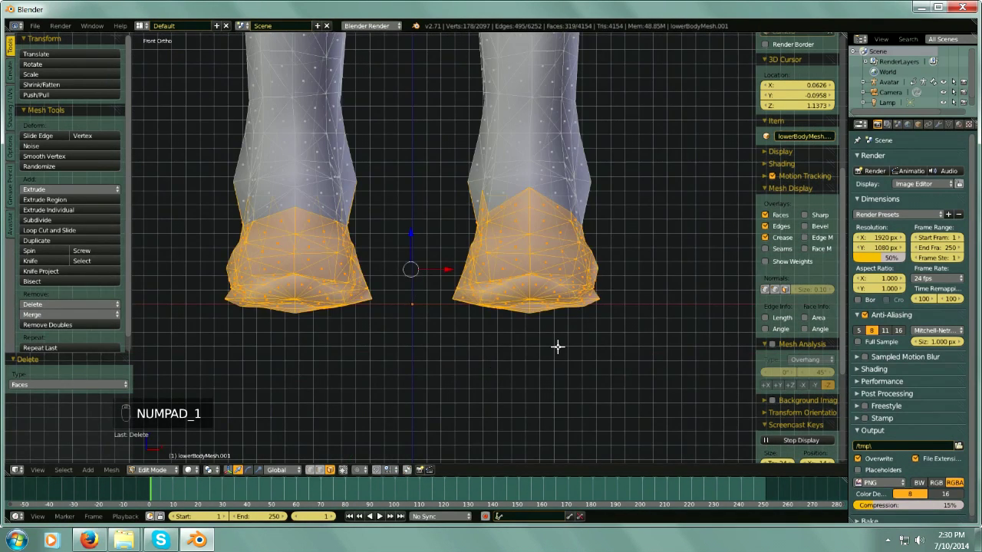
key(r)
right_click(575, 390)
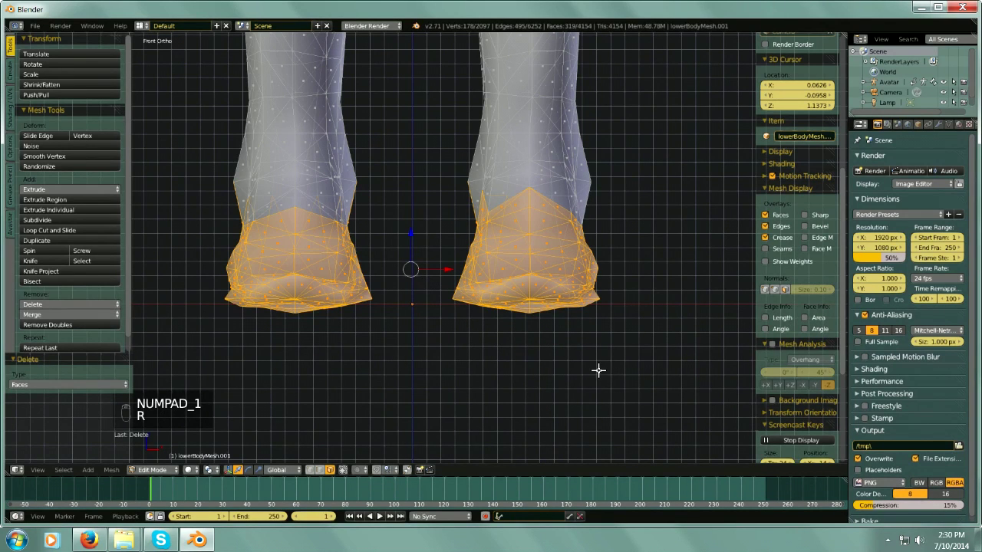
- Extend the selection of each foot slightly higher toward the ankle with another box selection
key(b)
drag(640, 378, 441, 191)
key(b)
drag(415, 364, 208, 213)
middle_drag(208, 213, 322, 293)
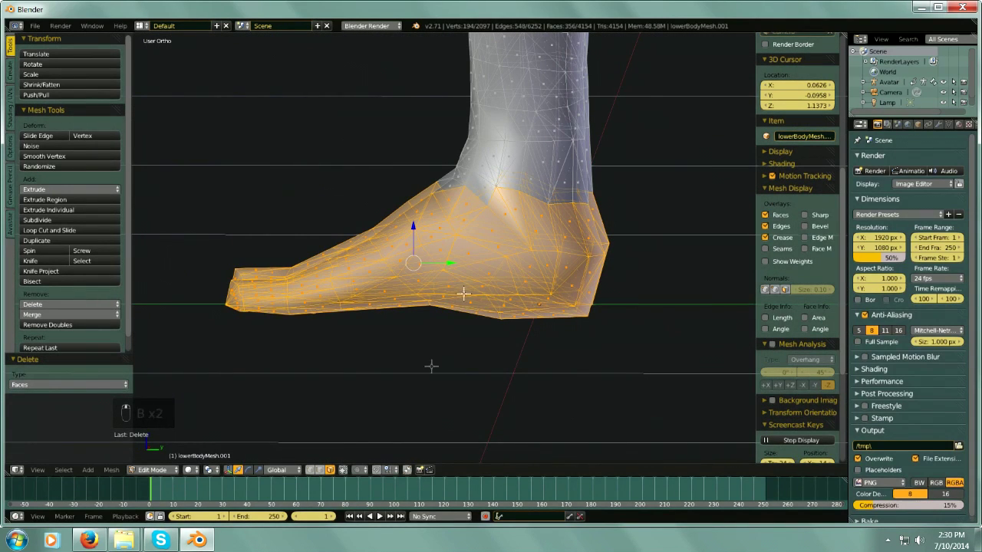
- Add the missed faces across the front of the left ankle to the foot selection
middle_drag(399, 319, 452, 353)
key(minus)
shift+middle_drag(597, 222, 542, 303)
scroll(508, 275, up, 2)
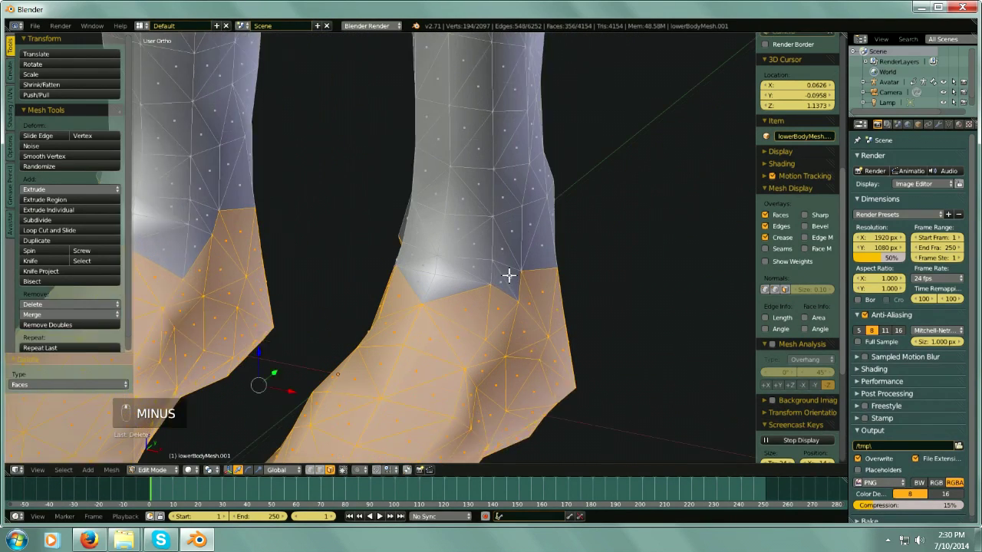
scroll(509, 275, up, 1)
shift+right_click(511, 277)
shift+right_click(497, 281)
shift+right_click(474, 273)
shift+right_click(439, 273)
shift+right_click(431, 288)
shift+right_click(399, 278)
shift+right_click(388, 255)
- Fill the gap in the selection on the inner side of the left ankle
middle_drag(389, 256, 319, 261)
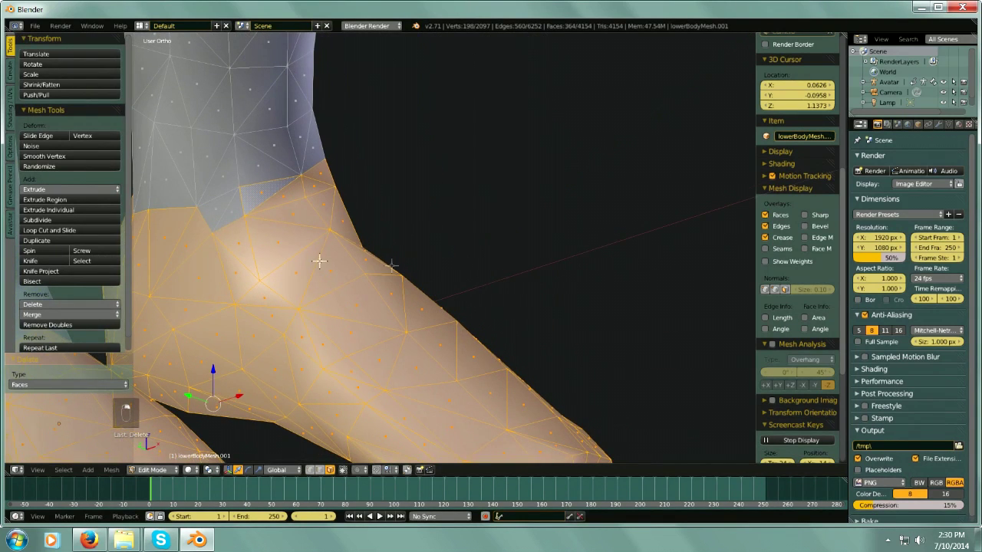
shift+right_click(232, 217)
shift+right_click(214, 213)
- Add the missed faces along the upper edge of the foot selection on the other ankle
middle_drag(214, 213, 449, 239)
key(minus)
shift+right_click(705, 230)
shift+right_click(704, 232)
shift+right_click(449, 239)
shift+right_click(432, 216)
shift+right_click(417, 215)
shift+right_click(487, 237)
shift+right_click(467, 204)
shift+right_click(455, 193)
shift+right_click(445, 184)
- Extend the selection with the remaining missed faces so both feet end in an even edge at the ankles
middle_drag(520, 268, 351, 188)
shift+right_click(351, 188)
shift+right_click(339, 160)
shift+right_click(344, 146)
shift+right_click(361, 143)
middle_drag(474, 209, 416, 213)
shift+right_click(487, 174)
shift+right_click(494, 154)
shift+right_click(511, 151)
- Delete the selected faces of both feet
middle_drag(521, 192, 596, 192)
scroll(591, 187, down, 4)
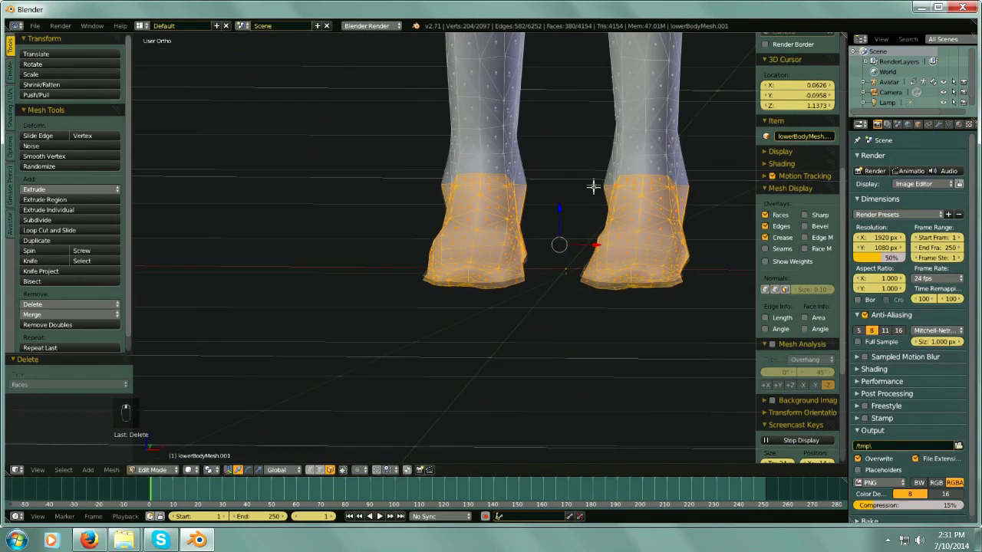
key(x)
click(568, 218)
mouse_move(546, 233)
middle_down()
mouse_move(566, 223)
mouse_move(545, 237)
middle_up()
- Switch to edge selection and select the open edge loop at the end of the left arm
key(minus)
shift+middle_drag(545, 237, 475, 414)
scroll(484, 368, down, 3)
key(minus)
shift+middle_drag(491, 326, 493, 457)
key(minus)
shift+middle_drag(484, 284, 486, 535)
key(minus)
key(minus)
shift+middle_drag(536, 96, 572, 245)
key(minus)
shift+middle_drag(630, 214, 675, 316)
key(minus)
shift+middle_drag(675, 316, 610, 230)
scroll(632, 217, up, 6)
click(320, 471)
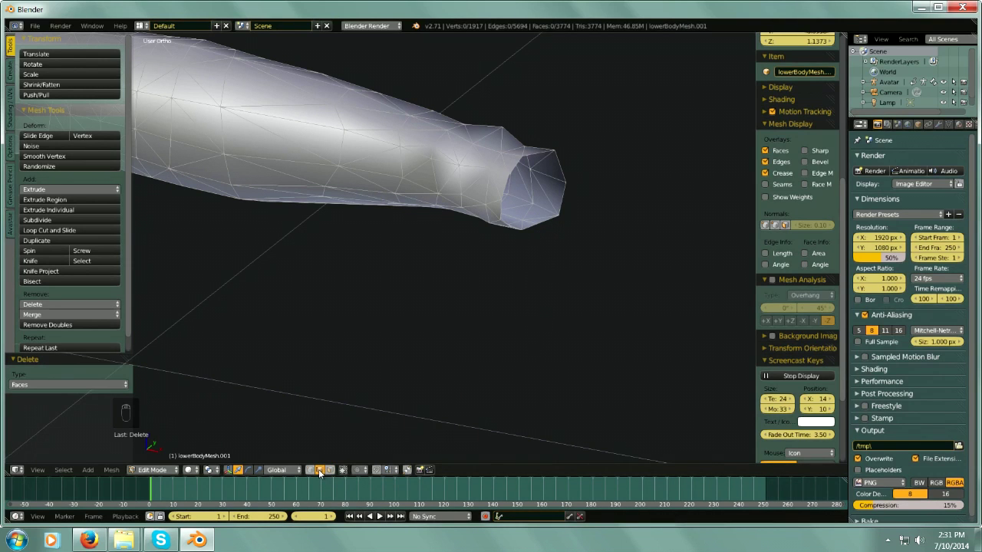
alt+right_click(562, 194)
middle_drag(565, 258, 569, 314)
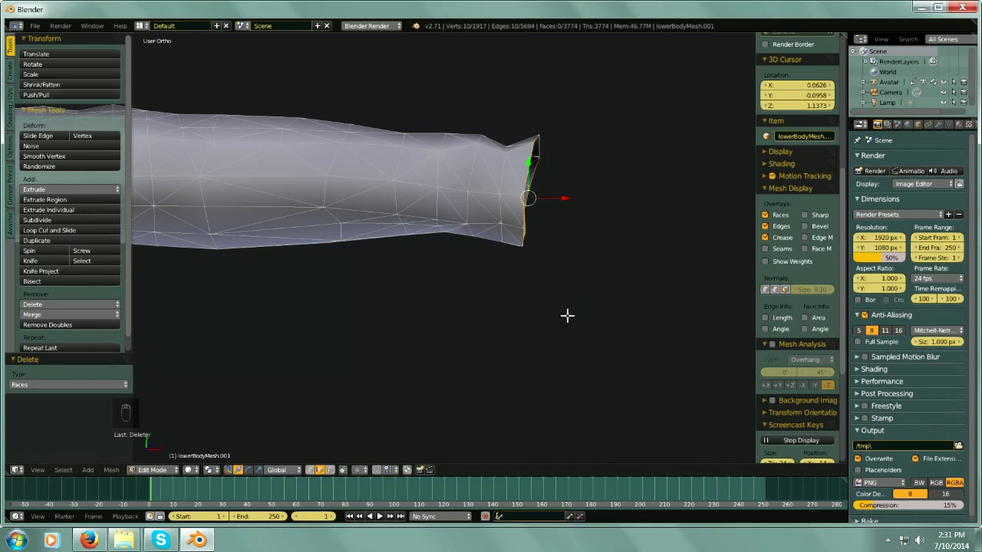
- Flatten the left wrist edge loop by scaling it to 0 along the X axis
key(KP_7)
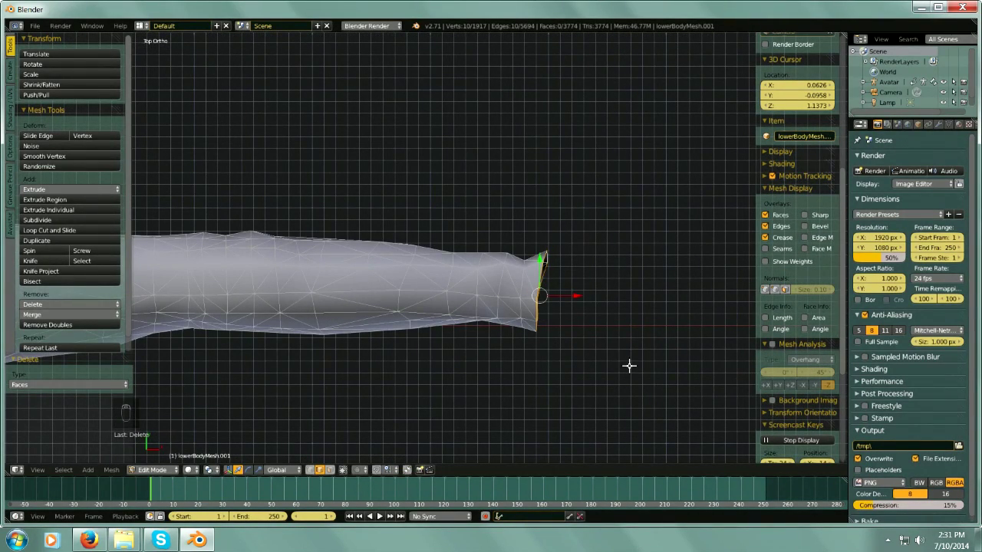
key(s)
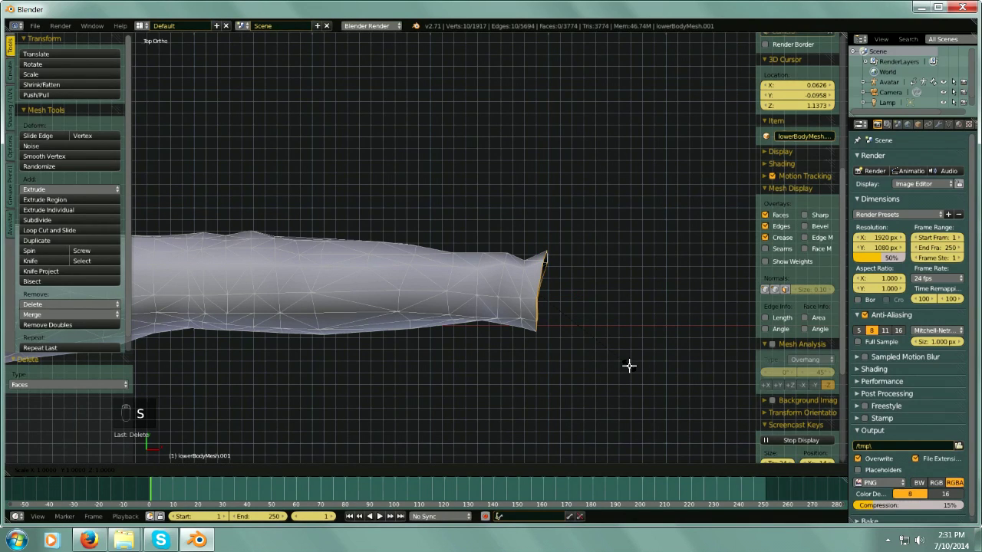
key(x)
key(0)
key(Return)
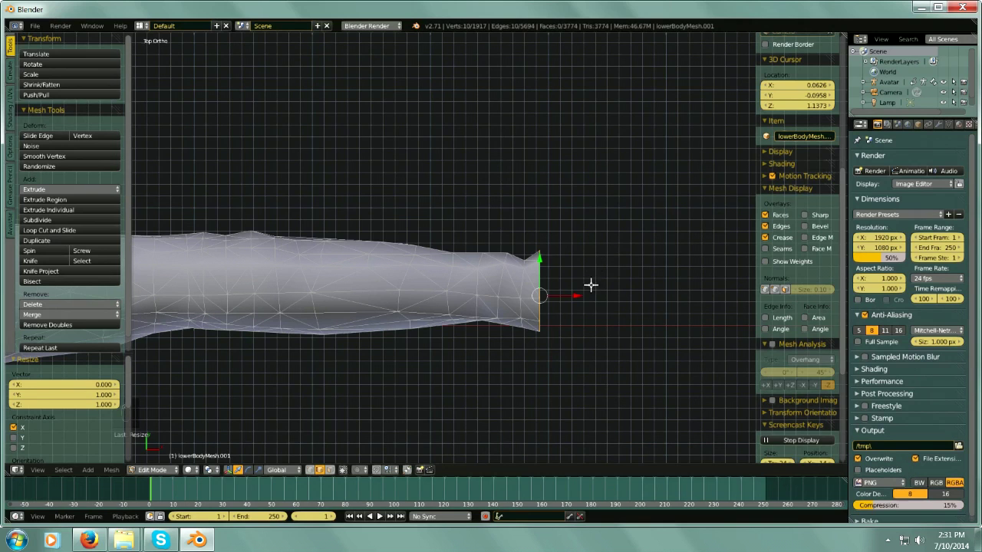
- Rotate the left wrist edge loop by about 5° in top view
shift+middle_drag(560, 331, 597, 201)
key(KP_Subtract)
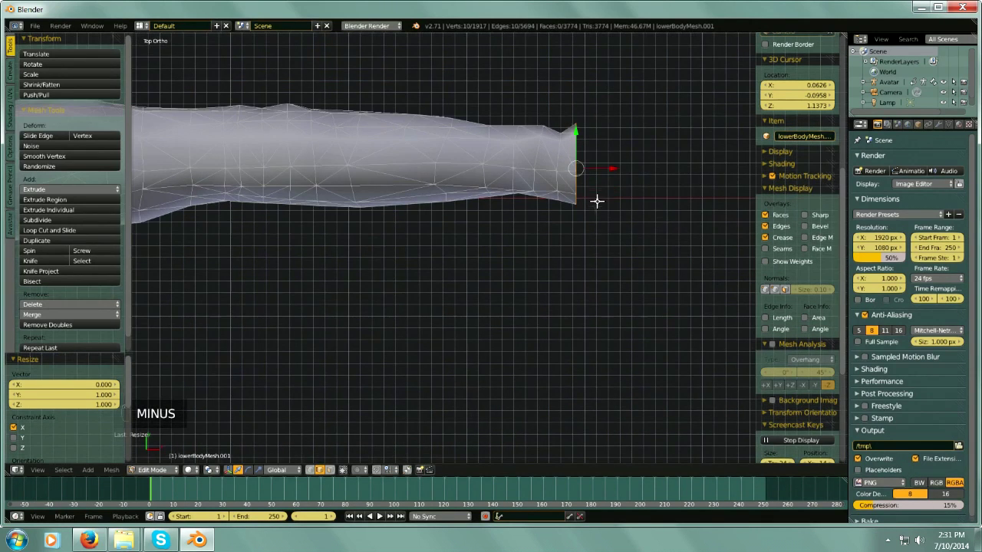
key(KP_Subtract)
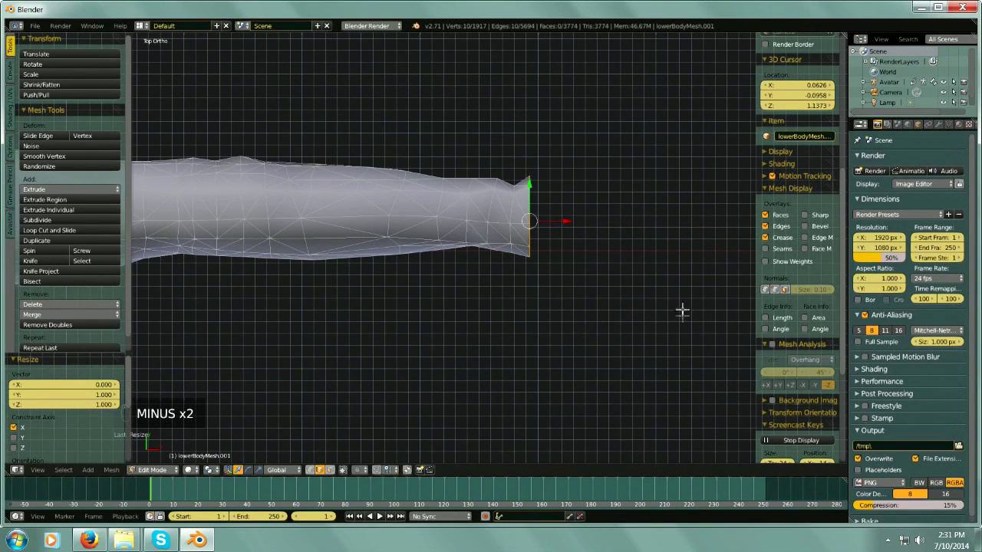
key(r)
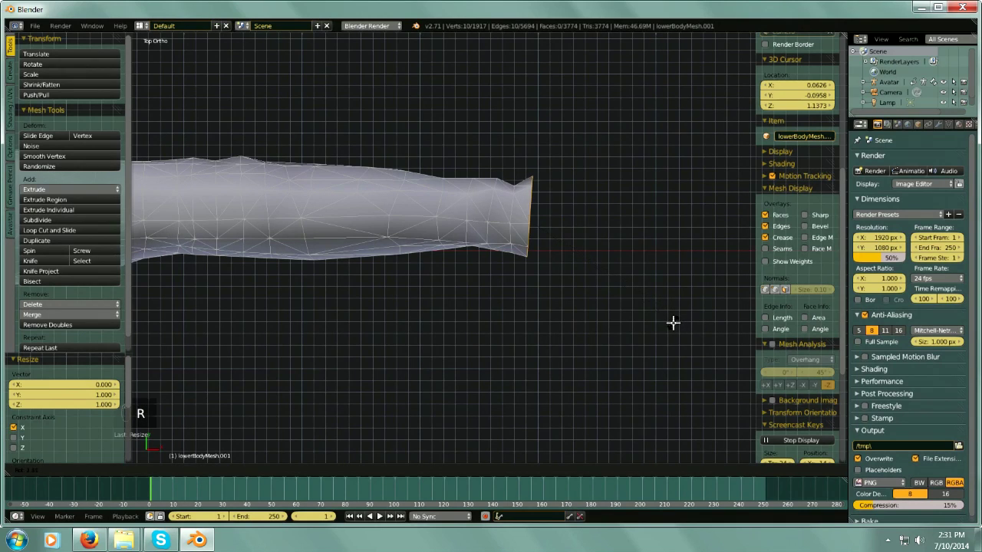
click(666, 324)
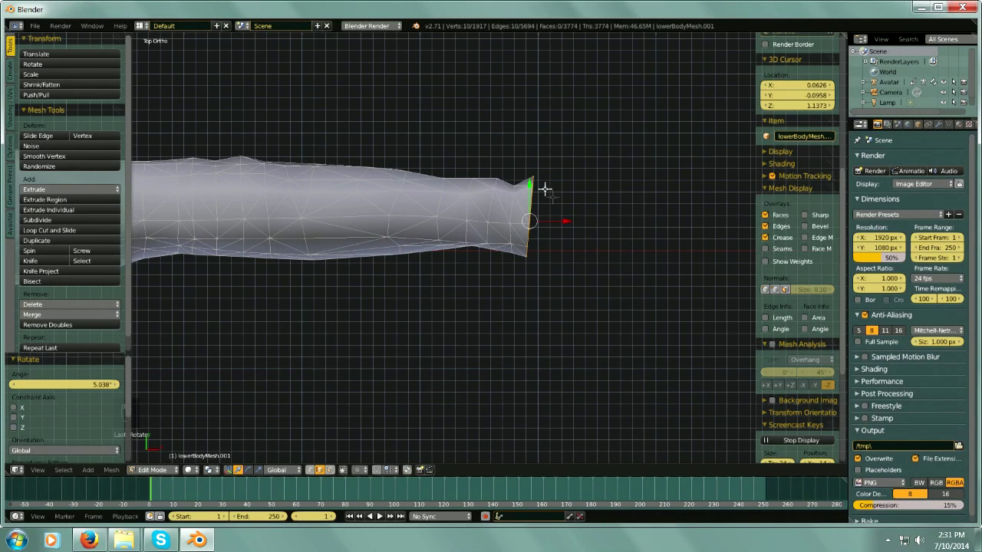
- Examine the arm at the opposite side and the full body in top view to compare both wrist openings
key(KP_Subtract)
shift+middle_drag(425, 283, 813, 234)
shift+middle_drag(222, 232, 805, 245)
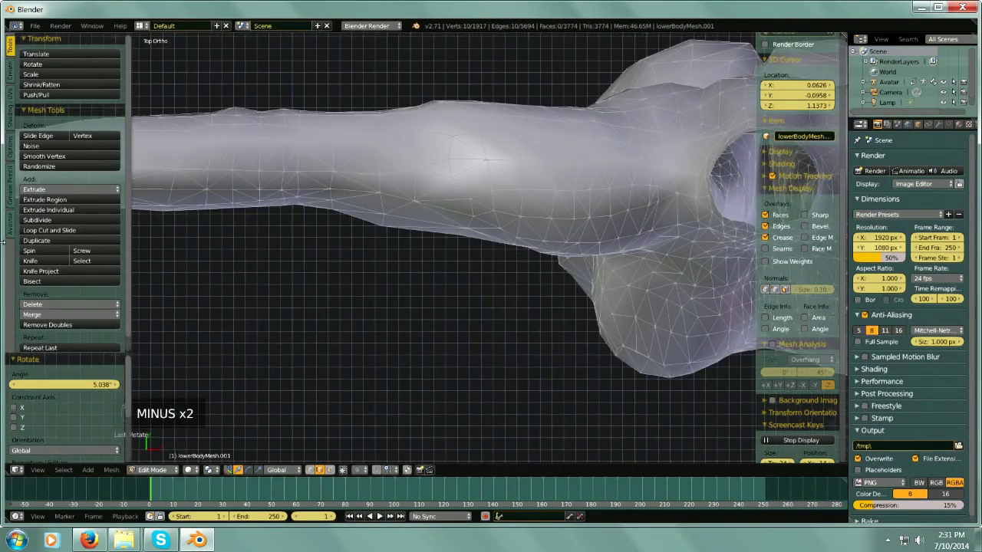
shift+middle_drag(279, 252, 184, 269)
key(minus)
key(minus)
shift+middle_drag(565, 232, 361, 235)
scroll(362, 235, down, 7)
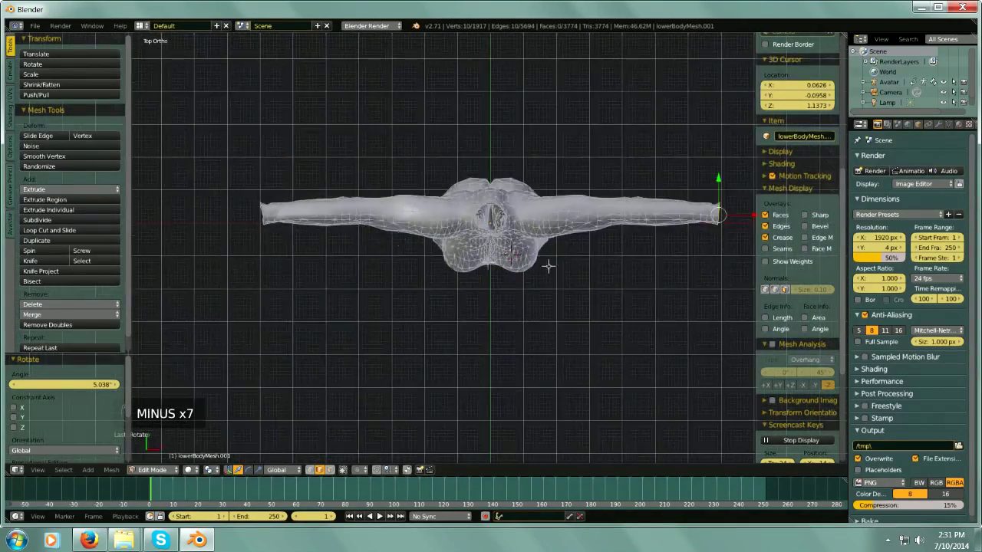
shift+middle_drag(603, 268, 461, 259)
- Undo the last rotation and X-axis flattening of the left wrist edge loop
key(ctrl+z)
key(ctrl+z)
key(ctrl+z)
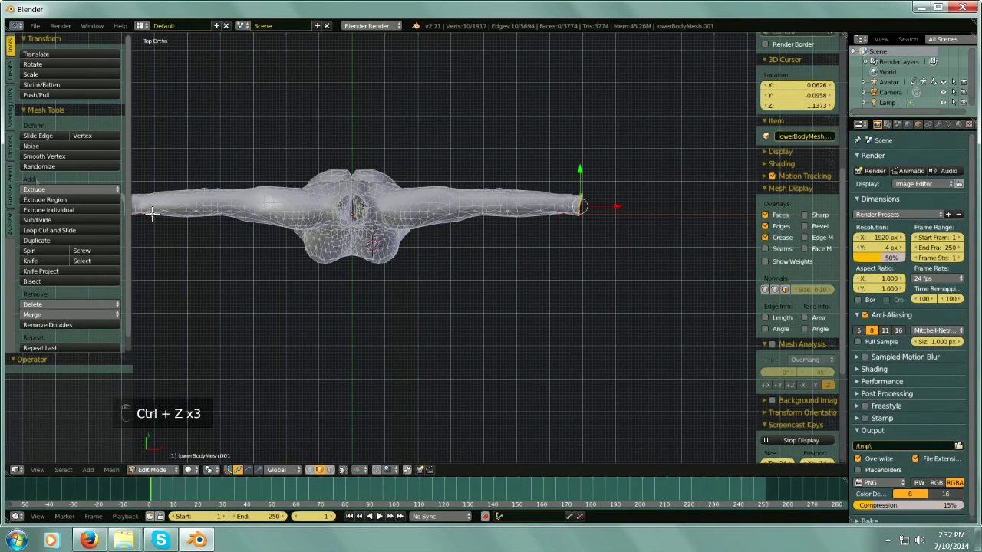
- Enable X Mirror and Topology Mirror in the mesh editing options
click(10, 149)
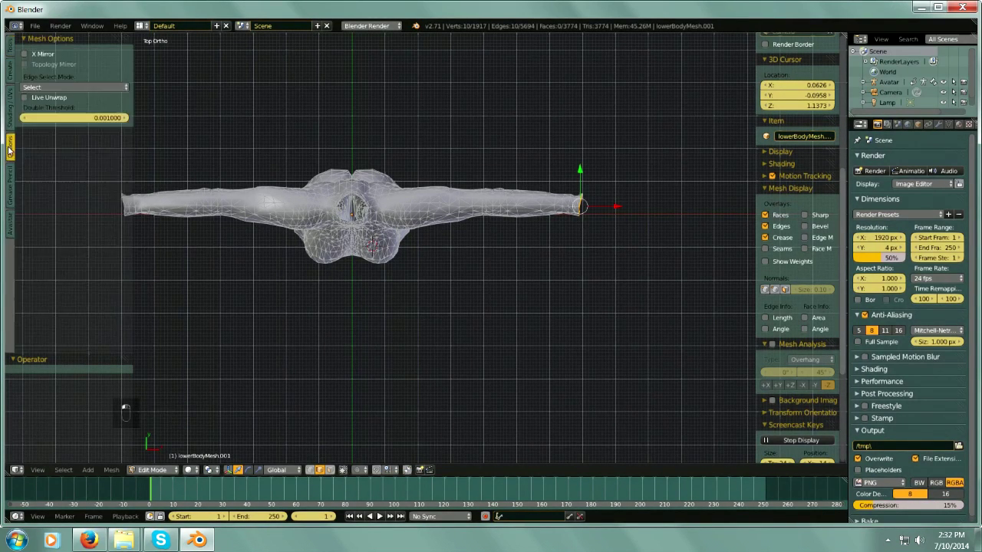
click(24, 54)
- Flatten the left wrist edge loop again by scaling it to 0 along the X axis with mirroring on
scroll(608, 205, up, 5)
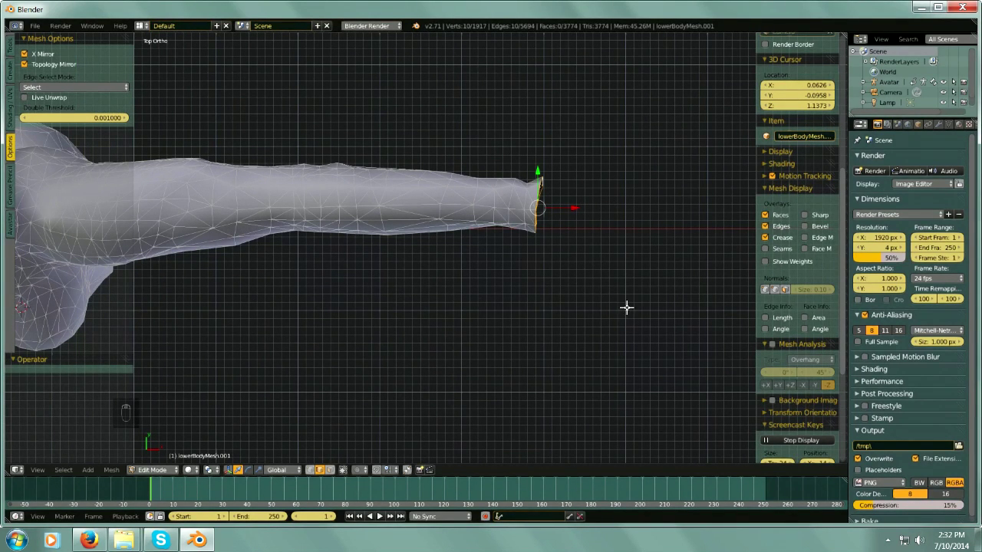
key(s)
key(x)
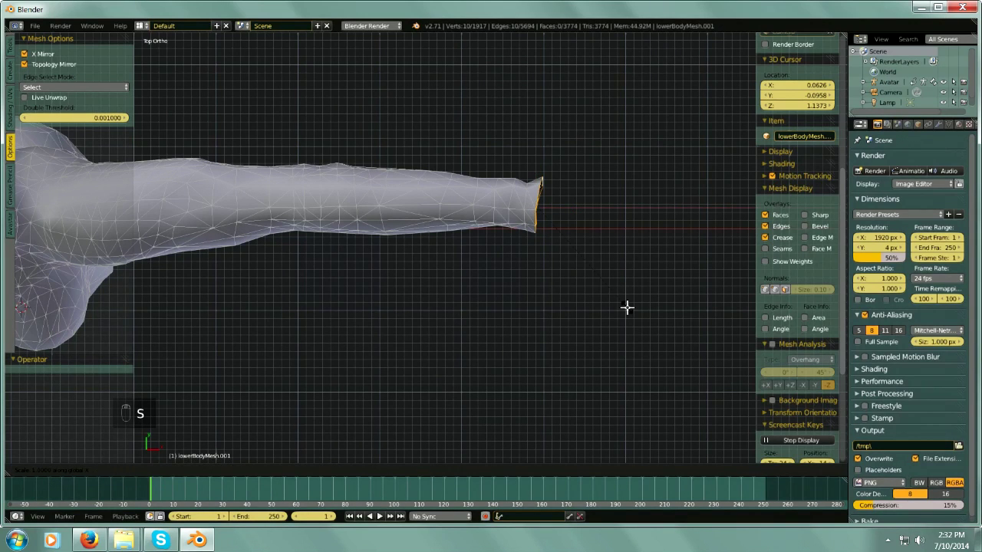
key(0)
key(r)
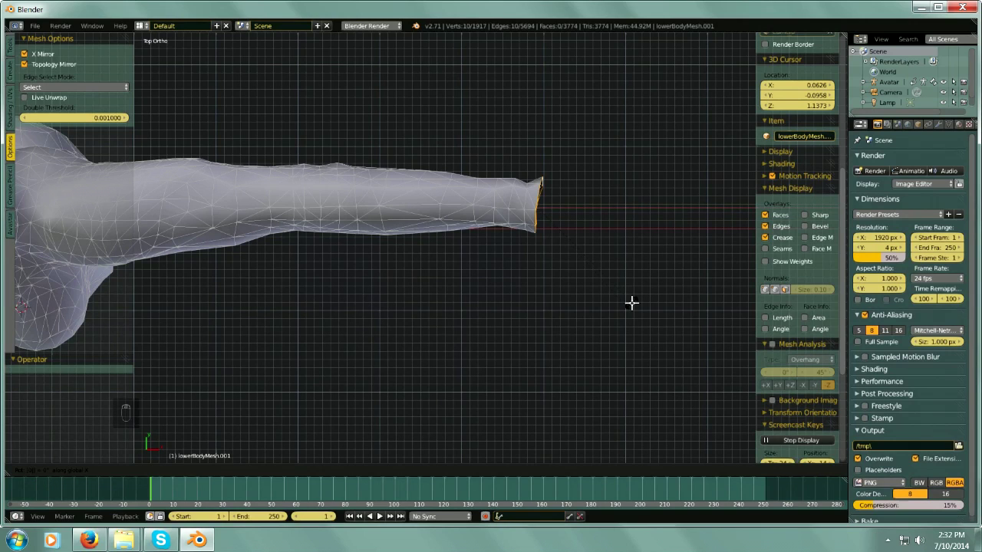
key(s)
key(Return)
- Rotate the flattened left wrist edge loop by about 7° in top view
key(r)
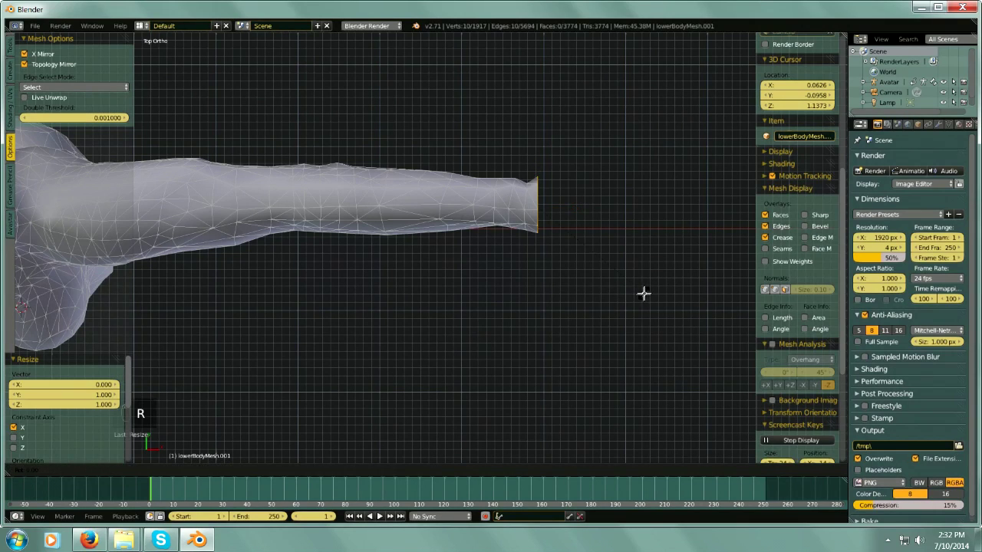
click(635, 309)
scroll(562, 309, down, 5)
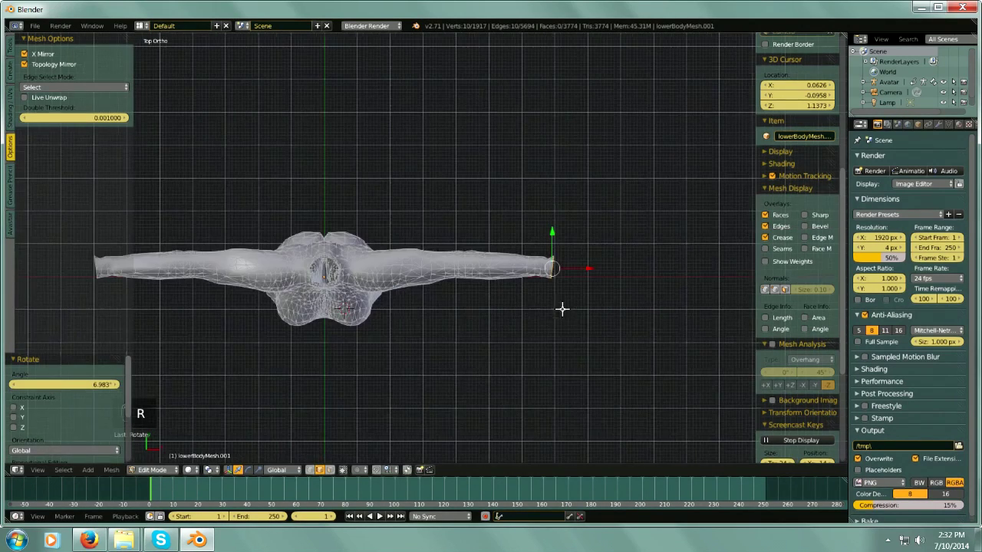
- Select the open edge loop around the top of the neck
middle_drag(272, 340, 428, 307)
key(minus)
middle_drag(460, 354, 458, 220)
scroll(460, 219, up, 5)
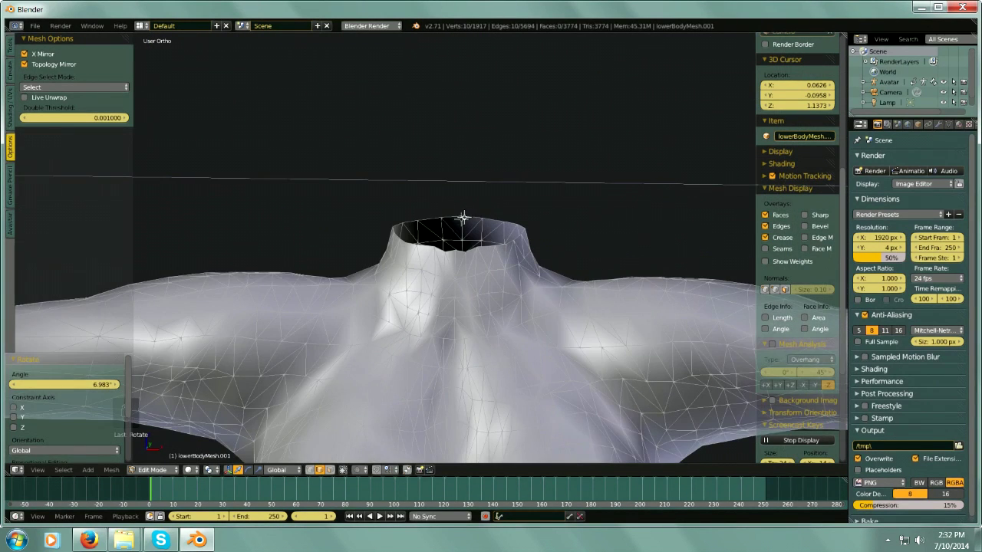
right_click(448, 214)
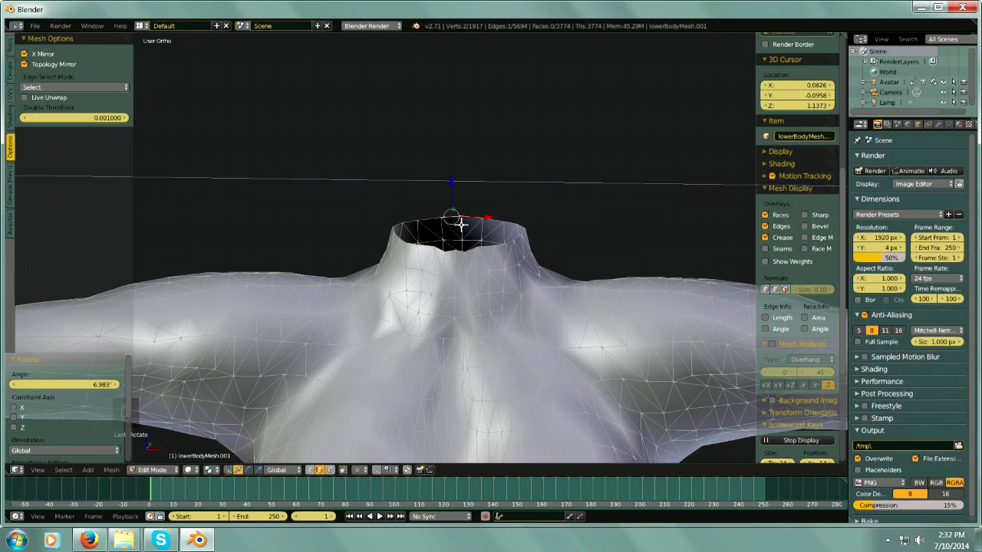
alt+right_click(445, 228)
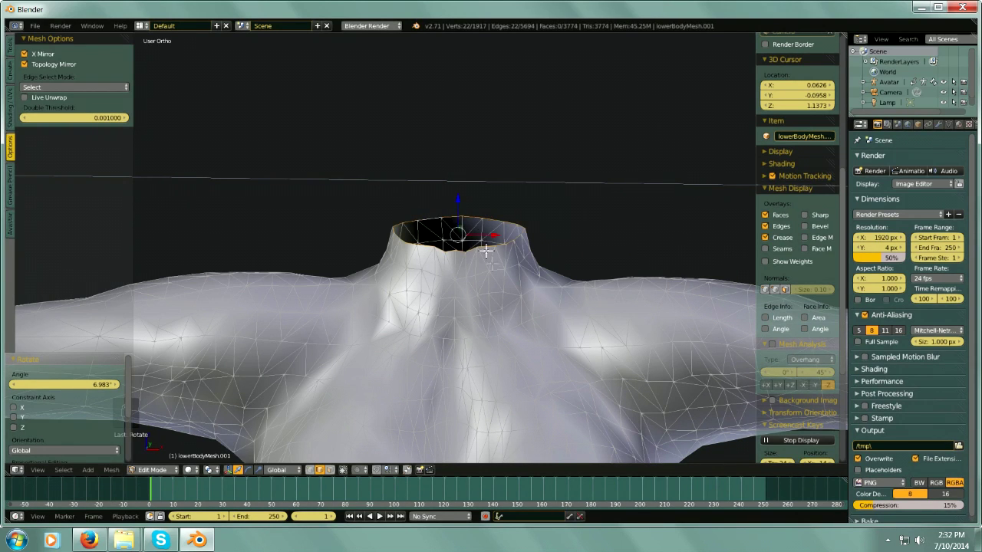
middle_drag(491, 266, 531, 263)
scroll(509, 232, up, 4)
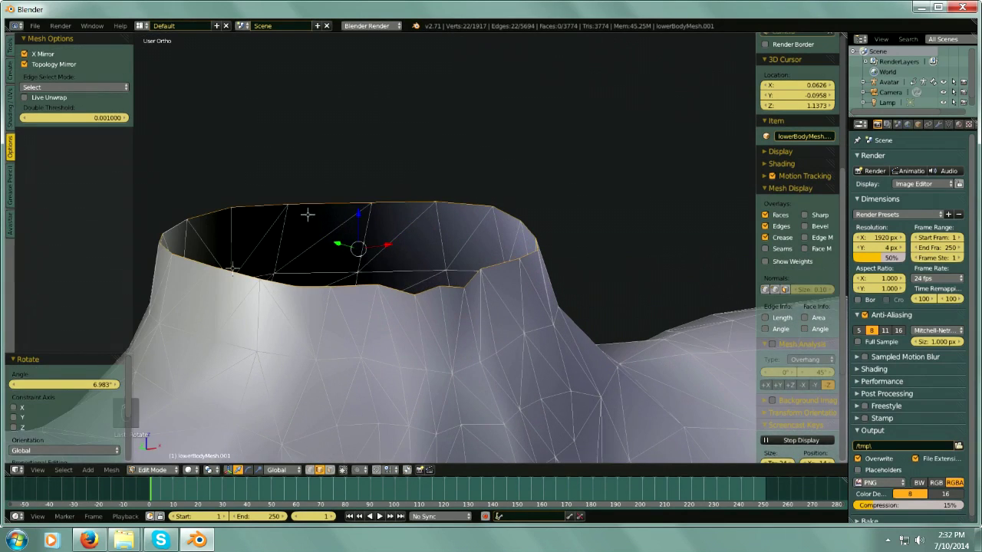
scroll(448, 216, down, 6)
middle_drag(450, 215, 485, 275)
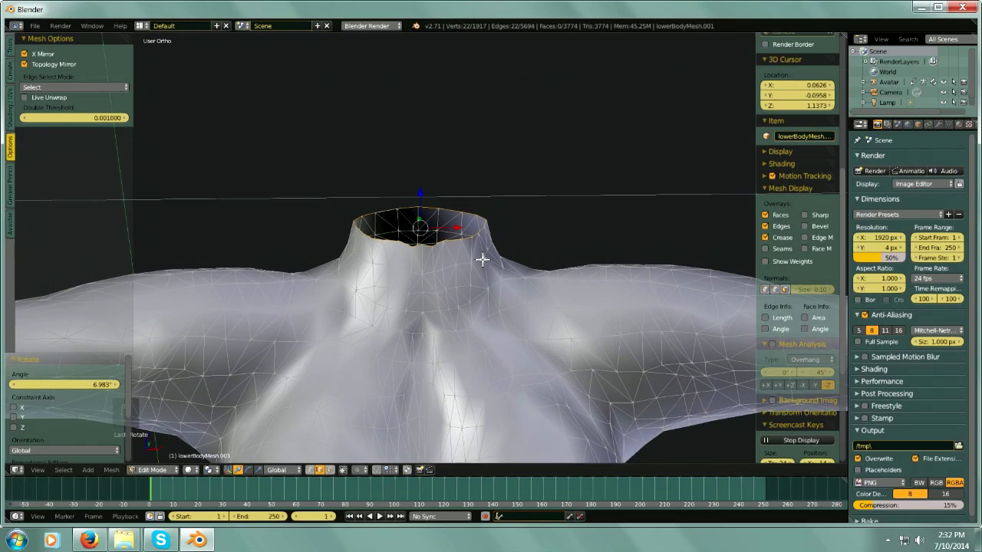
- Flatten the neck edge loop in front view by scaling it to 0 along the Z axis
key(KP_1)
key(KP_Subtract)
key(KP_Subtract)
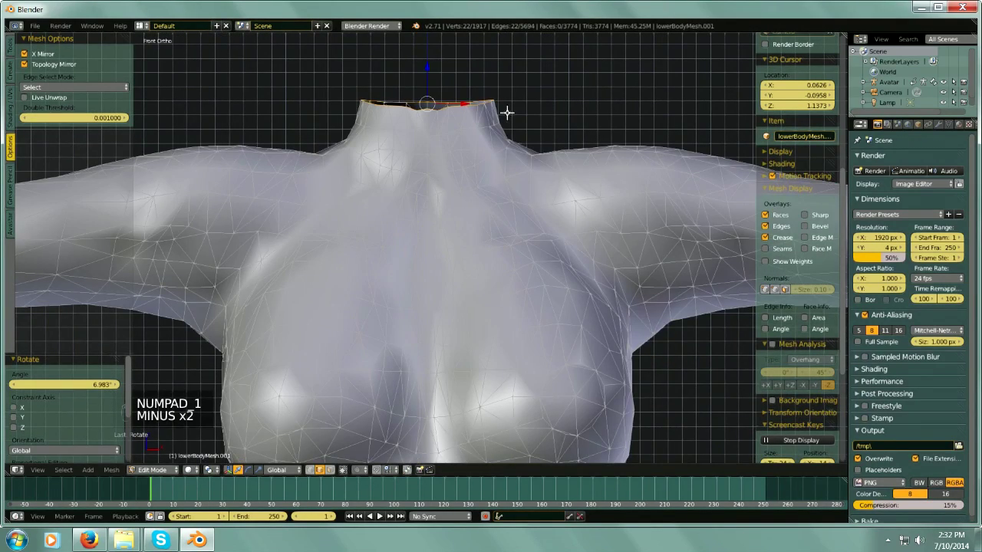
key(KP_Subtract)
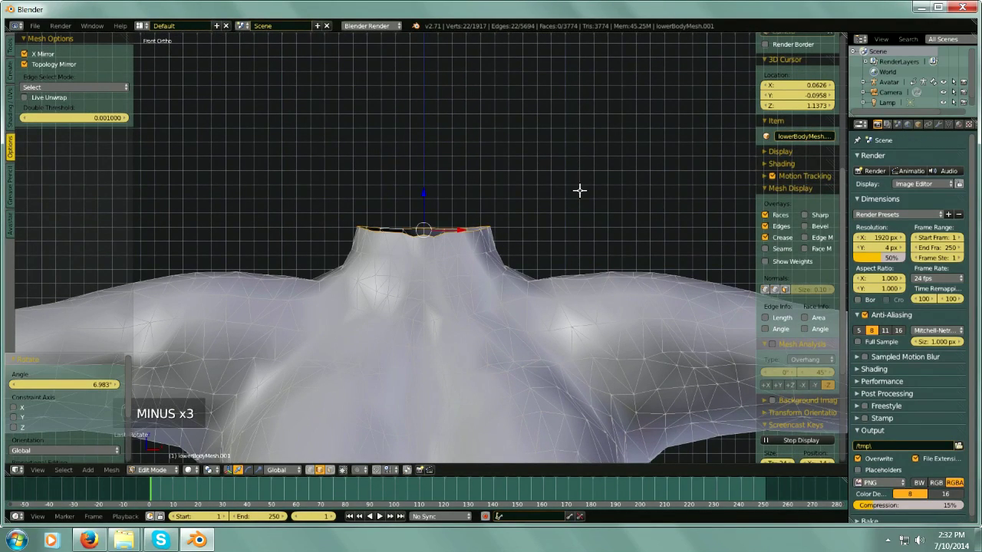
key(s)
key(s)
key(s)
key(s)
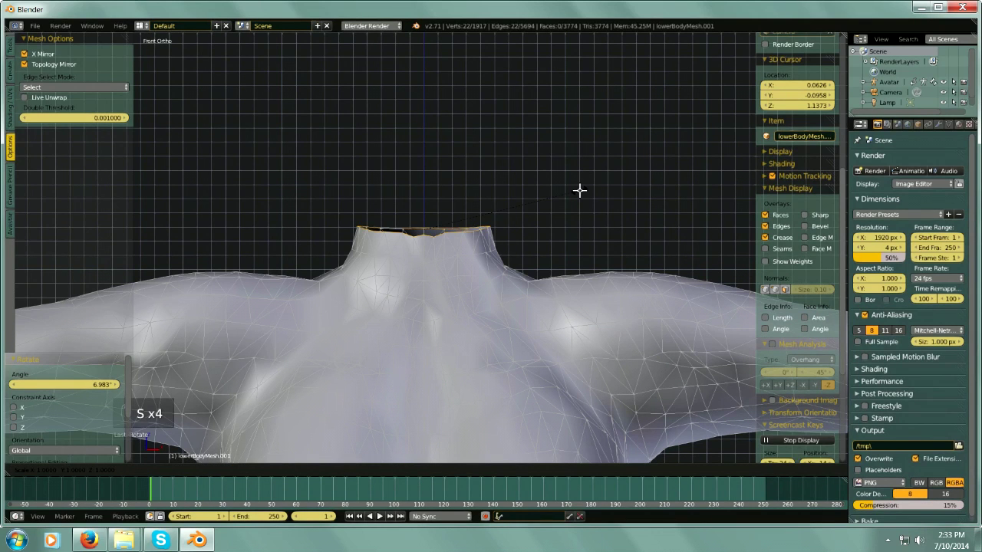
key(z)
key(0)
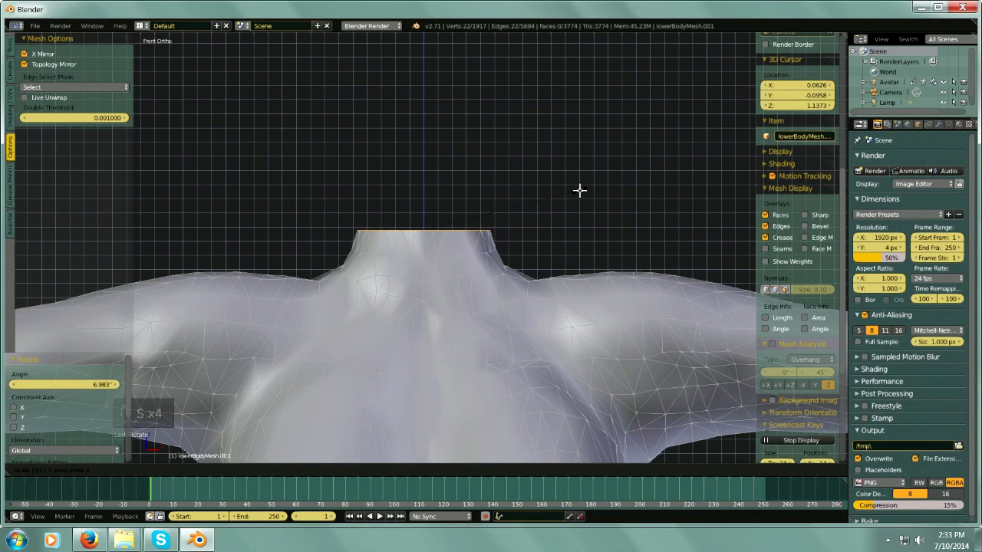
key(Return)
- Select the open edge loop at the ankle of the left leg
middle_drag(568, 174, 613, 239)
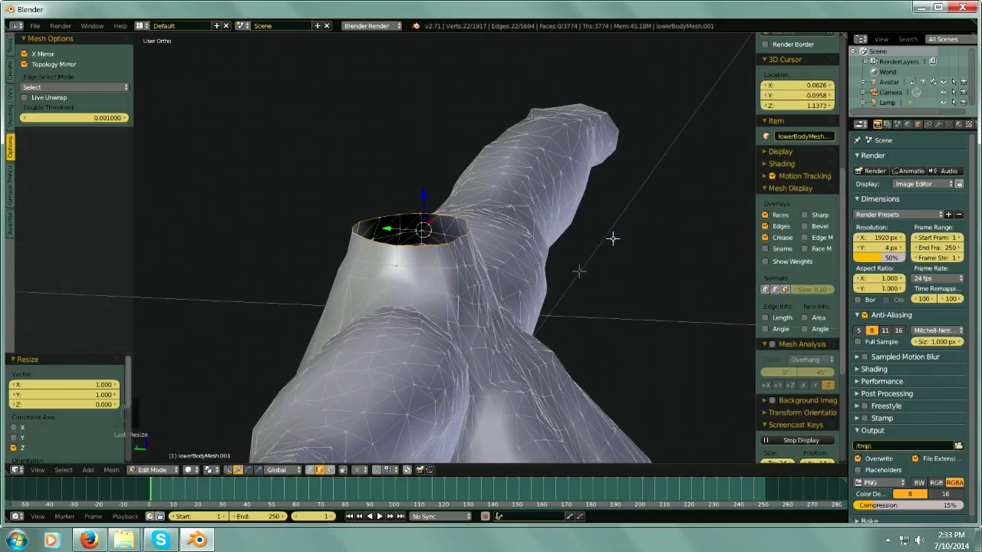
middle_drag(697, 320, 539, 131)
key(minus)
key(minus)
key(minus)
key(minus)
scroll(535, 288, up, 9)
key(minus)
middle_drag(532, 276, 431, 310)
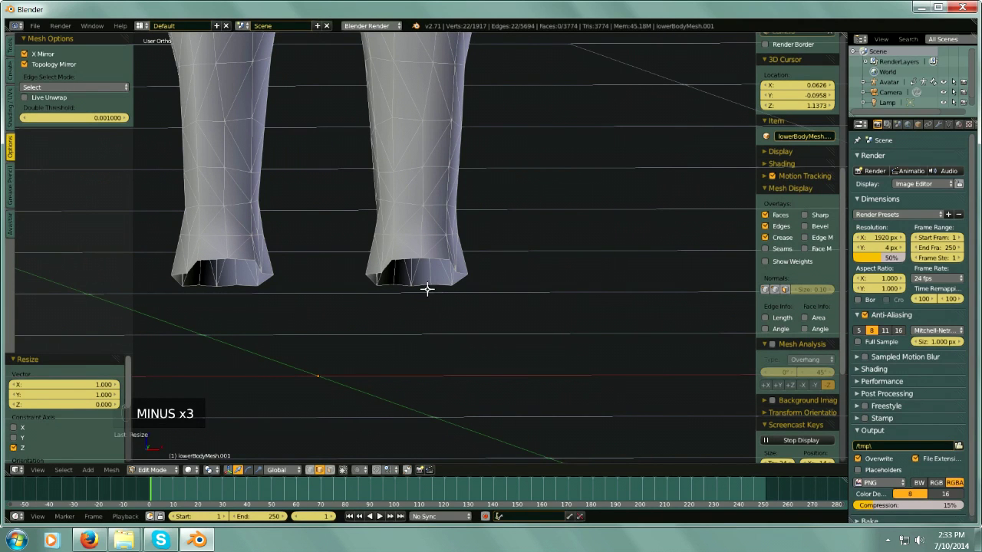
right_click(439, 285)
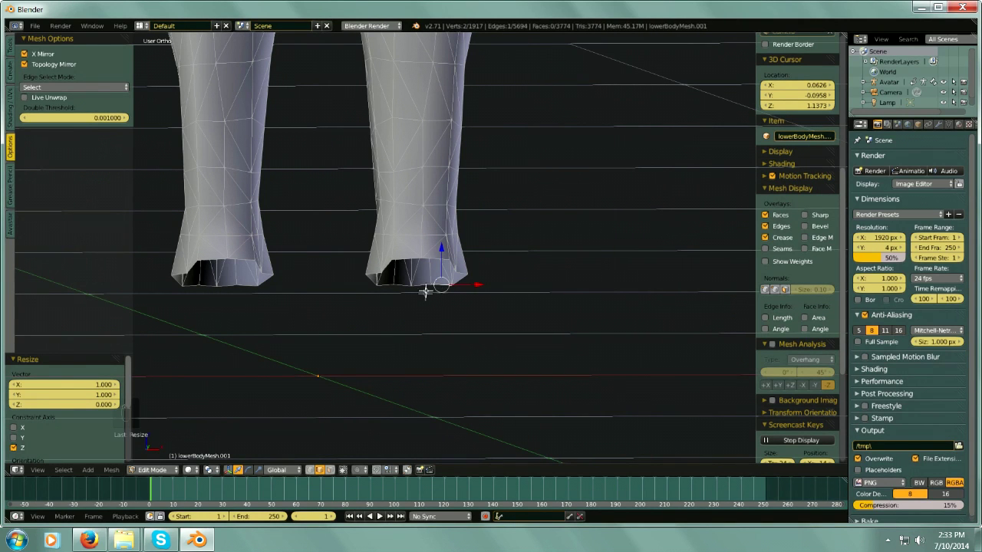
alt+right_click(422, 284)
mouse_move(455, 312)
middle_down()
mouse_move(462, 335)
mouse_move(458, 306)
middle_up()
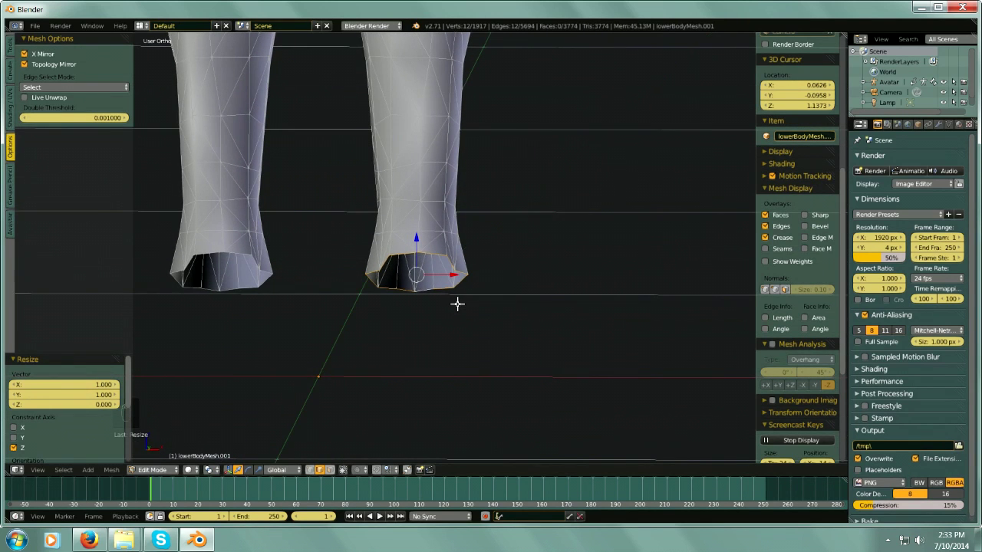
- Flatten the left ankle edge loop in front view by scaling it to 0 along the Z axis
key(KP_1)
key(KP_Subtract)
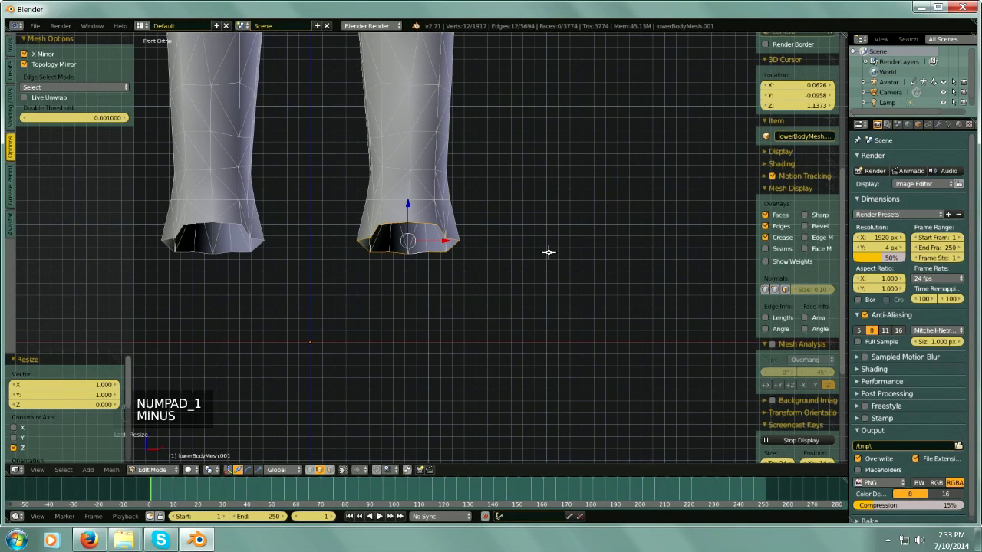
key(s)
key(s)
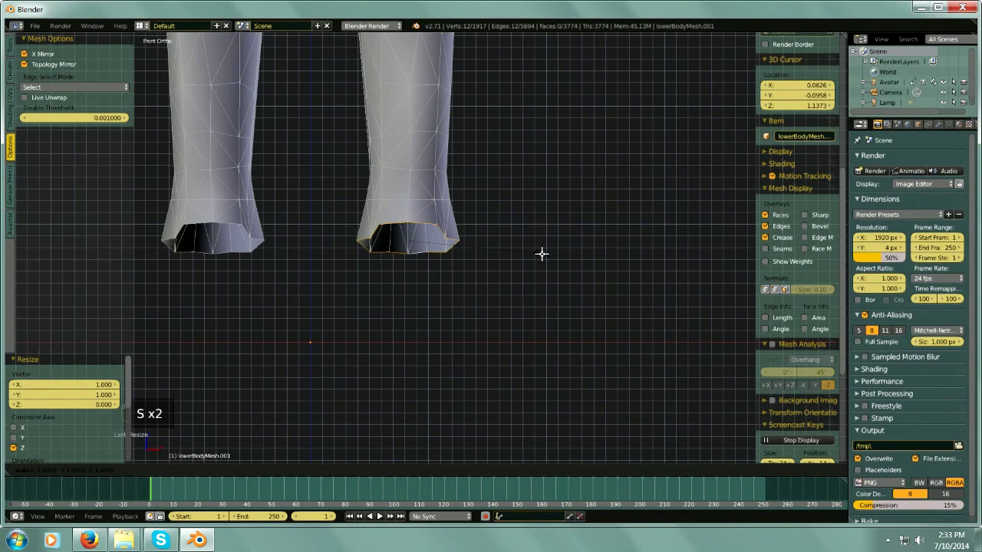
key(z)
key(0)
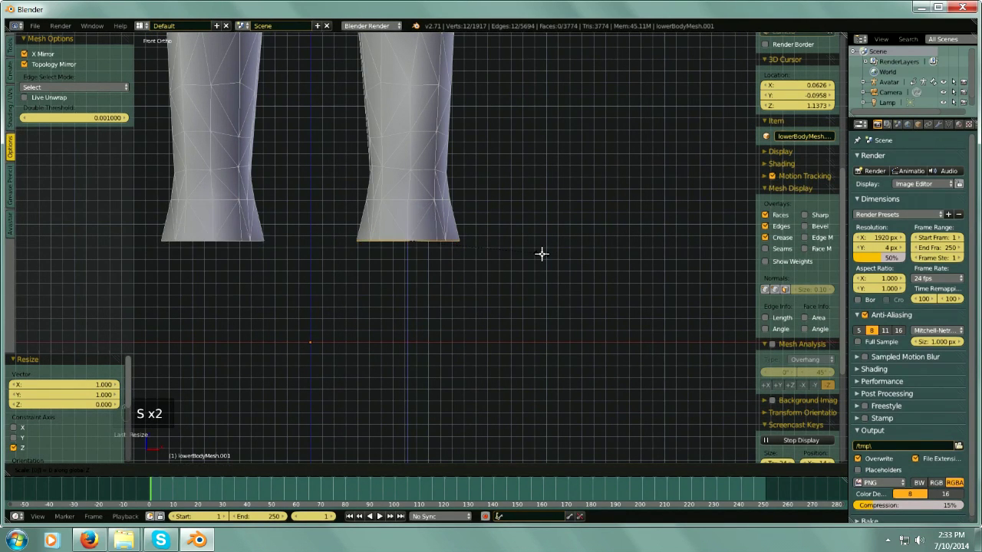
key(Return)
- Rotate the left ankle edge loop by about 6.7° in right side view
middle_drag(558, 261, 457, 264)
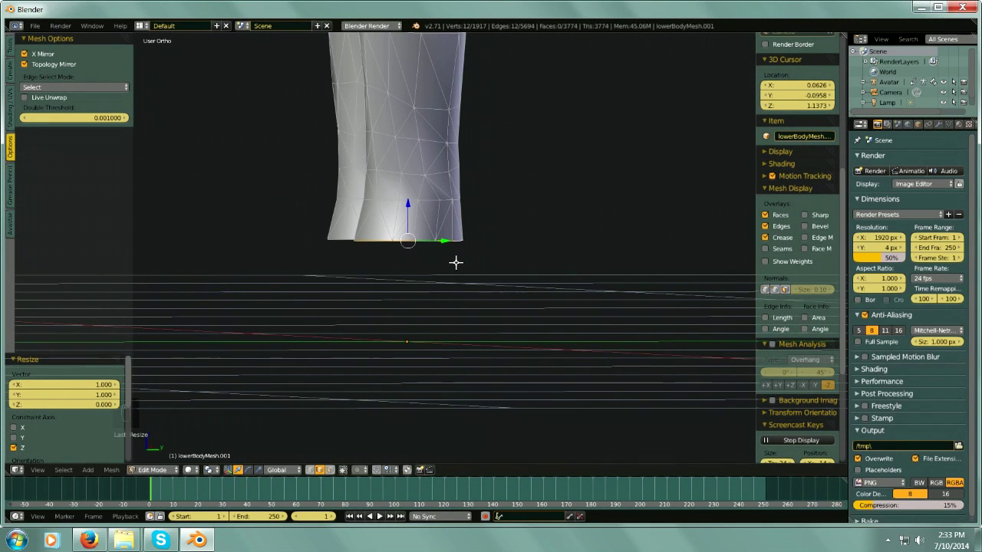
key(KP_3)
key(KP_Subtract)
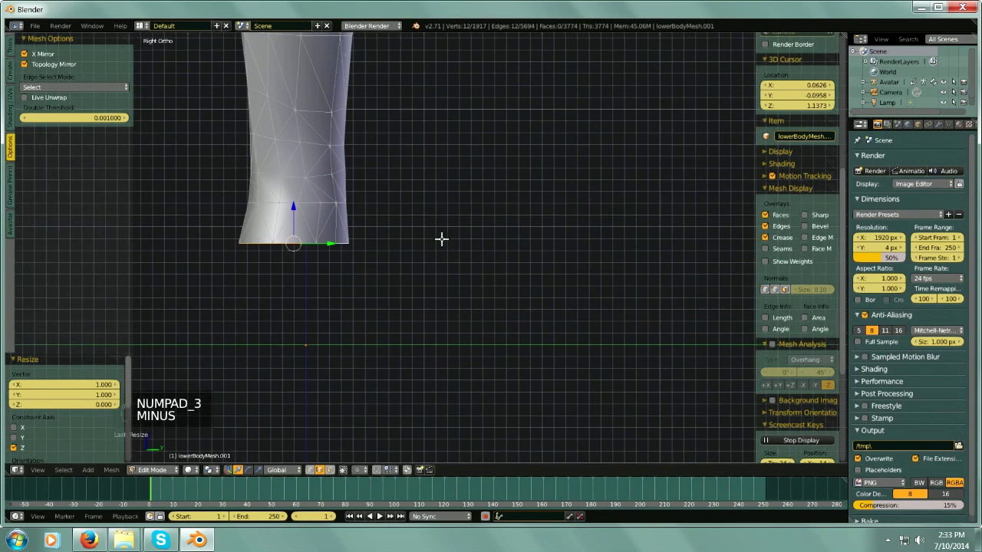
key(r)
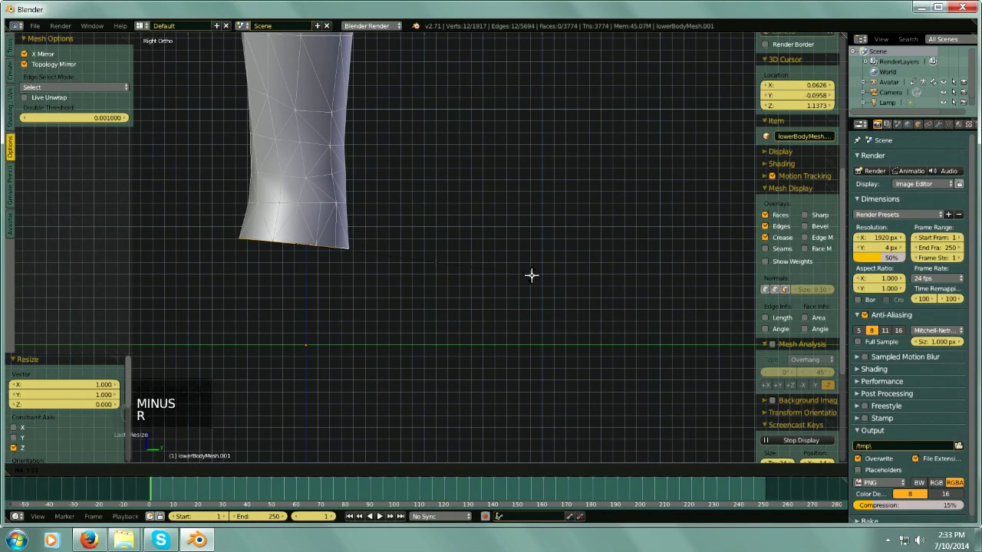
click(528, 279)
middle_drag(437, 271, 521, 271)
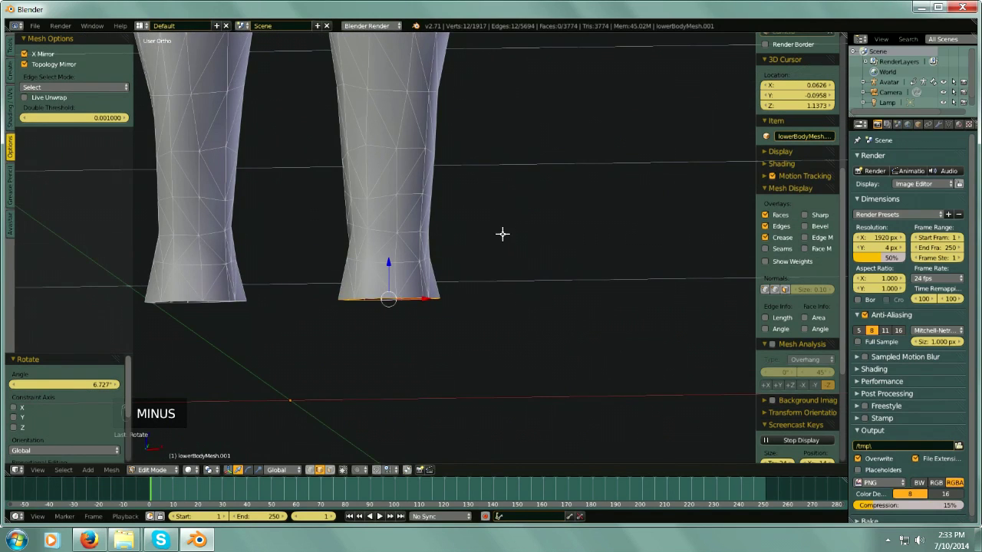
- Examine the whole wetsuit mesh from the ankles up to the neck and both arms
key(minus)
shift+middle_drag(502, 234, 522, 267)
key(minus)
shift+middle_drag(520, 197, 538, 250)
middle_drag(547, 168, 540, 168)
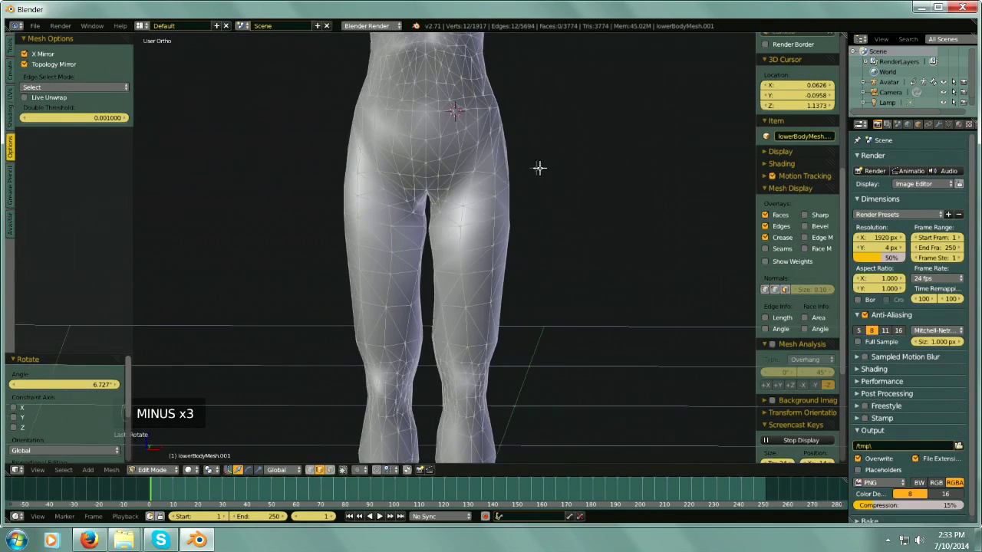
key(minus)
shift+drag(546, 150, 553, 268)
key(minus)
shift+middle_drag(556, 188, 556, 241)
scroll(550, 264, down, 2)
key(minus)
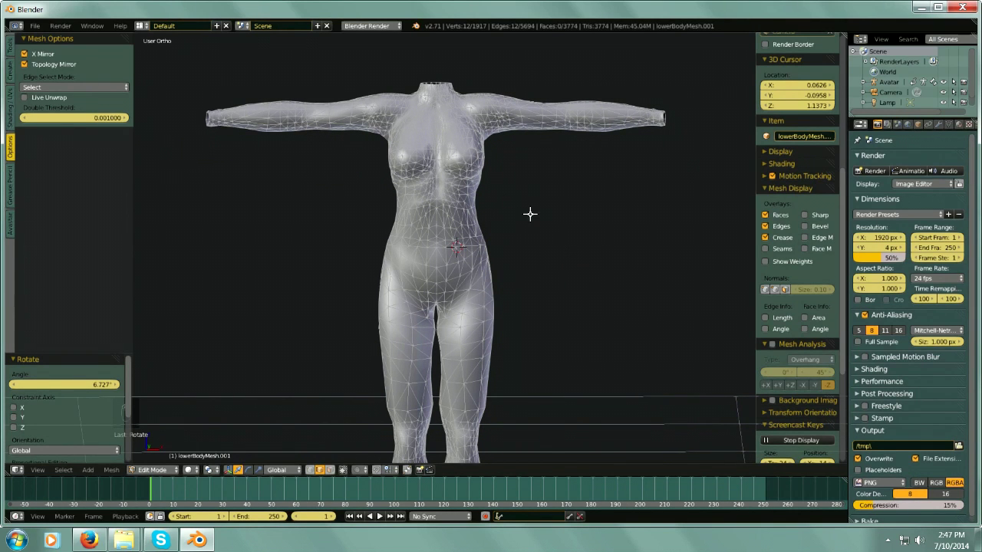
mouse_move(570, 227)
middle_down()
mouse_move(554, 224)
mouse_move(564, 229)
middle_up()
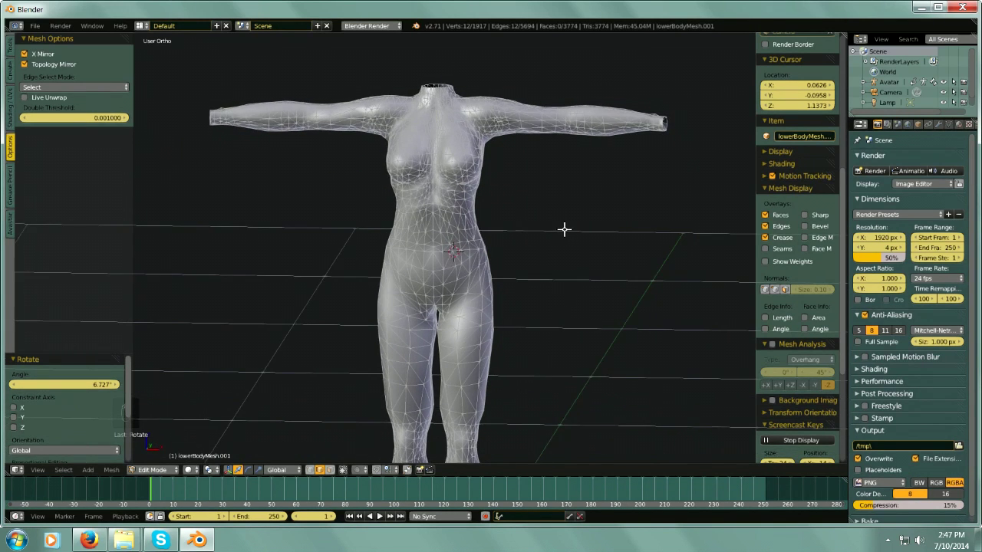
middle_drag(583, 212, 610, 187)
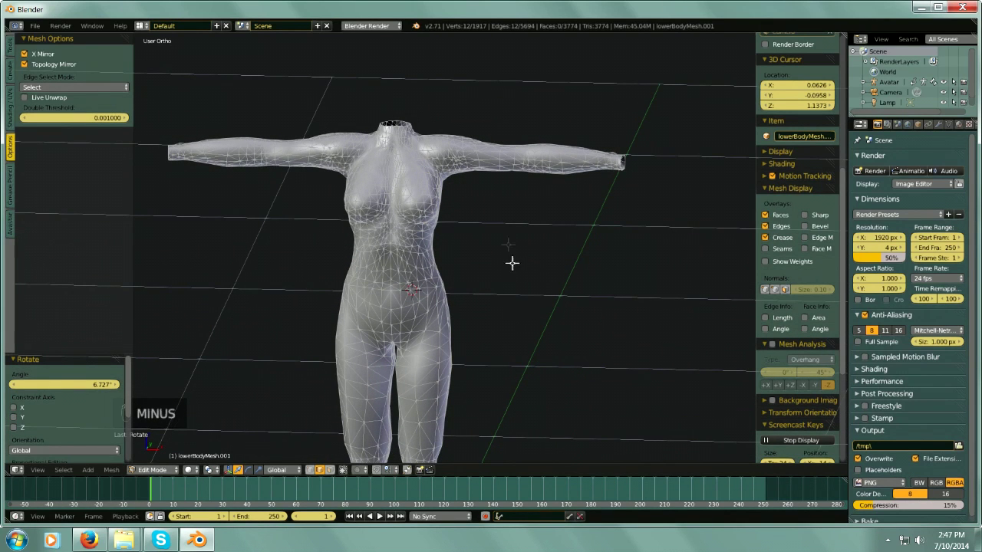
- Inspect the open end of the left sleeve up close
mouse_move(629, 174)
middle_down()
mouse_move(641, 175)
mouse_move(641, 156)
mouse_move(622, 171)
middle_up()
scroll(641, 156, up, 1)
scroll(640, 156, up, 6)
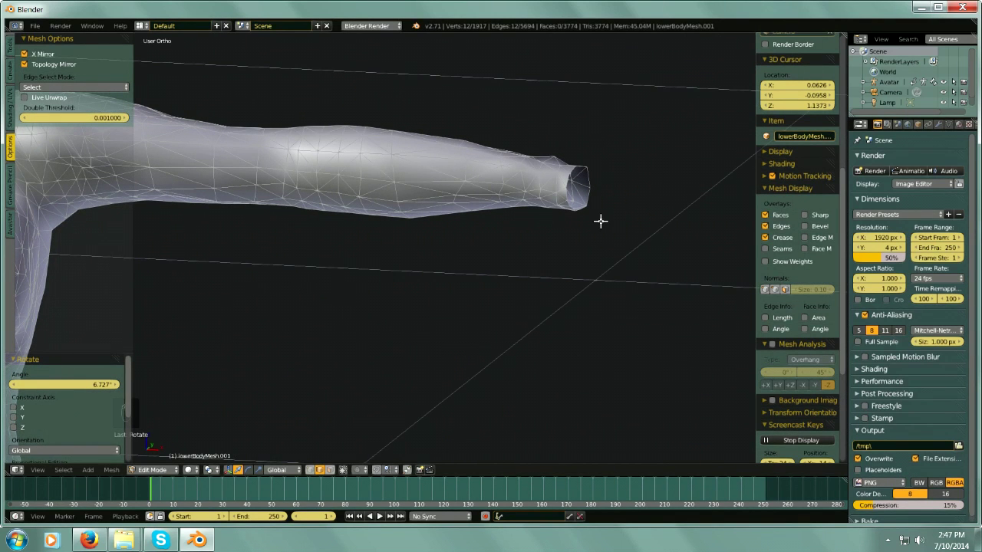
middle_drag(579, 185, 625, 215)
scroll(609, 151, up, 2)
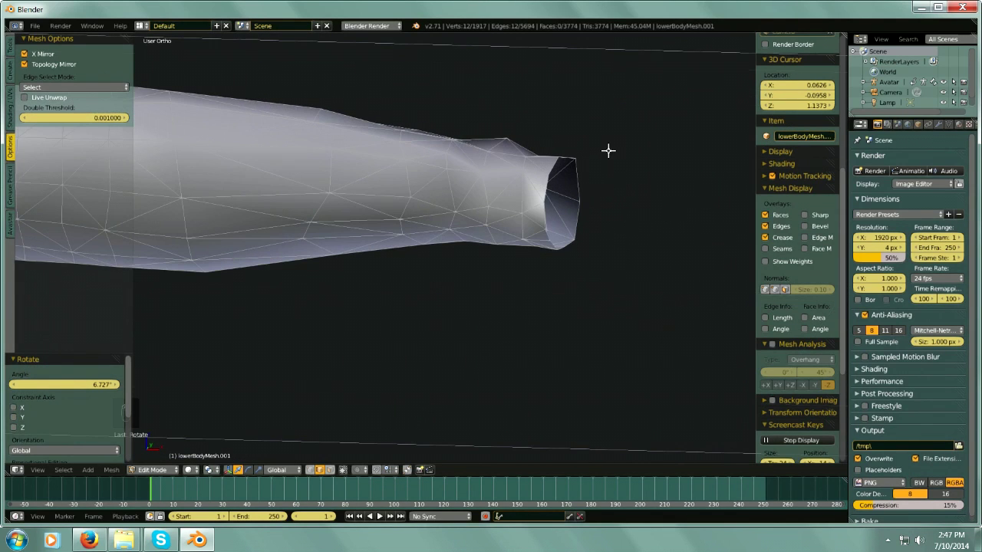
- Select the open edge loop at the left wrist and extrude it in place
right_click(587, 187)
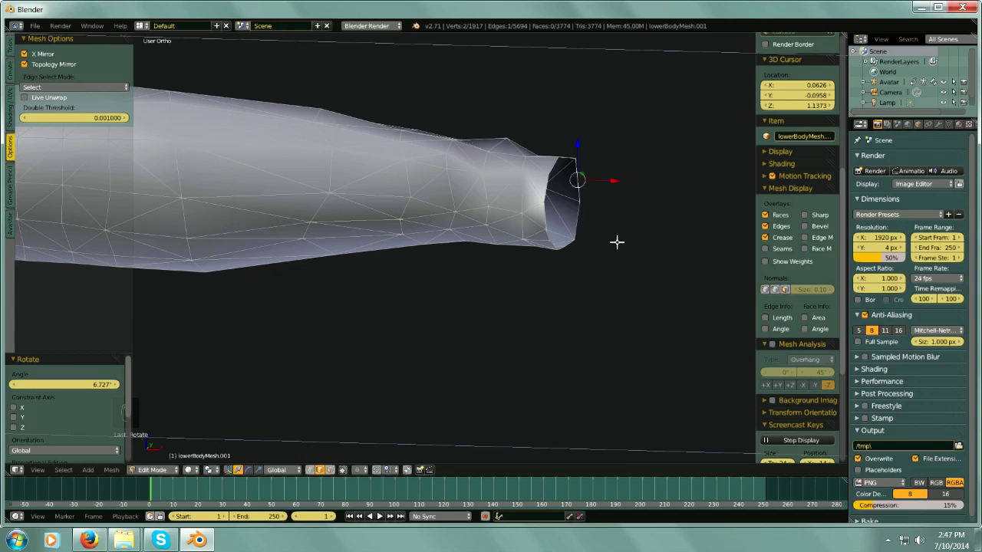
alt+right_click(581, 214)
mouse_move(599, 221)
middle_down()
mouse_move(619, 237)
mouse_move(591, 230)
middle_up()
mouse_move(685, 228)
middle_down()
mouse_move(648, 204)
mouse_move(653, 235)
mouse_move(629, 192)
mouse_move(575, 197)
mouse_move(658, 226)
mouse_move(672, 215)
middle_up()
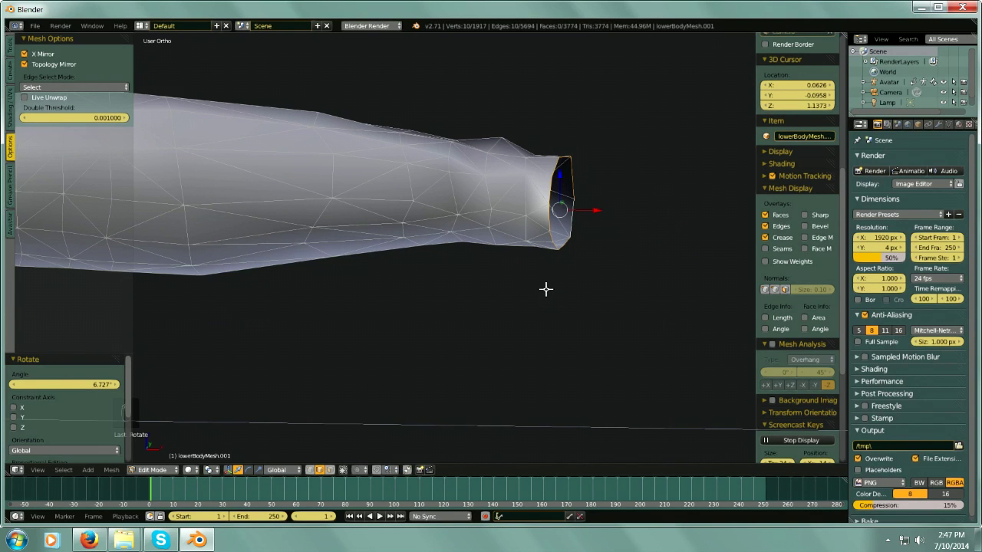
key(KP_1)
scroll(470, 219, down, 11)
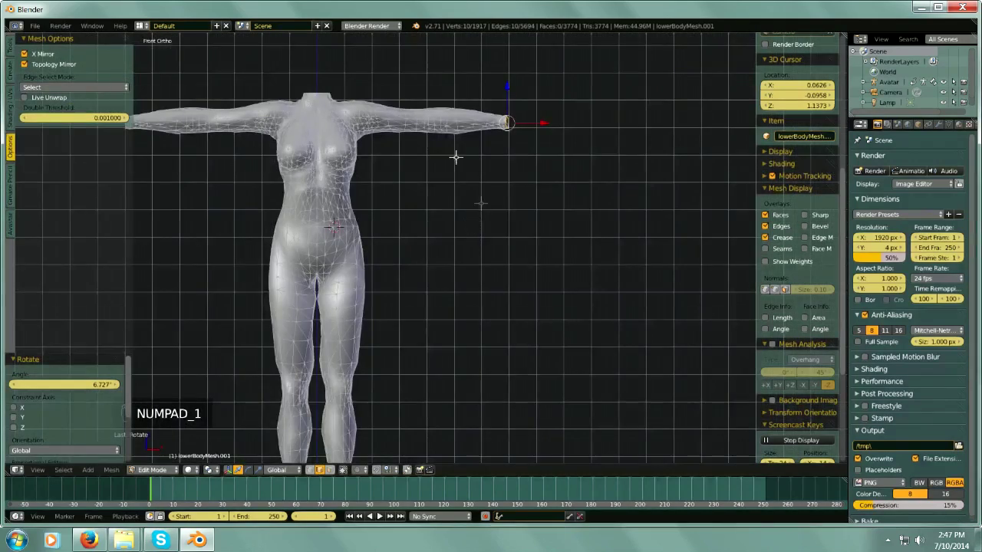
scroll(465, 83, up, 7)
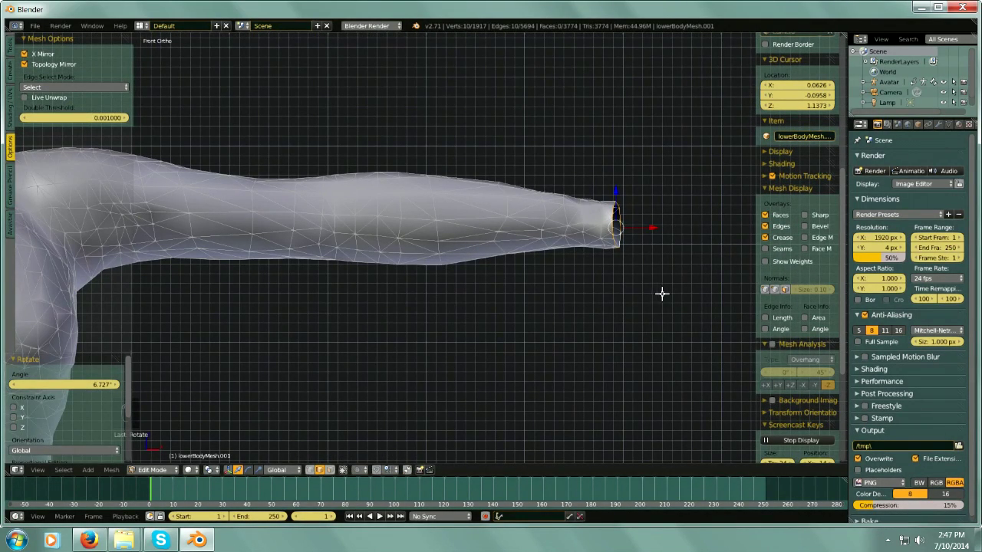
key(minus)
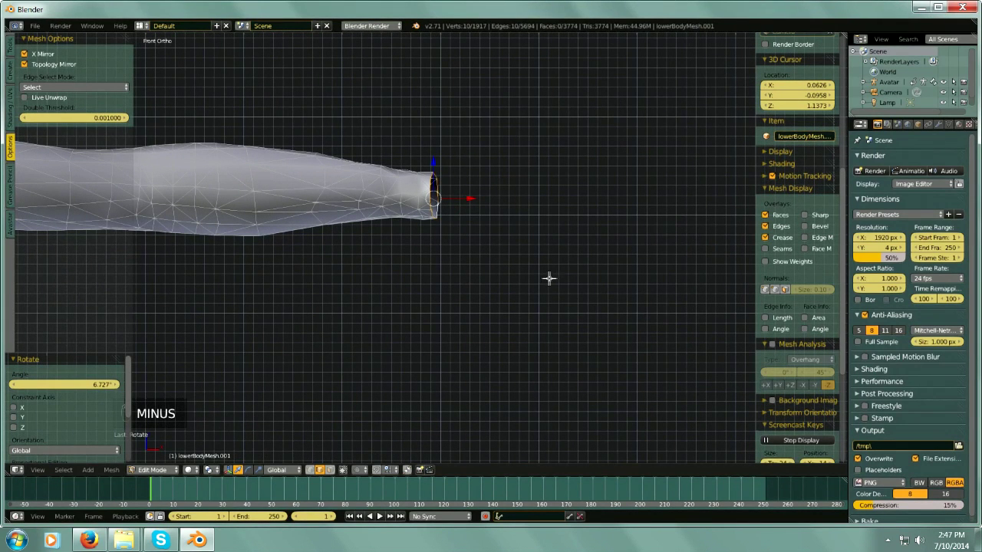
key(e)
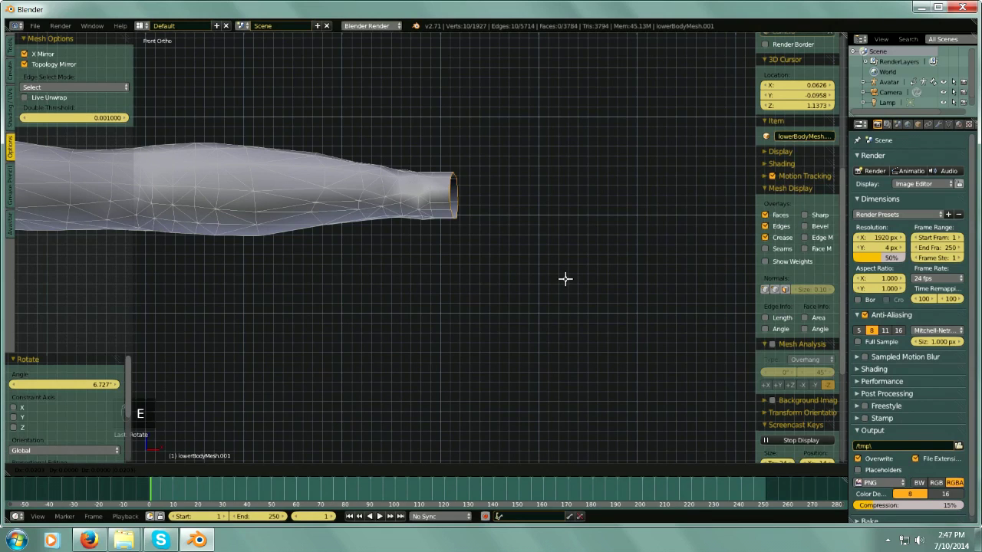
right_click(566, 279)
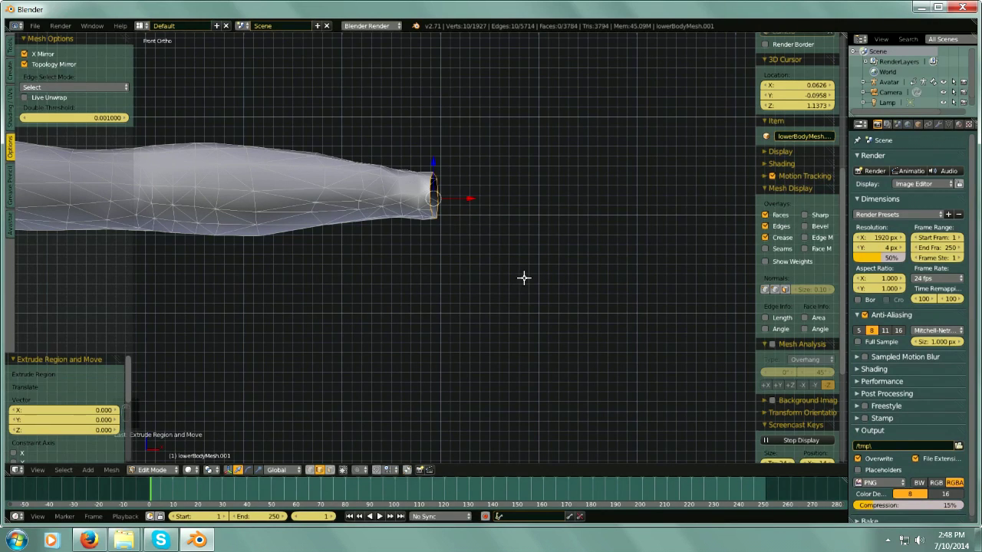
- Move the extruded left wrist edge loop about 0.002 outward along the X axis
drag(470, 197, 471, 197)
scroll(433, 198, up, 4)
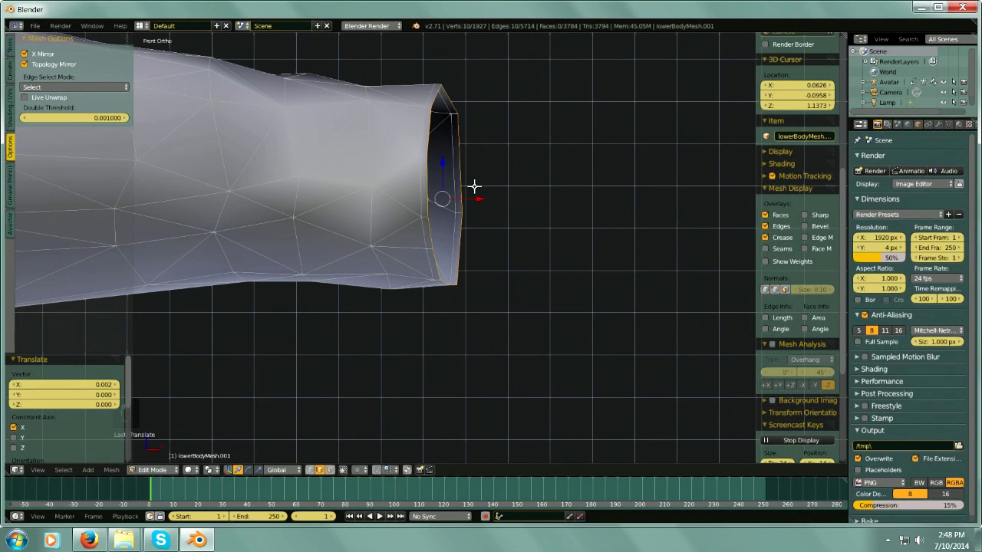
scroll(496, 349, down, 3)
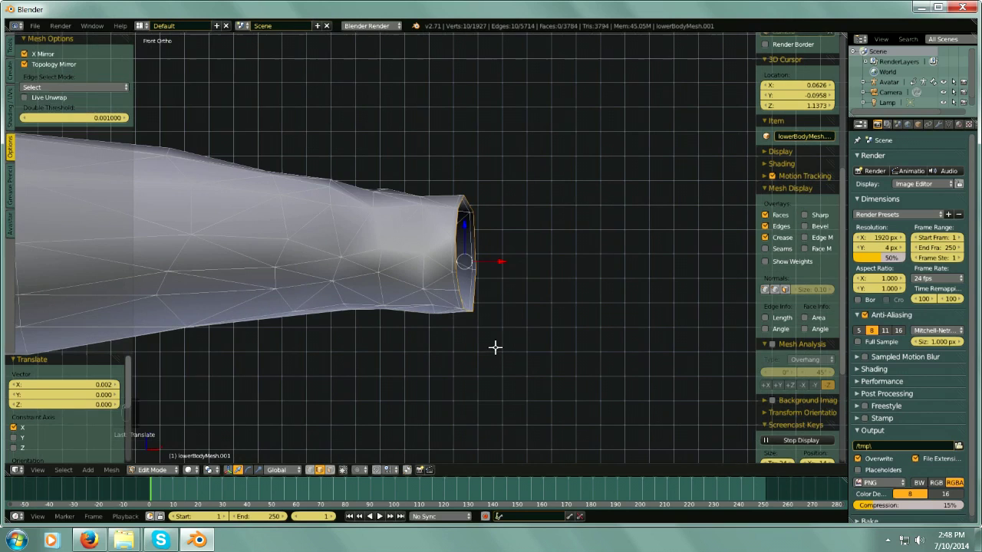
scroll(520, 321, down, 2)
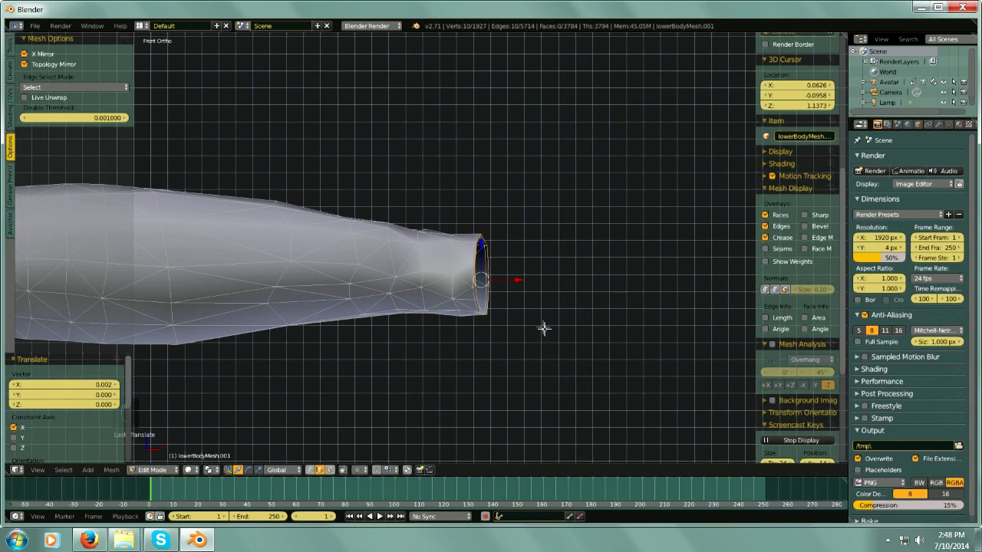
- Extrude the left wrist edge loop about 0.023 outward along X and scale the new loop to about 0.476
key(e)
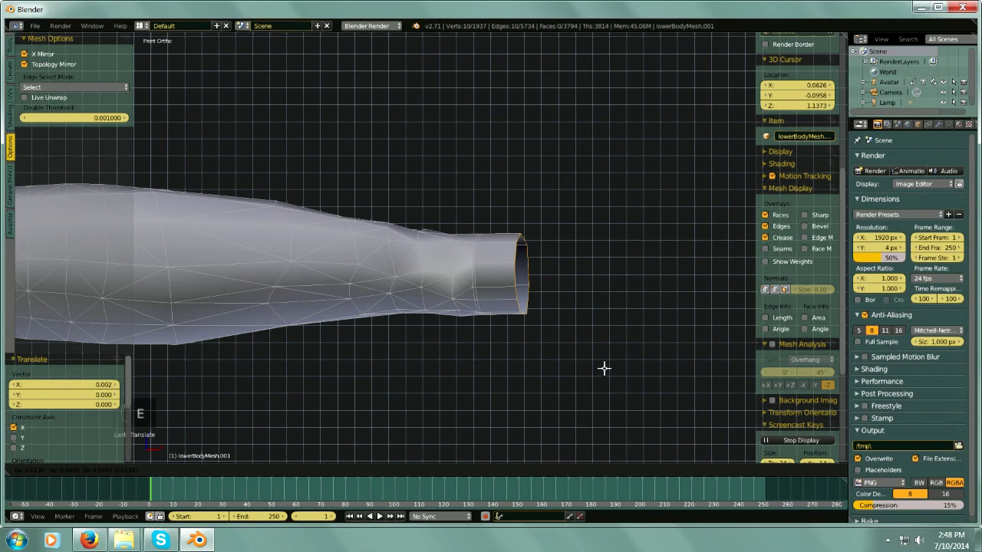
click(604, 369)
middle_drag(638, 330, 591, 350)
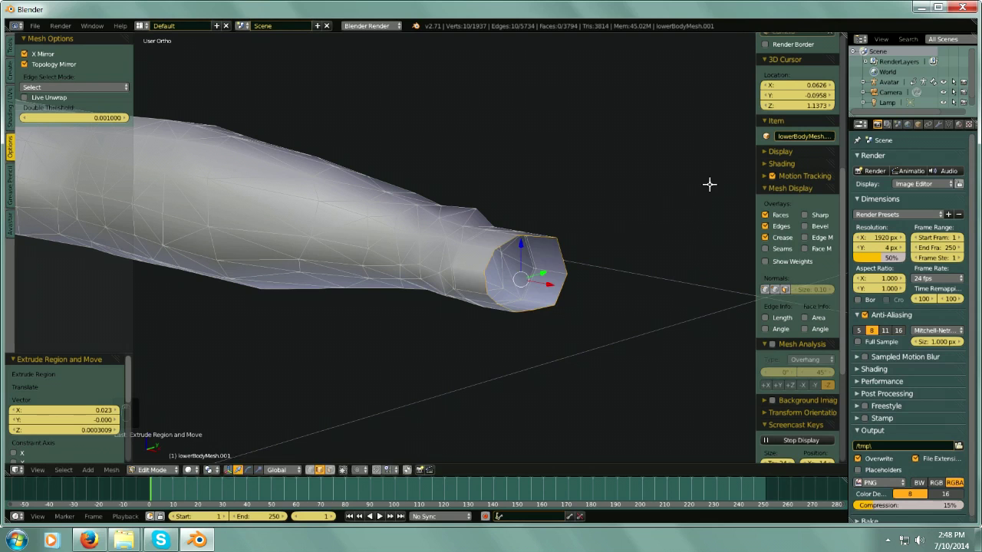
key(s)
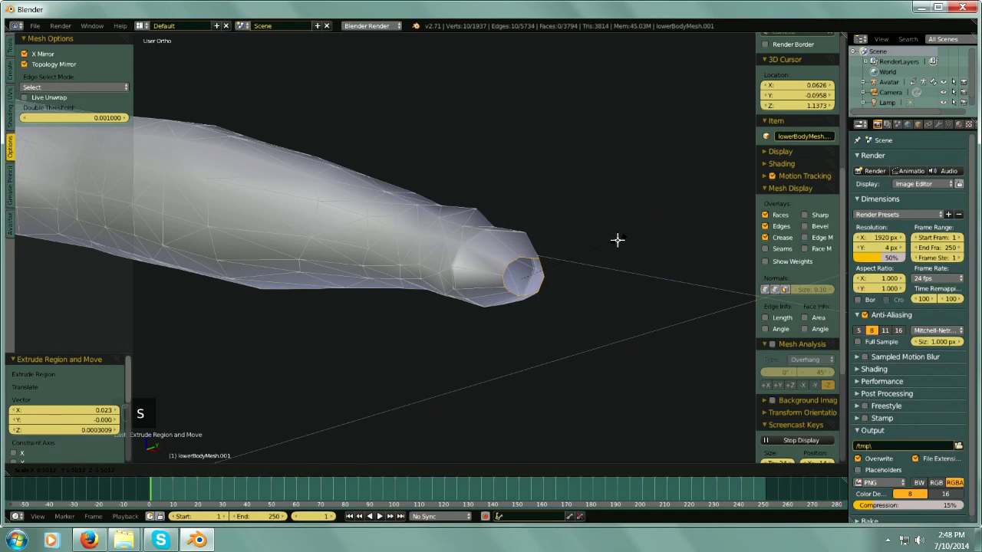
click(611, 243)
- Move the shrunken loop back into the left sleeve by about -0.043 along the X axis
middle_drag(611, 243, 558, 296)
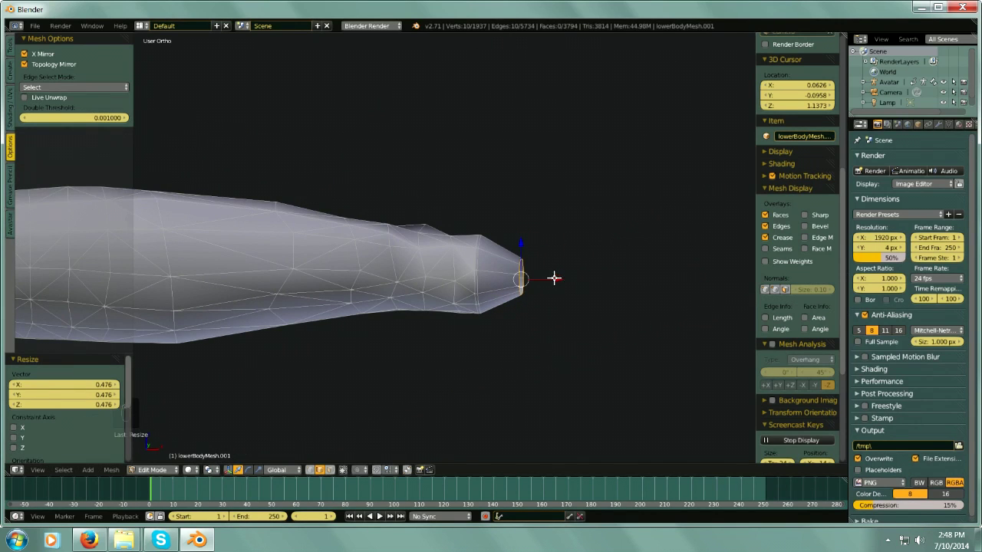
key(g)
key(x)
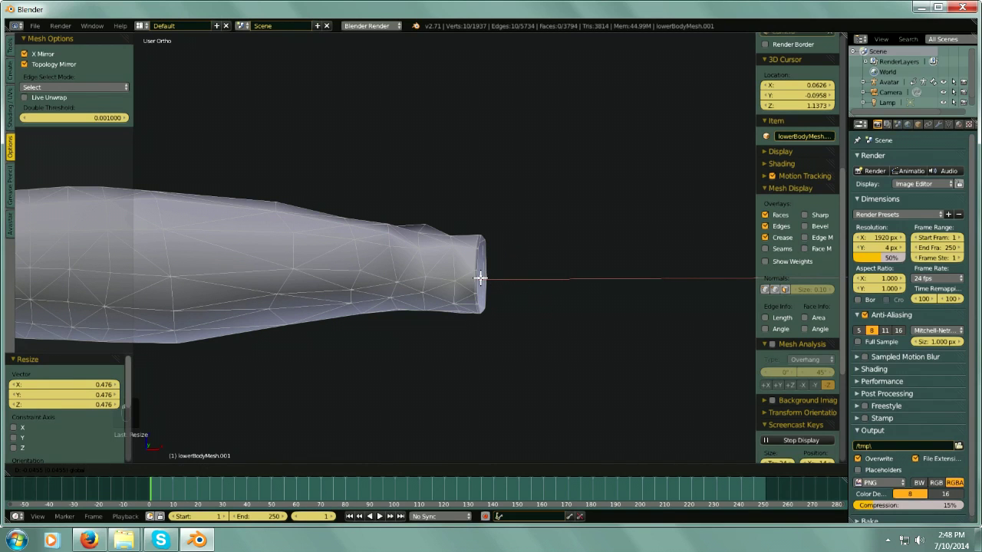
click(484, 279)
middle_drag(556, 332, 451, 324)
scroll(462, 273, up, 3)
middle_drag(462, 273, 568, 335)
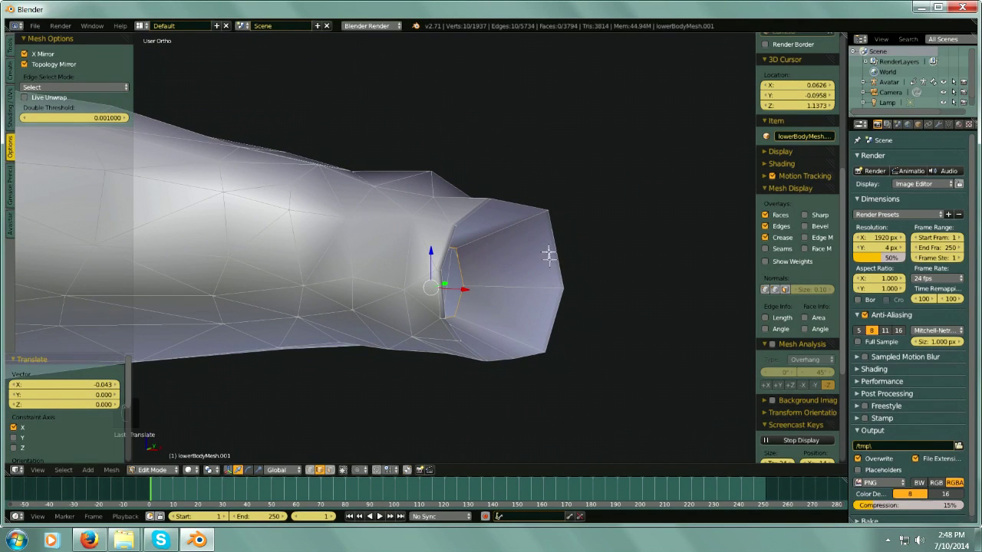
middle_drag(542, 244, 556, 255)
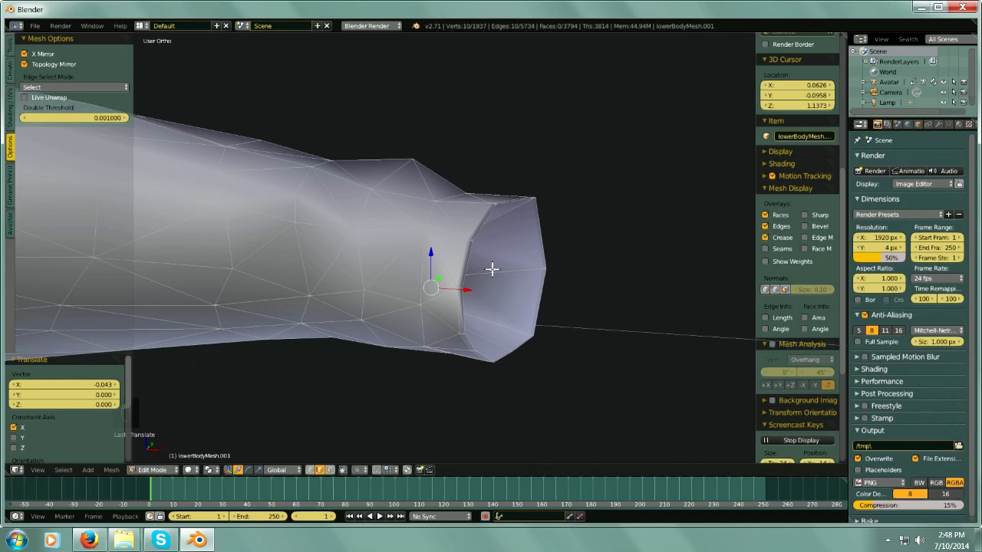
- Select the edge loop around the left cuff's rim and scale it to about 0.968
right_click(469, 257)
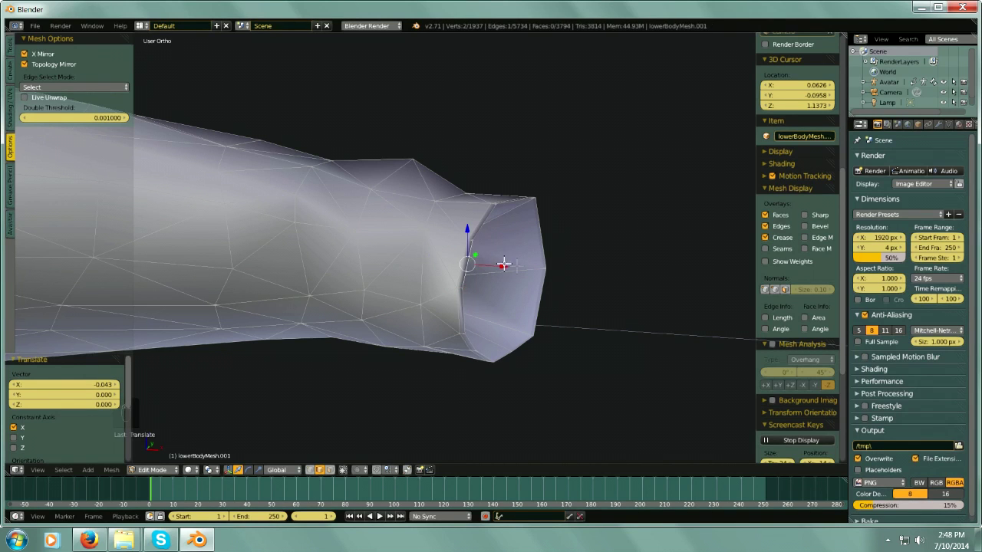
shift+right_click(477, 229)
middle_drag(550, 318, 491, 320)
shift+right_click(461, 308)
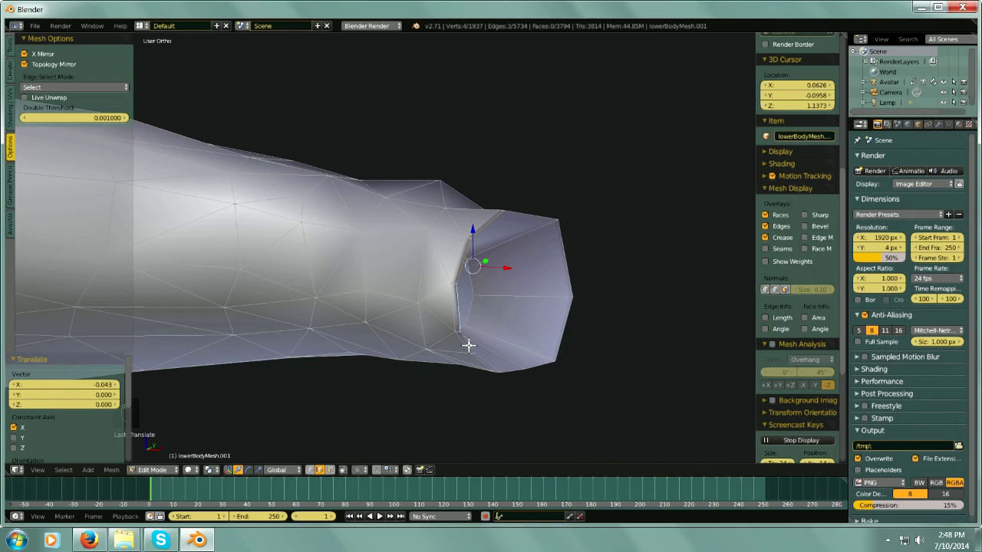
alt+shift+right_click(469, 346)
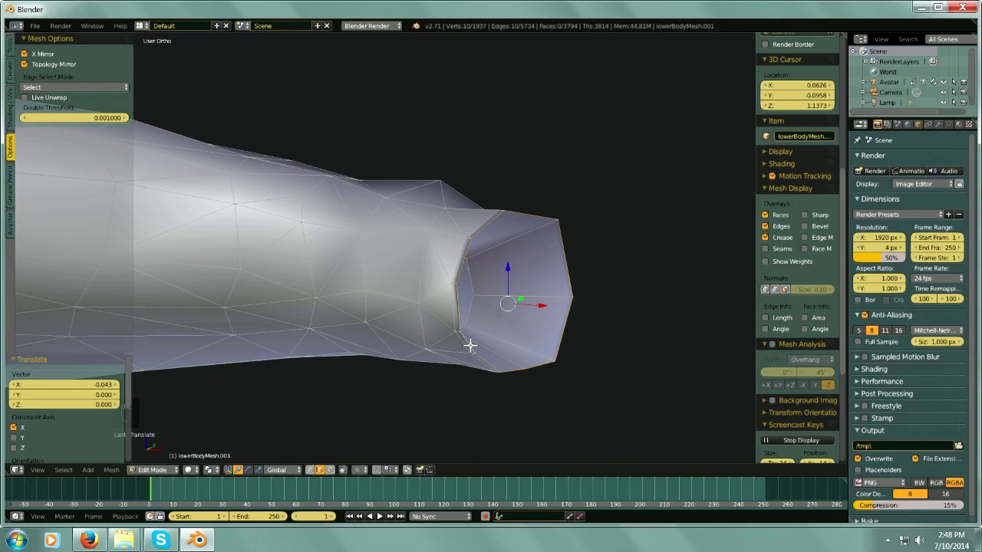
middle_drag(543, 345, 475, 324)
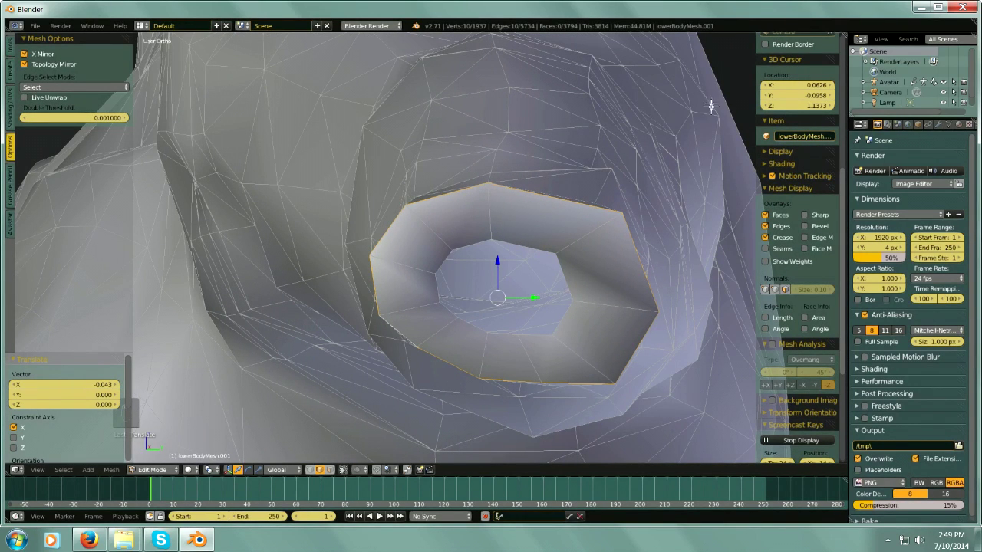
key(s)
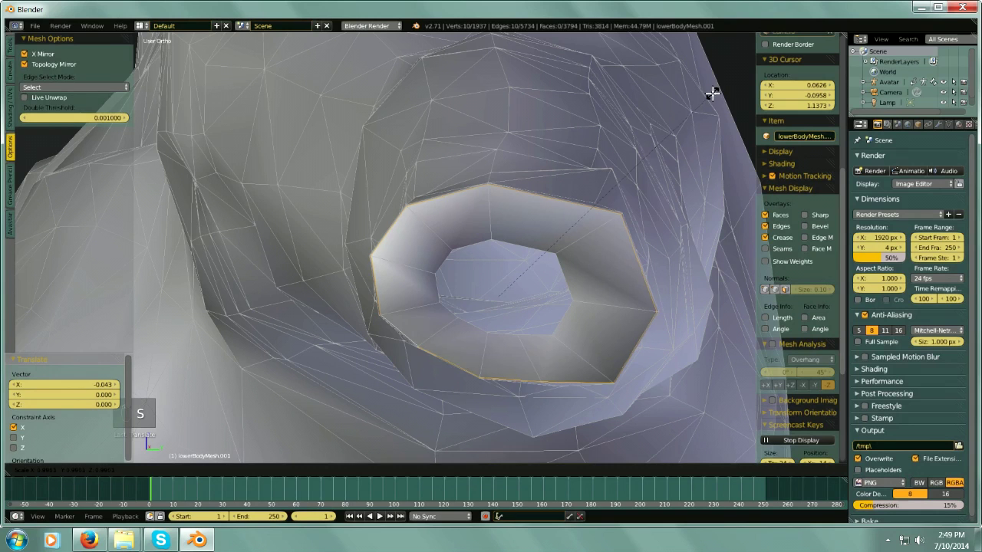
click(695, 127)
middle_drag(696, 126, 557, 215)
middle_drag(525, 263, 510, 290)
scroll(527, 261, up, 6)
middle_drag(565, 325, 631, 296)
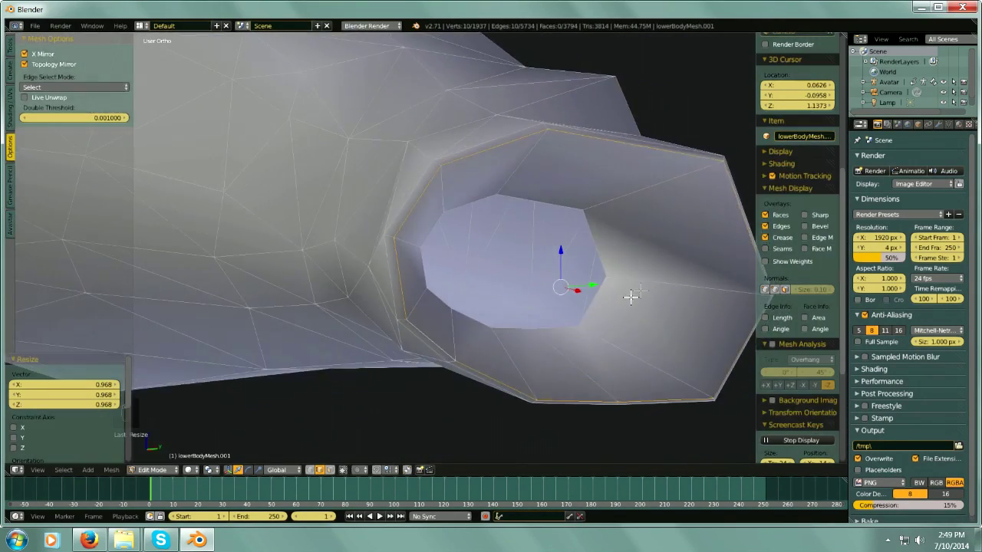
- Select the inner edge loop inside the left sleeve and move it about -0.018 along the X axis
right_click(601, 290)
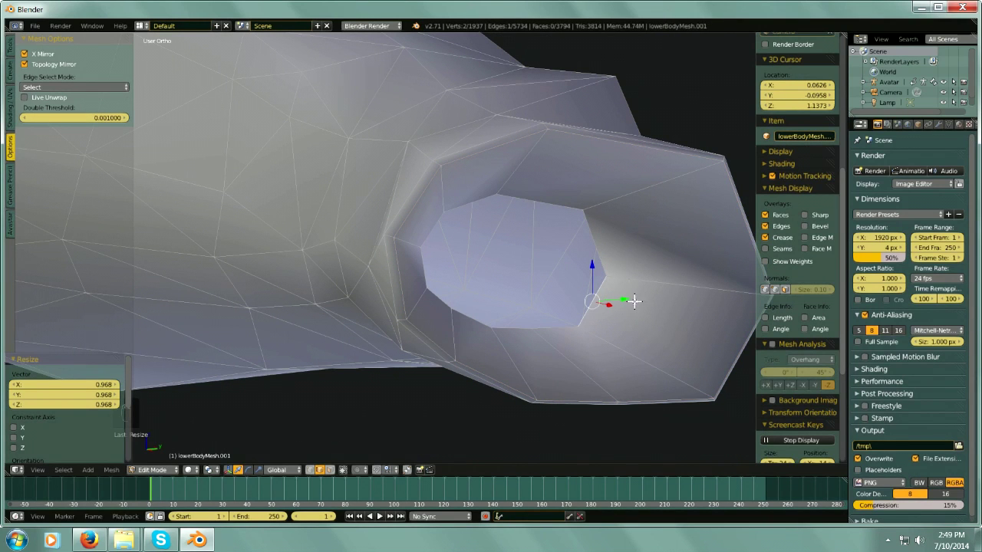
alt+right_click(593, 235)
middle_drag(616, 287, 596, 290)
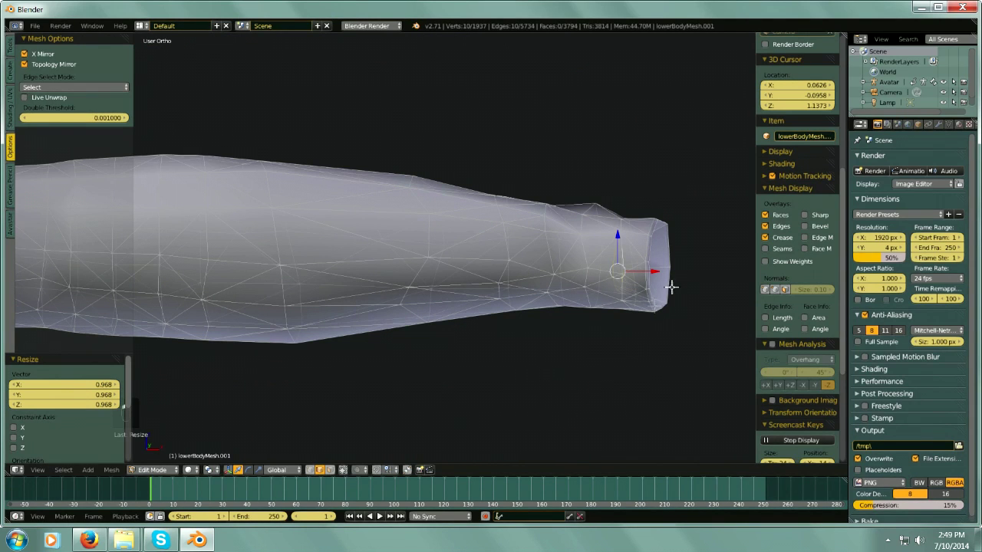
middle_drag(651, 271, 657, 295)
key(g)
key(x)
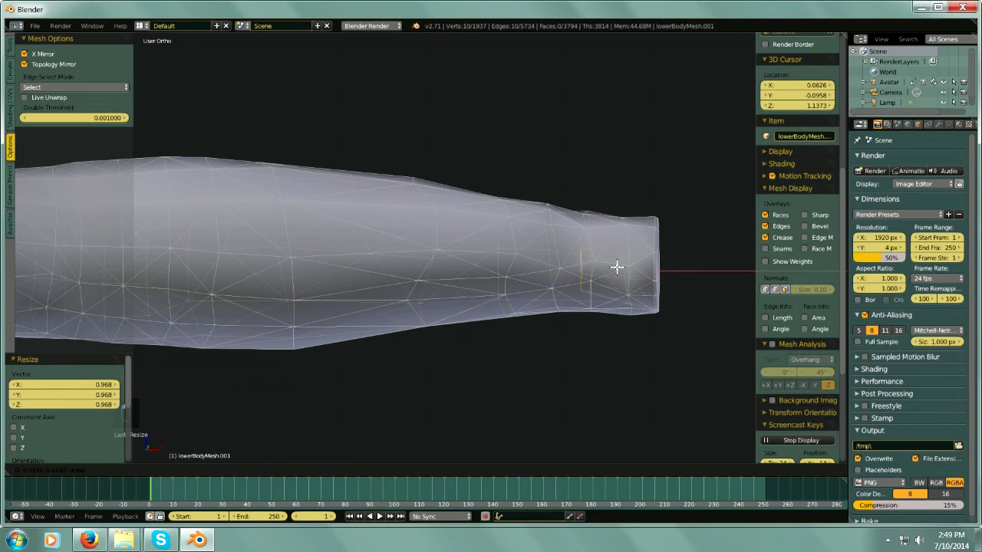
click(617, 267)
- Raise the inner edge loop inside the left sleeve by about 0.003 along the Z axis
mouse_move(572, 343)
middle_down()
mouse_move(614, 344)
mouse_move(576, 348)
mouse_move(577, 338)
middle_up()
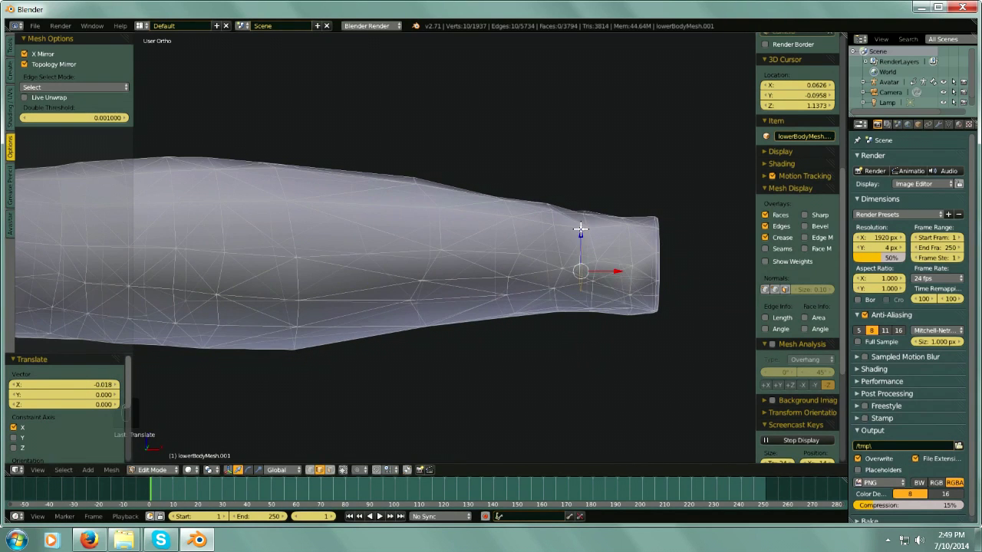
key(g)
key(z)
click(577, 229)
- Select the open edge loop around the right cuff's rim
key(minus)
middle_drag(313, 287, 629, 270)
middle_drag(242, 242, 339, 309)
scroll(423, 278, up, 6)
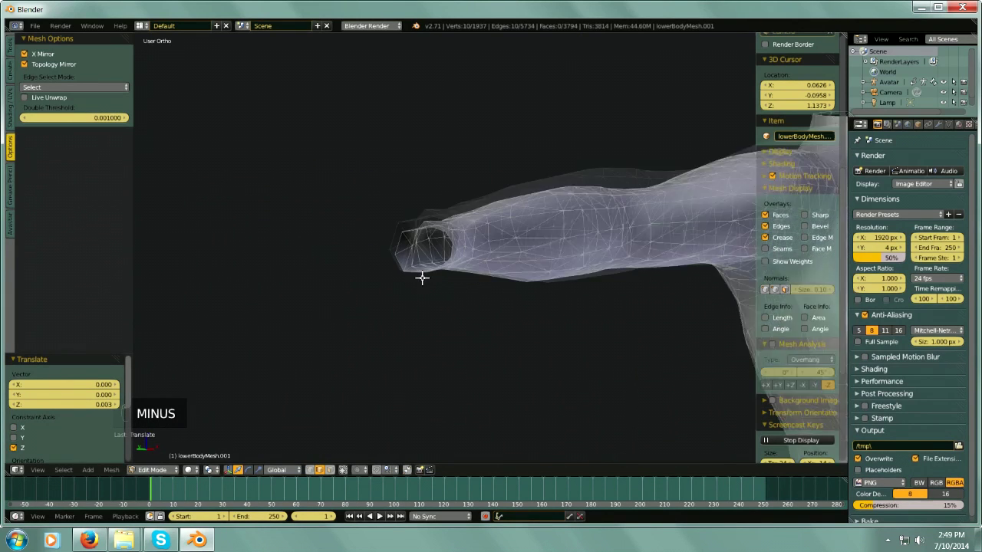
right_click(380, 253)
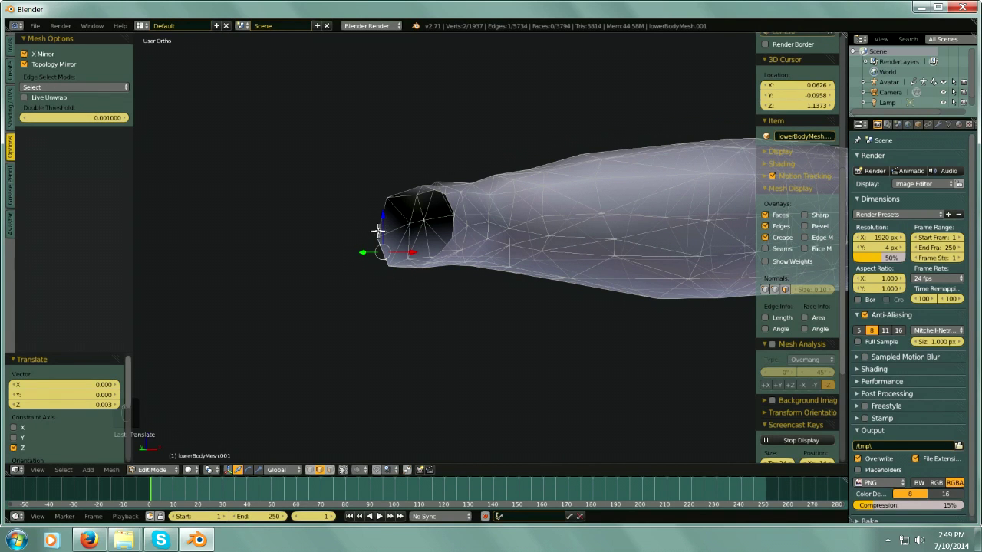
alt+right_click(434, 268)
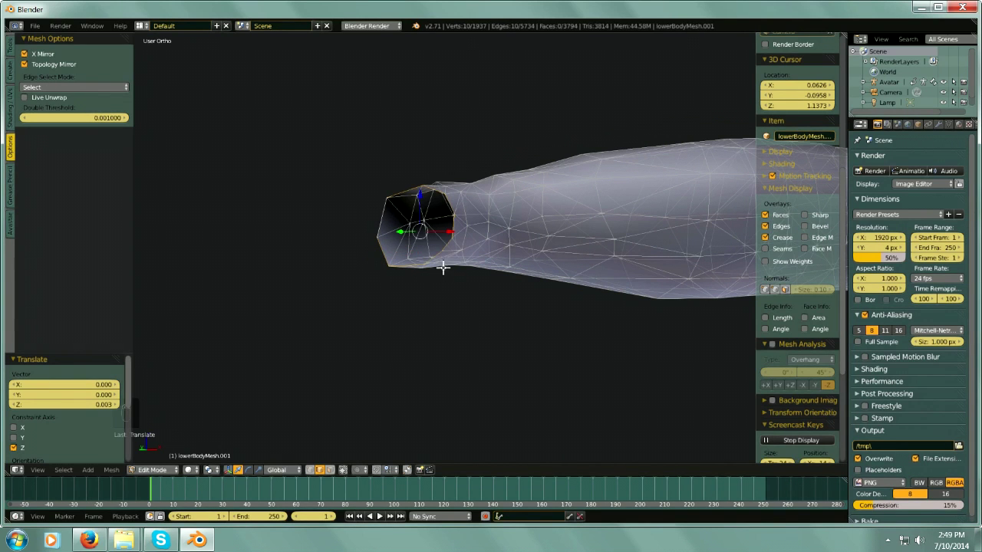
- Extrude the right cuff's rim loop outward by about -0.001 along the X axis, working in front view
key(KP_1)
key(minus)
shift+middle_drag(331, 313, 175, 178)
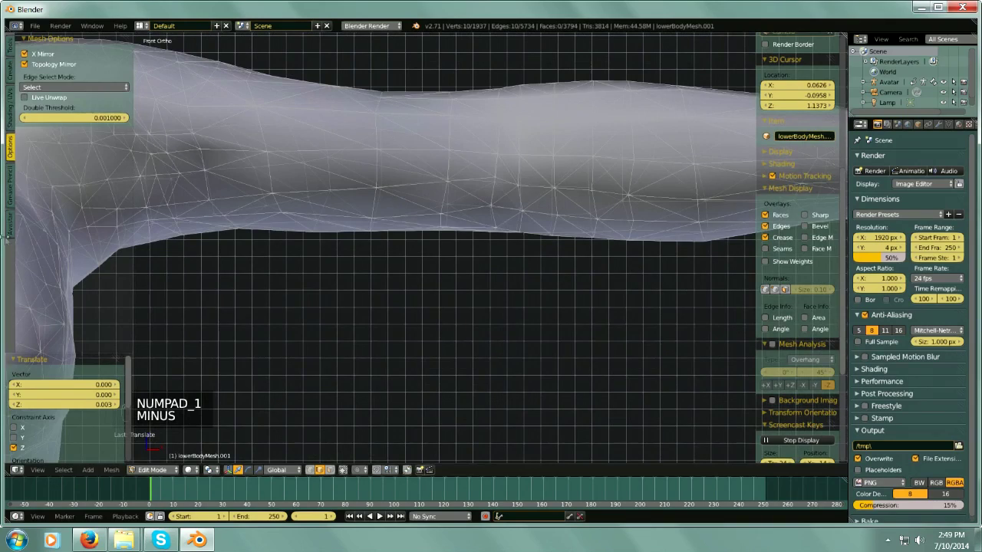
click(9, 227)
scroll(306, 252, down, 4)
middle_drag(140, 247, 558, 235)
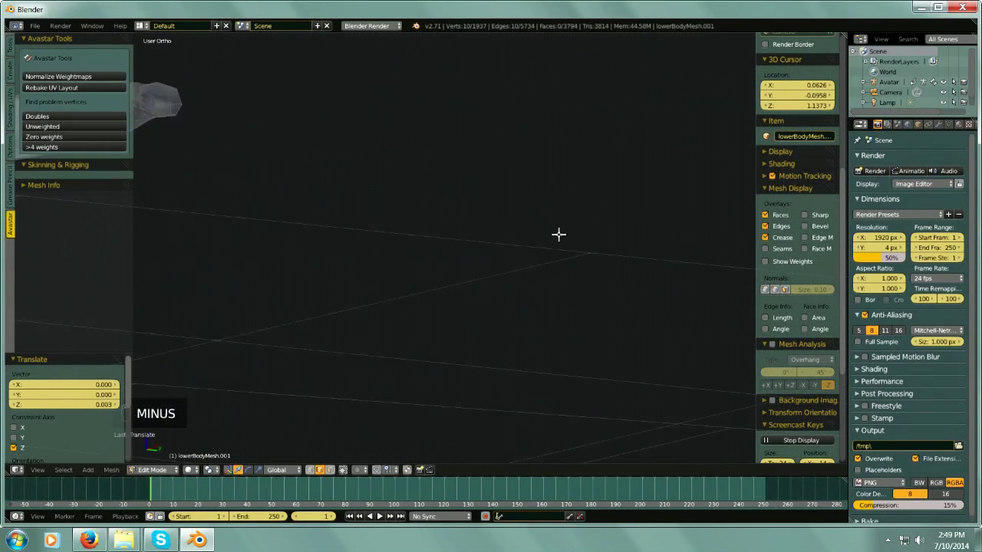
key(KP_1)
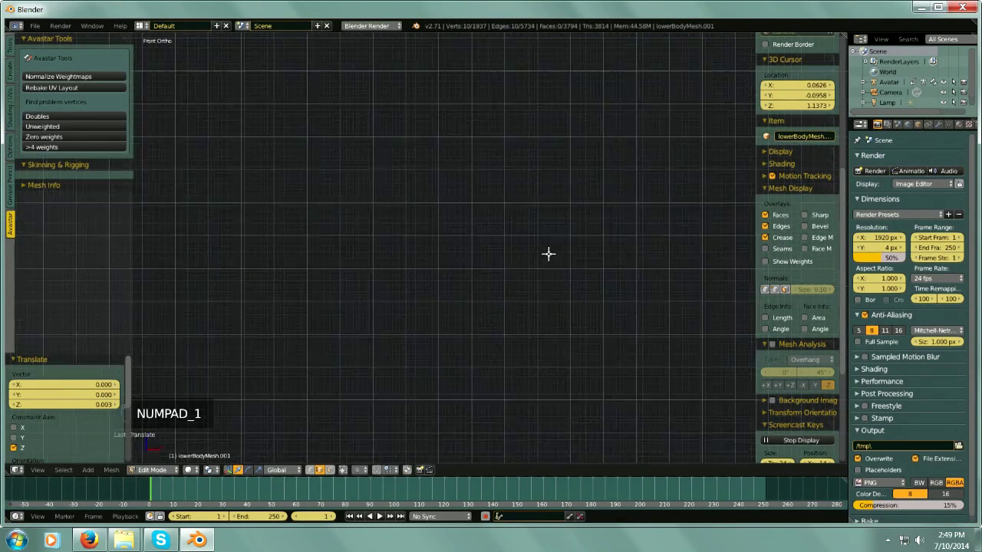
key(minus)
scroll(499, 238, up, 7)
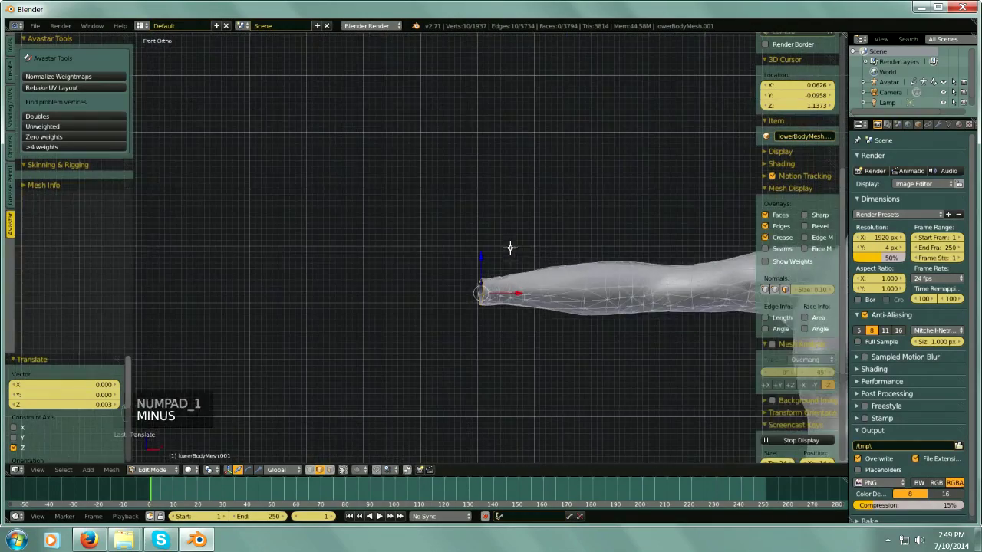
key(minus)
scroll(483, 258, up, 2)
key(minus)
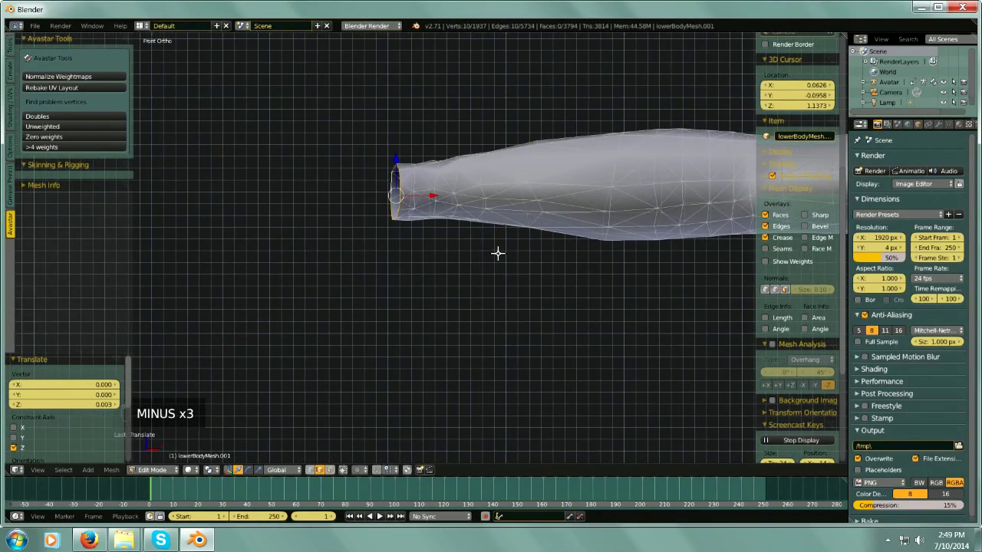
scroll(469, 256, up, 4)
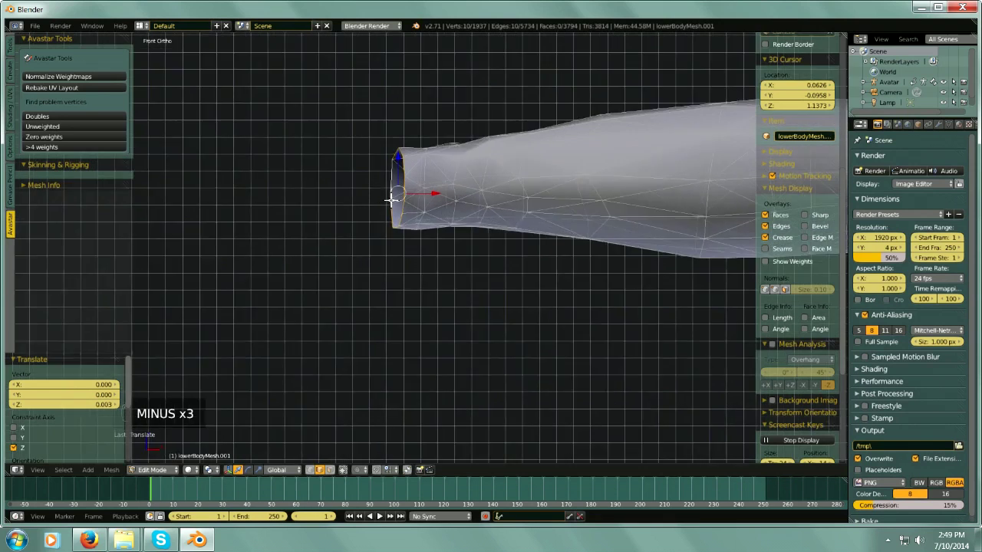
key(e)
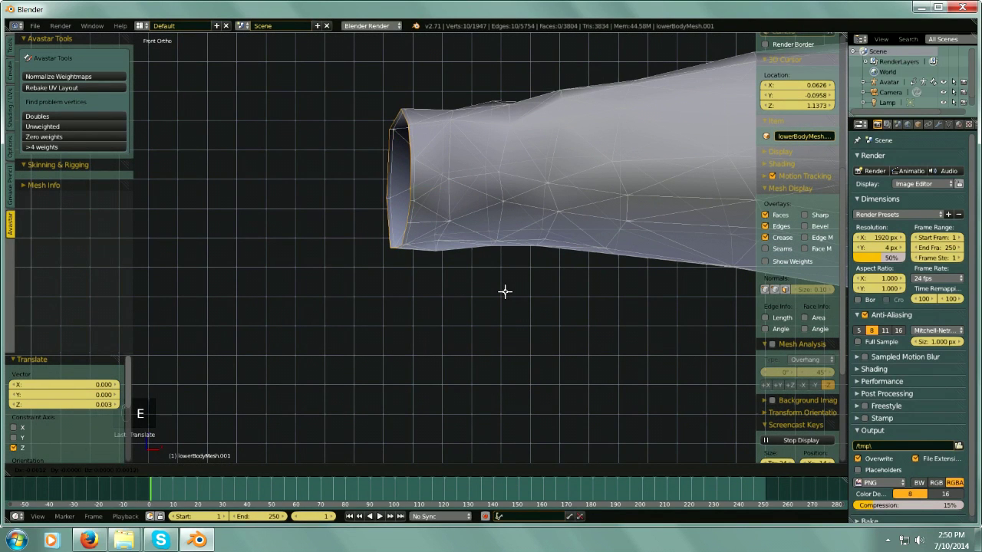
click(505, 291)
- Scale the extruded rim loop of the right cuff to about 0.960
middle_drag(494, 294, 552, 265)
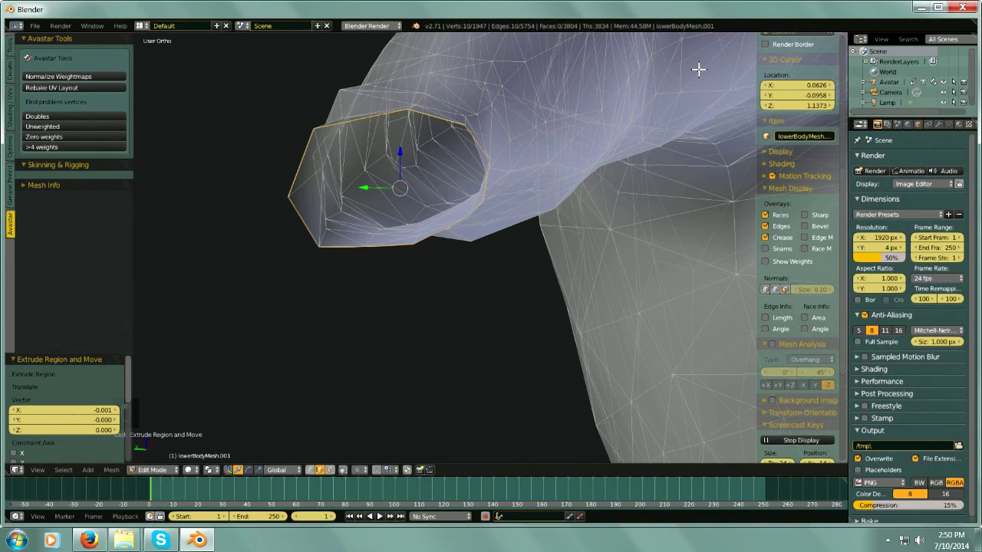
key(s)
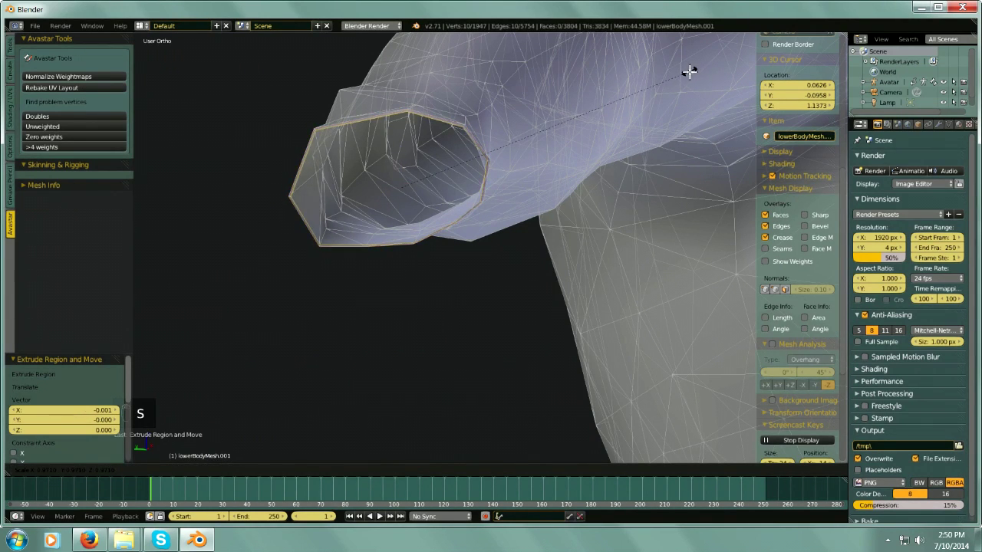
click(685, 73)
middle_drag(685, 73, 545, 195)
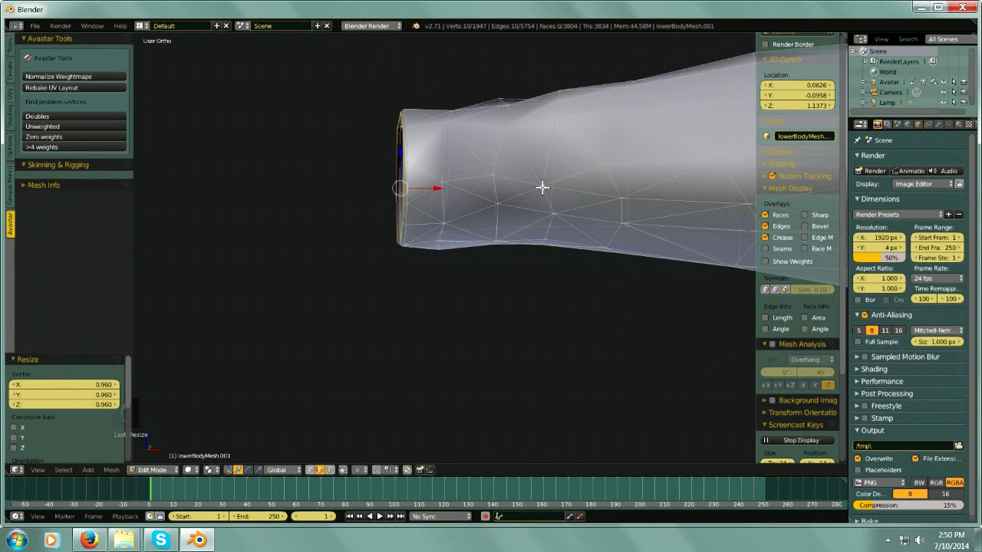
- Extrude the right cuff's scaled loop about -0.026 along the X axis in front view
key(KP_1)
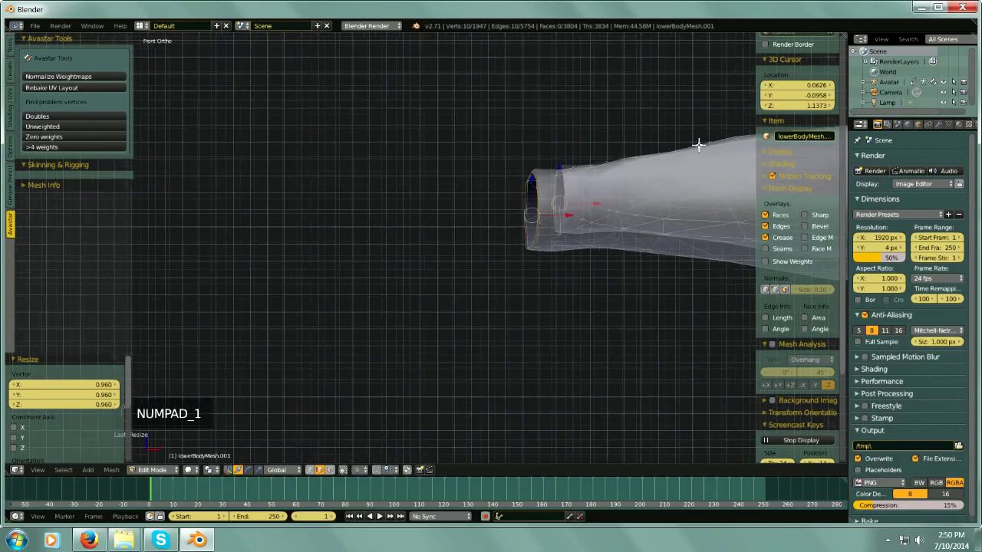
key(e)
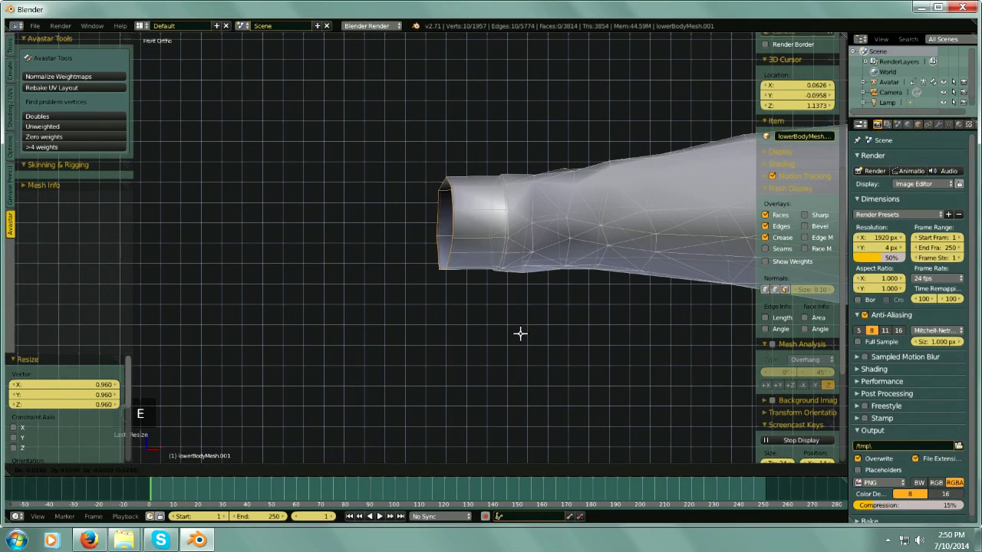
click(519, 333)
- Shrink the newly extruded end loop of the right sleeve to about 0.419
middle_drag(507, 340, 598, 243)
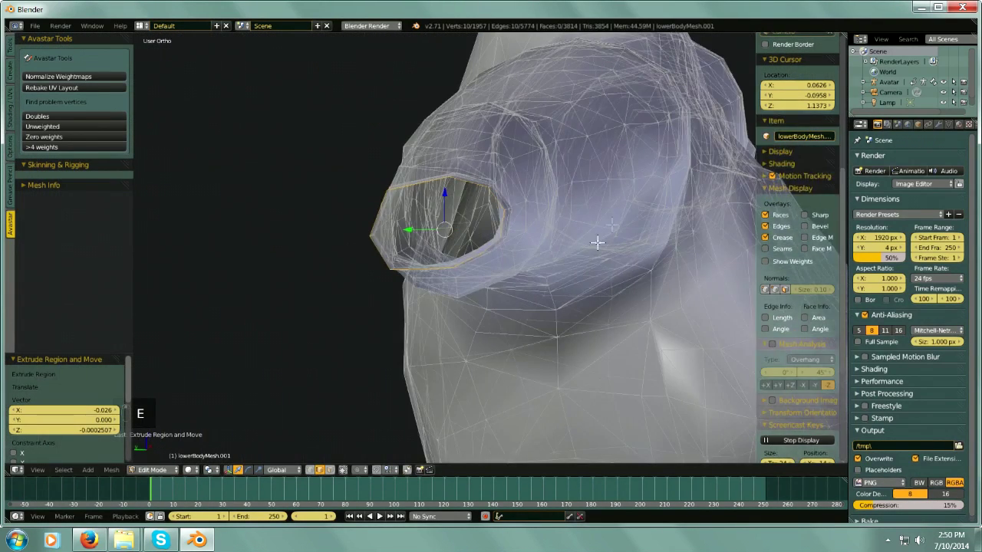
key(s)
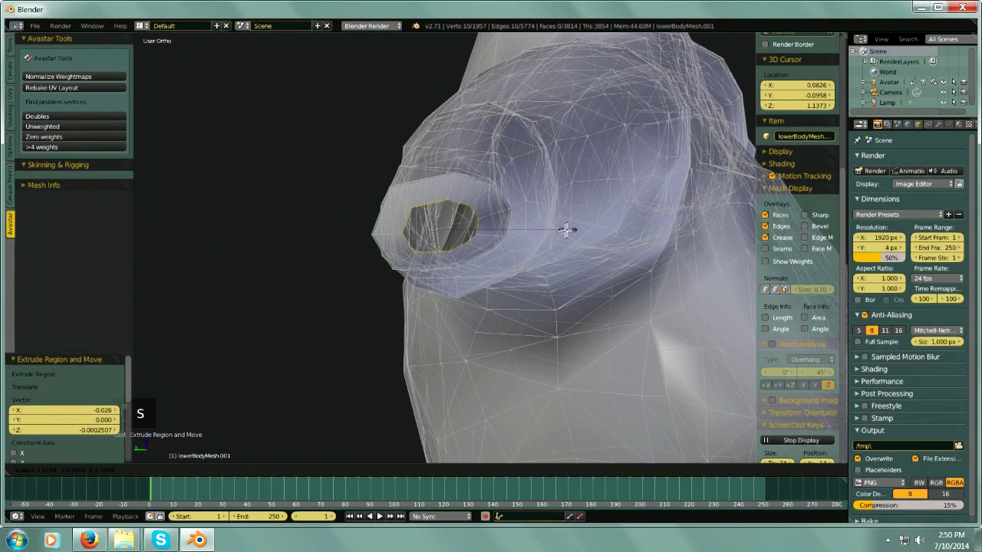
click(537, 236)
- Move the shrunken loop back inside the right sleeve along the X axis and raise it about 0.001 along Z
middle_drag(537, 236, 456, 241)
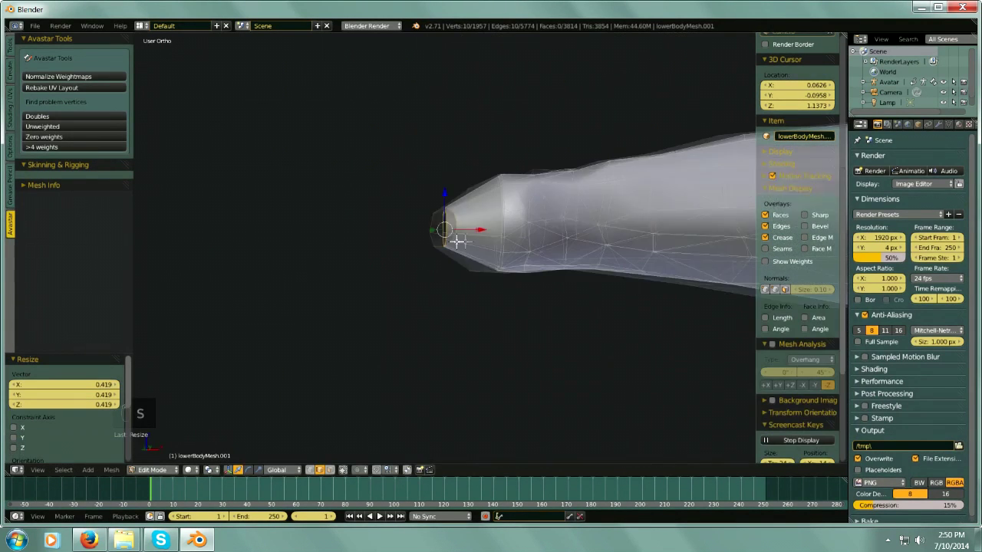
drag(479, 231, 594, 225)
drag(572, 192, 572, 194)
middle_drag(581, 274, 602, 276)
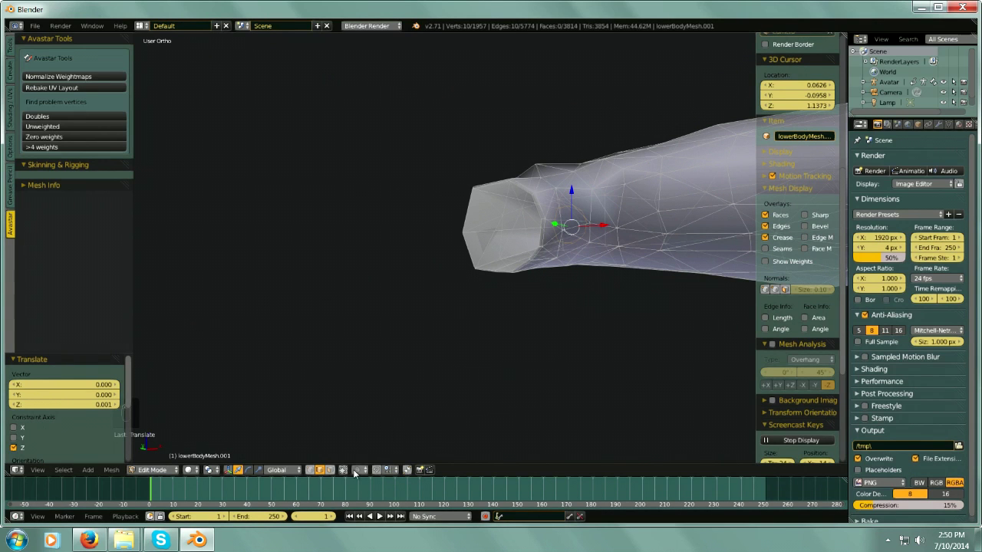
- Select the open edge loop around the neck opening
scroll(519, 305, down, 4)
middle_drag(520, 306, 296, 361)
key(minus)
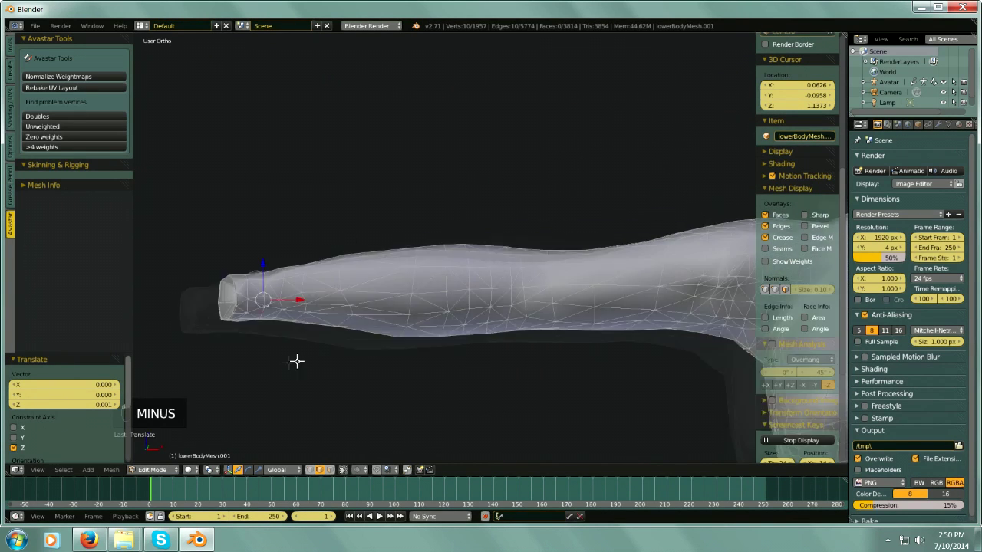
scroll(296, 361, down, 4)
key(minus)
shift+middle_drag(533, 323, 508, 325)
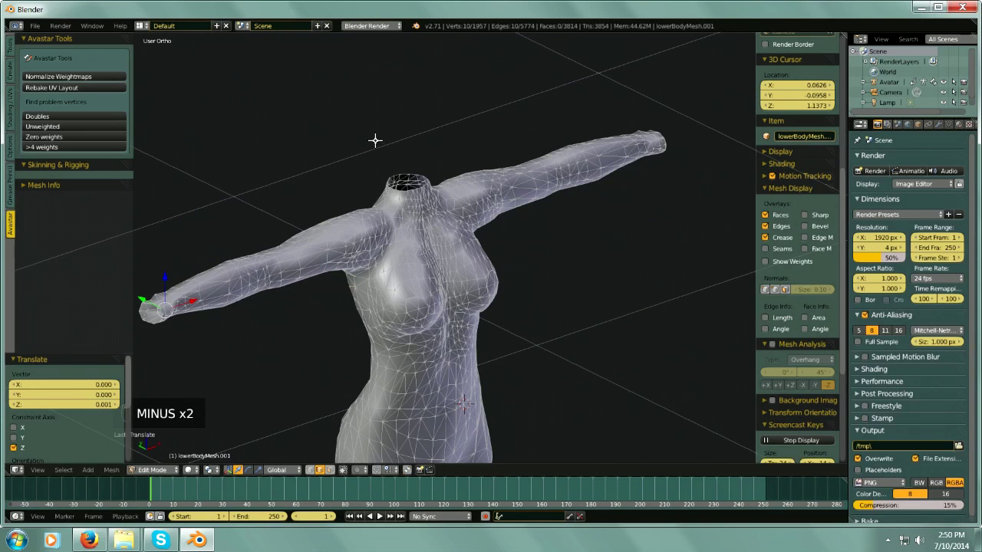
key(minus)
scroll(420, 209, up, 5)
right_click(422, 181)
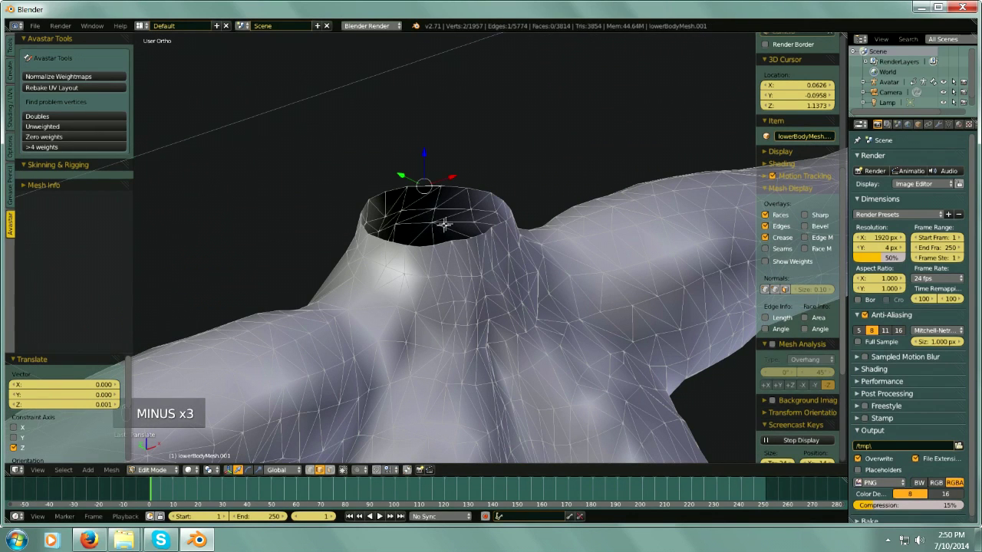
alt+right_click(394, 188)
middle_drag(394, 188, 438, 217)
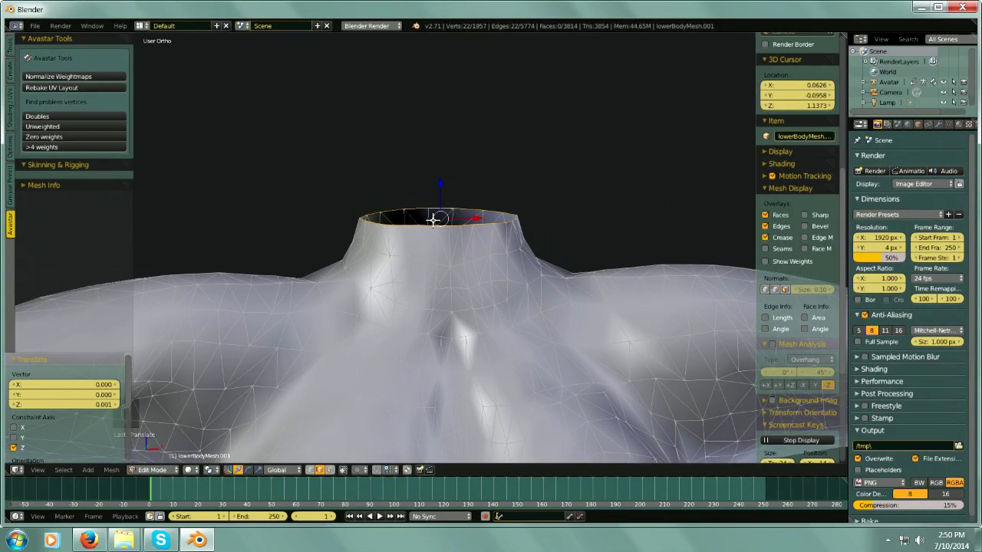
- Extrude the neck opening's edge loop upward by about 0.001 along the Z axis in front view
key(KP_1)
key(KP_Subtract)
key(KP_Subtract)
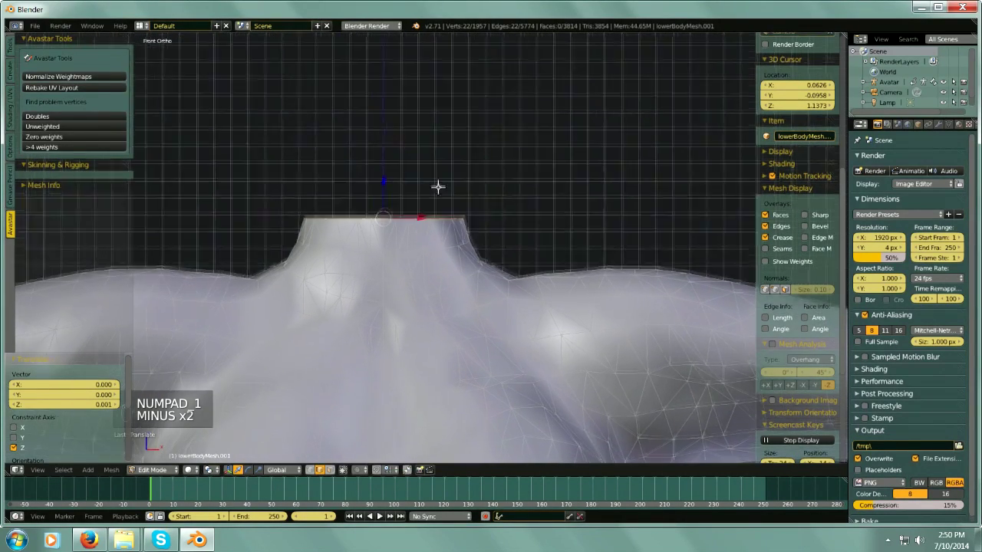
scroll(451, 150, up, 2)
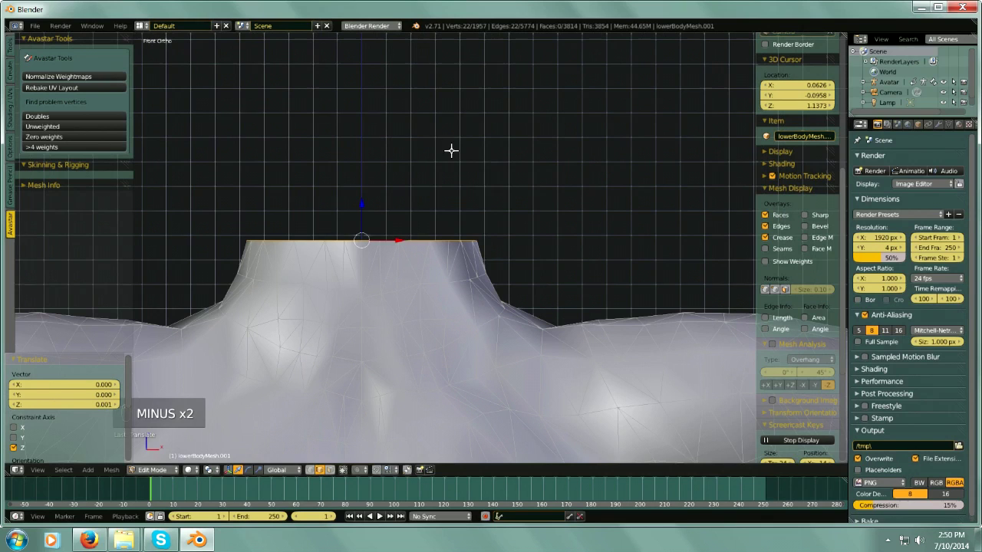
key(e)
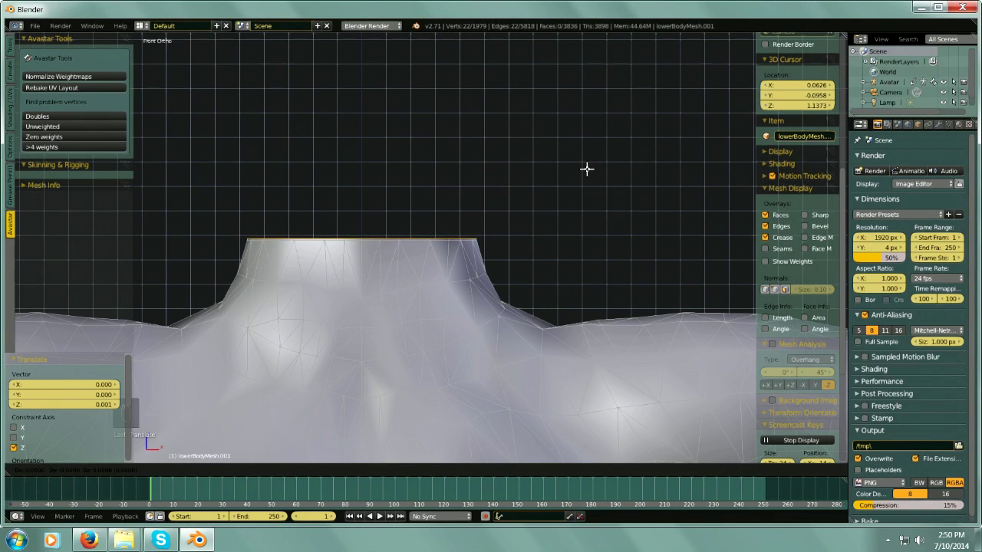
click(586, 168)
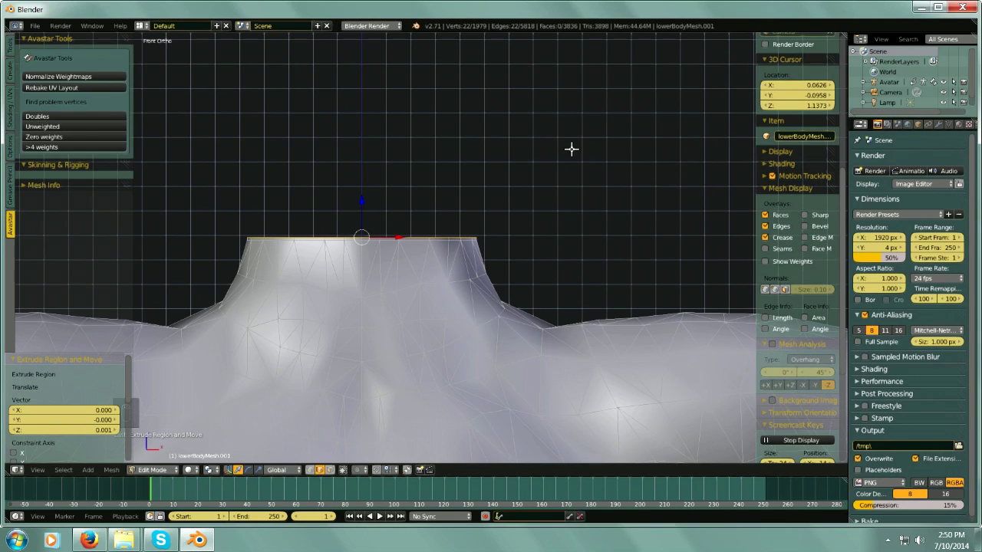
- Scale the extruded neck loop to about 0.987
middle_drag(540, 147, 548, 172)
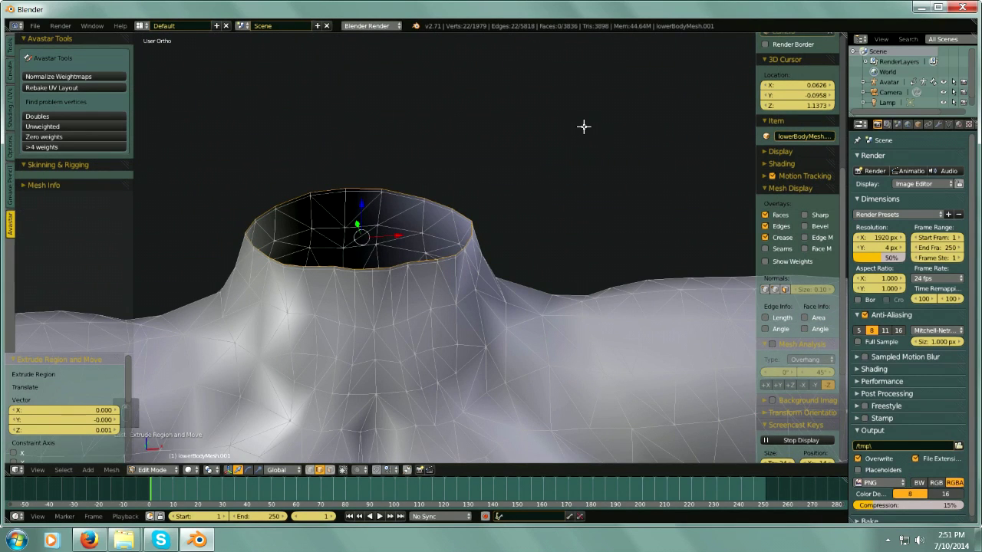
key(s)
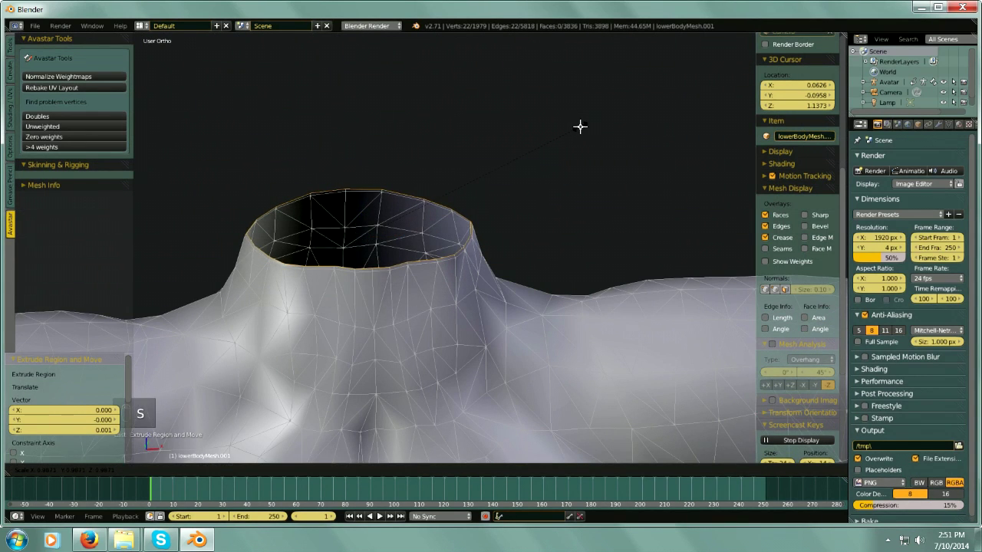
click(580, 126)
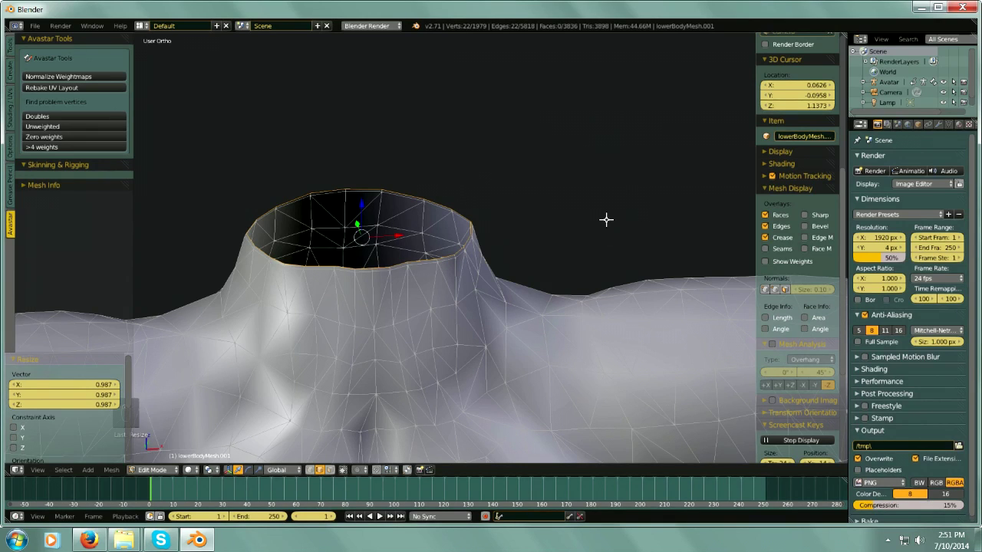
- Extrude the neck loop upward again by about 0.029 along the Z axis in front view
key(KP_1)
key(KP_Subtract)
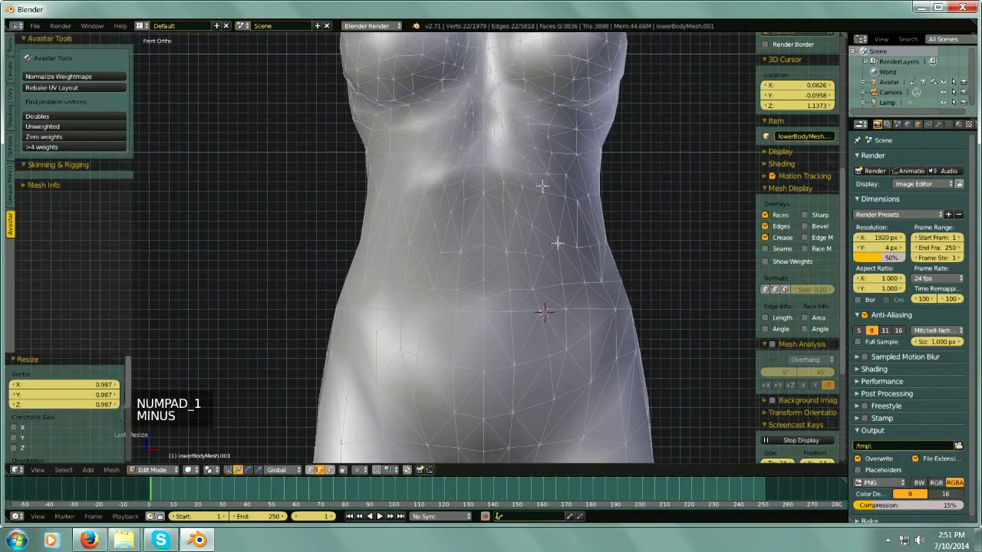
key(KP_Subtract)
key(e)
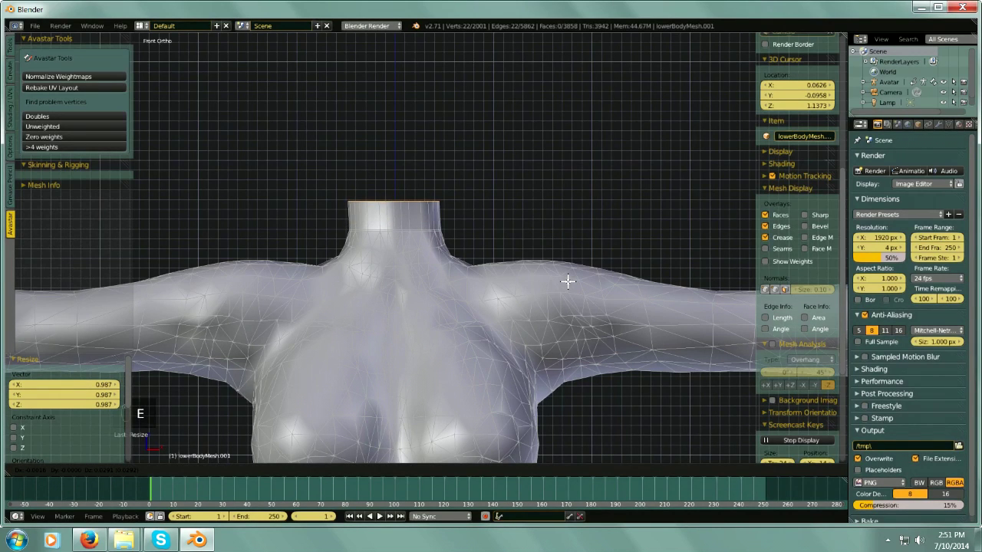
click(568, 282)
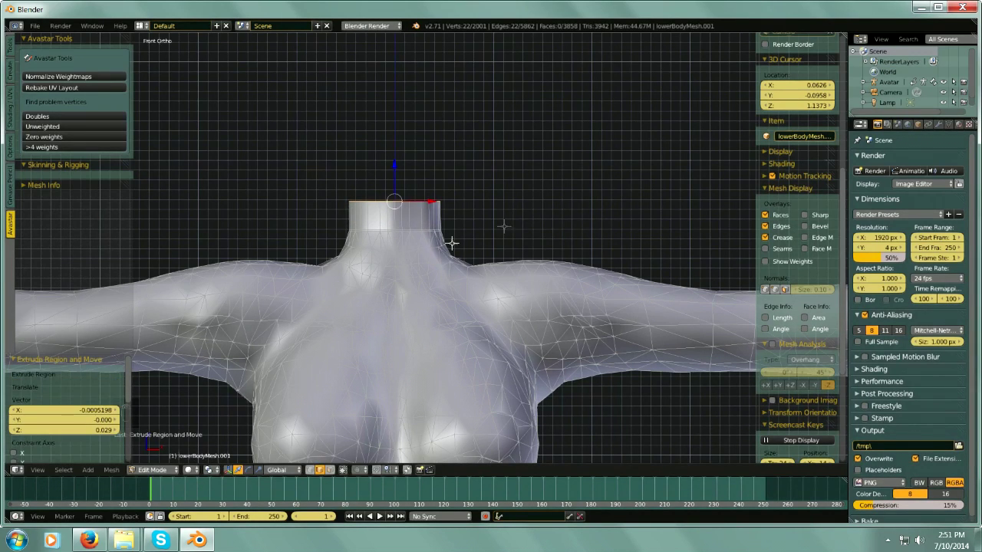
- Scale the neck loop to about 0.551 and move it down about 0.059 along the Z axis into the neck
key(s)
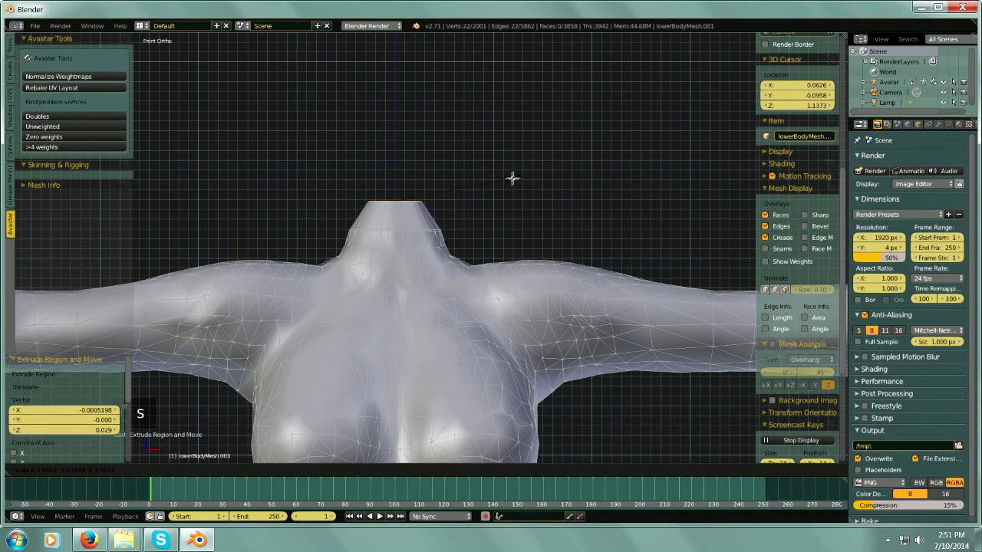
click(508, 176)
key(g)
key(z)
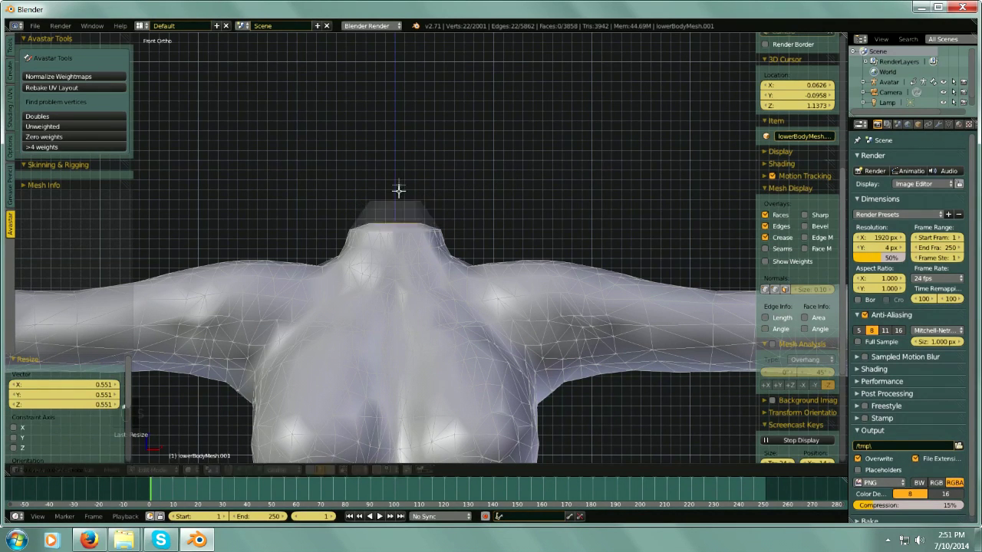
click(436, 205)
middle_drag(436, 205, 373, 206)
scroll(449, 232, up, 5)
scroll(406, 197, down, 7)
- Select the open edge loop around the ankle opening of the leg on the positive X side
key(minus)
shift+middle_drag(459, 330, 498, 228)
key(minus)
shift+middle_drag(533, 342, 468, 226)
scroll(465, 392, up, 11)
right_click(428, 194)
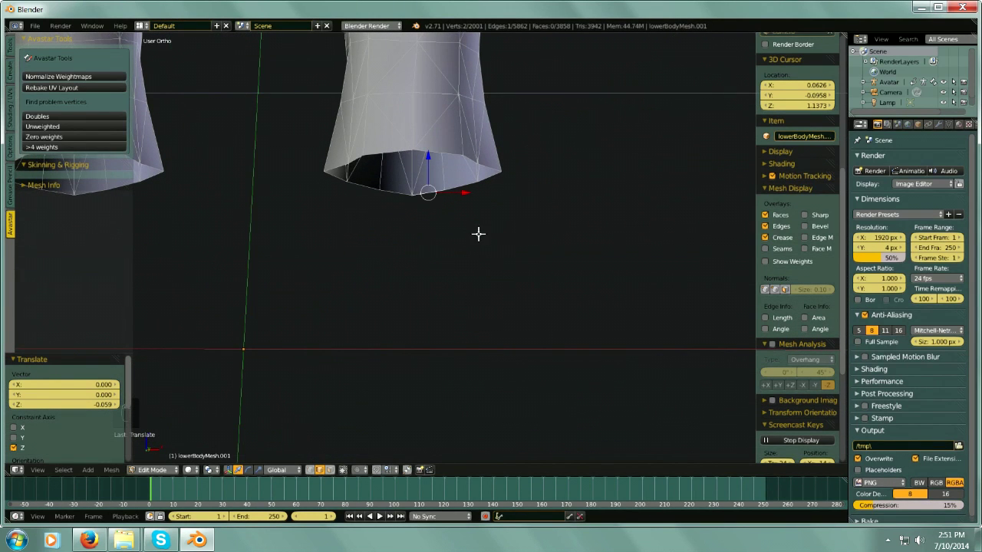
alt+right_click(462, 187)
- Extrude the ankle loop downward by about 0.002 along Z in front view and scale it to about 0.969
mouse_move(491, 226)
middle_down()
mouse_move(484, 245)
mouse_move(489, 235)
middle_up()
key(KP_1)
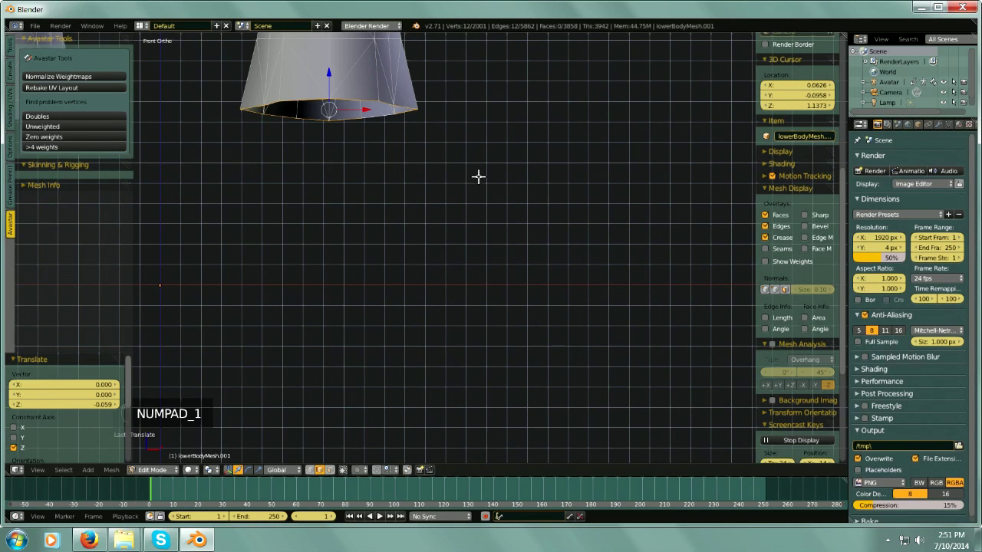
key(e)
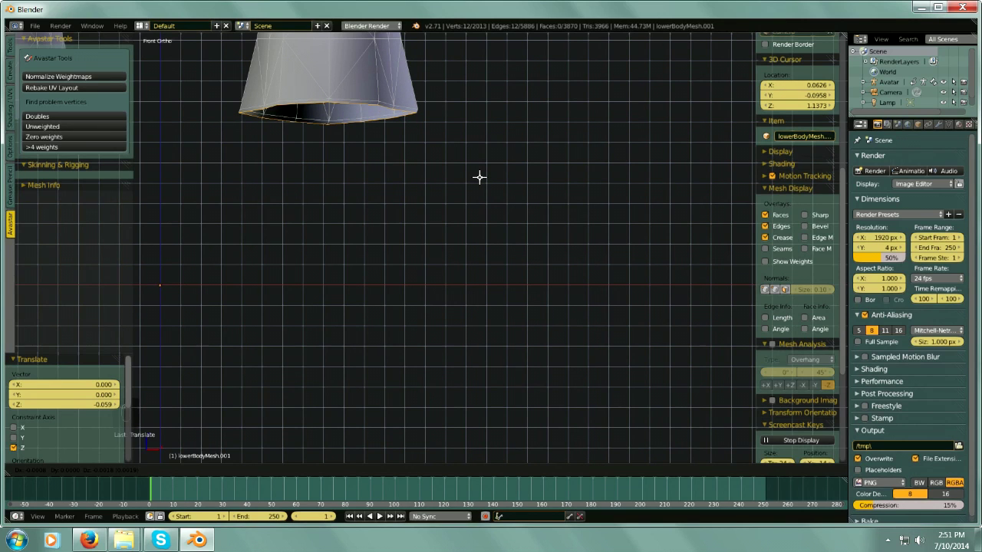
click(481, 177)
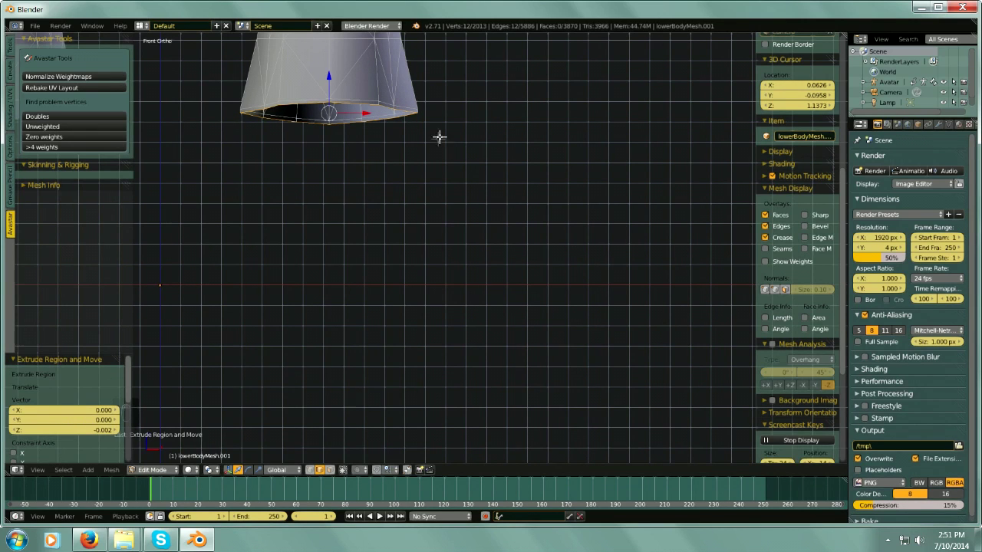
middle_drag(431, 176, 444, 170)
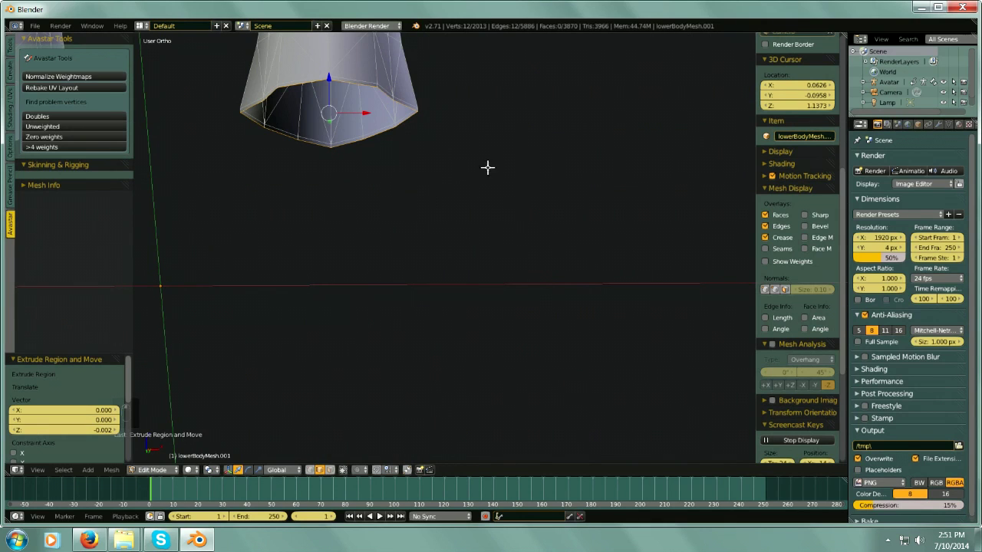
key(s)
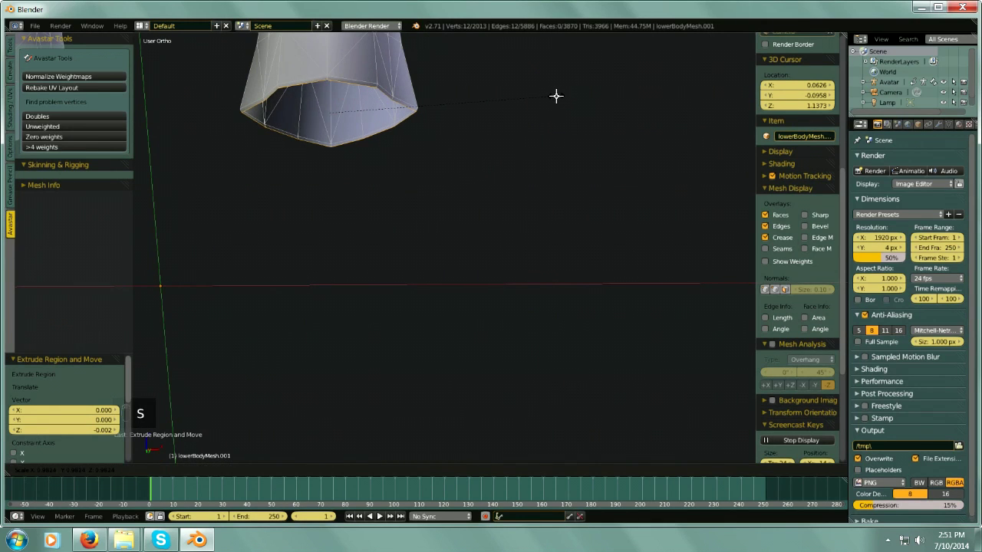
click(554, 96)
middle_drag(455, 167, 451, 176)
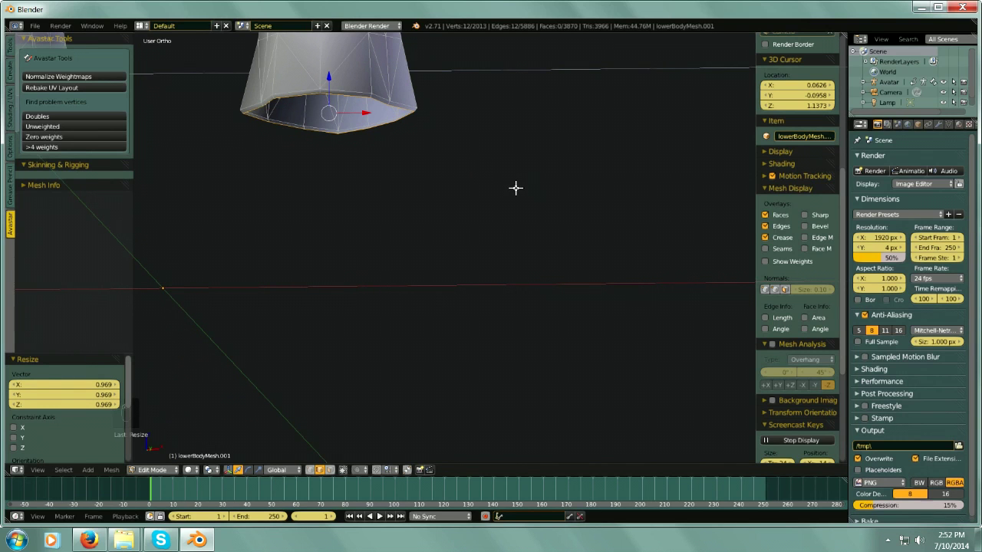
- Extrude the same ankle loop downward again by about 0.051 along the Z axis in front view
key(KP_1)
key(KP_Subtract)
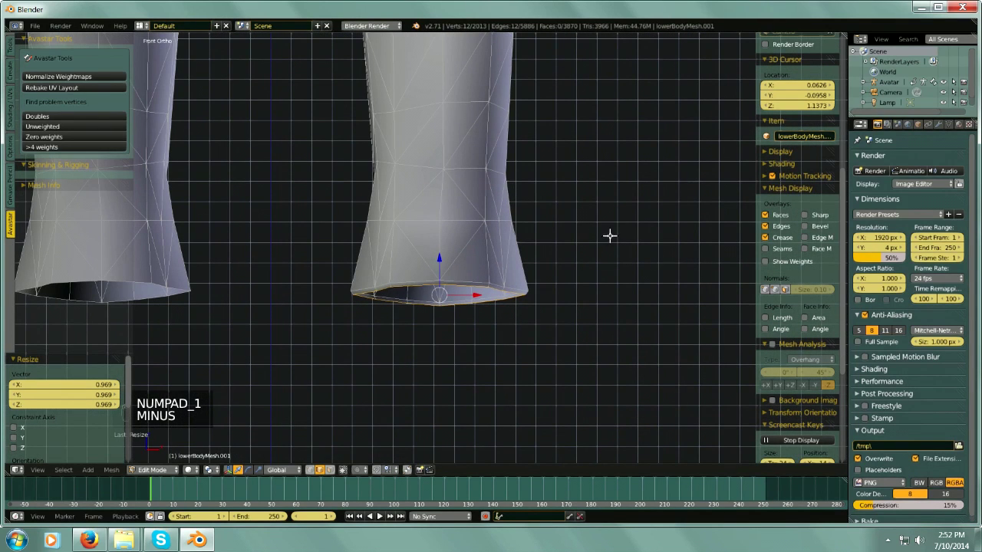
key(e)
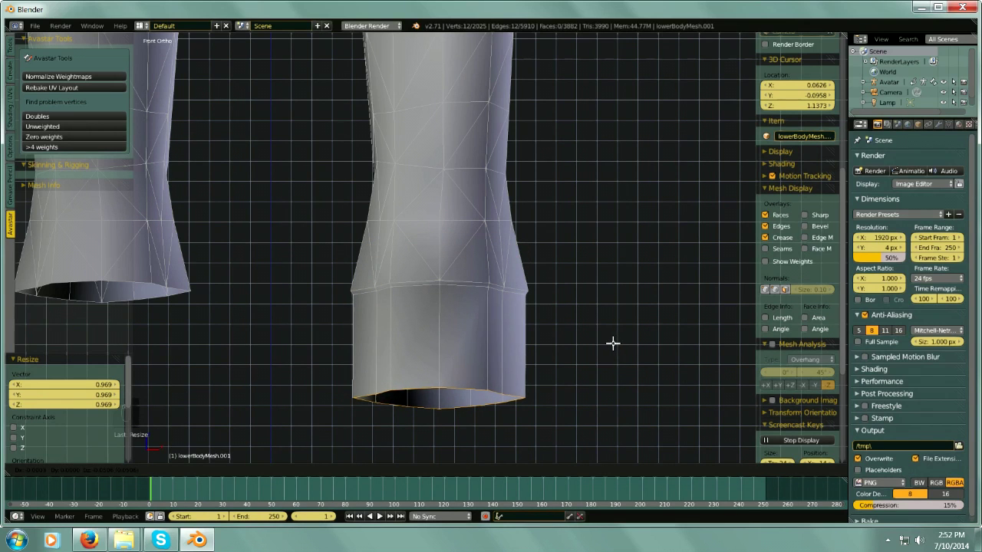
click(611, 342)
- Scale the extruded ankle loop to about 0.448 and move it up along the Z axis inside the leg
key(s)
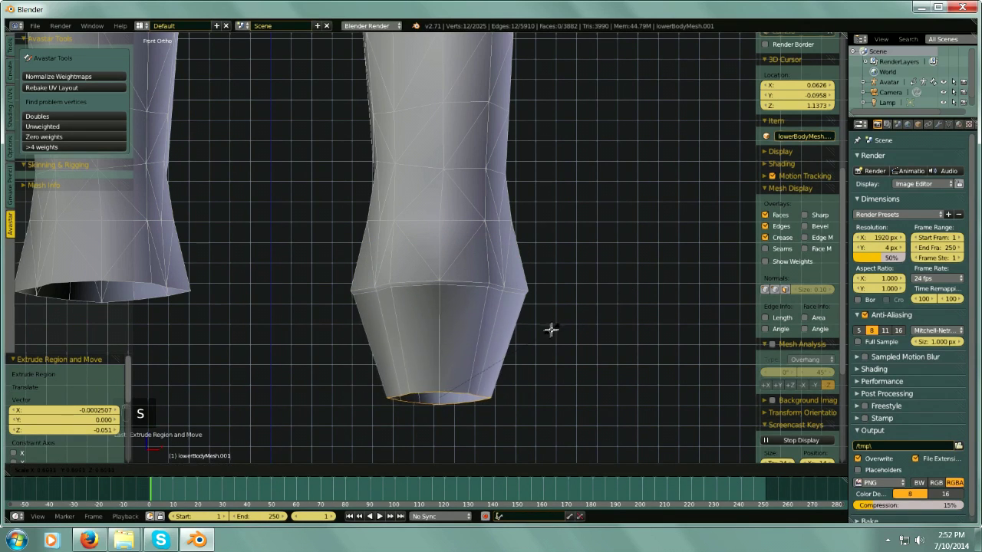
click(528, 349)
key(g)
key(z)
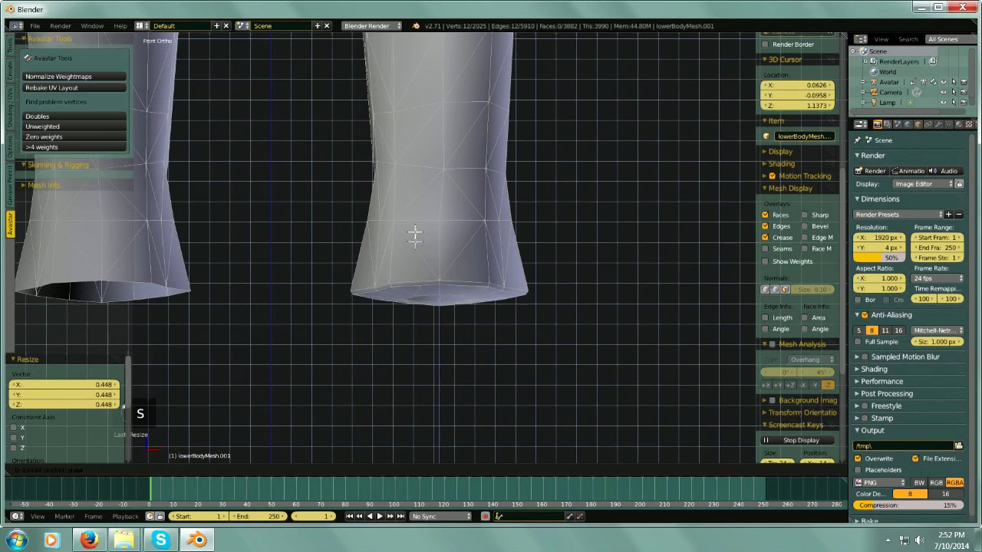
click(429, 173)
- Select the open edge loop at the other ankle and extrude it downward by about 0.002 along Z in front view
middle_drag(469, 254, 480, 222)
key(minus)
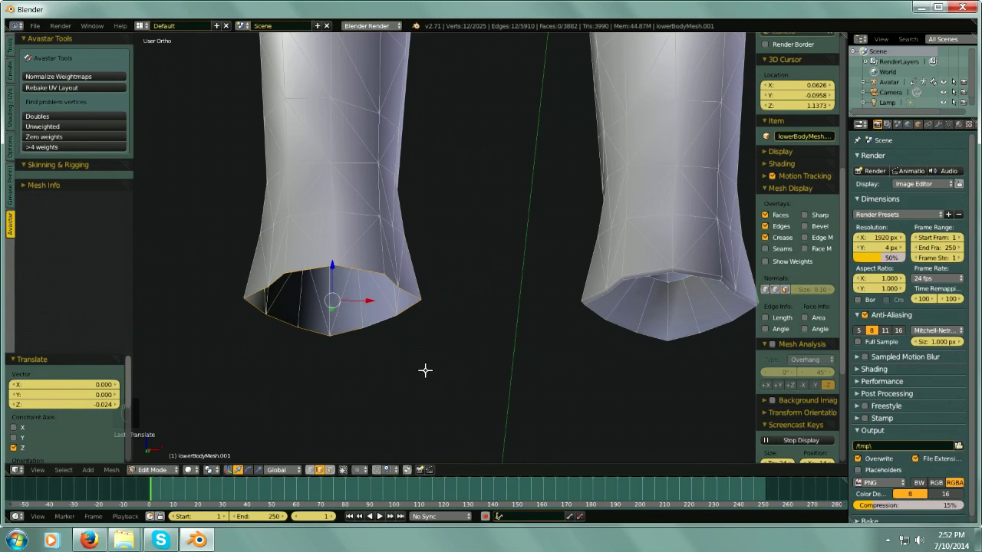
key(KP_1)
key(minus)
key(minus)
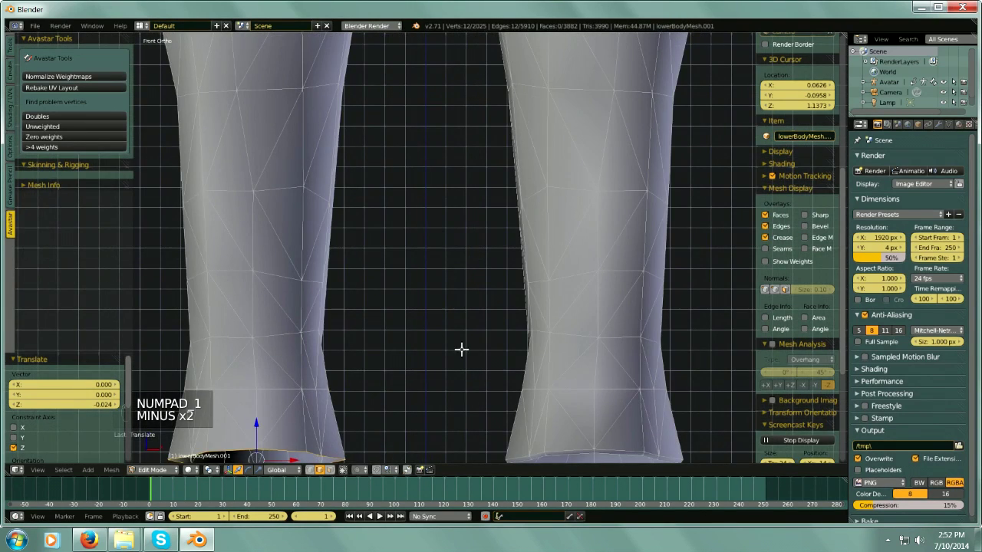
key(minus)
key(e)
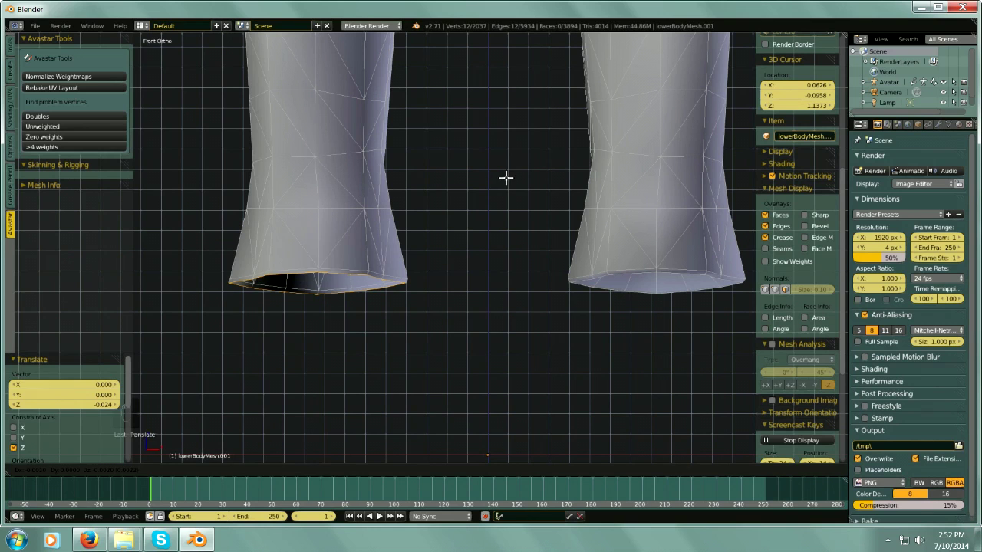
click(506, 177)
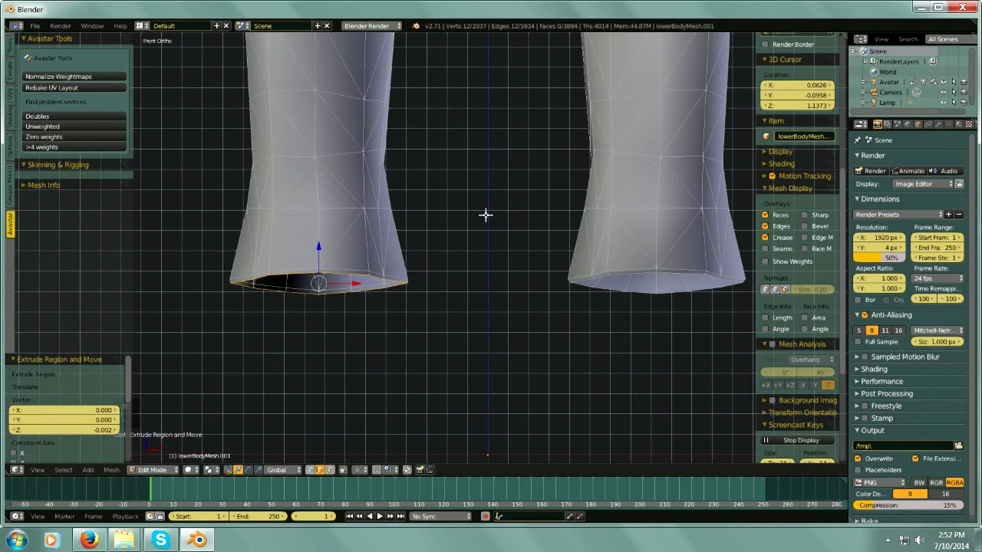
- Scale the second ankle's loop to about 0.976 and extrude it downward again by about 0.035 along Z
key(s)
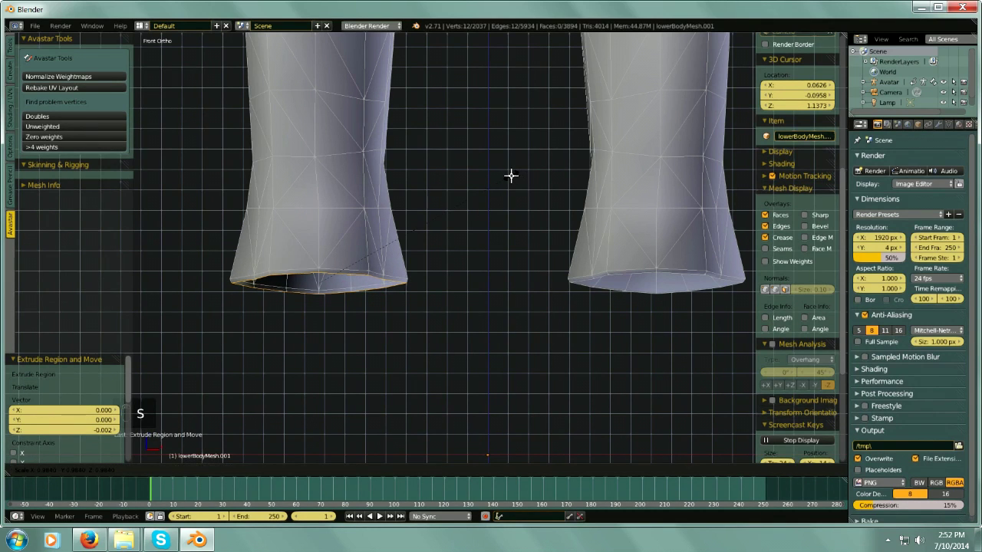
click(510, 177)
key(e)
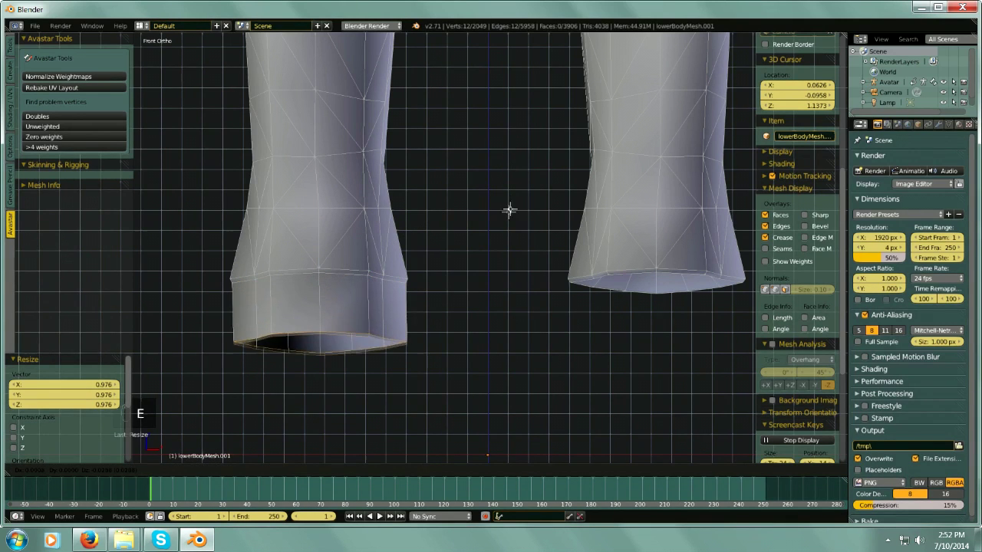
click(507, 219)
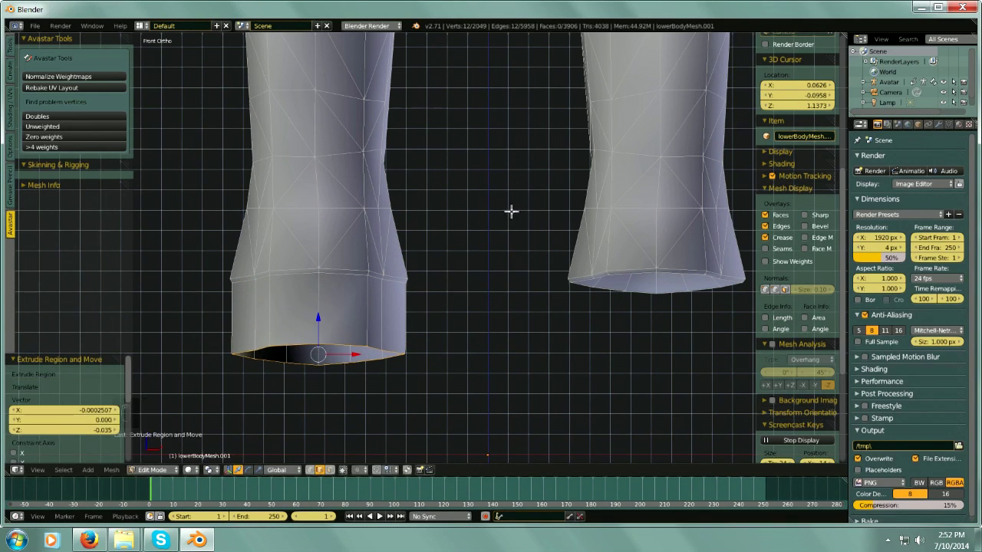
- Scale the second ankle's extruded loop to about 0.543 and move it up about 0.049 along Z into the leg
key(s)
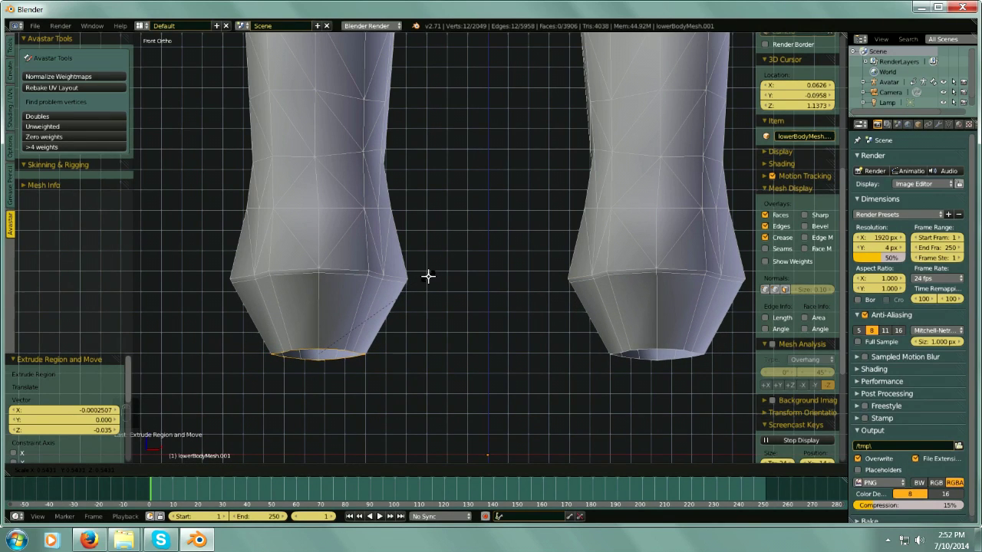
click(318, 314)
key(g)
key(z)
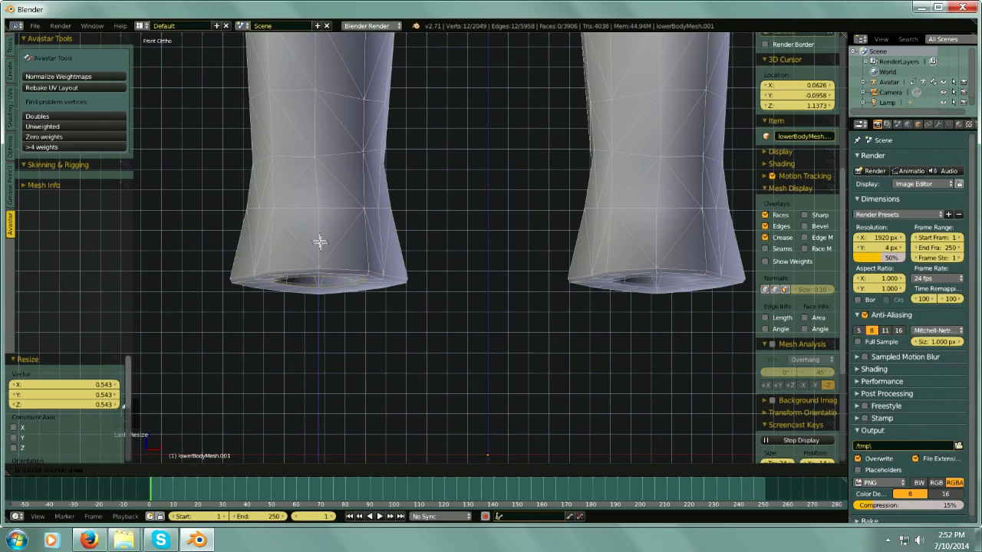
click(317, 217)
- Return the wetsuit mesh to Object Mode and show the layer holding the avatar body together with it
mouse_move(440, 266)
middle_down()
mouse_move(444, 210)
mouse_move(438, 261)
middle_up()
key(minus)
key(minus)
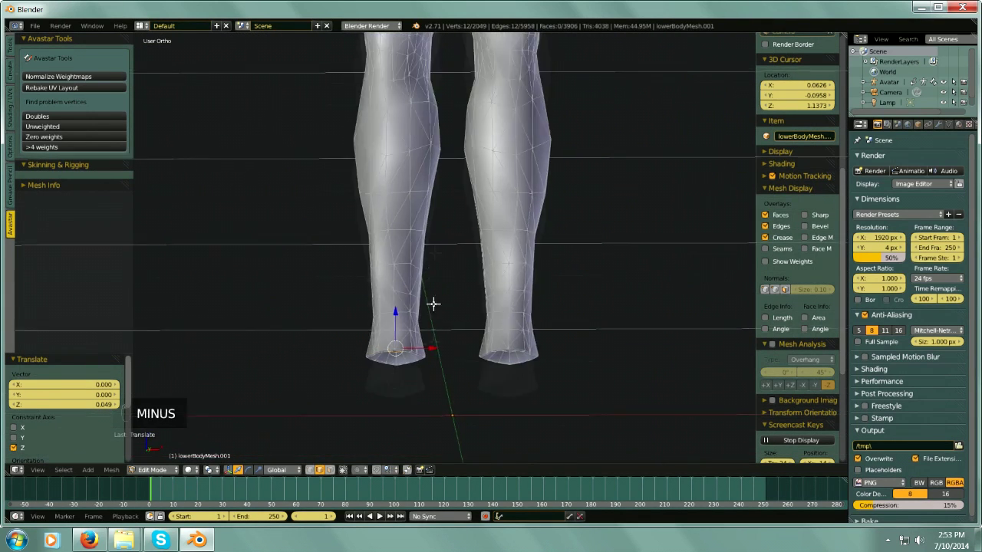
key(minus)
key(minus)
middle_drag(497, 256, 468, 271)
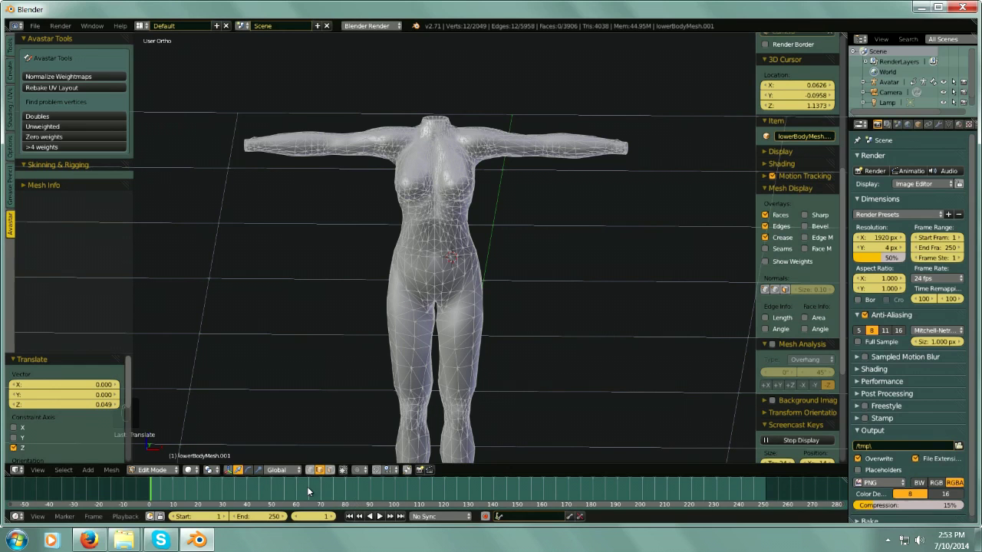
click(152, 469)
click(151, 461)
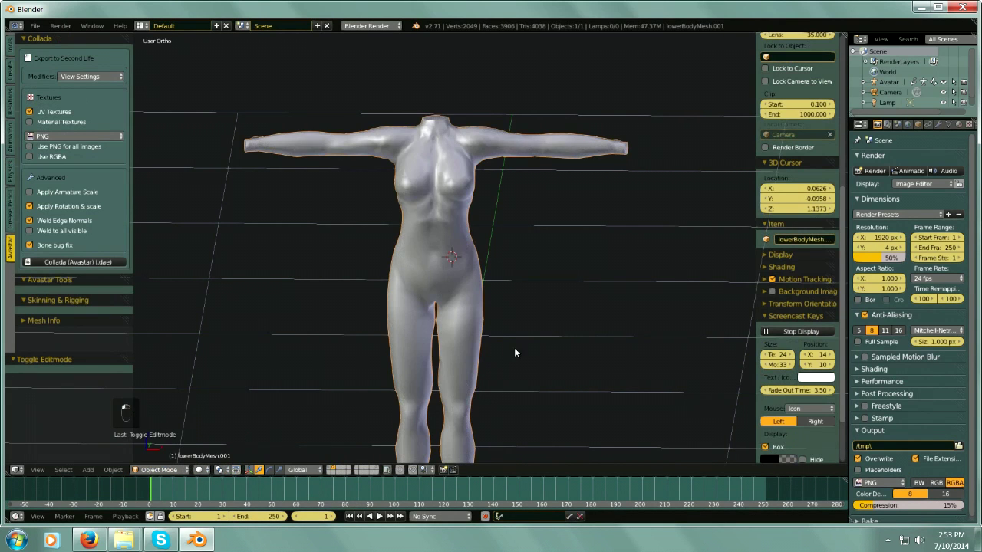
key(minus)
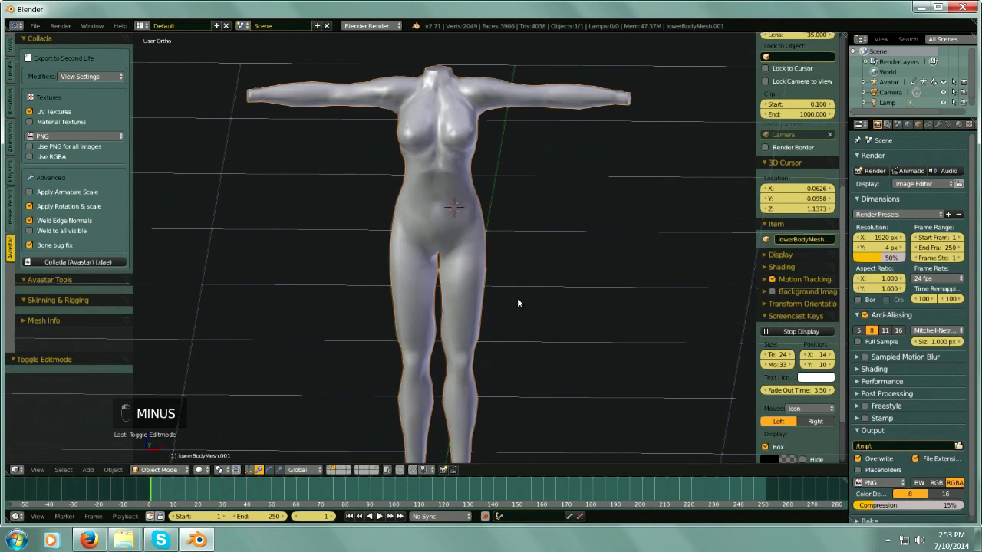
click(330, 469)
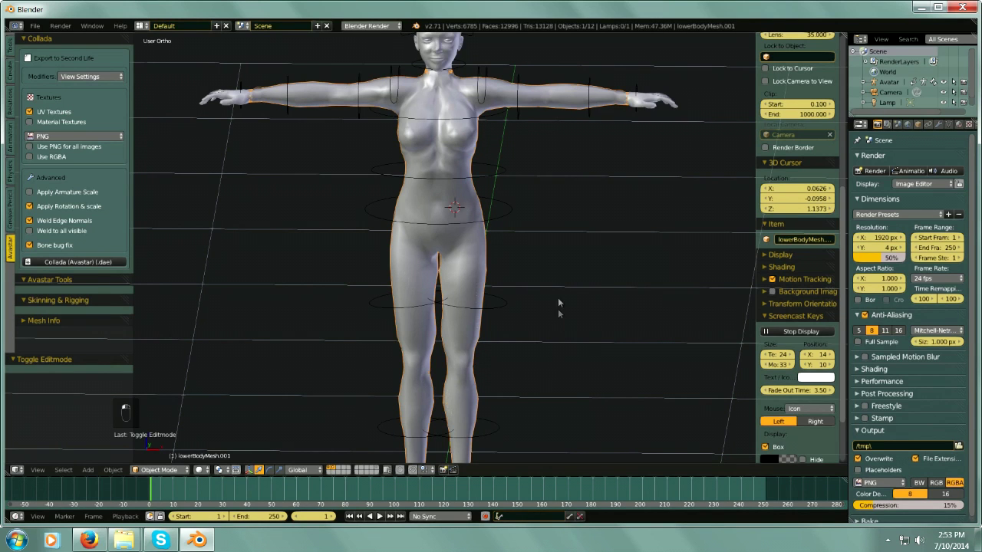
key(minus)
middle_drag(551, 353, 556, 346)
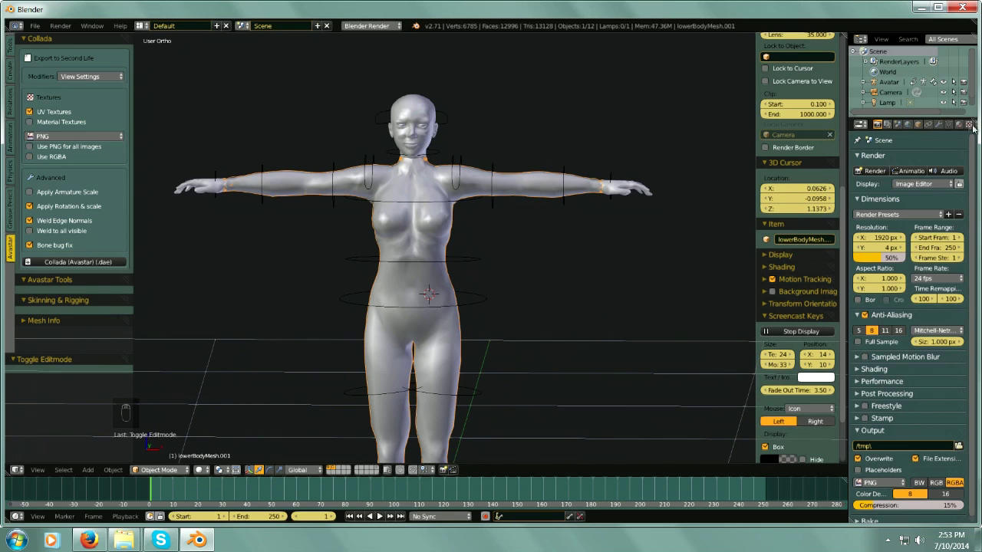
- Set the diffuse colour of the wetsuit's two materials, Material.002 and Material.001, to magenta
click(959, 124)
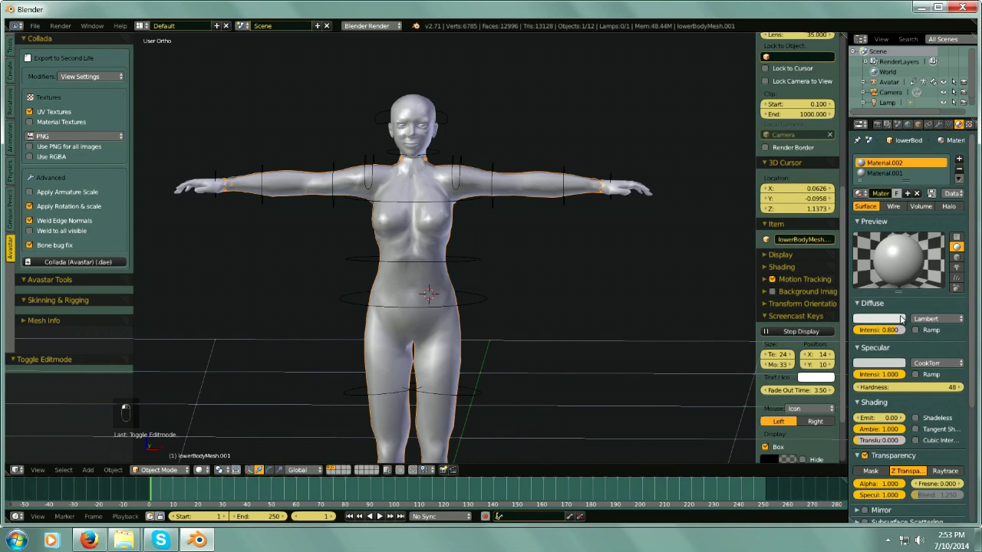
click(901, 319)
click(870, 239)
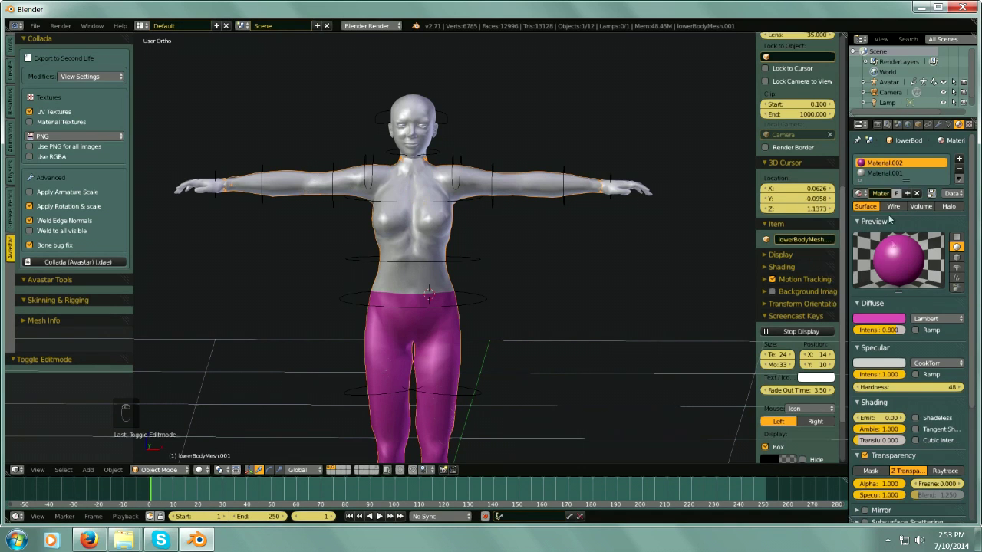
click(886, 174)
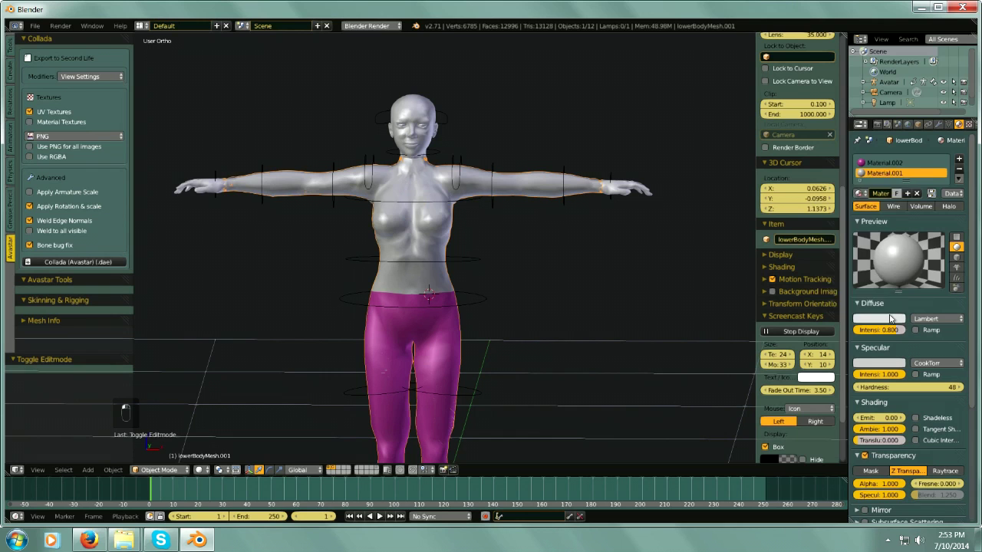
click(891, 319)
click(872, 240)
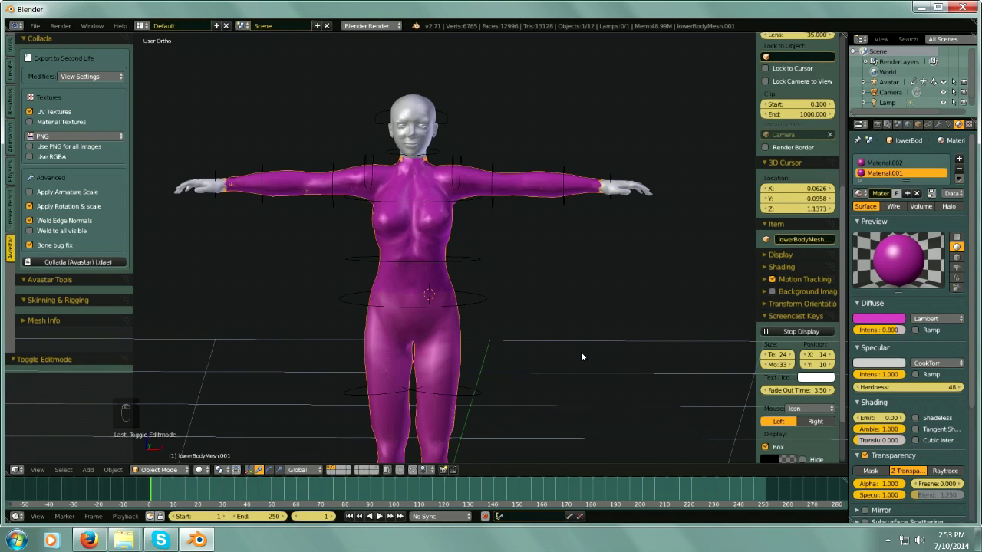
- Examine from several angles how the magenta wetsuit fits over the avatar's neck, arms and legs
middle_drag(561, 329, 572, 290)
key(minus)
key(minus)
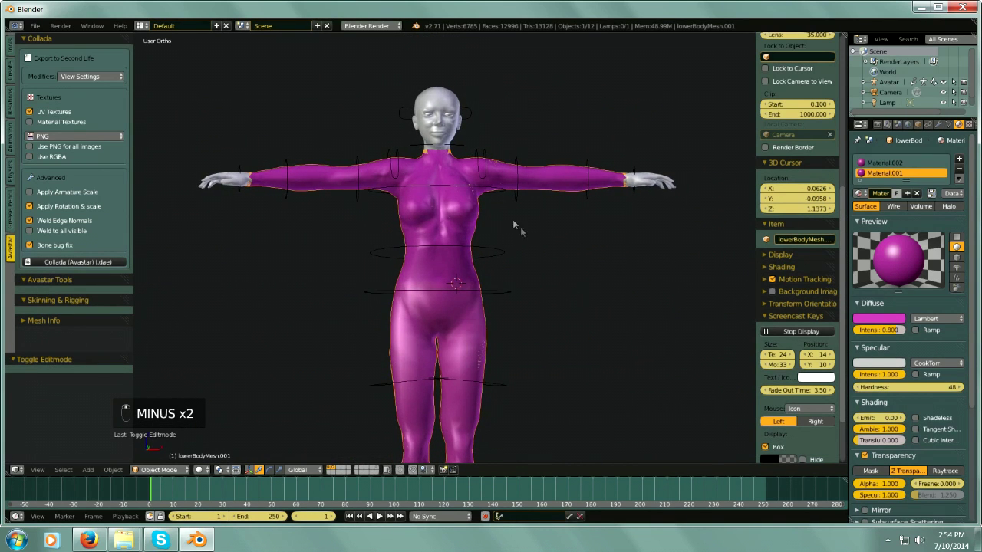
scroll(438, 172, up, 3)
middle_drag(438, 172, 572, 242)
mouse_move(544, 291)
middle_down()
mouse_move(565, 302)
mouse_move(579, 277)
mouse_move(534, 268)
mouse_move(532, 278)
mouse_move(580, 277)
mouse_move(528, 222)
mouse_move(536, 237)
middle_up()
key(minus)
scroll(583, 273, down, 3)
key(minus)
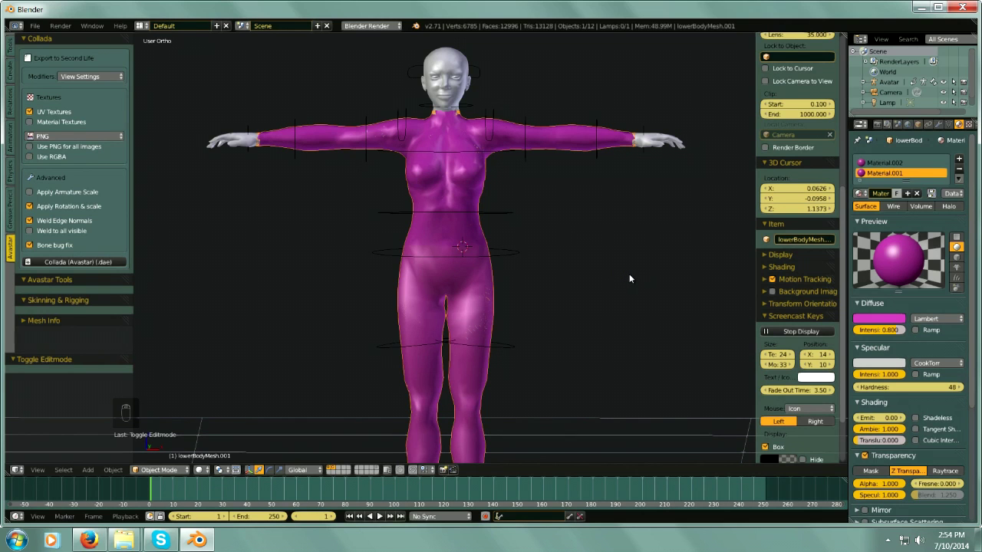
- Scale the wetsuit mesh by about 1.001 along X and about 1.016 along Y
key(s)
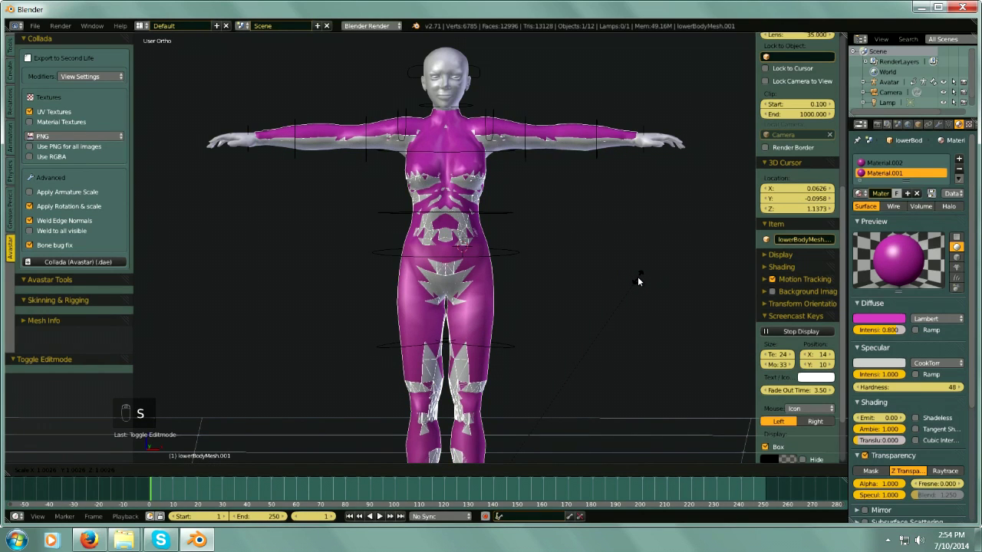
right_click(637, 276)
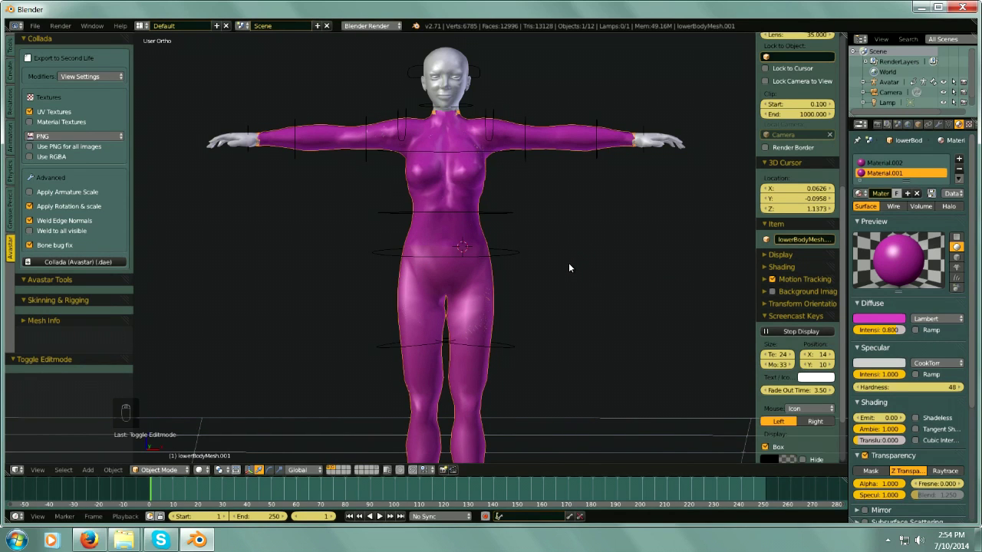
key(s)
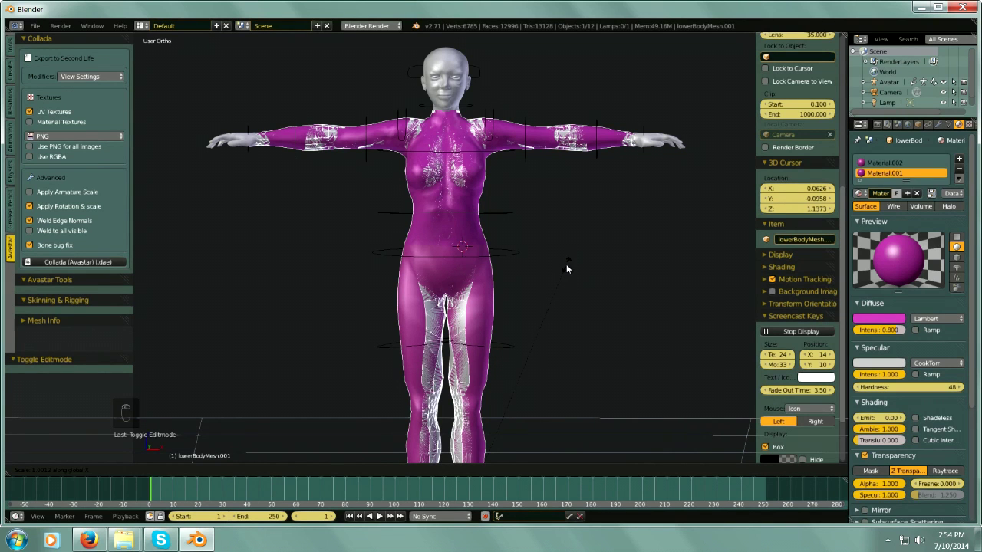
click(566, 265)
middle_drag(496, 281, 629, 288)
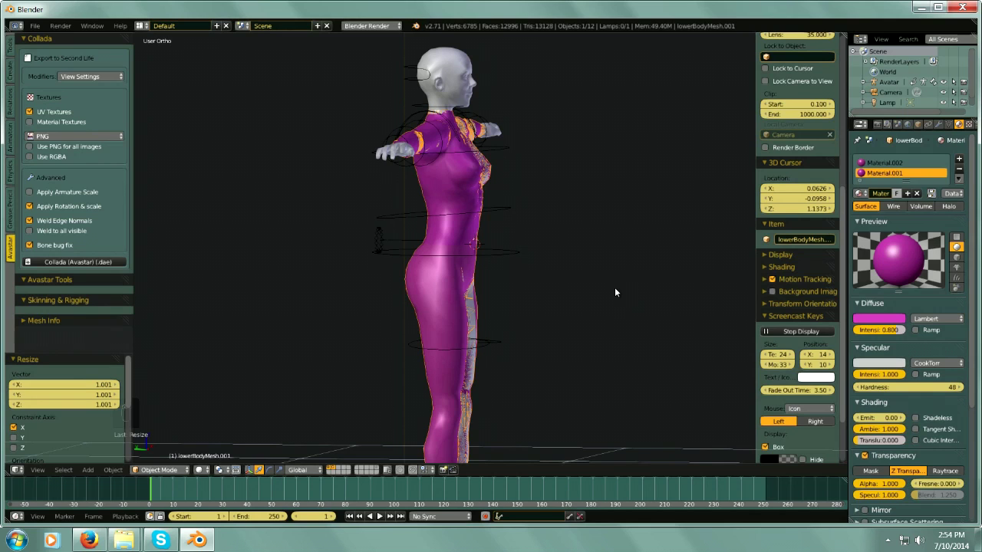
key(s)
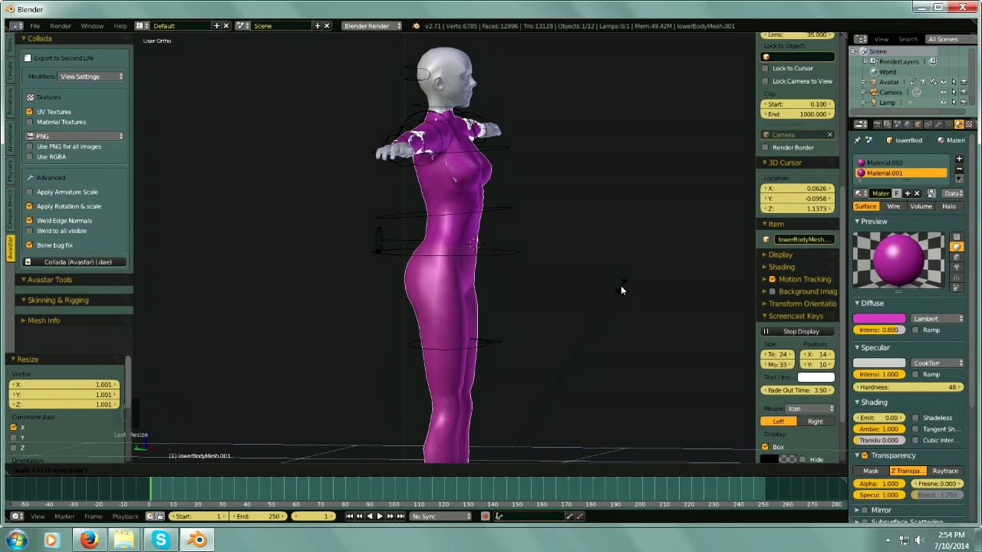
click(621, 290)
middle_drag(627, 287, 559, 293)
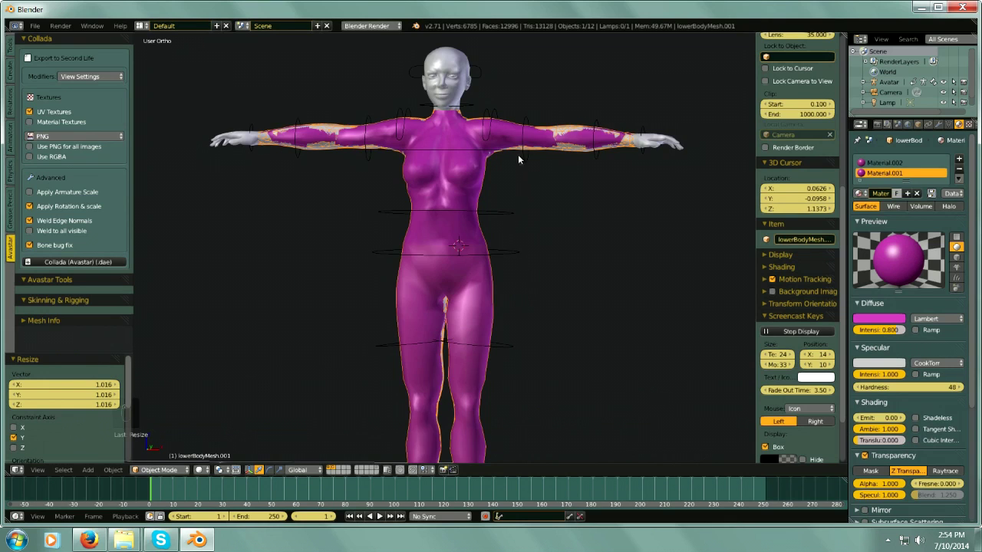
- Set the wetsuit object's maximum draw type to Wire so the avatar body shows through it
scroll(518, 154, up, 5)
middle_drag(540, 255, 573, 208)
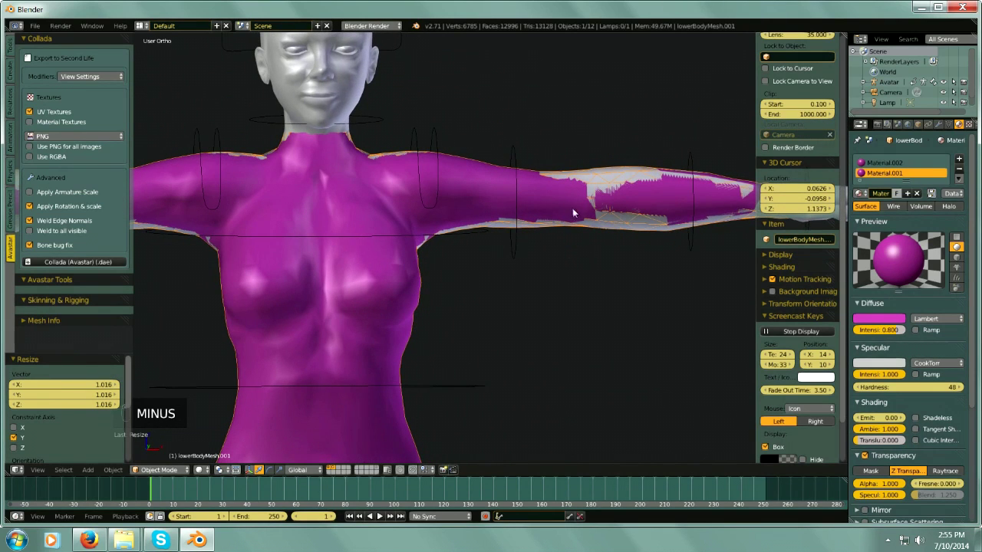
mouse_move(459, 263)
middle_down()
mouse_move(459, 275)
mouse_move(511, 264)
middle_up()
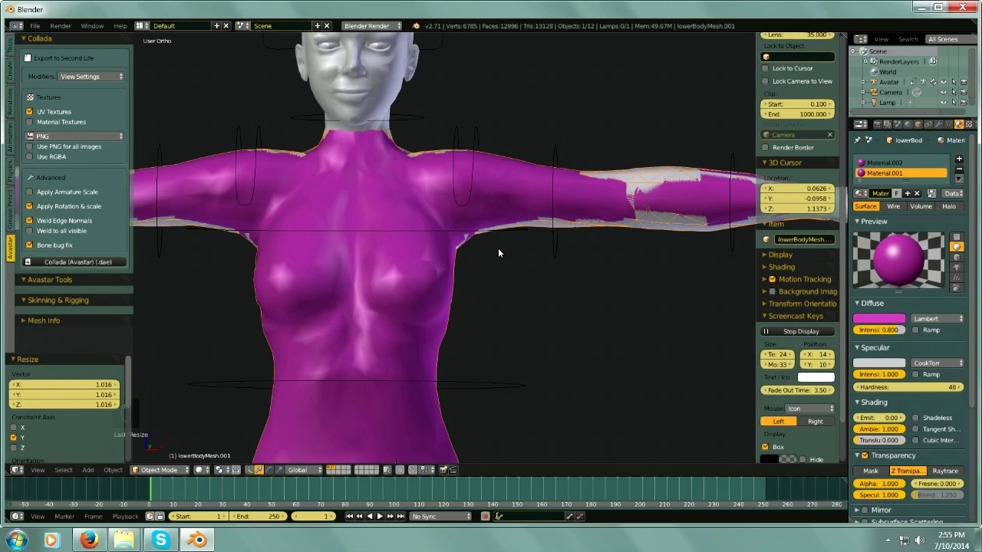
mouse_move(393, 235)
middle_down()
mouse_move(420, 247)
mouse_move(405, 236)
middle_up()
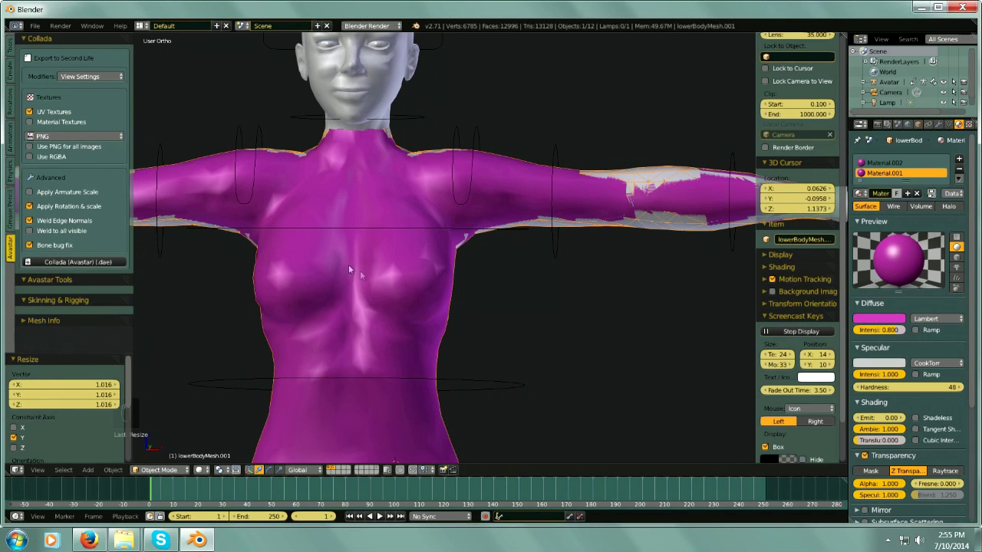
click(918, 124)
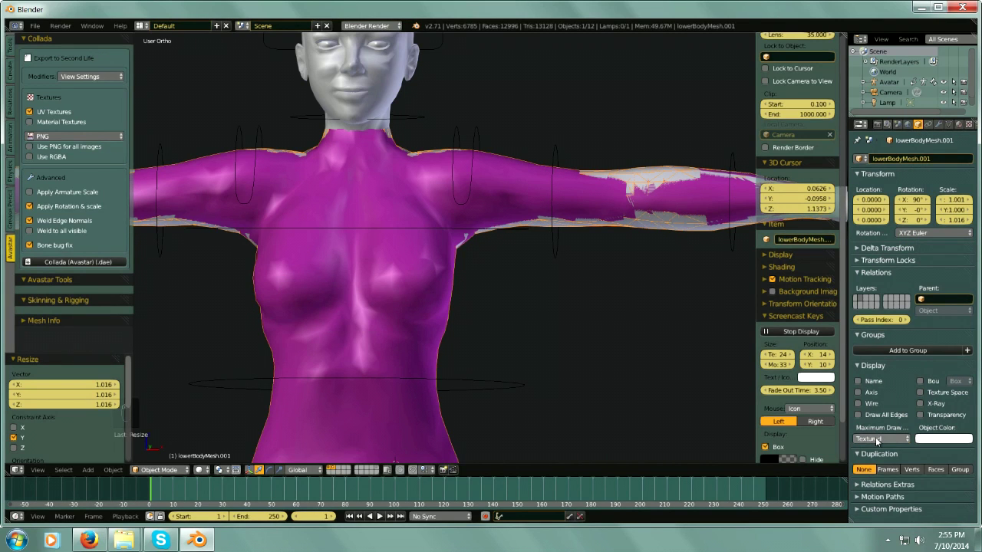
click(875, 438)
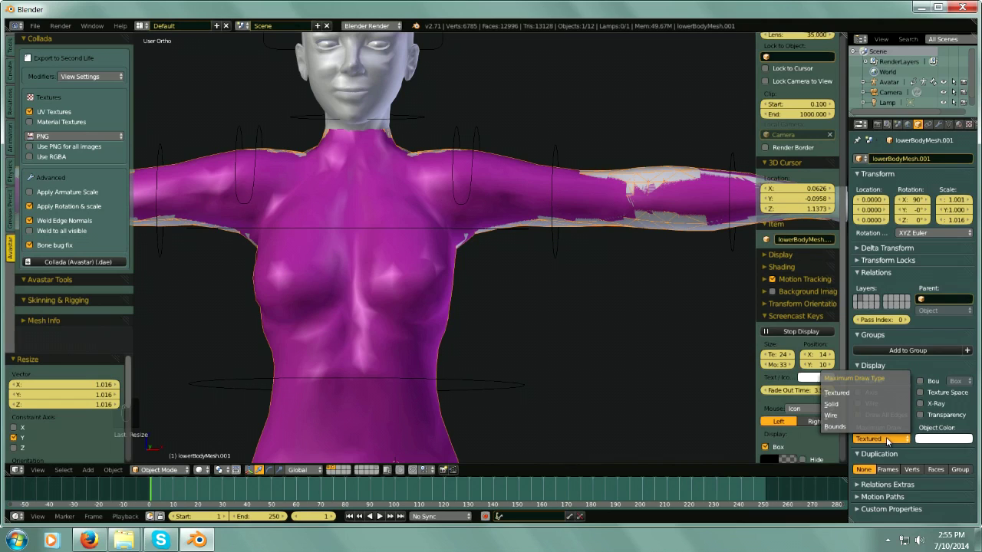
click(847, 416)
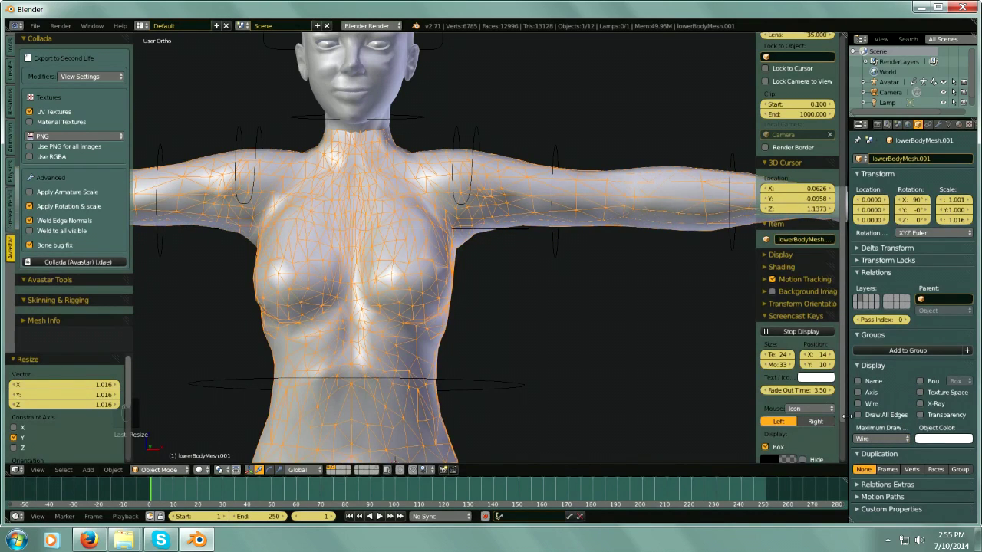
- Put the wetsuit mesh in Edit Mode and enable proportional editing
mouse_move(453, 282)
middle_down()
mouse_move(551, 279)
mouse_move(370, 282)
mouse_move(470, 293)
mouse_move(465, 285)
middle_up()
key(minus)
mouse_move(453, 238)
middle_down()
mouse_move(600, 239)
mouse_move(513, 217)
mouse_move(519, 170)
mouse_move(500, 169)
middle_up()
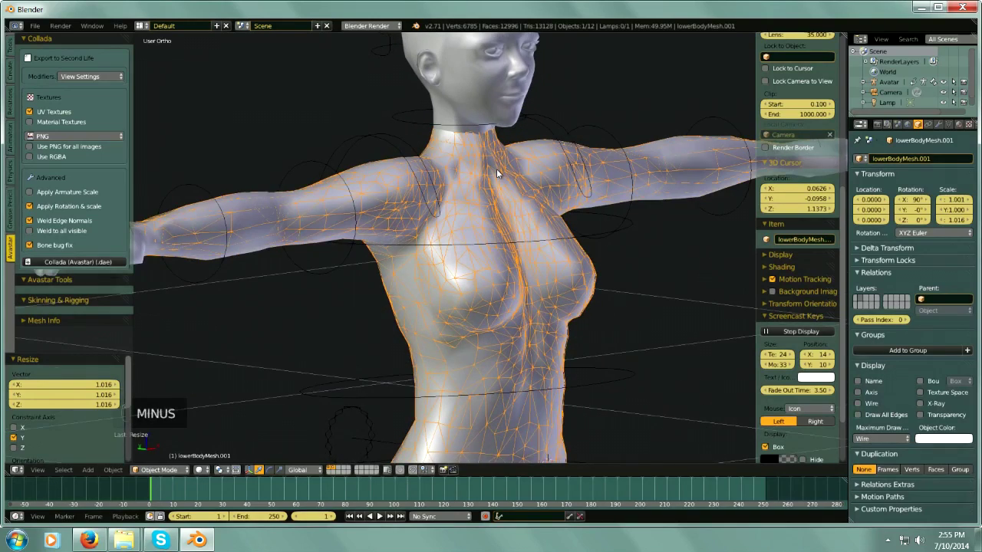
click(158, 470)
click(161, 447)
middle_drag(426, 282, 421, 245)
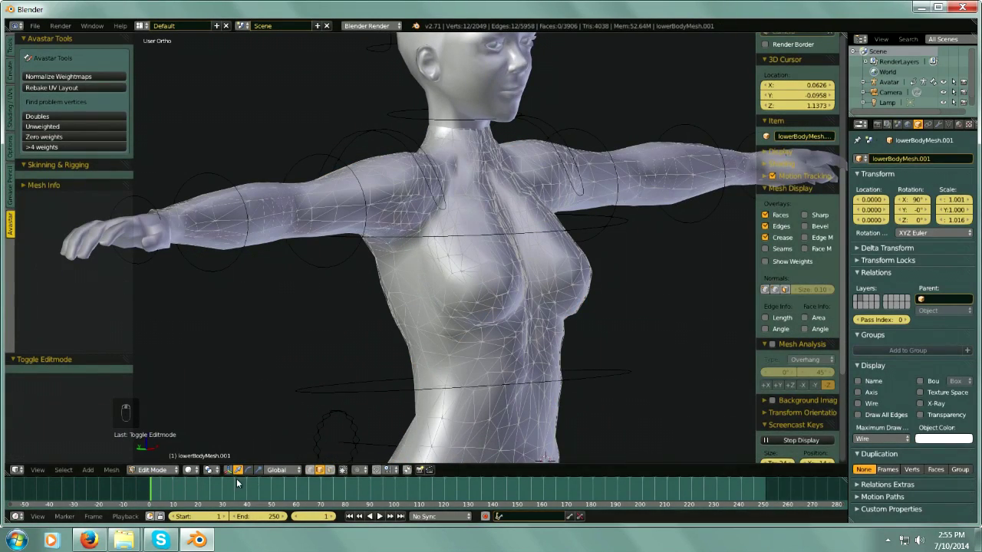
click(360, 470)
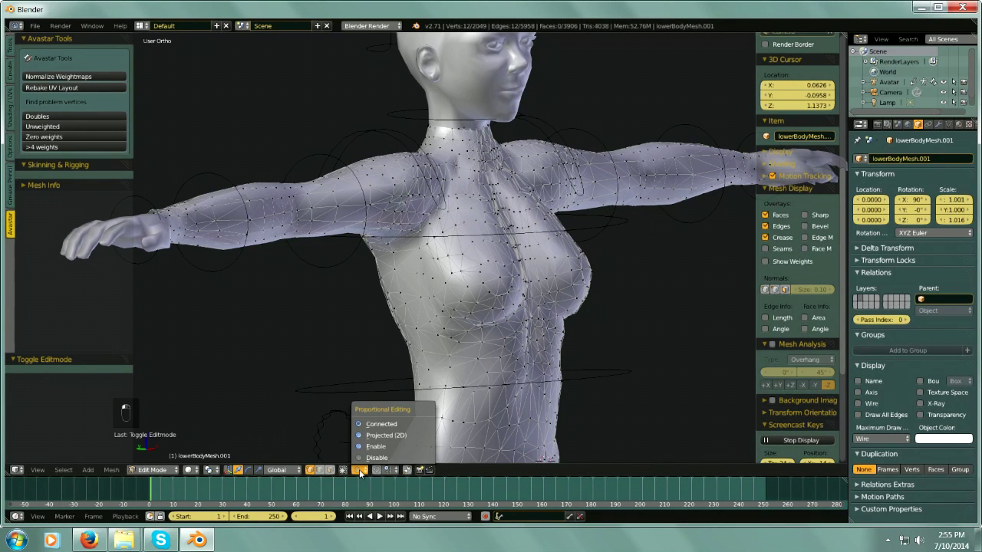
click(379, 446)
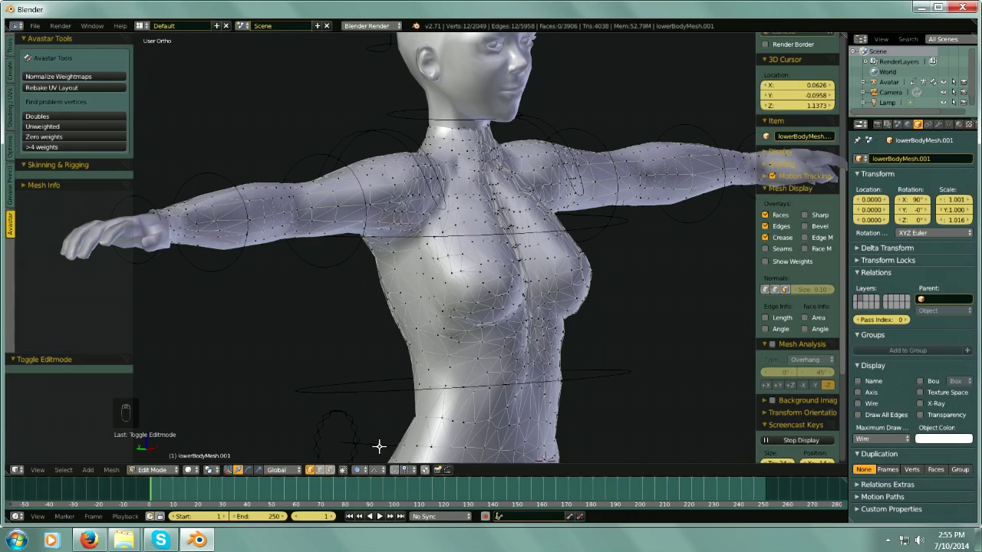
- Select a single wetsuit vertex at the front of the neck, just below the neck opening
shift+middle_drag(509, 174, 455, 243)
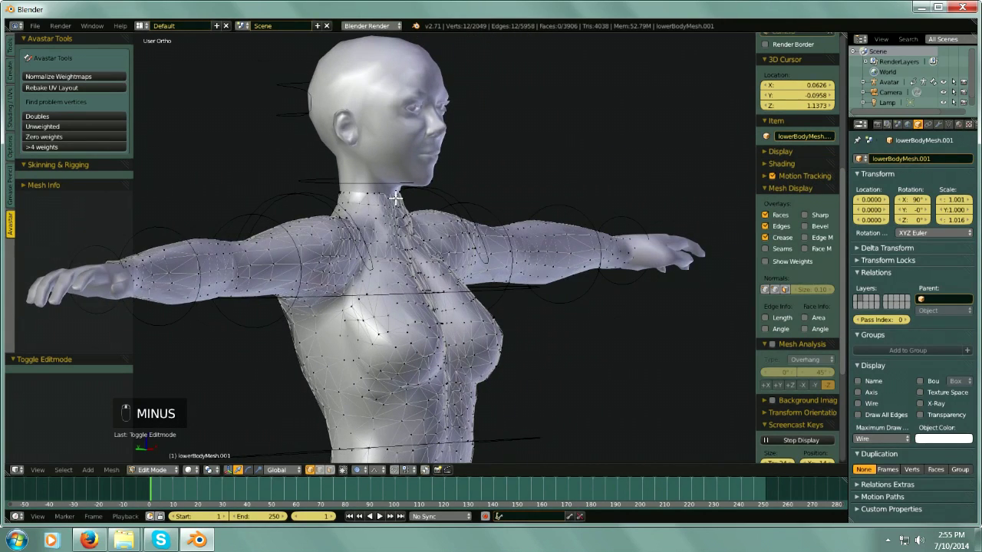
scroll(395, 198, up, 5)
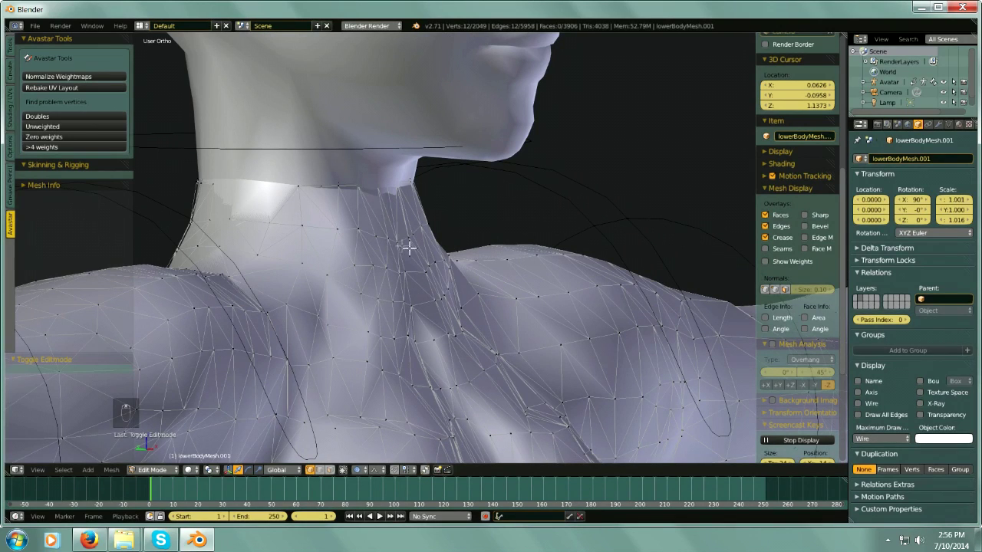
middle_drag(425, 239, 438, 204)
middle_drag(421, 275, 551, 252)
right_click(447, 211)
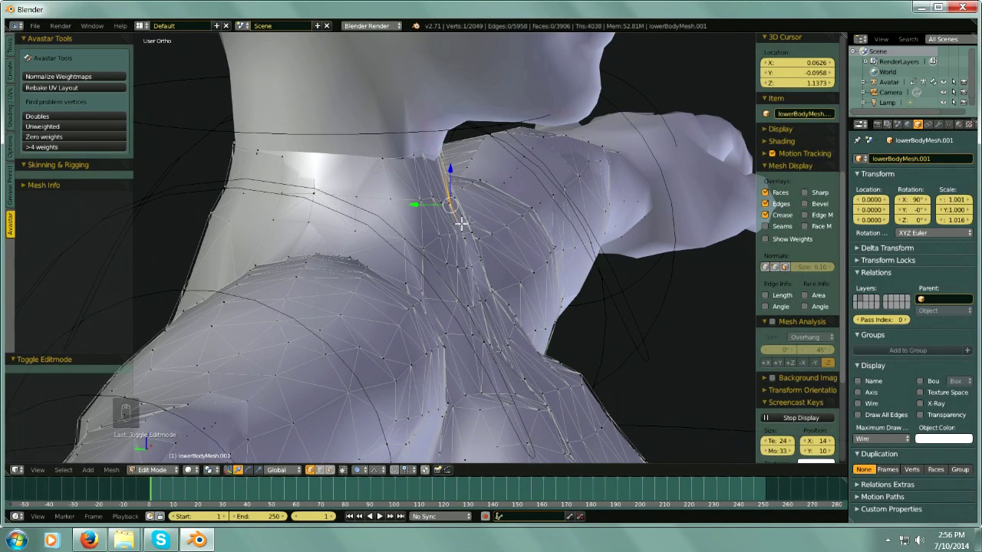
key(g)
key(y)
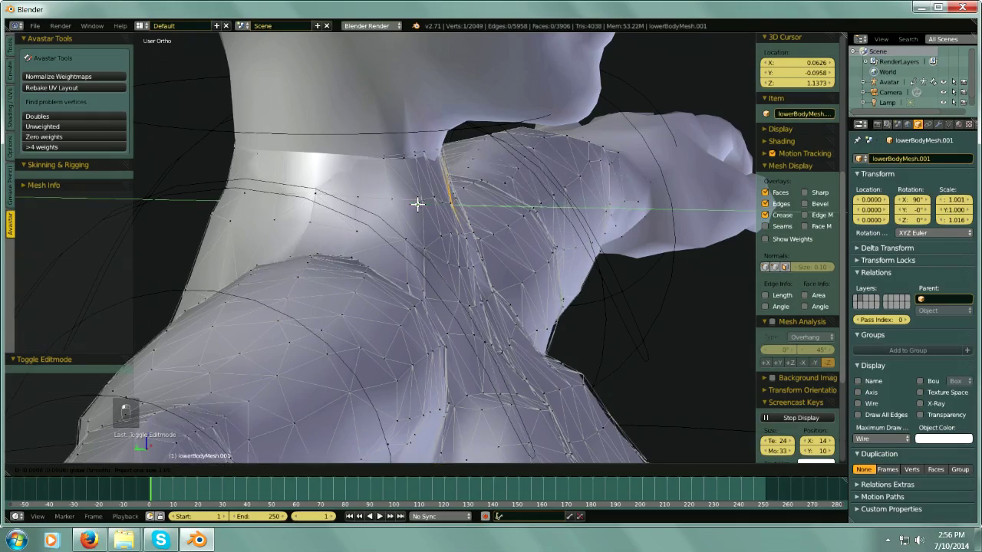
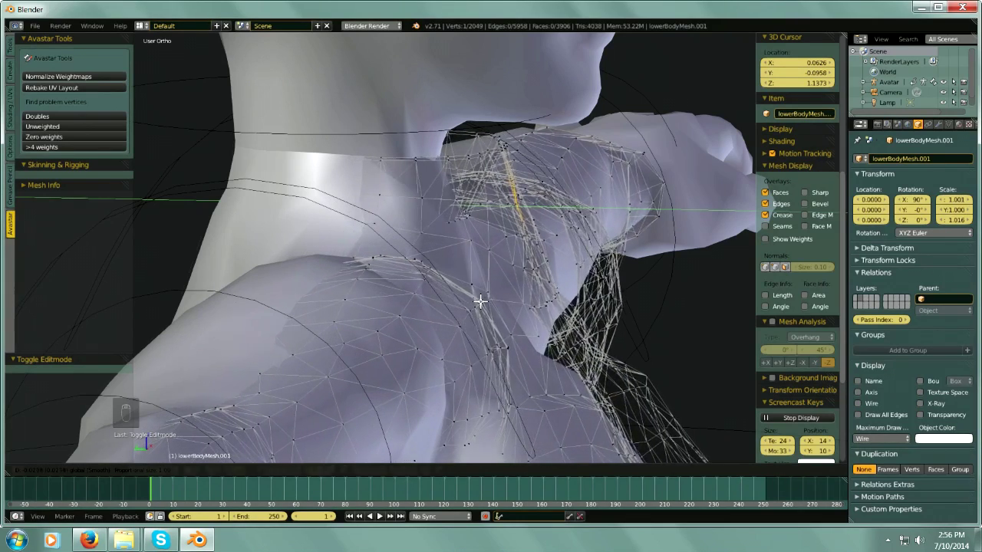
click(481, 300)
scroll(440, 257, down, 6)
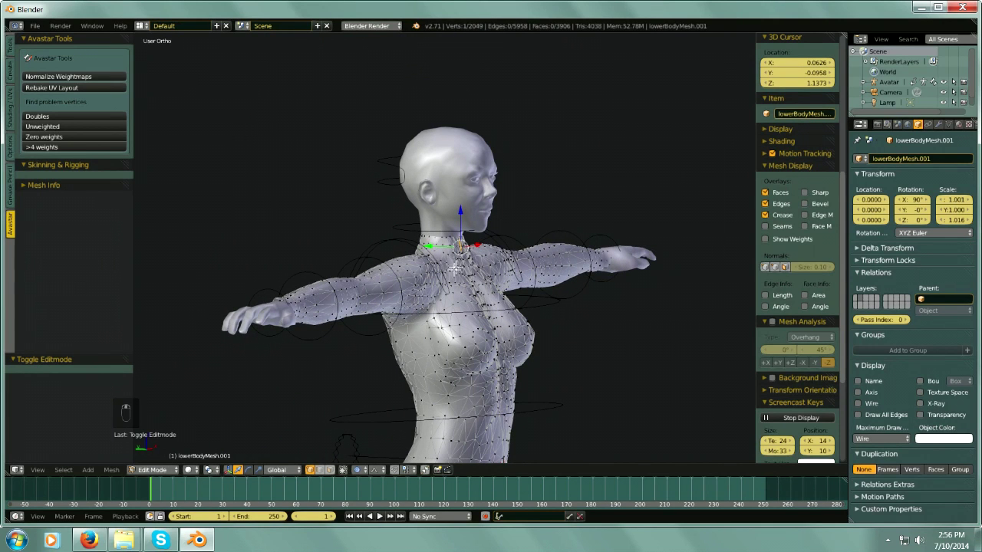
- Move the selected front neck vertex about -0.006 along Y, with the proportional influence reduced to the area around the neck
scroll(461, 247, up, 4)
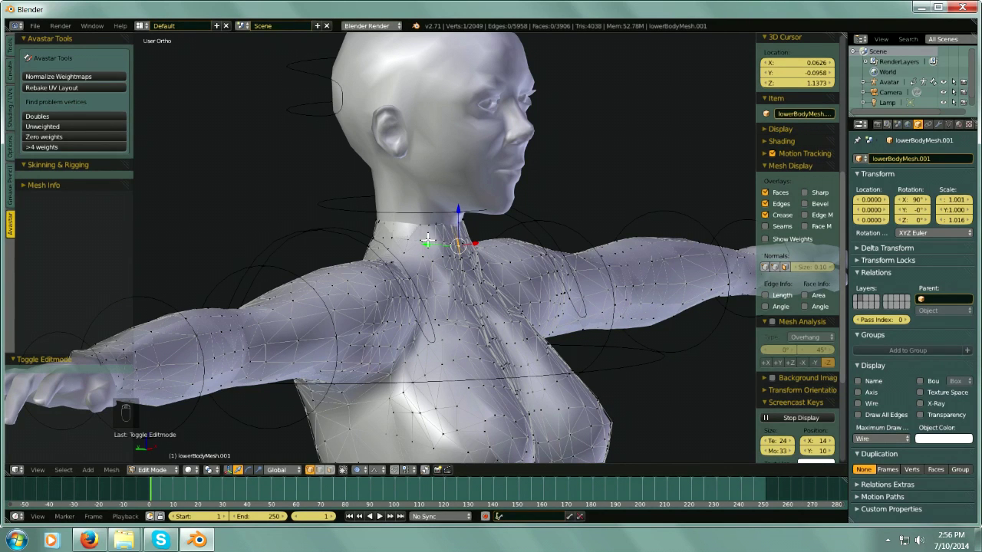
key(g)
key(y)
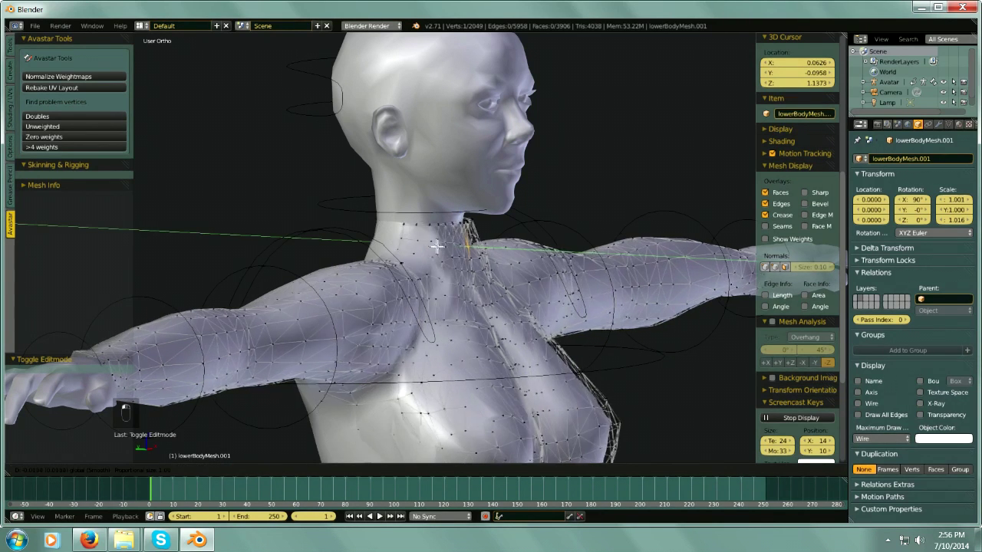
scroll(441, 247, down, 5)
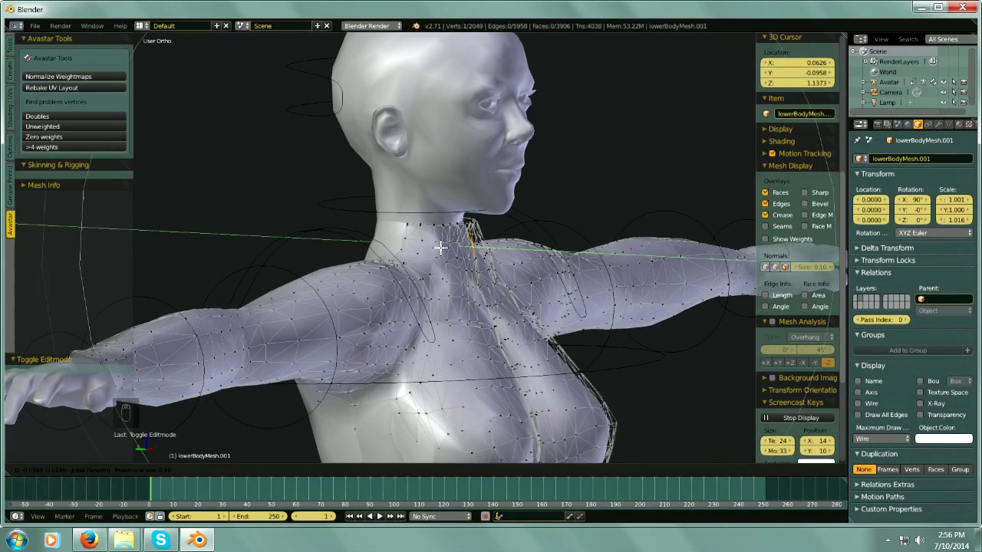
scroll(441, 247, up, 3)
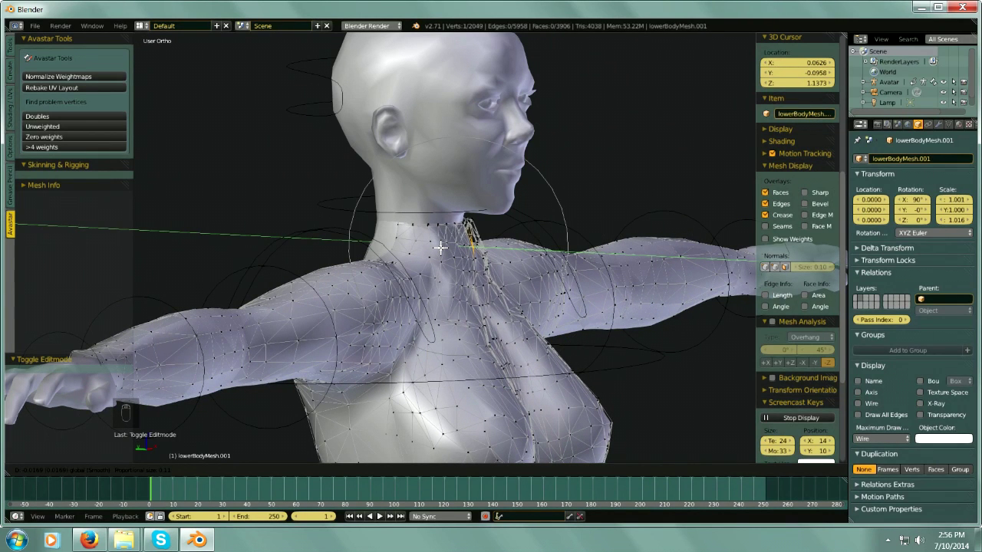
scroll(441, 247, down, 4)
scroll(440, 247, up, 5)
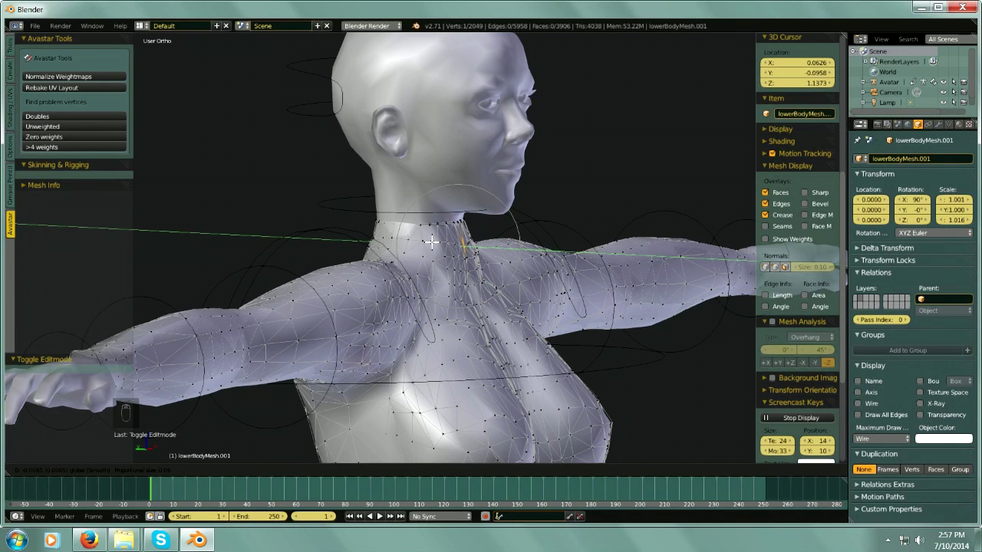
click(432, 243)
- Move a vertex on the front rim of the neck opening about -0.004 along Y, using a smaller proportional influence
scroll(465, 232, up, 4)
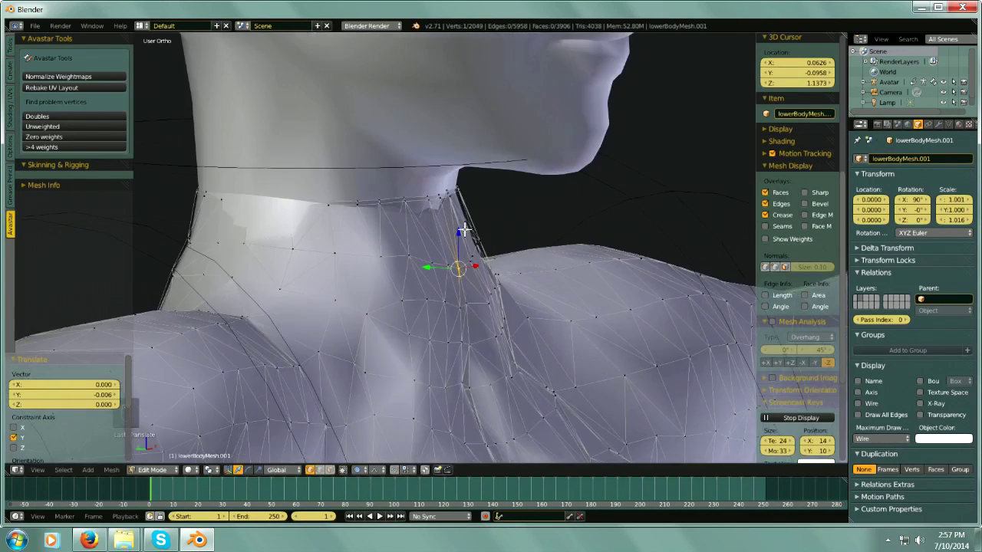
right_click(434, 200)
middle_drag(438, 204, 489, 215)
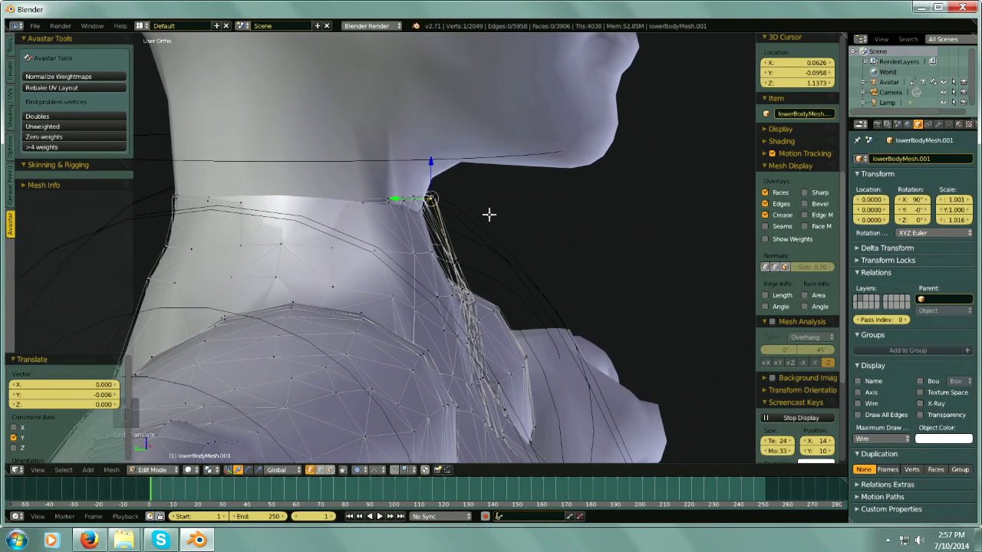
key(g)
key(y)
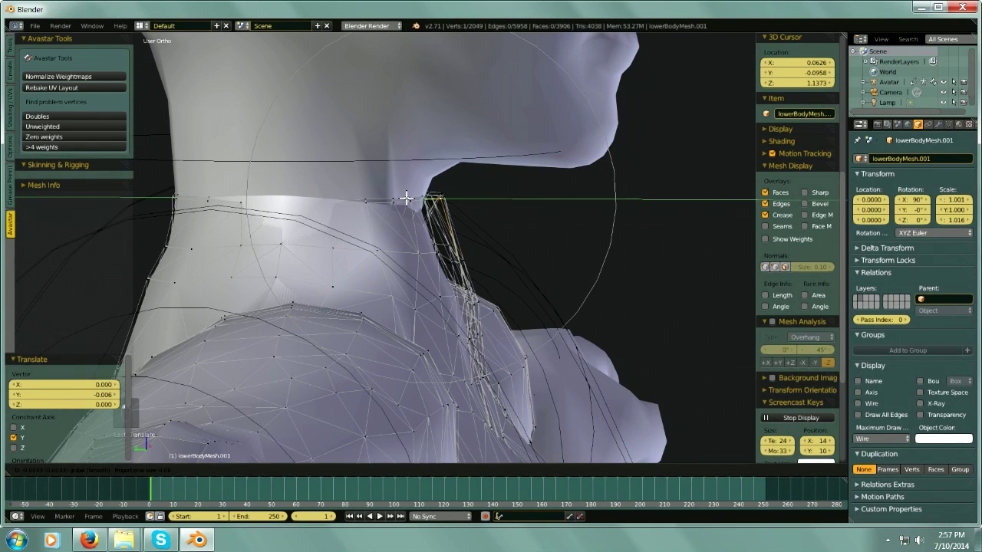
scroll(406, 198, up, 5)
scroll(406, 198, up, 2)
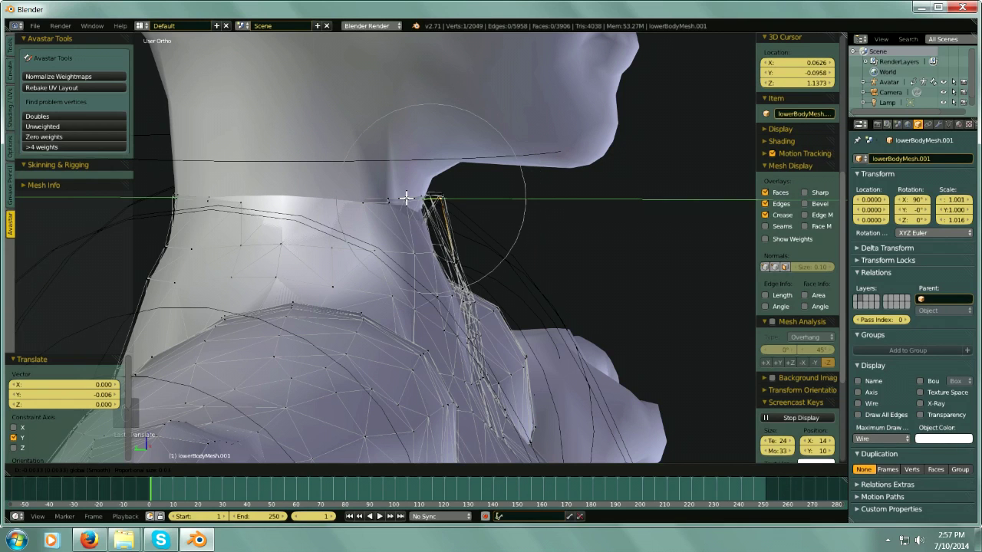
click(407, 198)
- Show the mesh mirror options and move a vertex on the side of the neck rim outward along X with a larger proportional influence
middle_drag(410, 200, 338, 198)
right_click(336, 197)
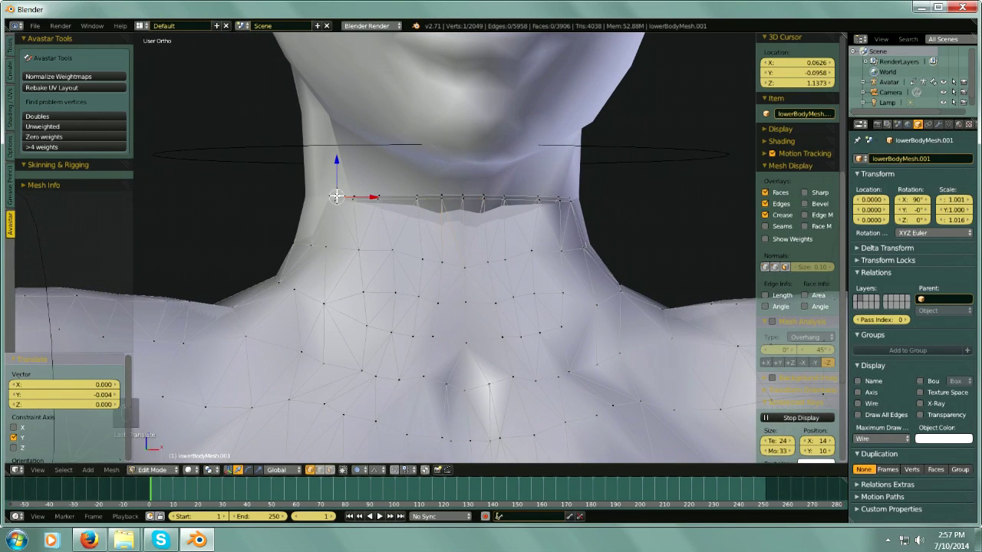
click(9, 145)
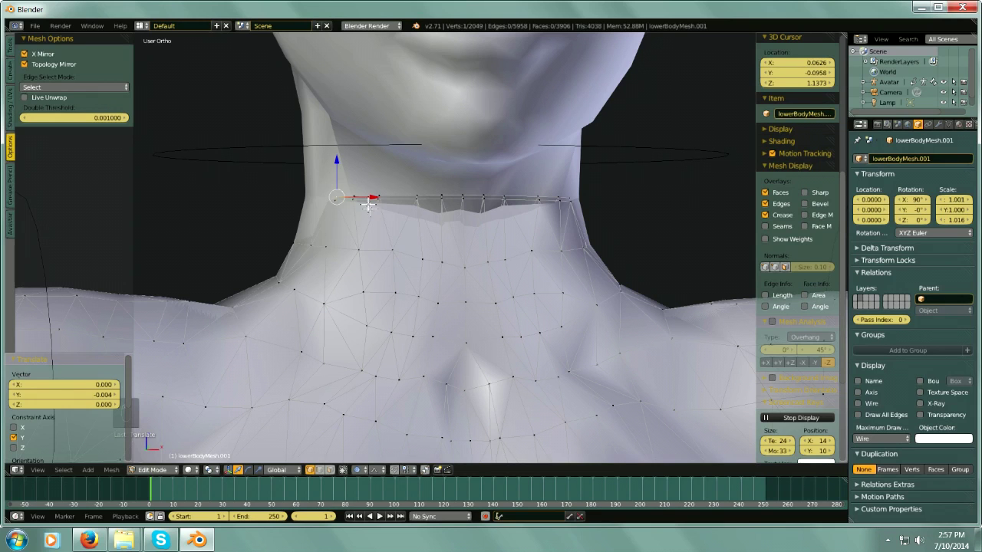
key(g)
key(x)
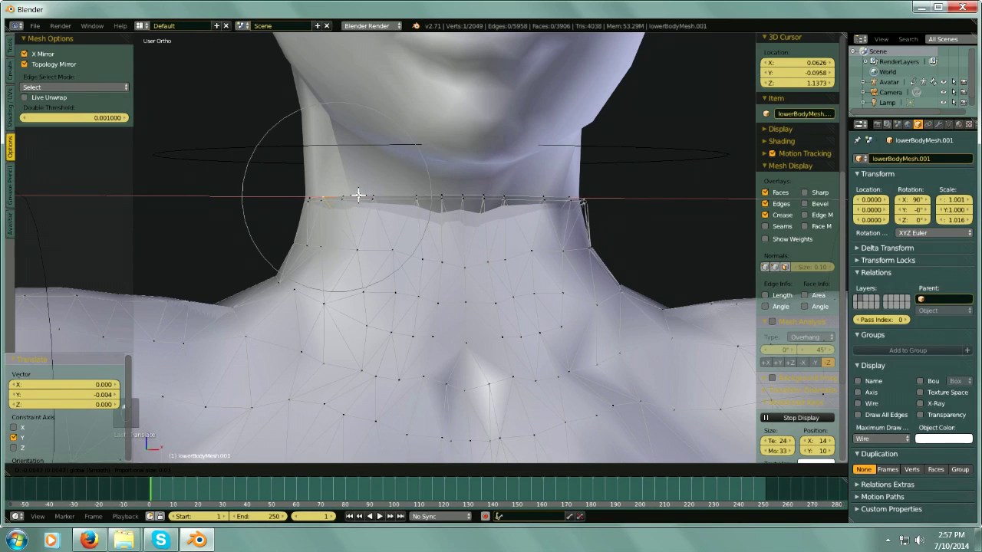
scroll(357, 196, up, 2)
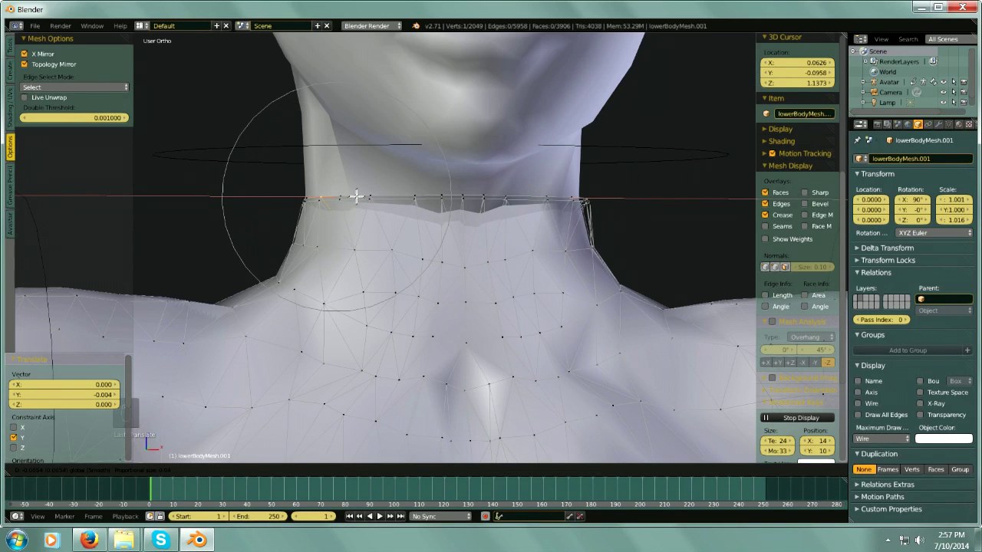
click(355, 198)
- Move a vertex at the side of the neck about -0.003 along X
middle_drag(354, 199, 288, 224)
middle_drag(322, 180, 406, 222)
key(minus)
drag(329, 196, 338, 197)
- Move a vertex on the back rim of the neck opening about 0.003 along Y
middle_drag(404, 273, 334, 279)
right_click(254, 182)
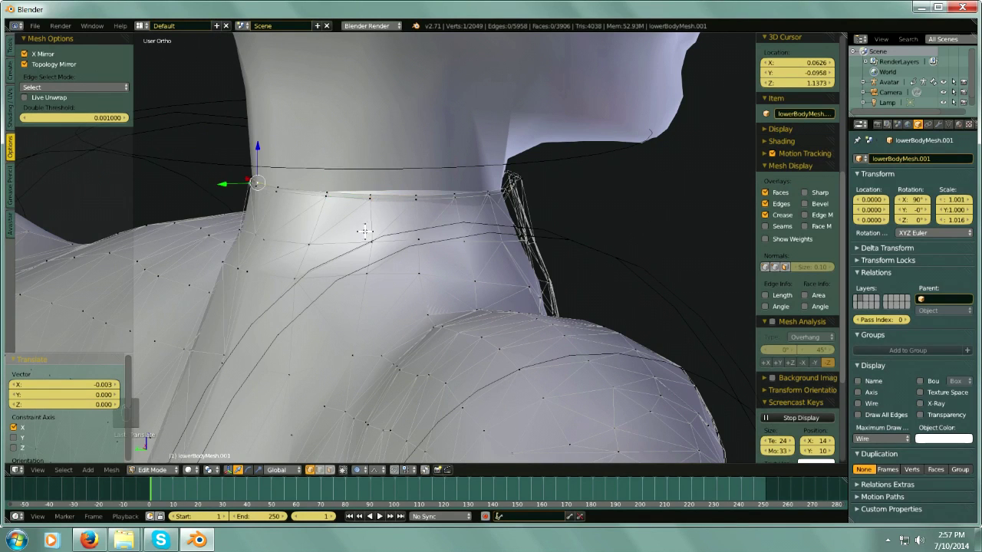
middle_drag(365, 232, 319, 229)
key(g)
key(y)
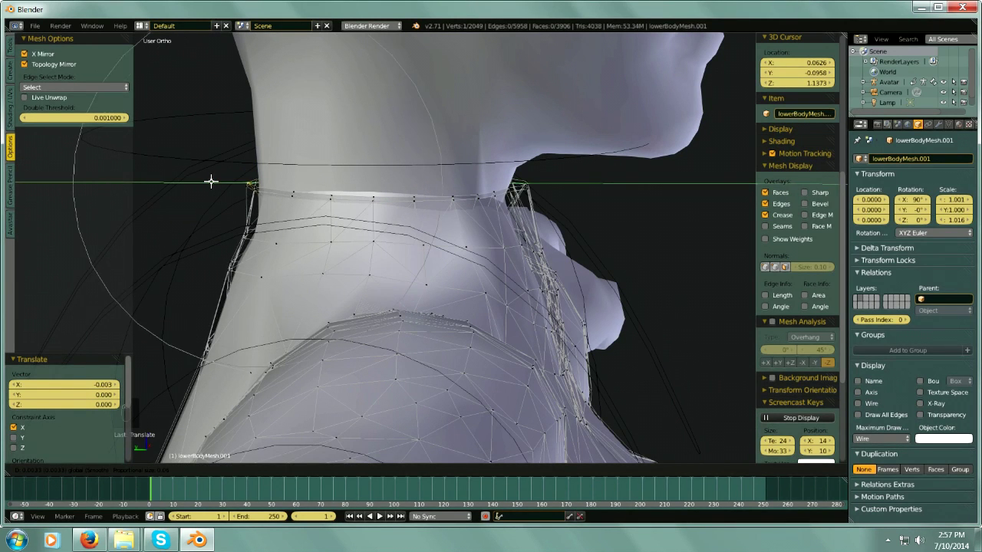
click(210, 181)
- Return the wetsuit mesh to Object Mode with most of the avatar in view
scroll(210, 182, down, 5)
middle_drag(430, 284, 265, 285)
key(minus)
shift+middle_drag(422, 392, 422, 212)
scroll(451, 286, down, 4)
key(minus)
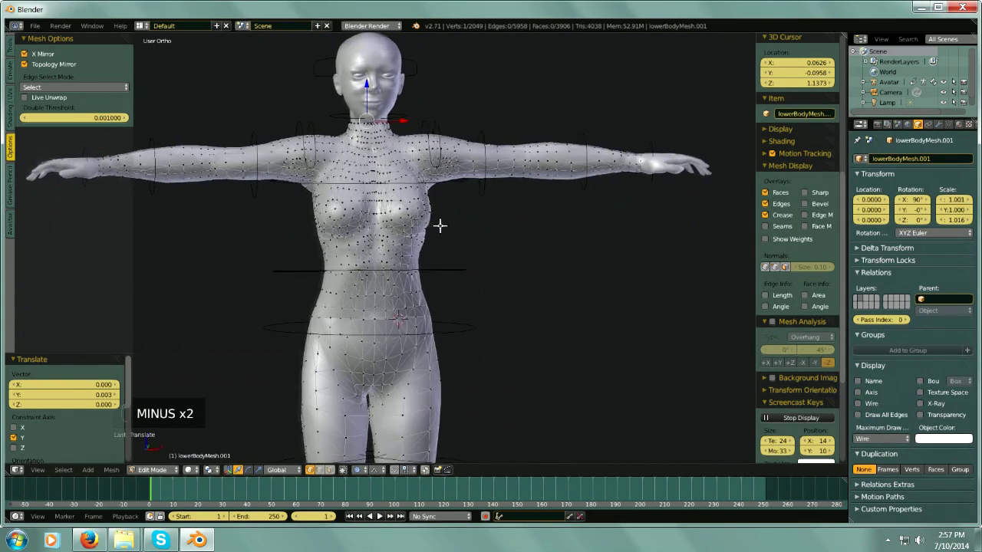
click(165, 471)
click(170, 458)
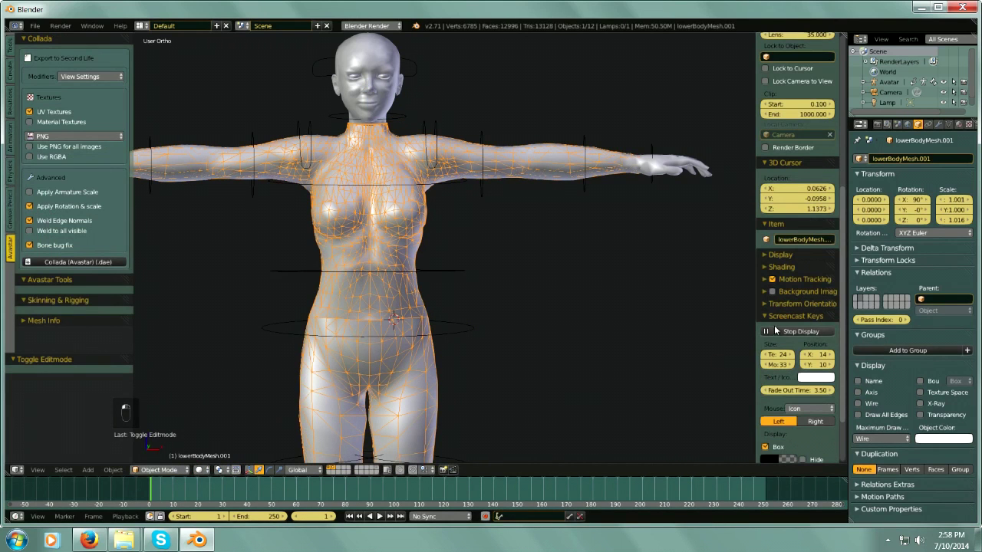
- Enable Matcap shading for the viewport and choose the dark red matcap
click(766, 267)
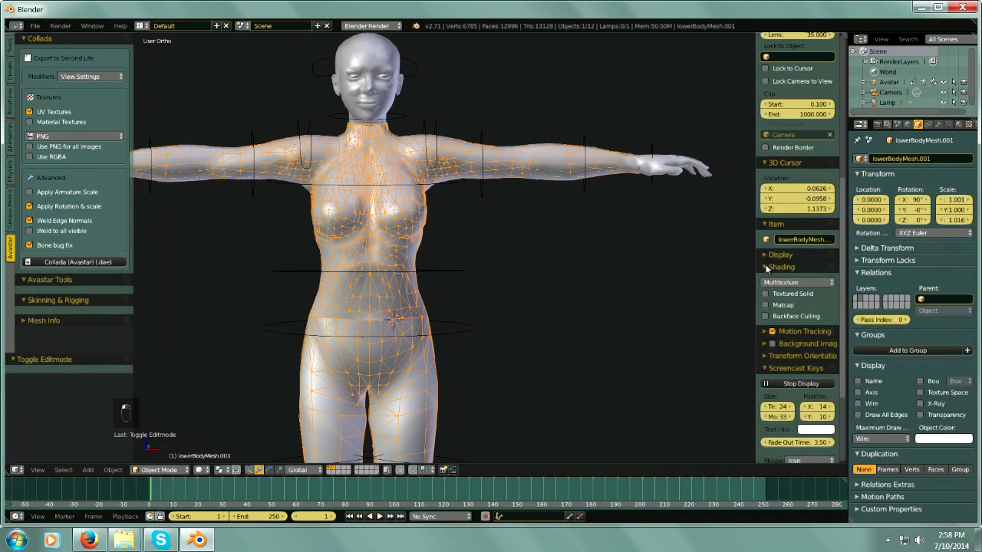
click(765, 305)
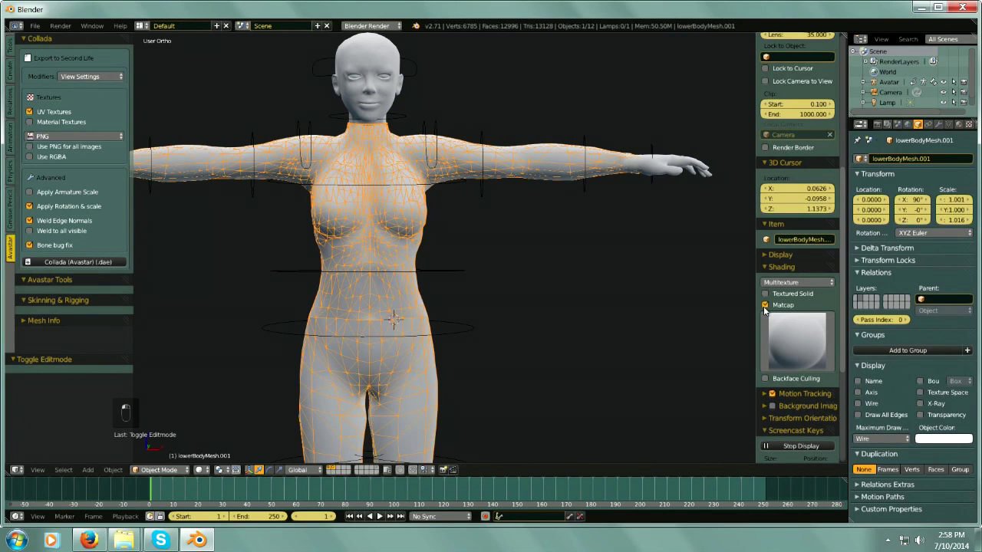
click(781, 344)
click(706, 284)
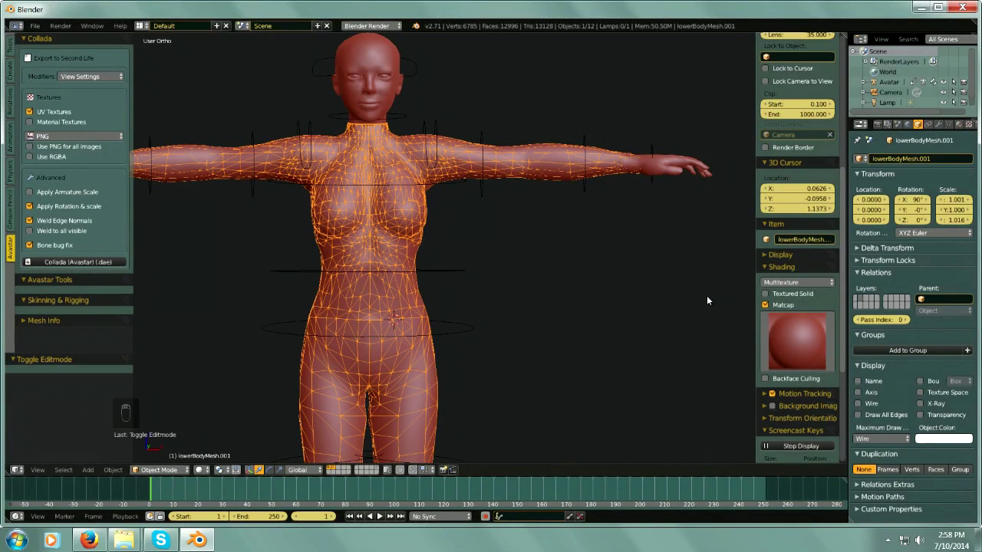
- Select the wetsuit mesh lowerBodyMesh.001 again, put it in Edit Mode and return the timeline to frame 1
click(166, 469)
click(168, 462)
right_click(409, 262)
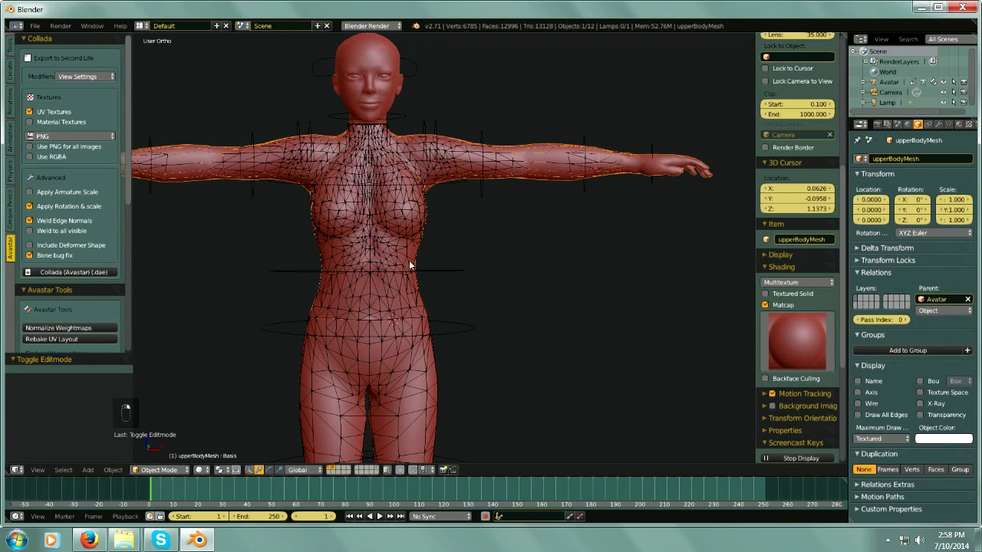
scroll(410, 306, down, 3)
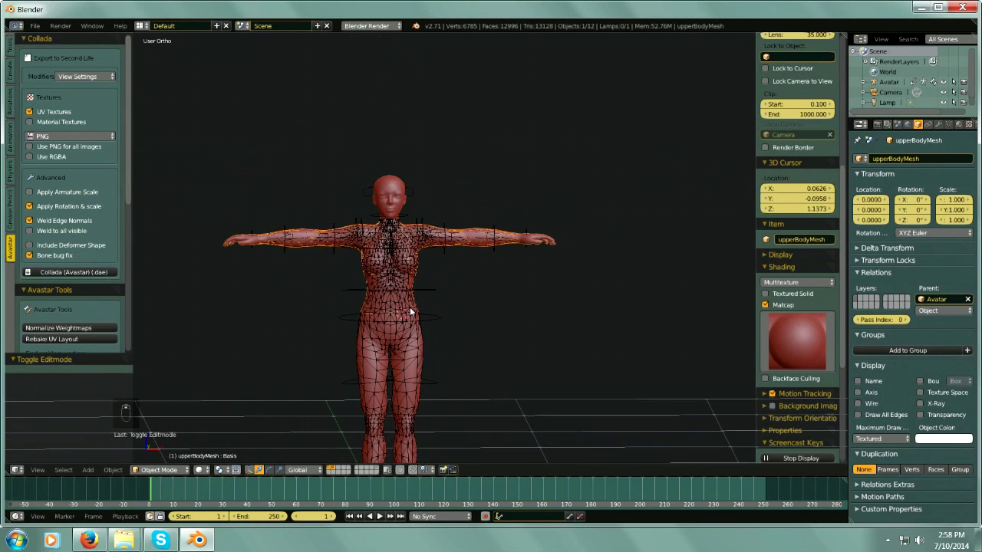
scroll(409, 306, up, 2)
right_click(354, 266)
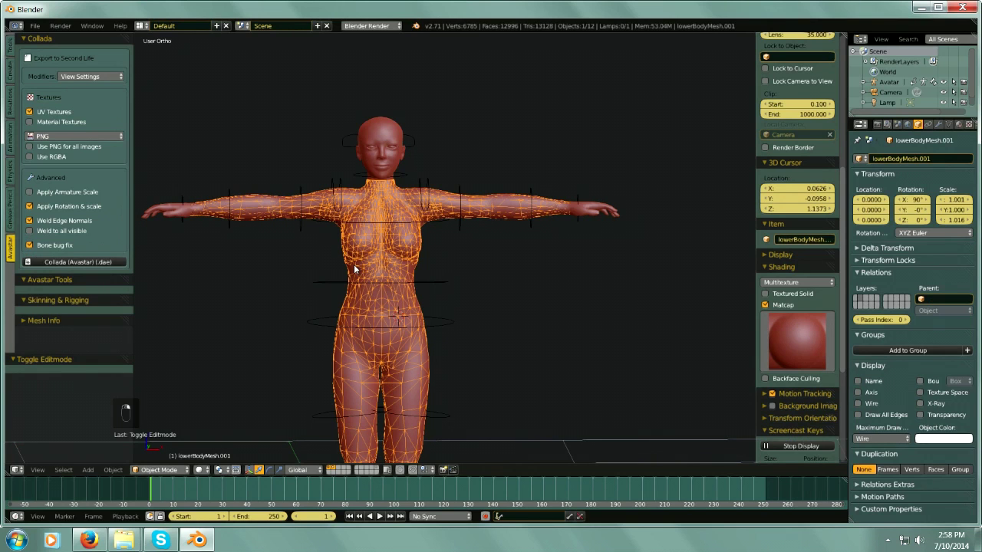
click(159, 470)
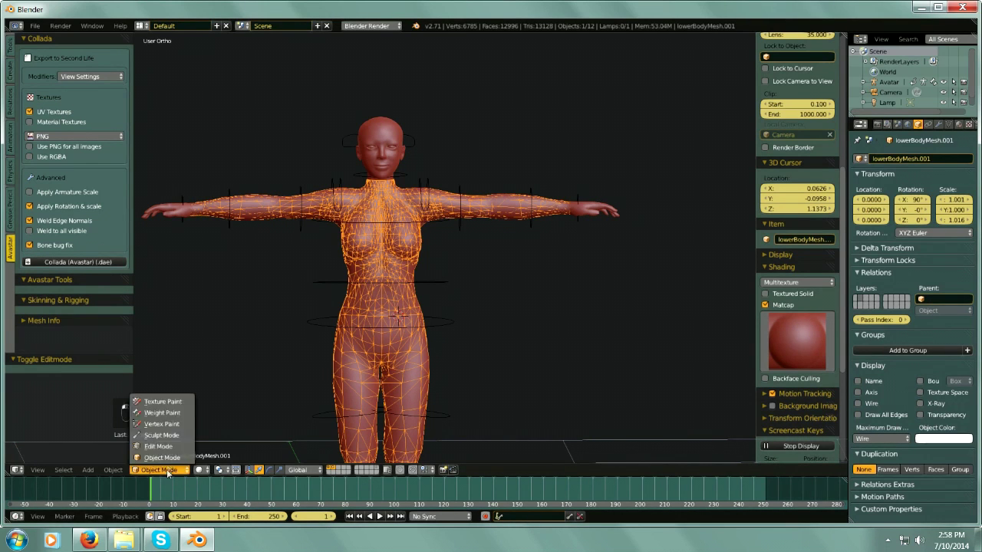
click(171, 501)
click(174, 471)
click(173, 455)
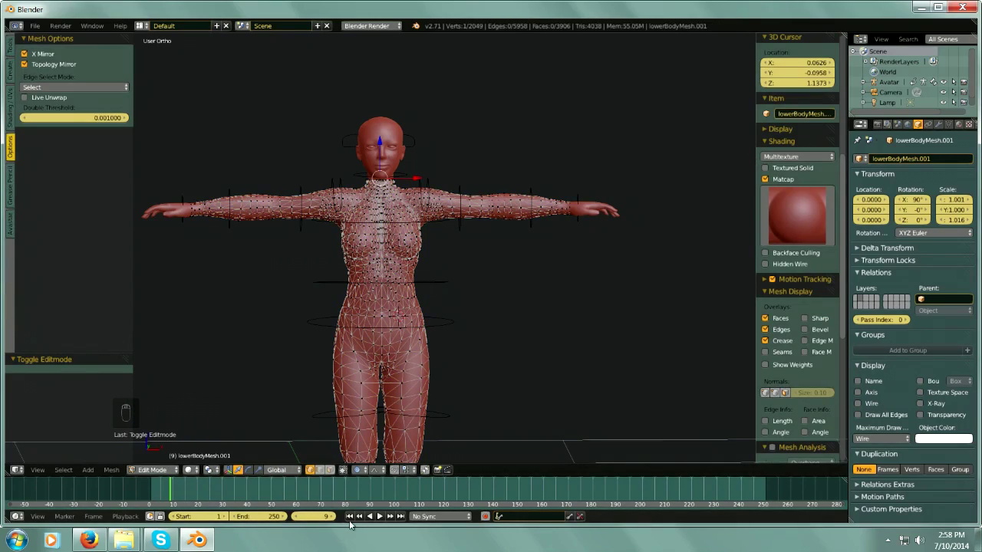
click(350, 517)
- Move the vertex at the back of the neck about 0.002 along Y
scroll(373, 189, up, 6)
middle_drag(373, 189, 484, 232)
key(minus)
scroll(402, 208, up, 4)
key(minus)
shift+middle_drag(411, 230, 512, 270)
middle_drag(394, 248, 501, 288)
key(g)
key(y)
click(330, 231)
- Select a vertex at the side base of the neck and move it about -0.005 along X
right_click(486, 245)
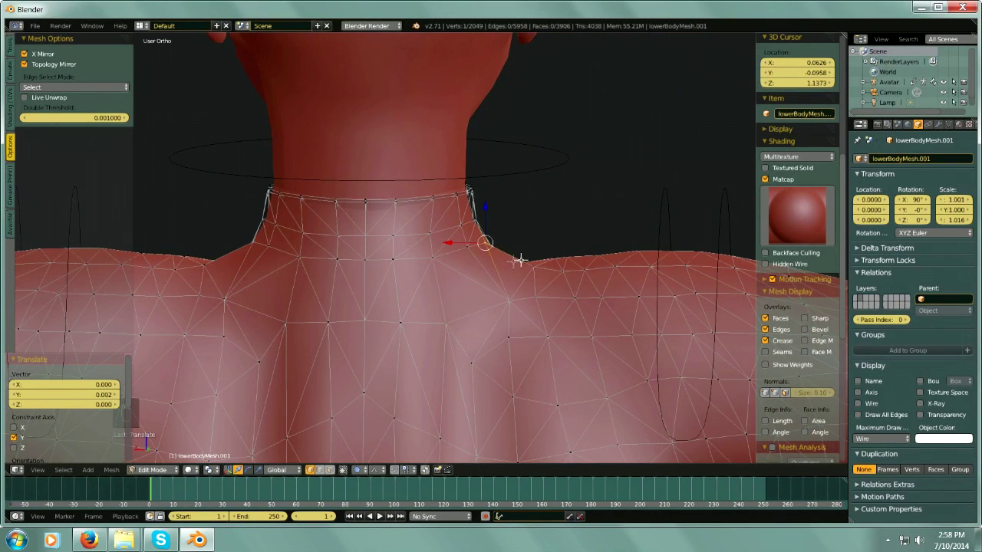
key(g)
key(x)
click(458, 243)
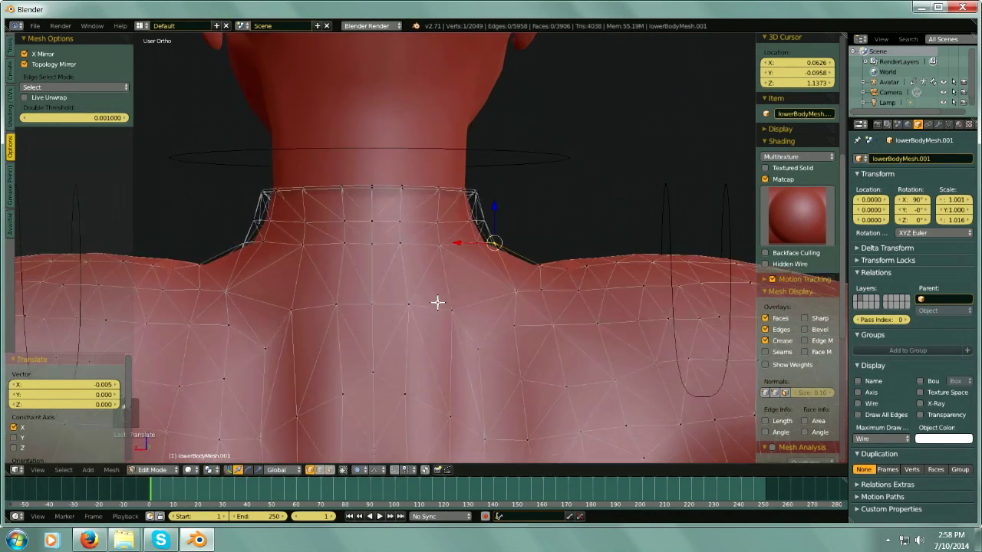
- Raise a wetsuit vertex on the shoulder beside the neck along Z
middle_drag(412, 326, 475, 287)
key(minus)
middle_drag(269, 256, 315, 284)
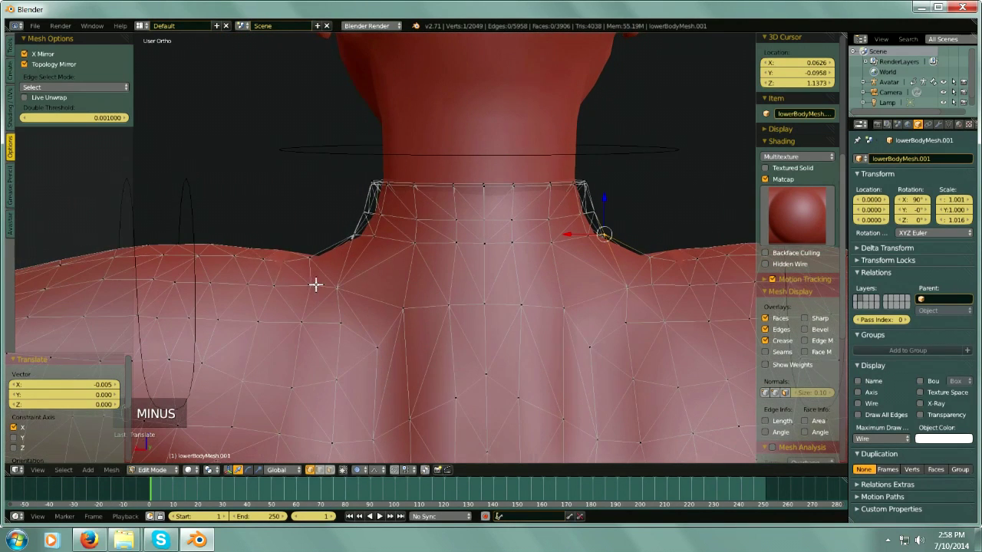
right_click(252, 243)
key(g)
key(z)
click(241, 207)
- Raise the wetsuit further out along the top of the shoulder by moving a vertex there up along Z
right_click(309, 256)
middle_drag(309, 255, 502, 138)
key(g)
key(z)
right_click(309, 214)
key(minus)
key(minus)
key(minus)
key(g)
key(z)
click(487, 121)
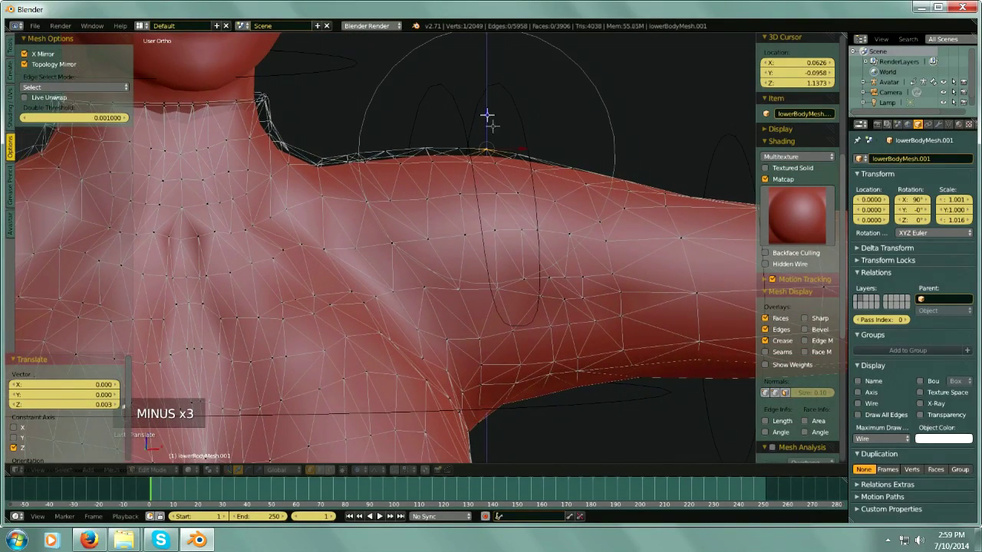
- Raise a vertex on top of the upper arm, just past the shoulder, about 0.002 along Z
middle_drag(596, 224, 593, 195)
right_click(584, 179)
drag(584, 145, 583, 140)
key(minus)
shift+middle_drag(598, 186, 561, 185)
middle_drag(465, 247, 434, 245)
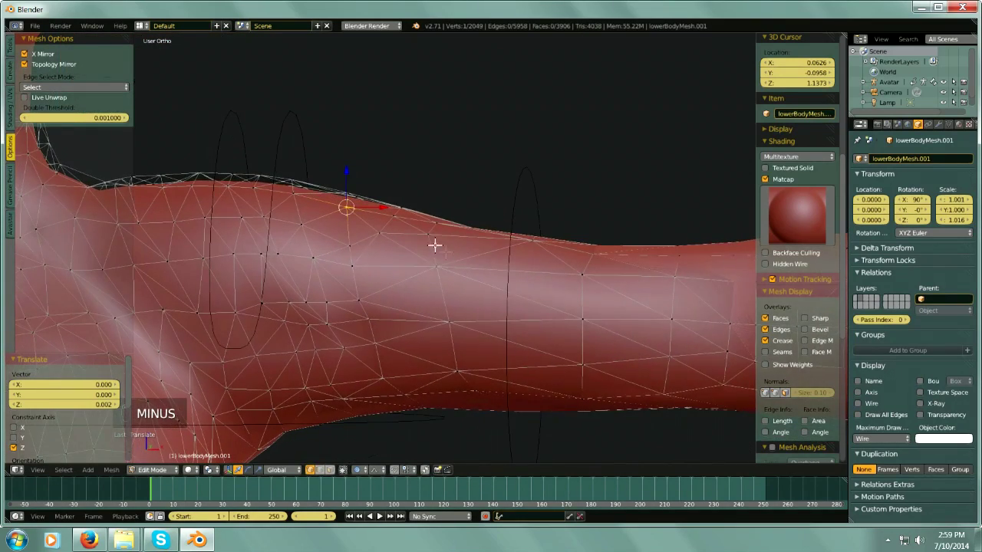
- Raise further vertices along the top of the arm toward the elbow along Z, by up to about 0.004
drag(434, 187, 436, 180)
middle_drag(493, 244, 513, 274)
drag(603, 215, 596, 202)
middle_drag(596, 201, 662, 264)
key(minus)
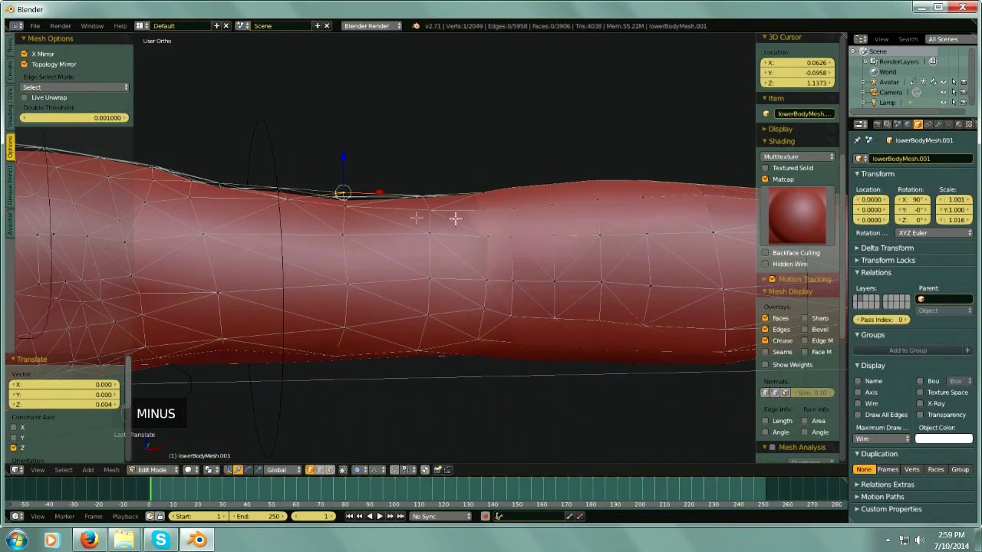
middle_drag(521, 217, 555, 217)
drag(506, 147, 550, 203)
- Move a vertex at the crease beside the arm about -0.002 along Y
middle_drag(550, 203, 501, 279)
right_click(448, 250)
drag(485, 253, 477, 254)
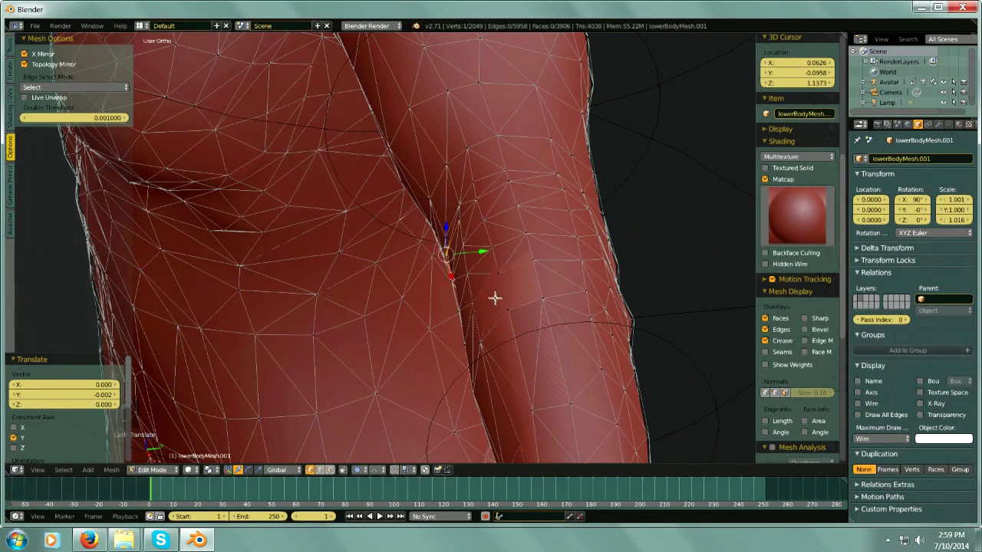
- Raise a vertex on top of the forearm about 0.002 along Z
middle_drag(526, 309, 612, 279)
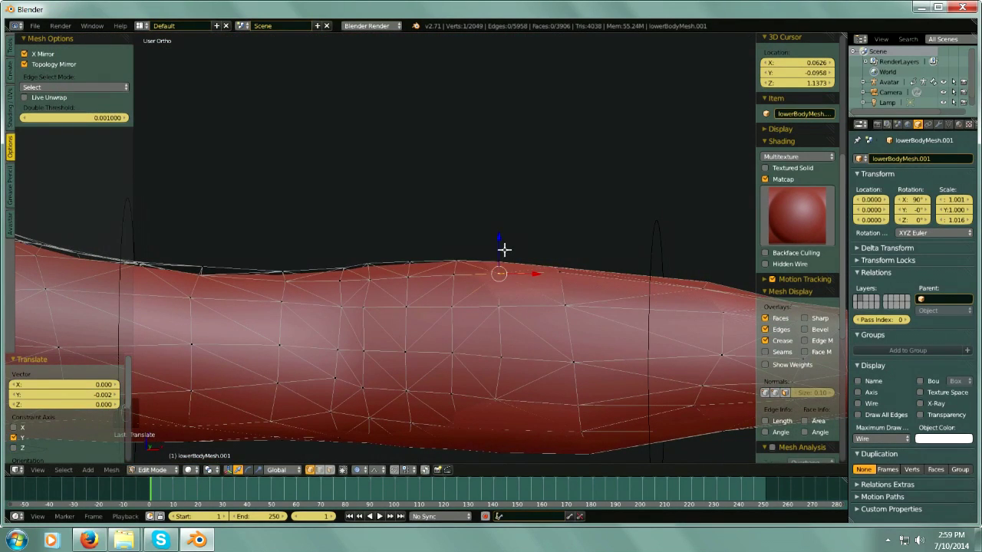
key(g)
key(z)
drag(499, 238, 500, 238)
key(minus)
- Lower a vertex on the underside of the forearm slightly along Z
middle_drag(558, 333, 551, 219)
middle_drag(563, 346, 549, 343)
key(g)
key(z)
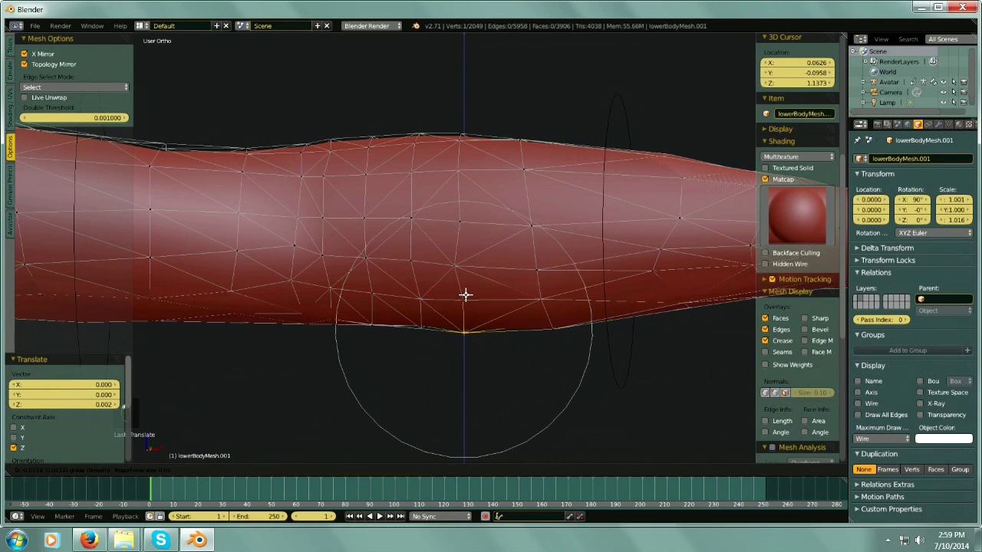
click(465, 296)
key(minus)
shift+middle_drag(475, 353, 545, 297)
- Move a vertex on the underside of the arm near the elbow about -0.002 along Z
middle_drag(348, 270, 377, 284)
drag(378, 256, 377, 262)
middle_drag(376, 261, 394, 315)
key(minus)
shift+middle_drag(395, 315, 557, 285)
middle_drag(316, 268, 331, 282)
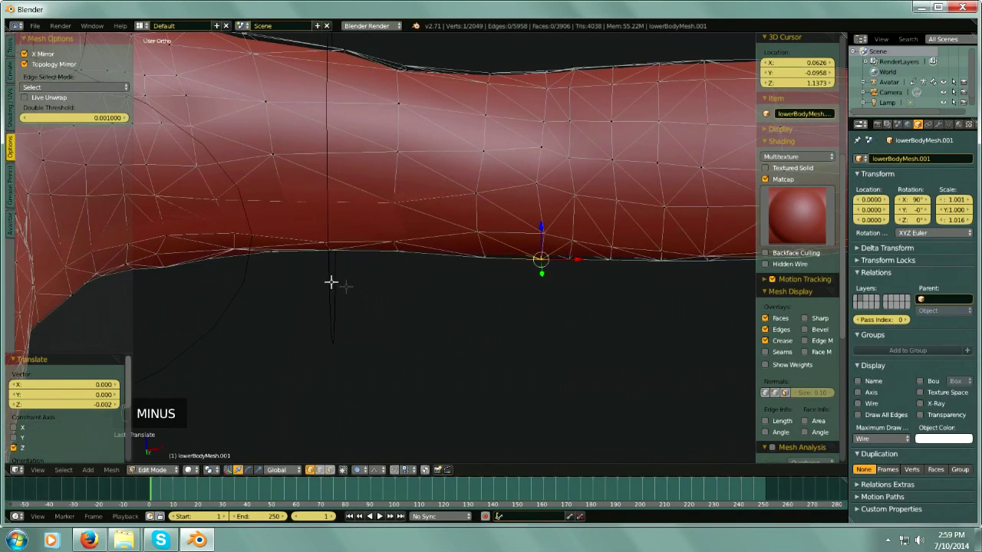
- Lower vertices along the underside of the upper arm toward the armpit by about 0.002 to 0.003 along Z
middle_drag(325, 241, 379, 283)
drag(324, 203, 323, 206)
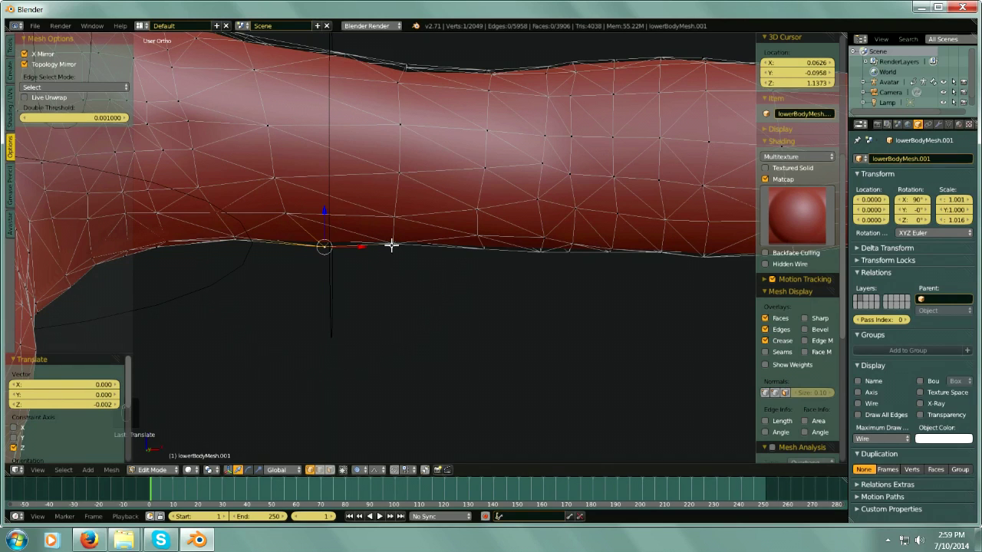
drag(395, 209, 418, 206)
key(minus)
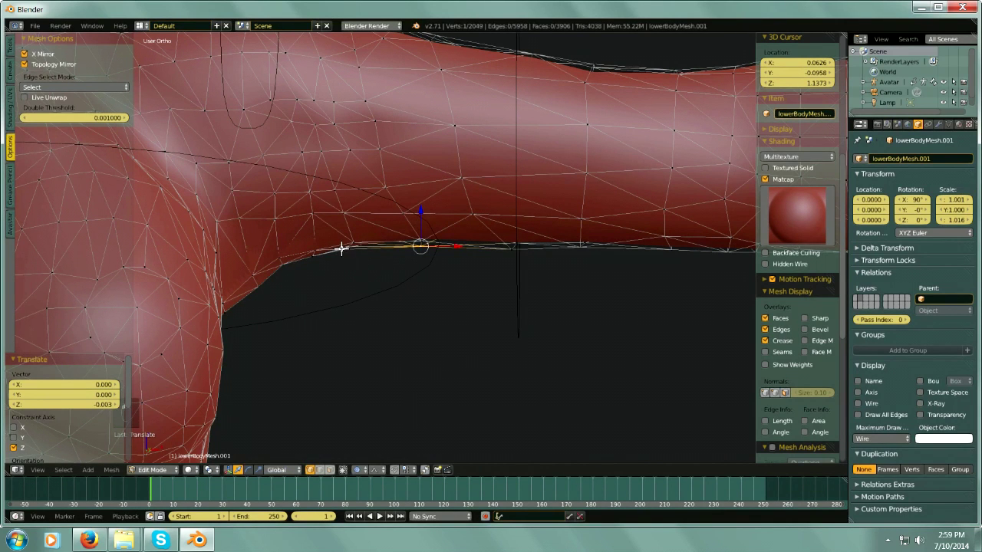
drag(342, 214, 343, 219)
middle_drag(422, 274, 386, 381)
key(minus)
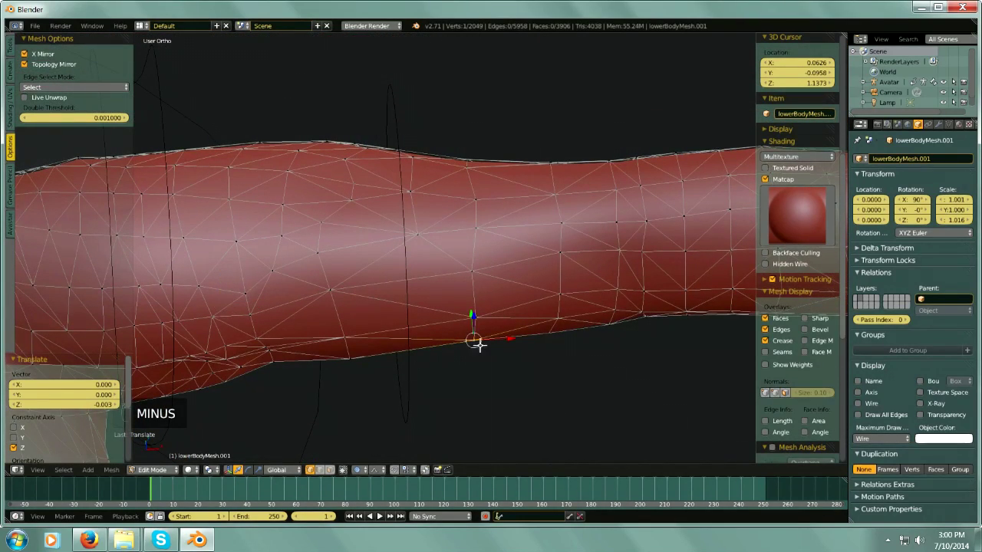
- Pull vertices along the front edge of the arm forward along Y, the one nearest the shoulder by about -0.002
middle_drag(495, 353, 492, 362)
drag(471, 310, 471, 314)
drag(348, 324, 348, 331)
shift+middle_drag(400, 412, 587, 327)
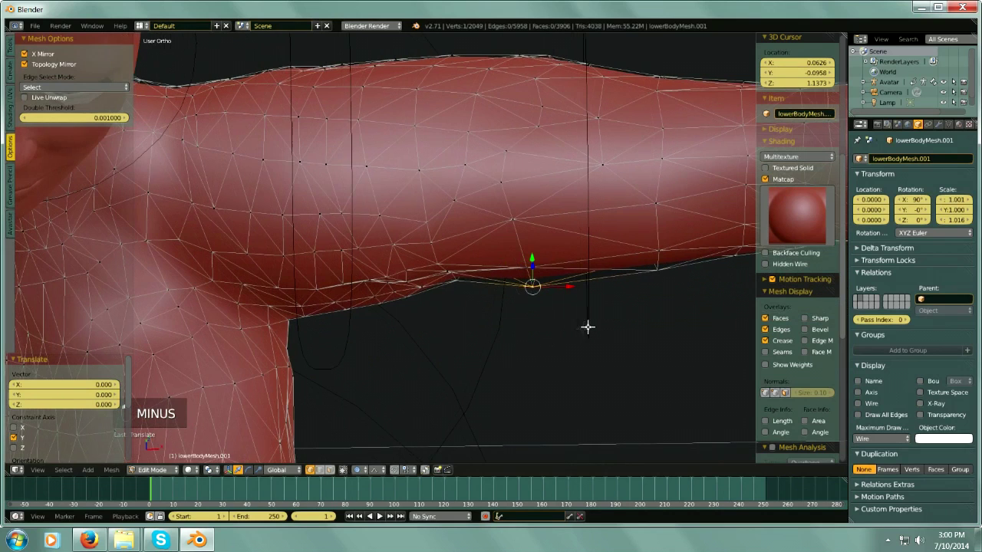
mouse_move(458, 251)
mouse_down()
mouse_move(452, 263)
mouse_move(449, 255)
mouse_up()
scroll(453, 255, down, 1)
mouse_move(445, 259)
middle_down()
mouse_move(484, 263)
mouse_move(445, 252)
middle_up()
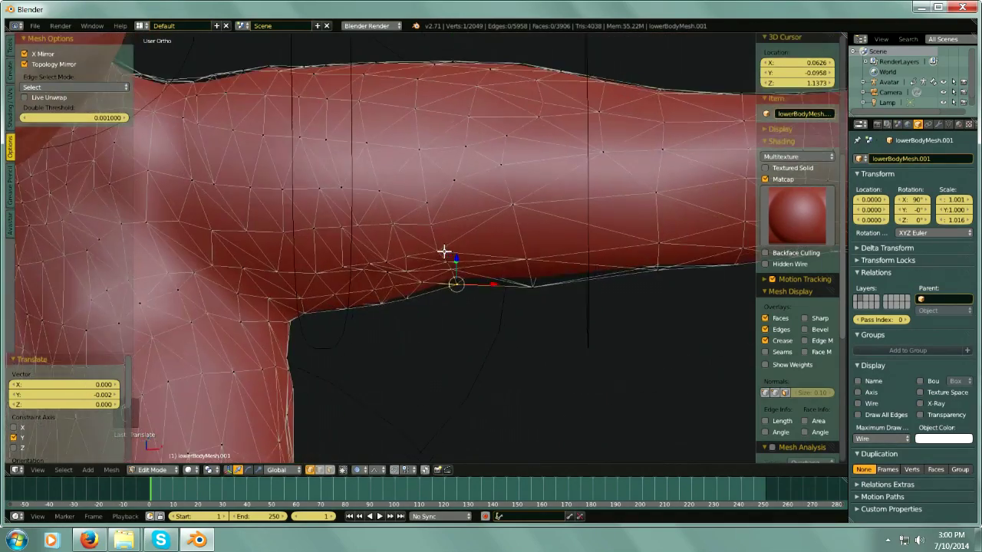
- Move a front vertex between chest and armpit along Y, adjusting the size of the proportional influence
key(minus)
shift+middle_drag(469, 301, 594, 230)
middle_drag(554, 303, 595, 410)
key(minus)
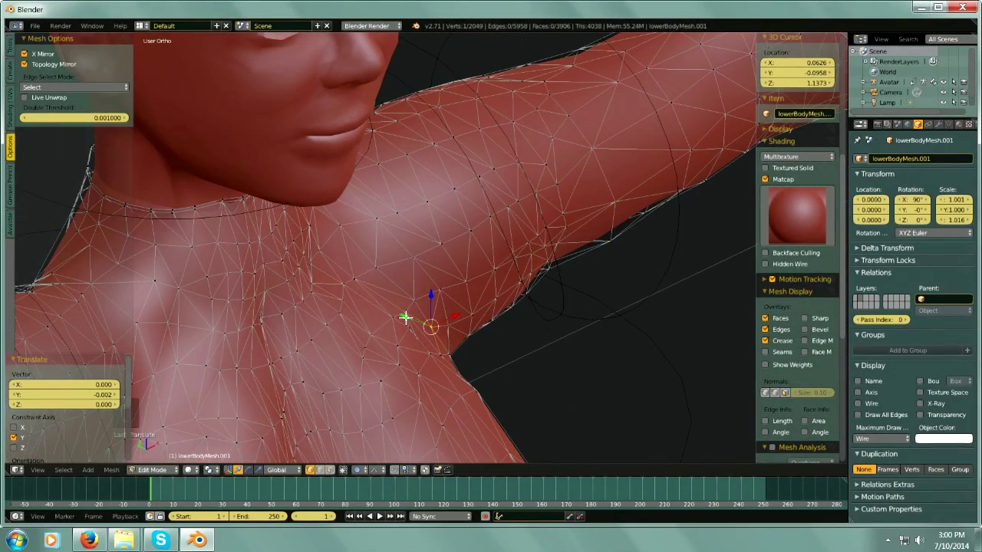
key(g)
key(y)
scroll(408, 317, up, 3)
click(530, 365)
- Move a vertex at the front shoulder crease about 0.003 along X and -0.006 along Y
middle_drag(544, 373, 482, 341)
drag(484, 330, 489, 332)
shift+middle_drag(548, 357, 519, 271)
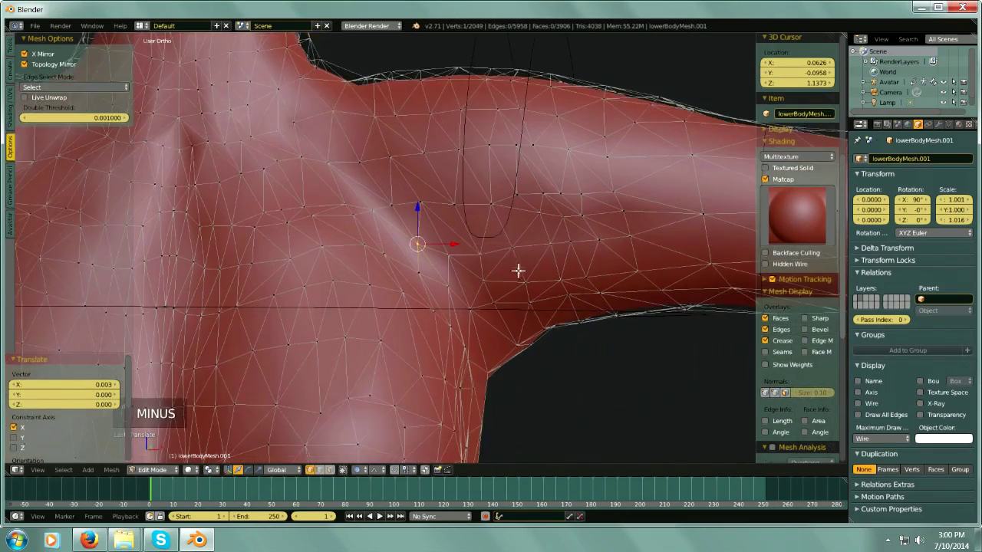
key(minus)
middle_drag(421, 272, 485, 305)
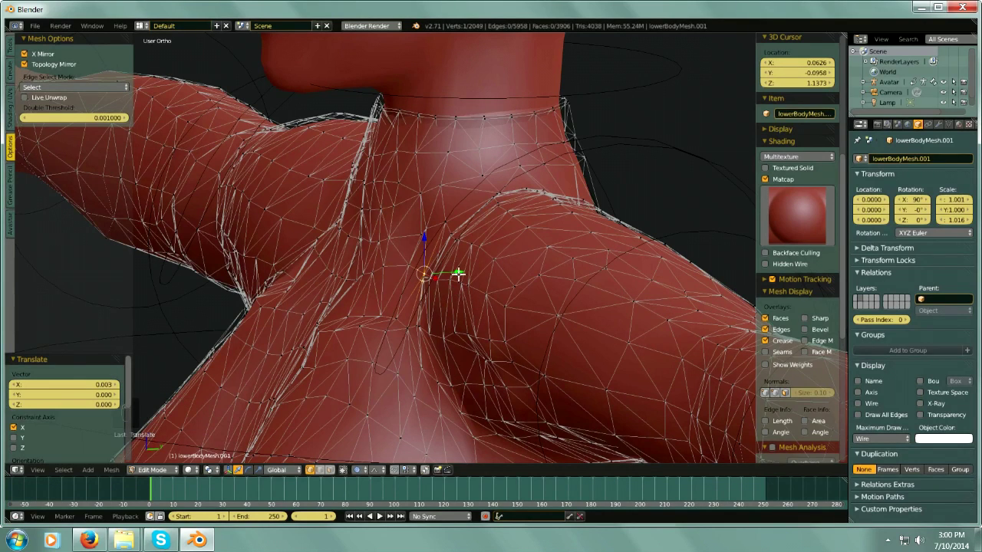
drag(458, 273, 448, 272)
middle_drag(479, 278, 581, 280)
middle_drag(410, 186, 435, 182)
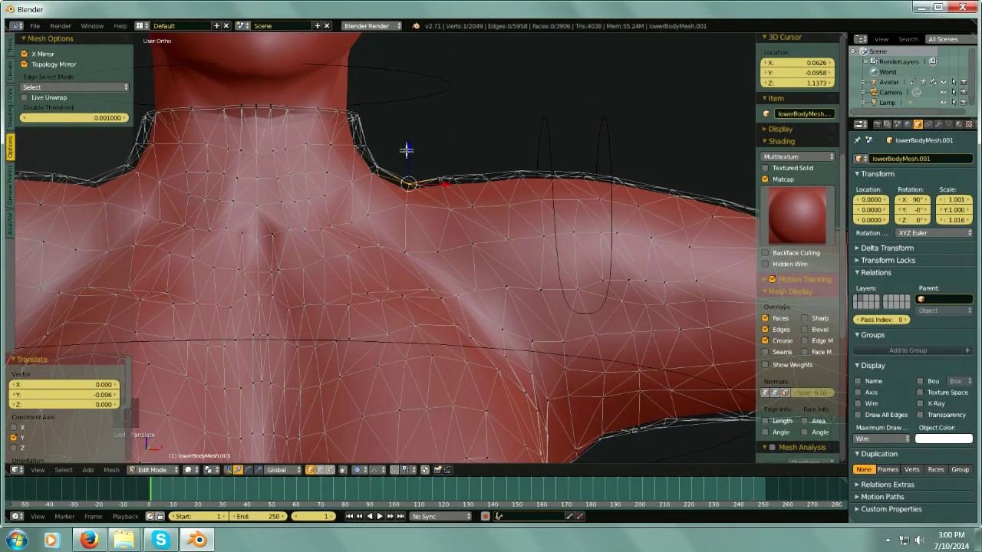
- Raise the vertex at the base of the neck on the shoulder line by about 0.002 along Z
key(g)
key(z)
scroll(405, 145, up, 5)
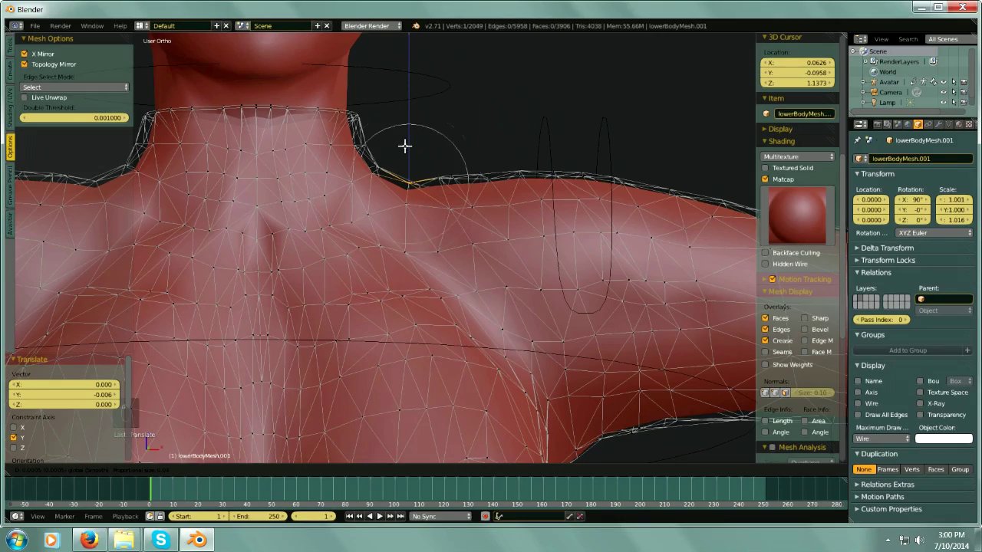
click(405, 142)
- Lower two vertices on the underside of the forearm, the one nearer the wrist by about -0.003 along Z
middle_drag(404, 142, 423, 228)
key(minus)
key(minus)
scroll(567, 207, down, 2)
key(minus)
scroll(609, 244, down, 6)
middle_drag(531, 254, 290, 270)
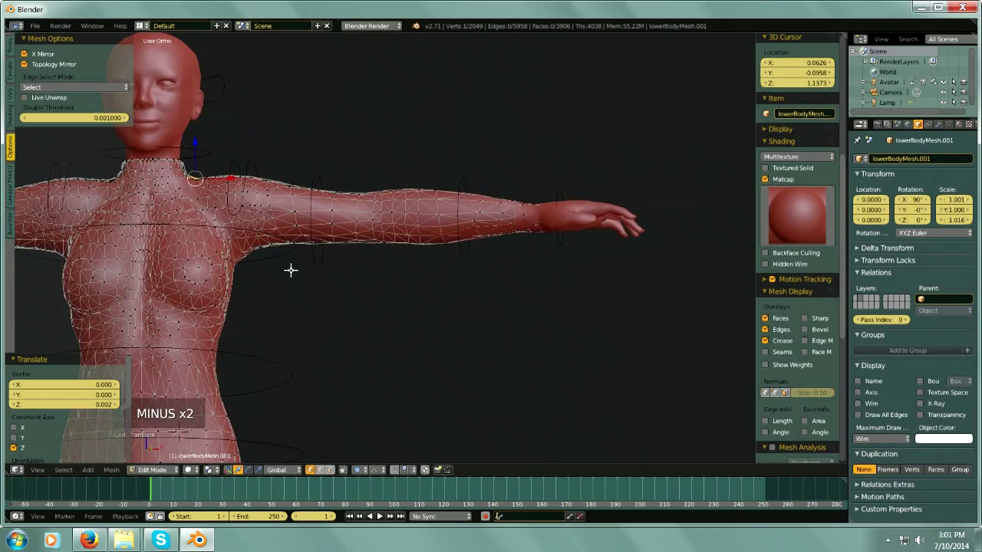
key(minus)
scroll(442, 191, up, 6)
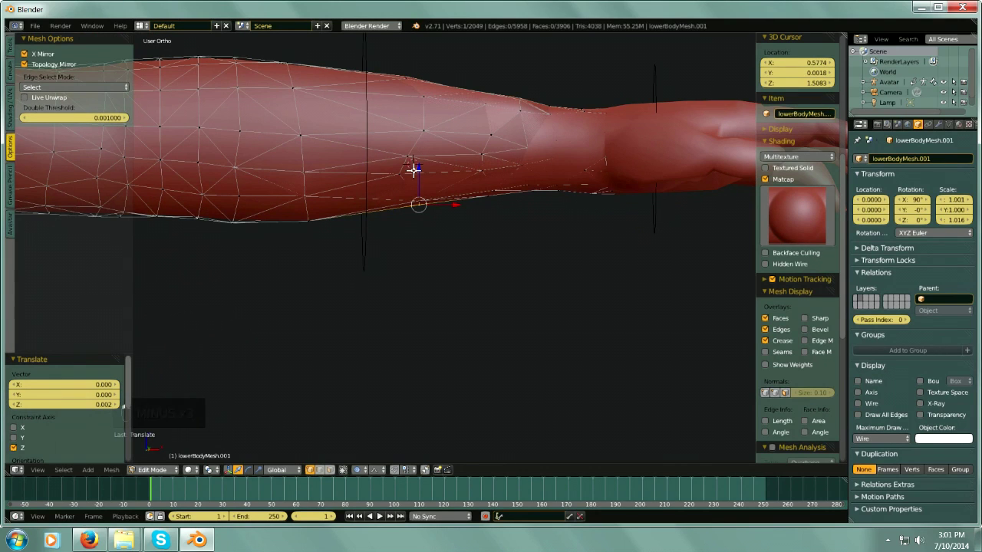
key(g)
key(z)
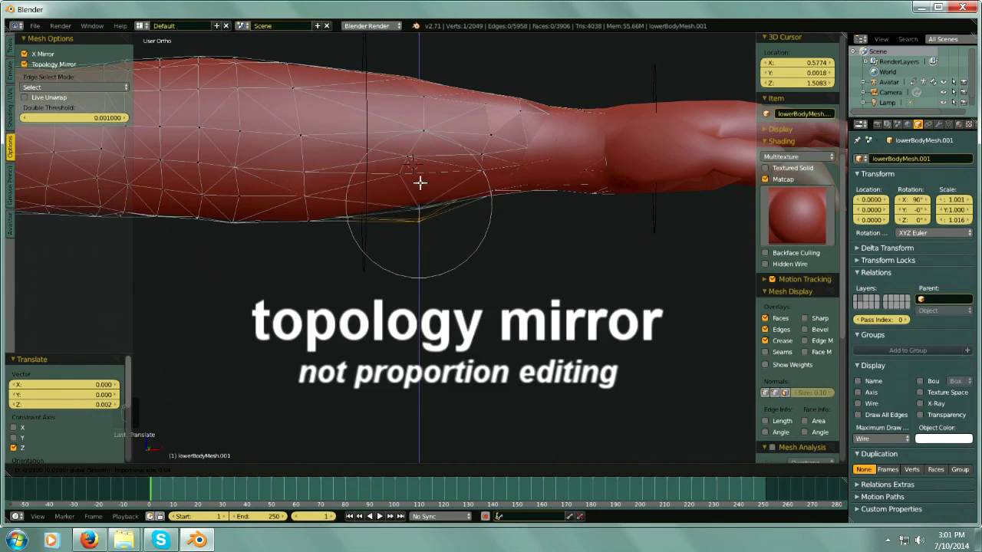
click(418, 174)
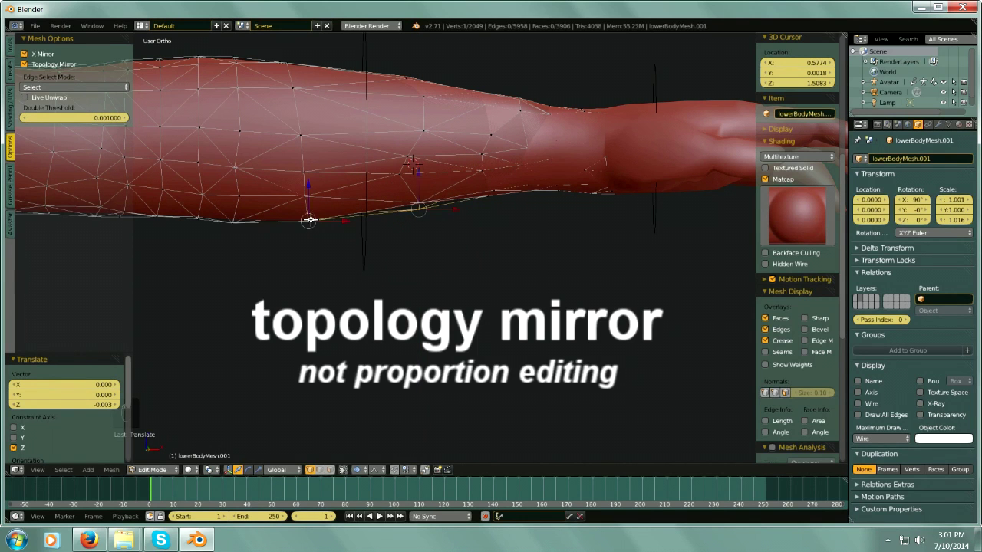
drag(309, 187, 309, 193)
- Pull a sunken vertex on the front of the wrist forward by about -0.005 along Y
middle_drag(349, 213, 429, 231)
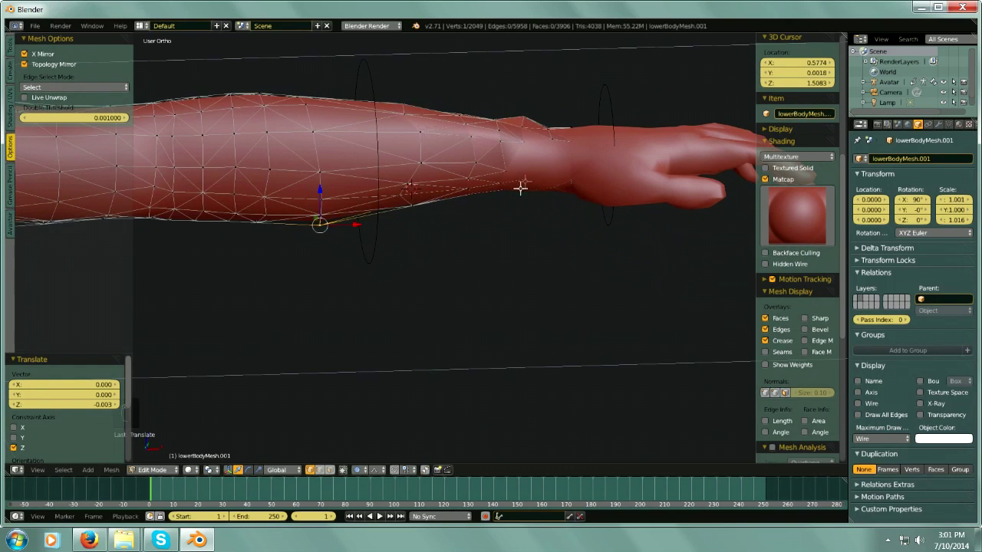
middle_drag(554, 169, 566, 153)
drag(565, 153, 563, 145)
middle_drag(563, 145, 595, 120)
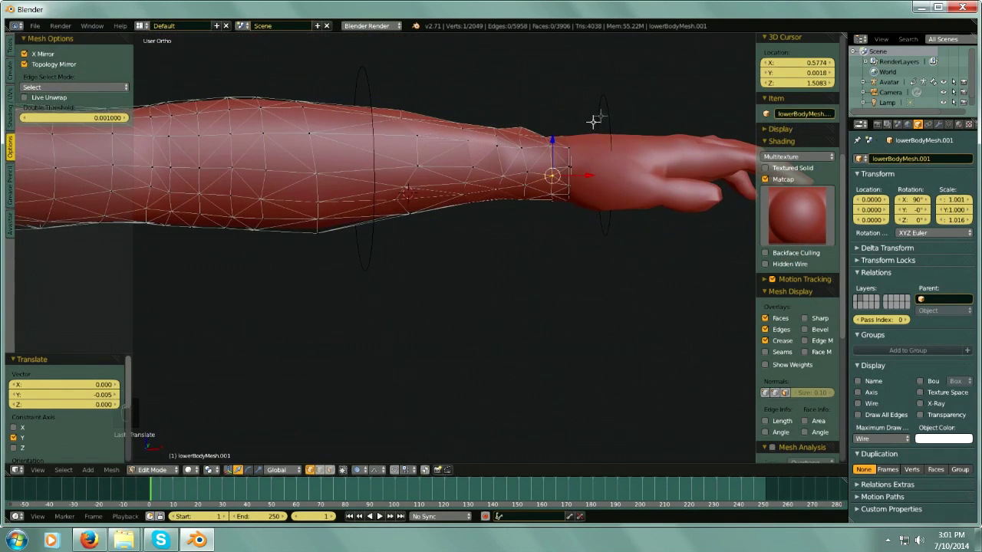
- Raise a vertex on top of the wrist and lower one on its underside by about -0.004 along Z
drag(542, 109, 546, 101)
middle_drag(558, 122, 564, 138)
middle_drag(521, 206, 538, 204)
drag(501, 164, 500, 168)
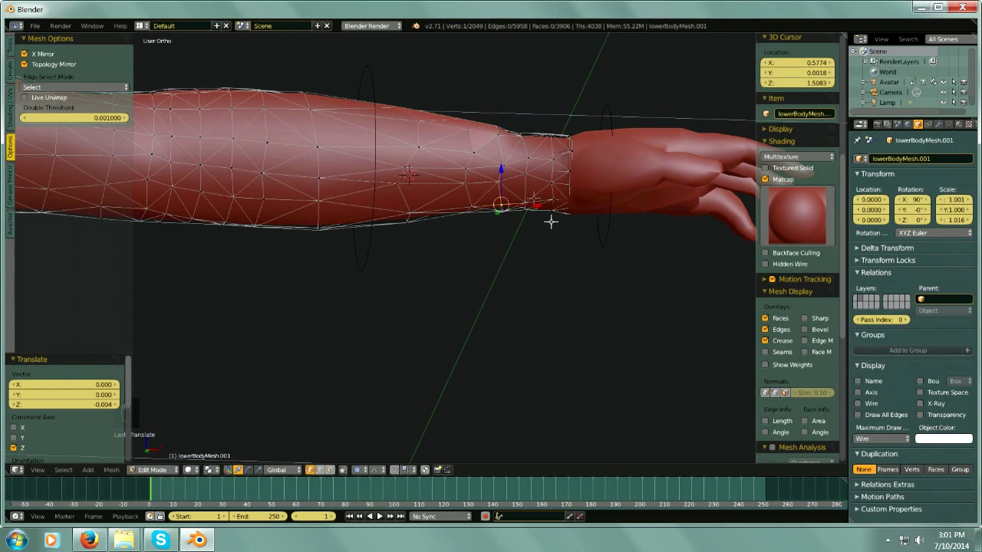
- Move vertices around the sleeve's cuff edge away from the wrist, the last one by about -0.002 along Y
middle_drag(550, 219, 537, 228)
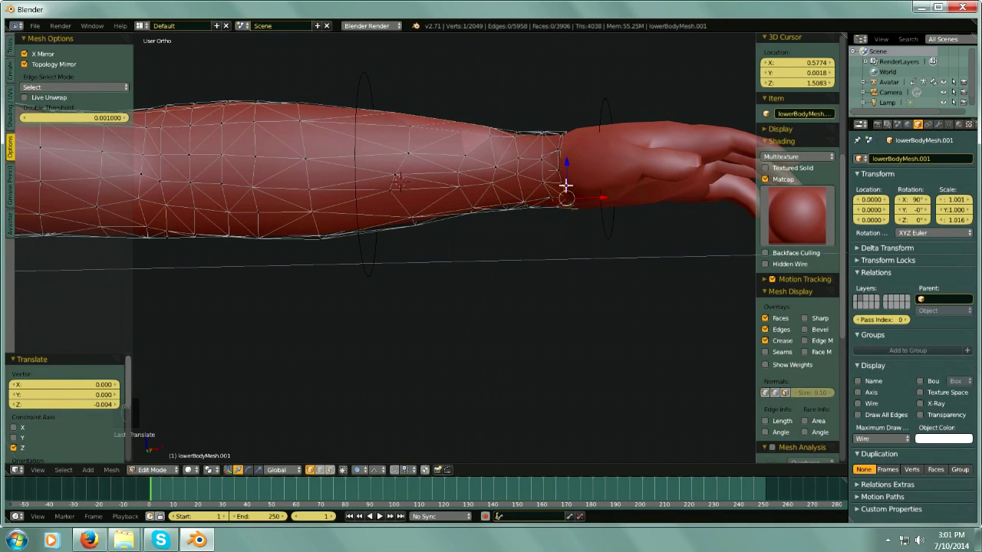
drag(569, 163, 583, 197)
middle_drag(583, 197, 581, 265)
drag(587, 191, 587, 184)
mouse_move(588, 184)
middle_down()
mouse_move(537, 169)
mouse_move(592, 185)
middle_up()
drag(586, 171, 588, 171)
mouse_move(588, 171)
middle_down()
mouse_move(636, 153)
mouse_move(605, 125)
mouse_move(496, 138)
mouse_move(471, 112)
mouse_move(512, 92)
middle_up()
- Move the vertex in the wrist crease beside the cuff outward, adjusting the size of the proportional influence
middle_drag(621, 133, 509, 212)
scroll(519, 169, up, 6)
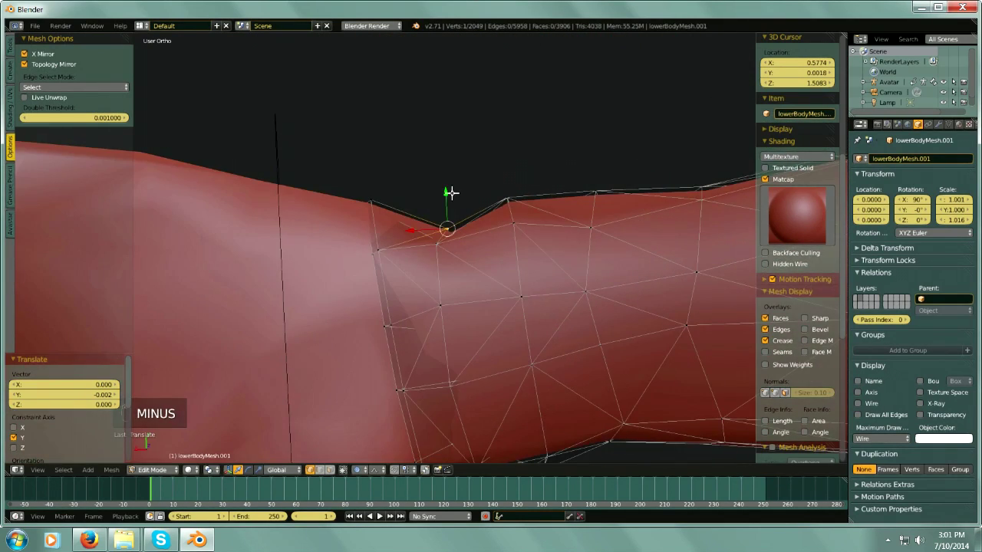
key(g)
scroll(439, 182, up, 7)
click(488, 193)
- Pull two vertices at the back edge of the cuff outward by about 0.003 along Y
middle_drag(489, 193, 552, 302)
right_click(443, 262)
mouse_move(452, 286)
mouse_down()
mouse_move(462, 302)
mouse_move(458, 291)
mouse_up()
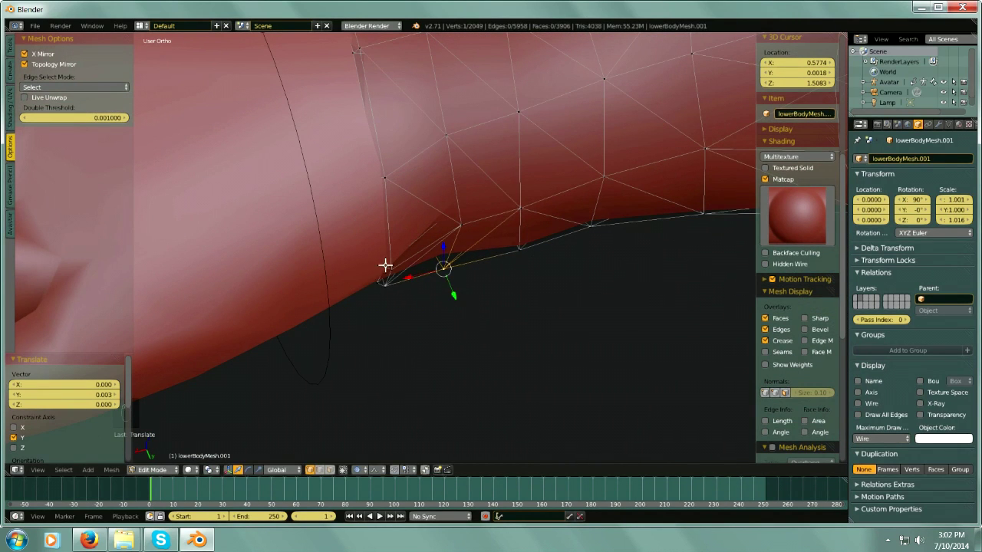
mouse_move(395, 301)
mouse_down()
mouse_move(391, 292)
mouse_move(399, 303)
mouse_up()
- Raise the sunken vertices on the upper side of the sleeve's cuff edge along Z
scroll(390, 292, down, 7)
middle_drag(460, 314, 381, 185)
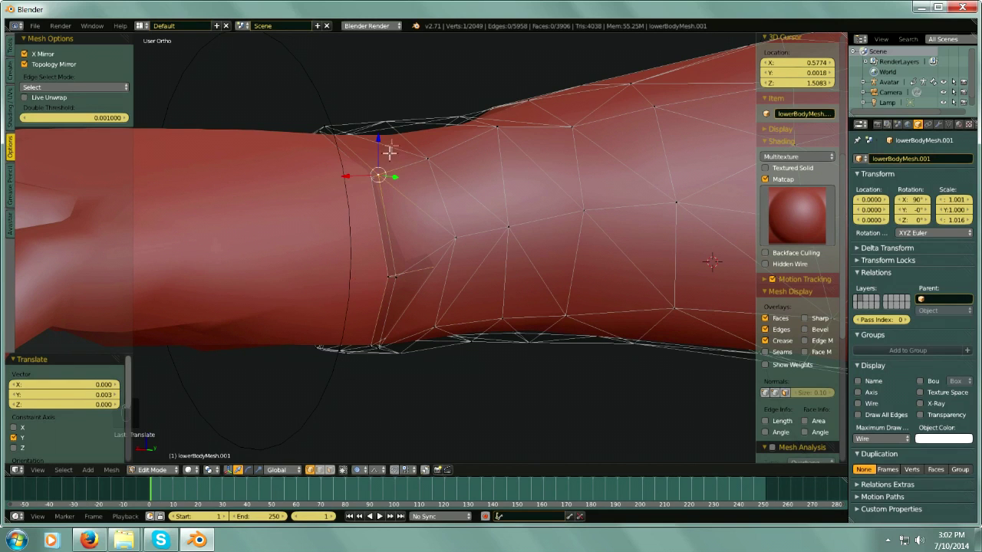
drag(379, 136, 379, 125)
middle_drag(379, 125, 380, 114)
key(minus)
drag(323, 189, 324, 179)
- Raise two vertices on top of the wrist behind the cuff by about 0.004 and 0.003 along Z
middle_drag(324, 180, 380, 204)
drag(439, 191, 425, 168)
middle_drag(542, 246, 620, 237)
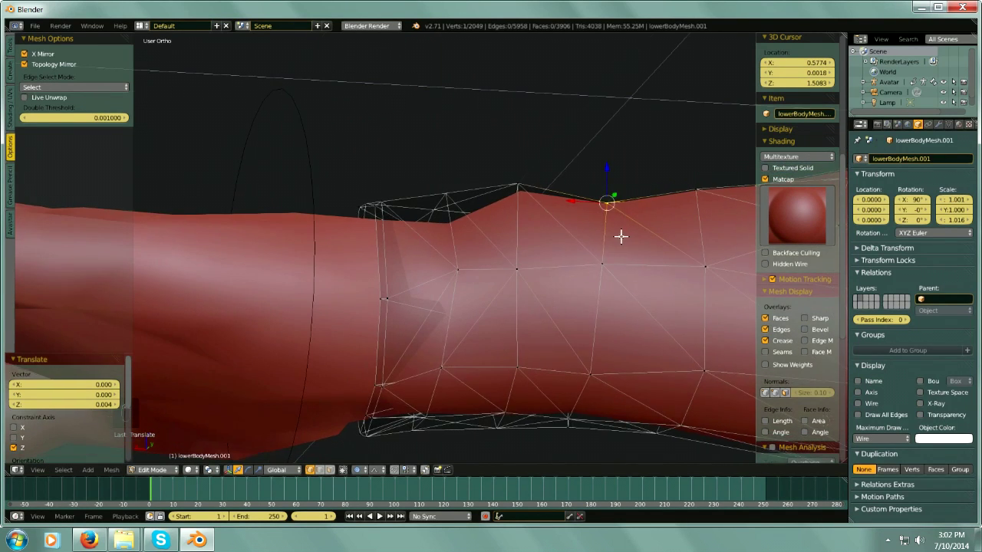
drag(611, 175, 600, 160)
- Pull a vertex on the little-finger side of the wrist outward by about 0.004 along Y with a resized proportional influence
middle_drag(600, 160, 734, 304)
key(minus)
key(minus)
key(minus)
key(minus)
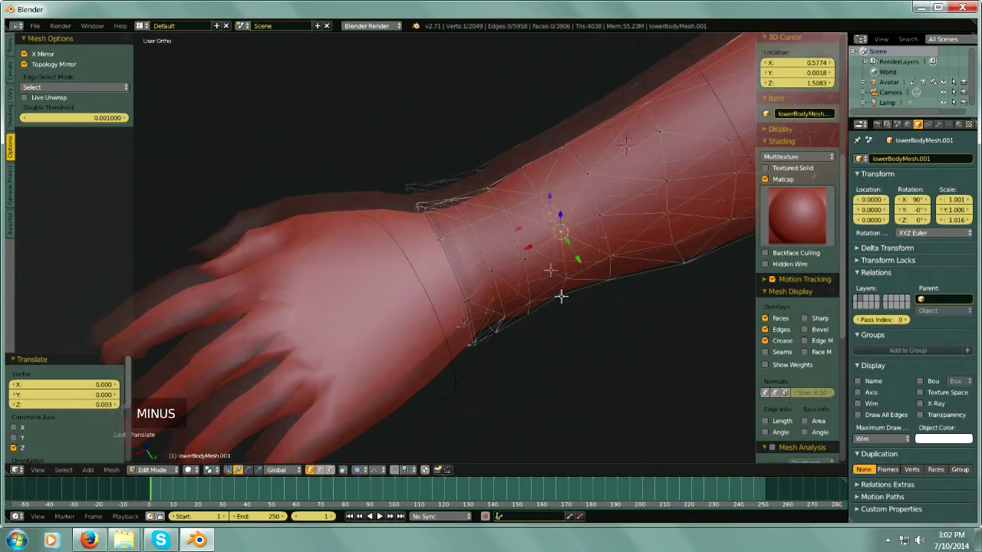
shift+middle_drag(561, 297, 532, 241)
middle_drag(569, 281, 561, 288)
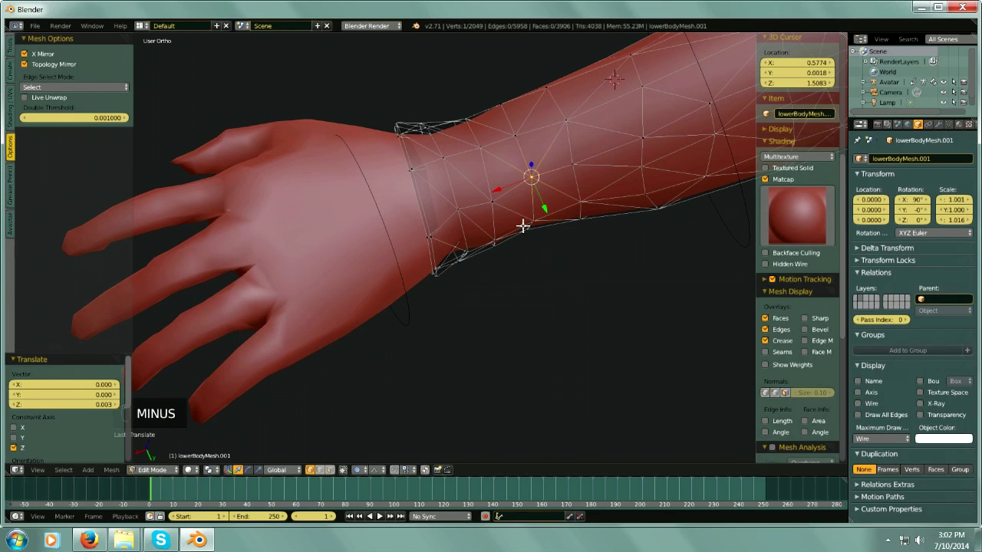
key(g)
key(y)
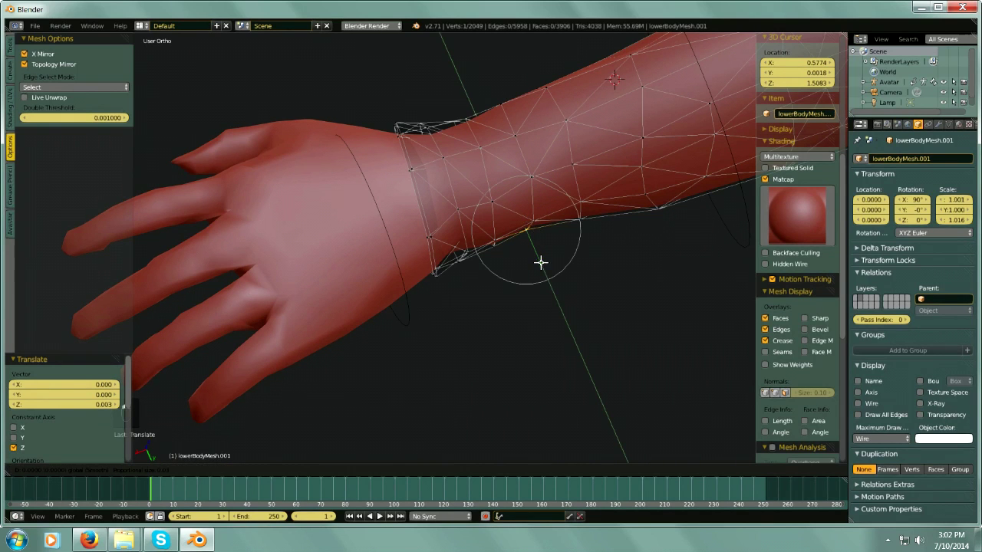
scroll(534, 266, down, 3)
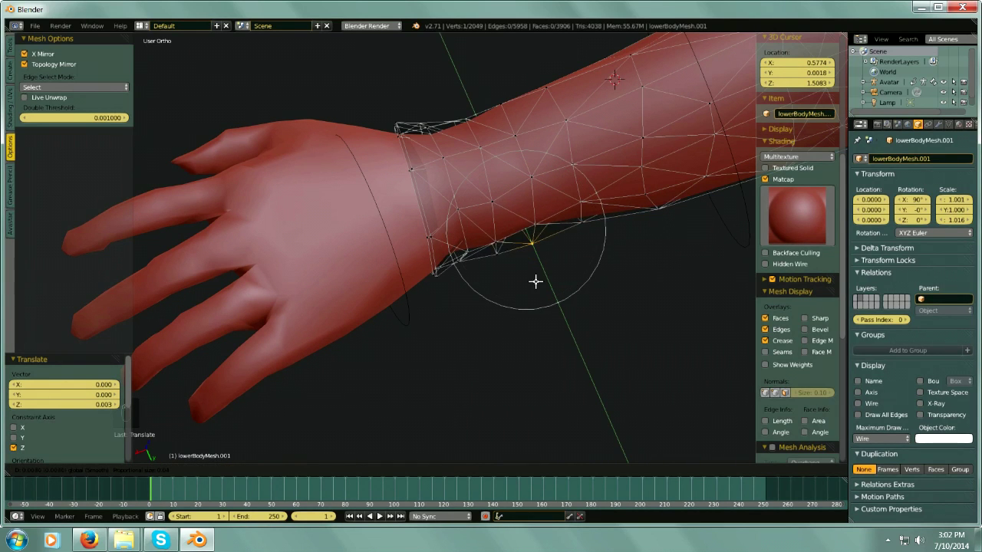
click(533, 274)
- Pull a vertex on the thumb-side edge of the lower forearm outward by about -0.004 along Y
middle_drag(533, 275, 356, 340)
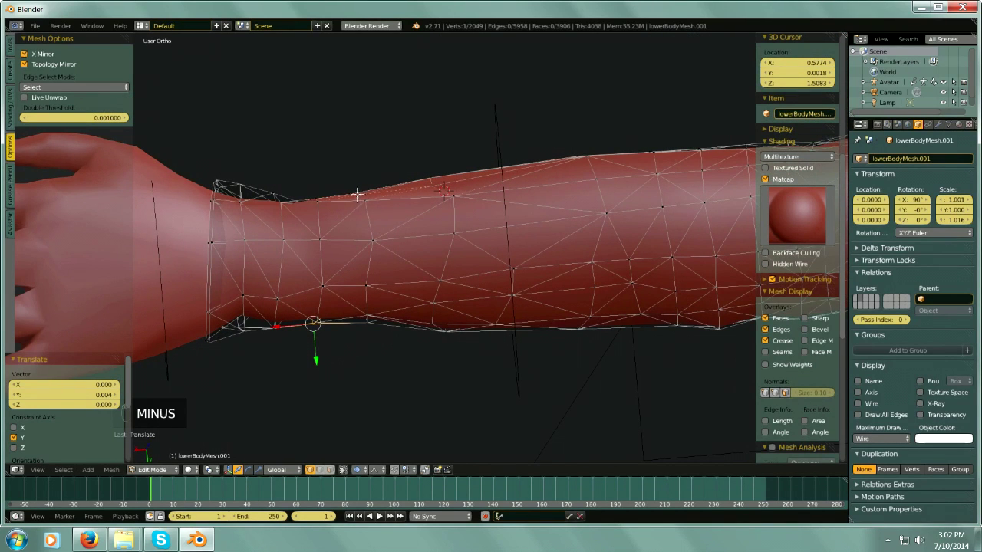
key(g)
key(y)
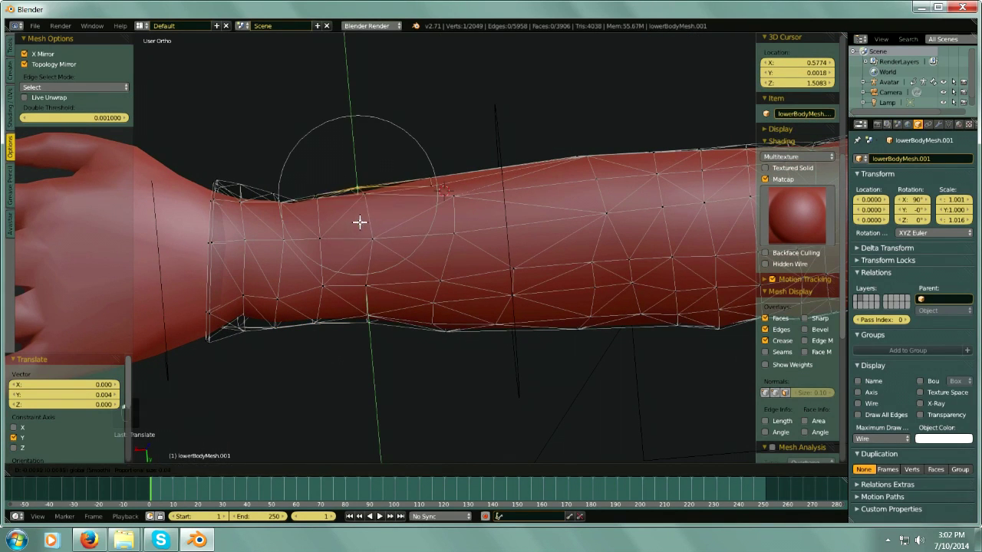
click(360, 222)
- Pull the neighbouring thumb-side vertex nearer the wrist outward by about -0.006 along Y
middle_drag(312, 228, 308, 205)
middle_drag(345, 230, 338, 261)
middle_drag(305, 184, 323, 235)
key(g)
key(y)
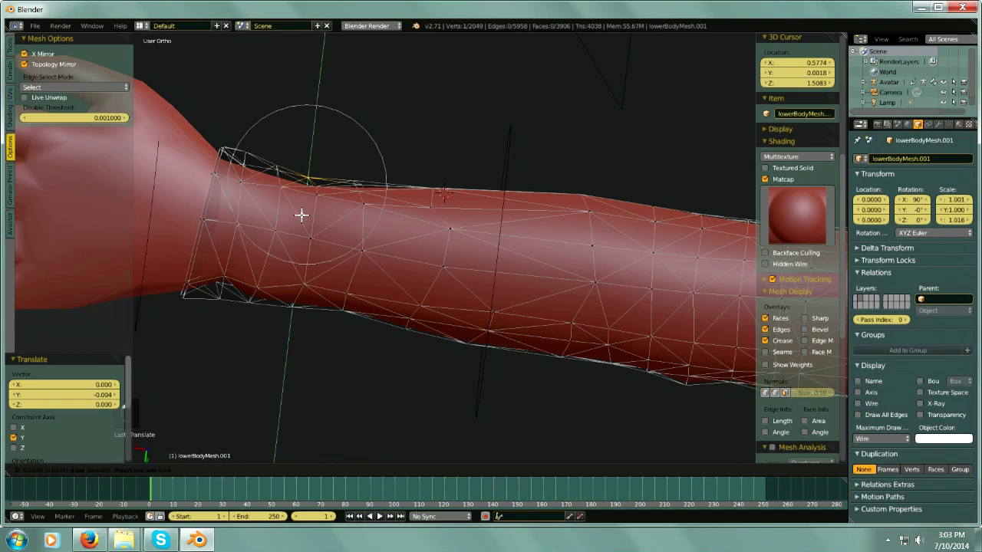
drag(301, 210, 301, 210)
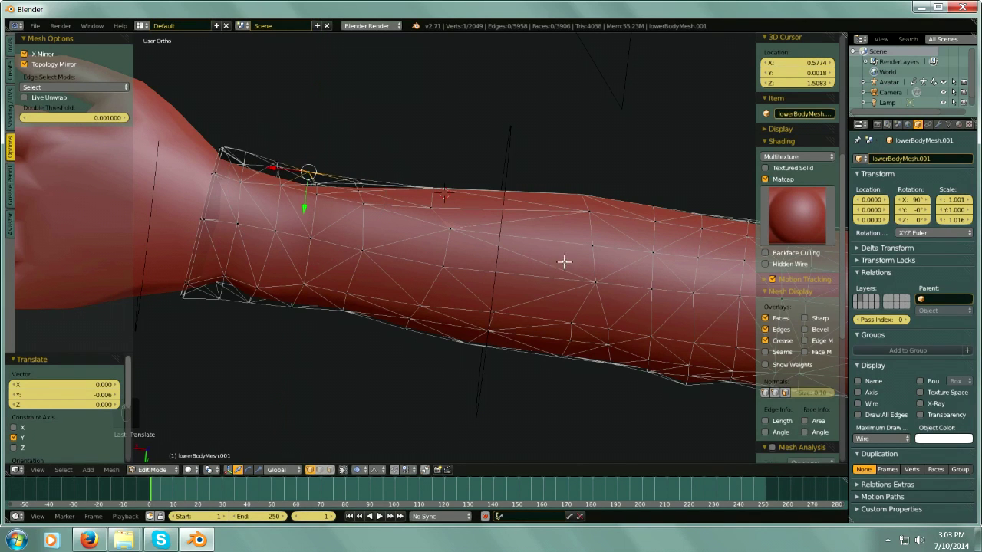
- Pull two front-edge vertices on either side of mid-forearm outward by about -0.003 and -0.004 along Y
shift+middle_drag(586, 211, 412, 224)
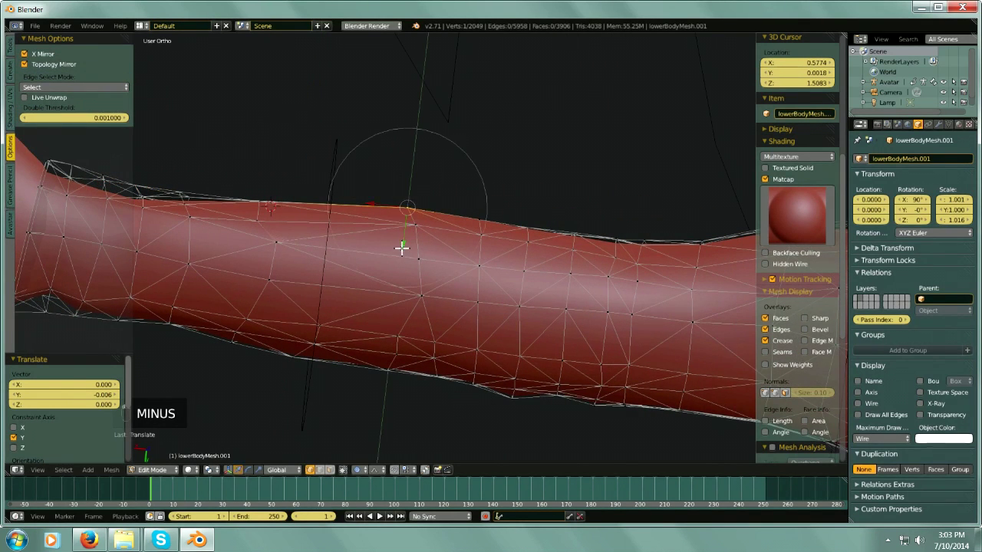
key(g)
key(y)
click(361, 244)
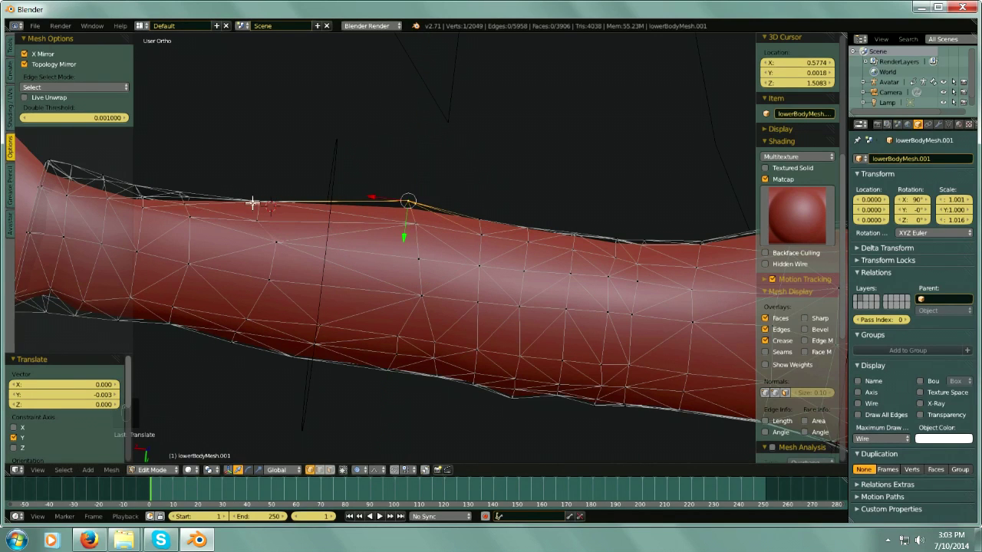
key(g)
key(y)
scroll(254, 229, down, 2)
click(254, 230)
- Pull two more front-edge vertices on the upper forearm outward by about -0.004 and -0.003 along Y
right_click(486, 228)
key(g)
key(y)
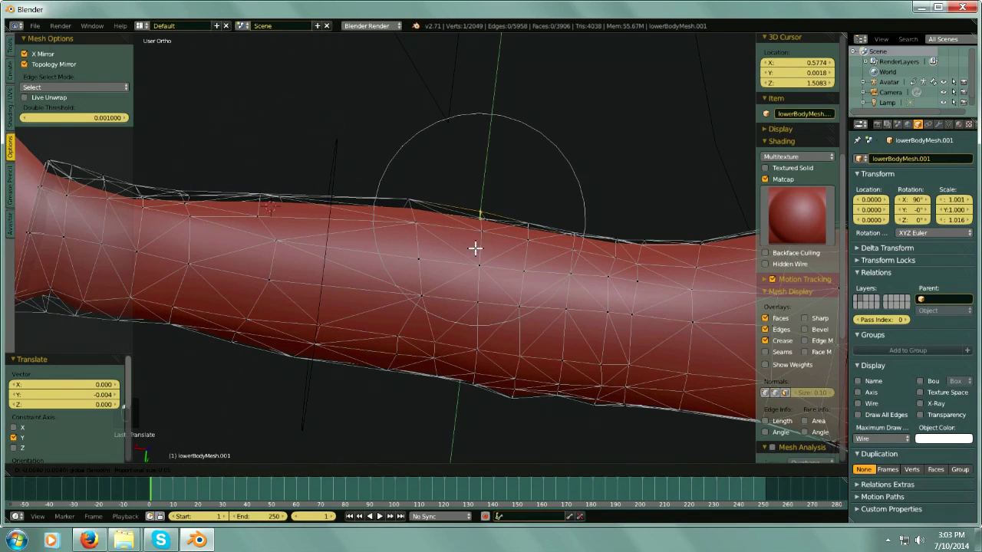
click(476, 248)
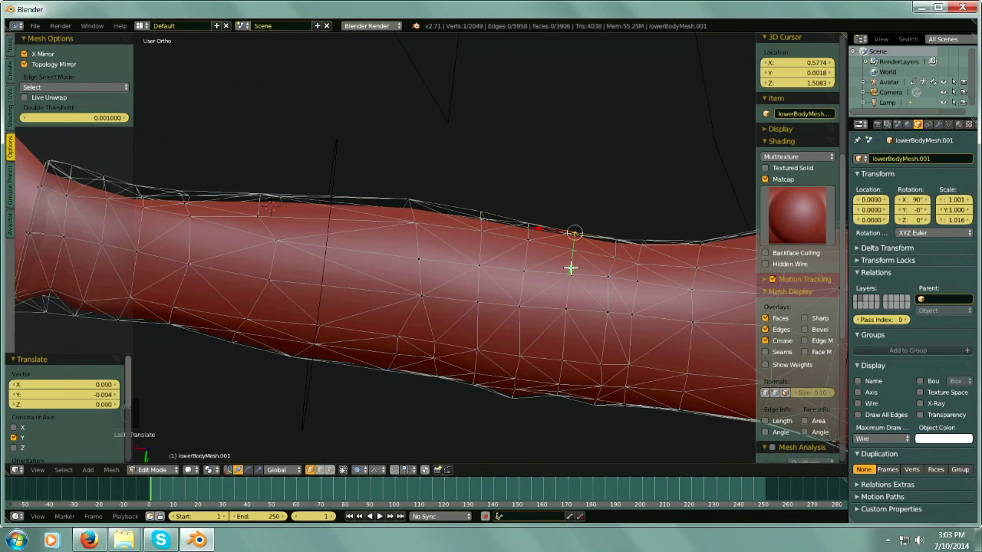
key(g)
key(y)
click(571, 264)
- Pull two front-edge vertices at the elbow bend outward along Y, the last by about -0.003
right_click(647, 238)
key(g)
key(y)
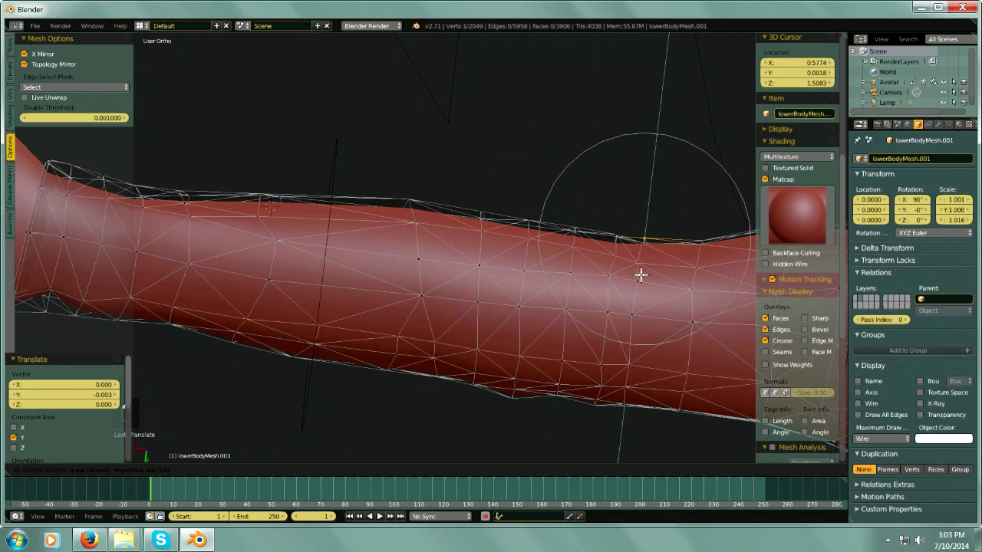
click(679, 271)
drag(699, 278, 700, 271)
- Pull a vertex on the back edge of the upper forearm outward by about 0.002 along Y
key(minus)
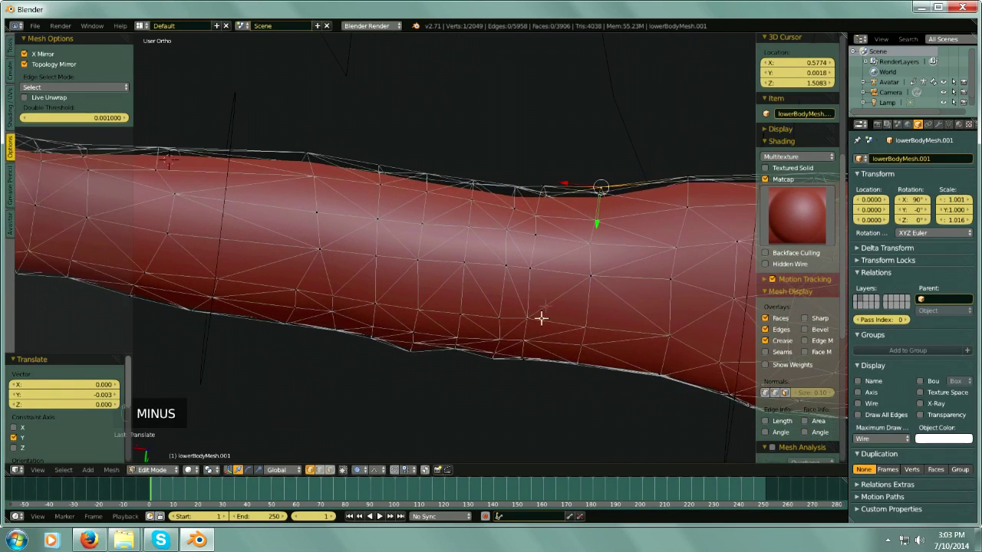
middle_drag(542, 318, 555, 289)
right_click(354, 311)
key(g)
key(y)
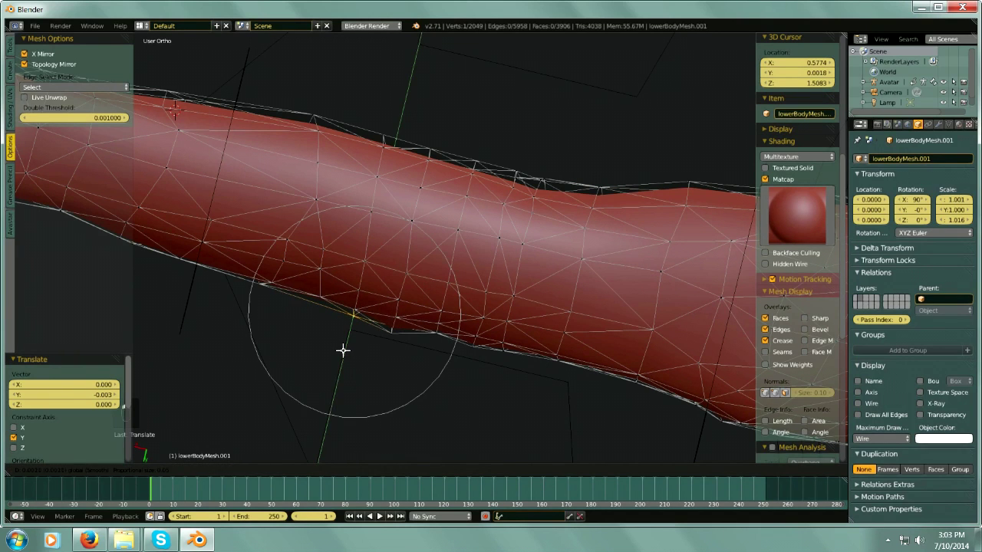
click(328, 349)
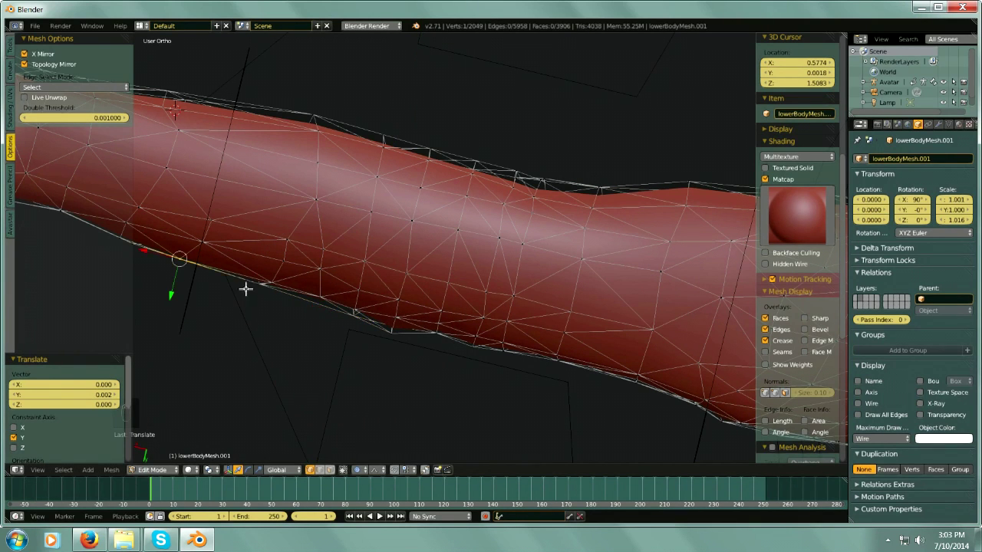
- Pull two back-edge vertices on the lower forearm near the wrist outward by about 0.002 each along Y
key(minus)
right_click(197, 264)
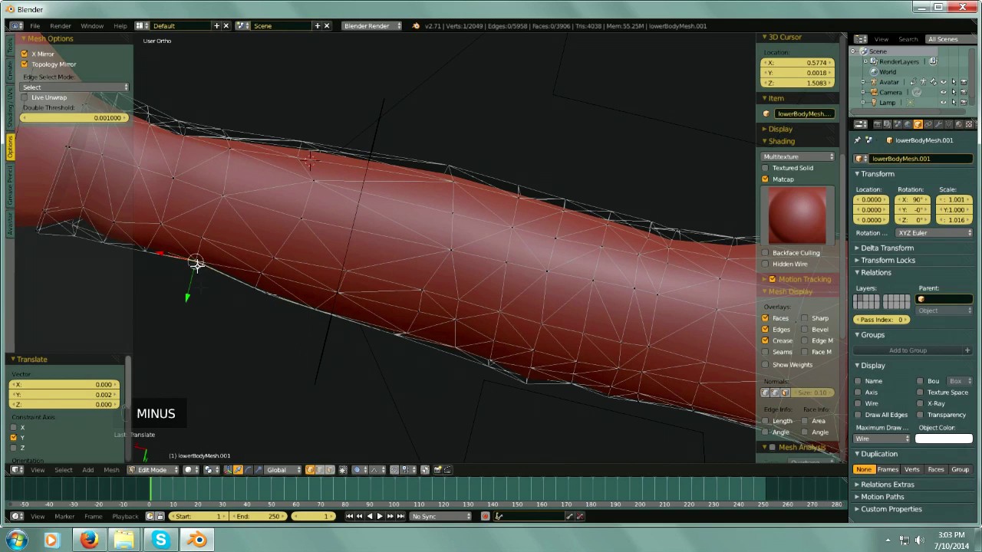
key(g)
key(y)
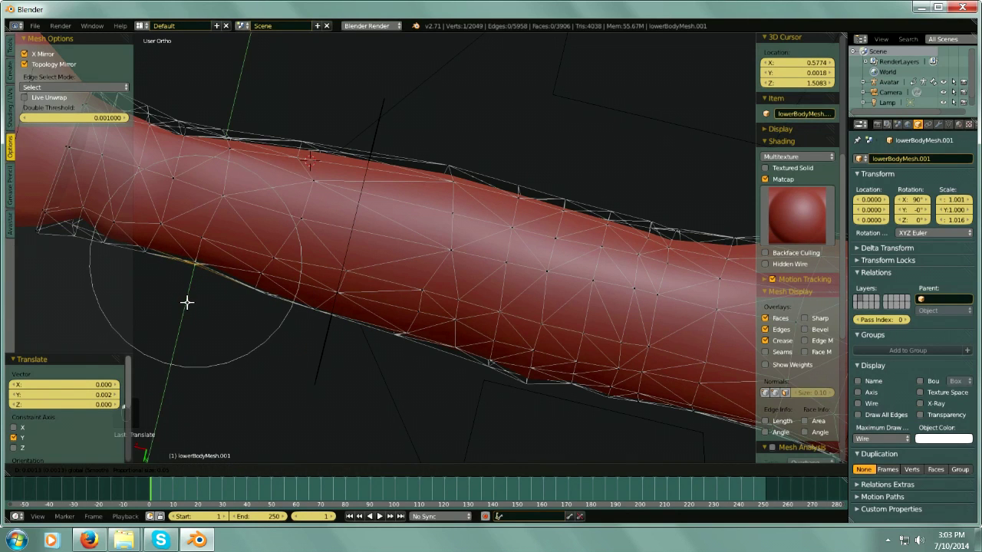
drag(187, 302, 186, 304)
right_click(251, 291)
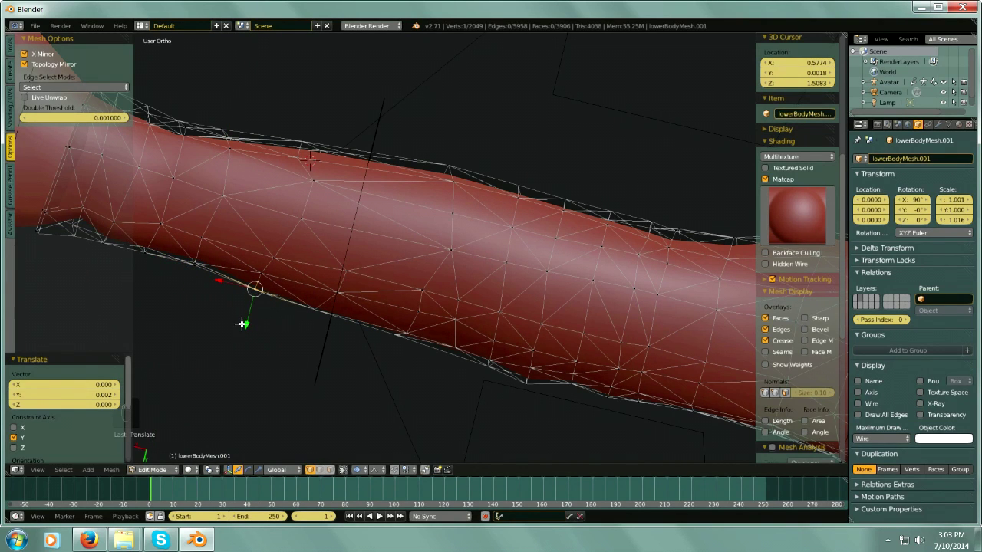
key(g)
key(y)
click(244, 325)
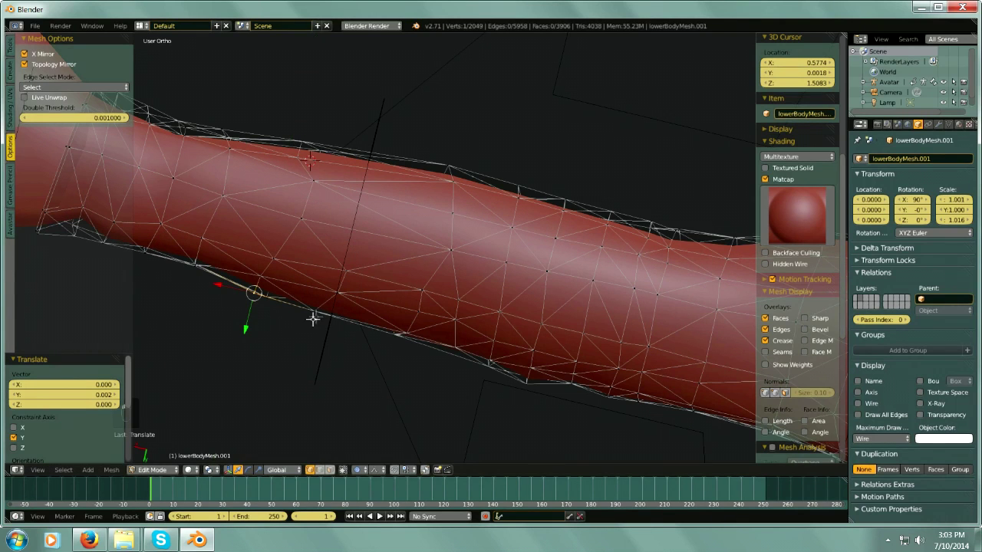
- Pull the next back-edge vertex at mid-forearm outward by about 0.002 along Y
key(g)
key(y)
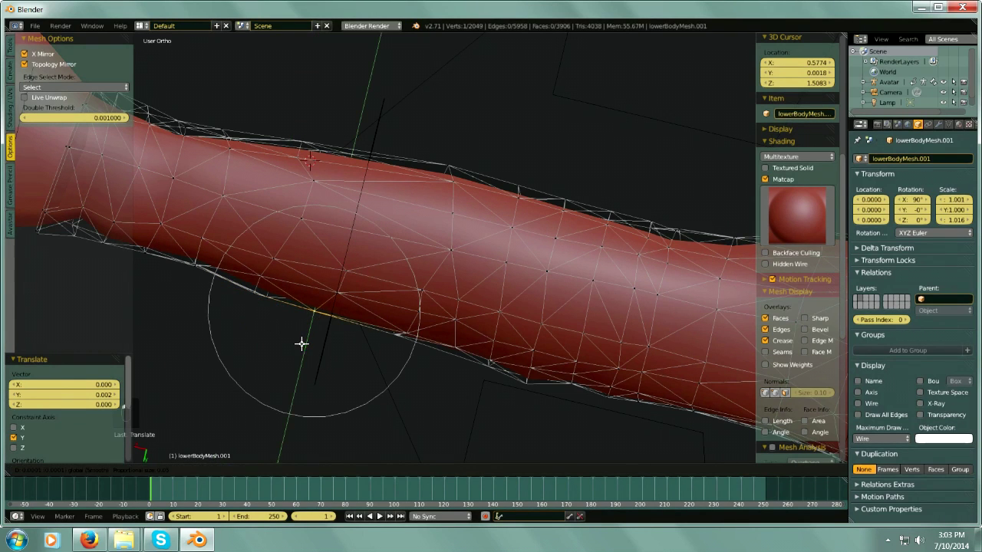
click(297, 346)
shift+middle_drag(509, 384, 246, 272)
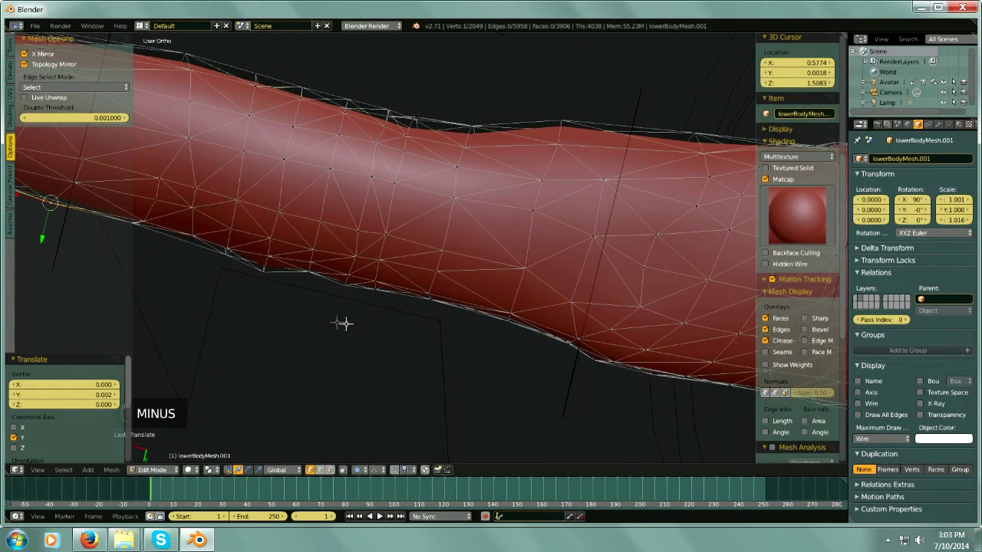
- Pull three back-edge vertices around the elbow outward along Y, by about 0.002, 0.001 and 0.001
key(g)
key(y)
click(305, 308)
right_click(430, 303)
key(g)
key(y)
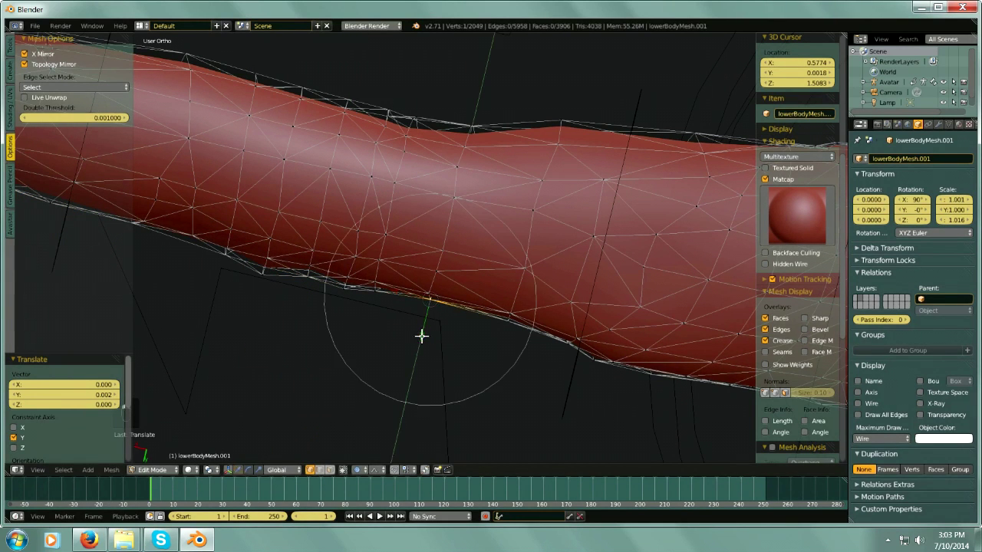
click(437, 336)
right_click(507, 319)
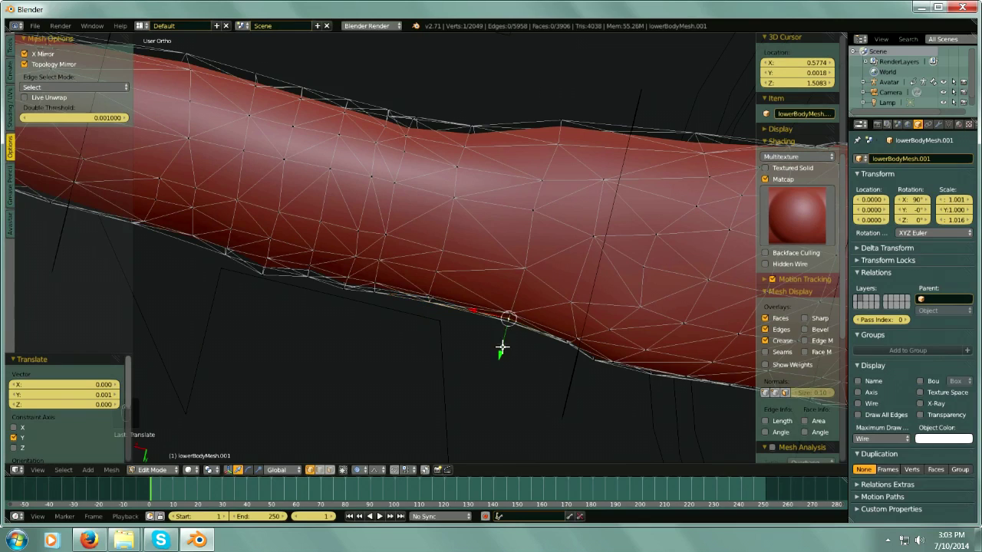
key(g)
key(y)
click(540, 359)
- Raise two vertices on the top edge of the upper arm along Z, the first by about 0.005
middle_drag(557, 393, 562, 206)
key(minus)
middle_drag(583, 299, 627, 321)
key(minus)
key(minus)
key(minus)
key(minus)
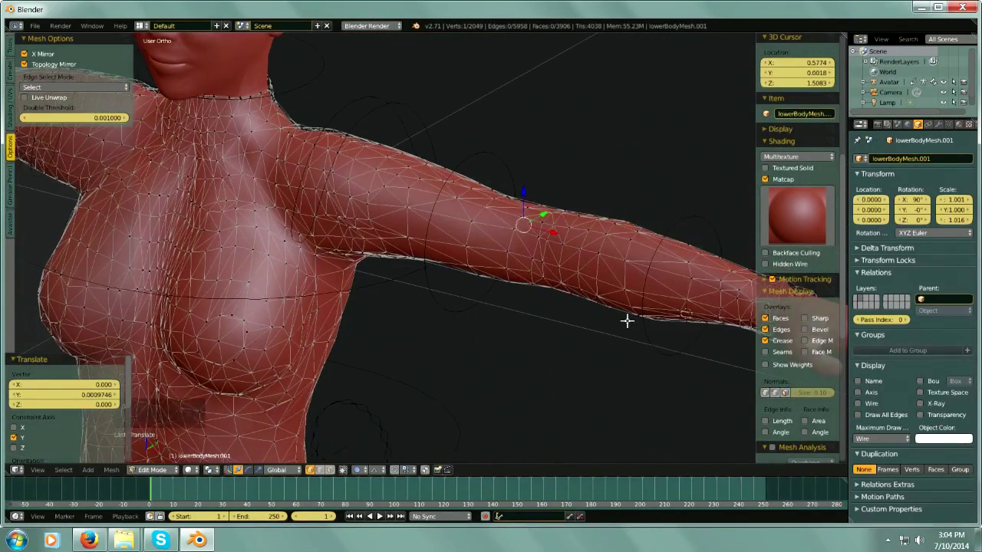
middle_drag(498, 197, 443, 146)
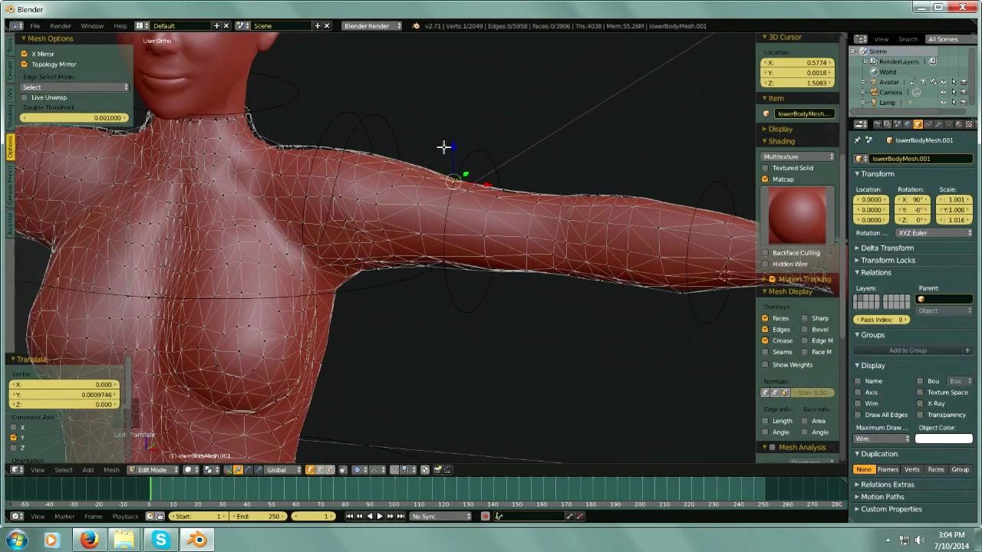
key(g)
key(z)
scroll(455, 145, down, 4)
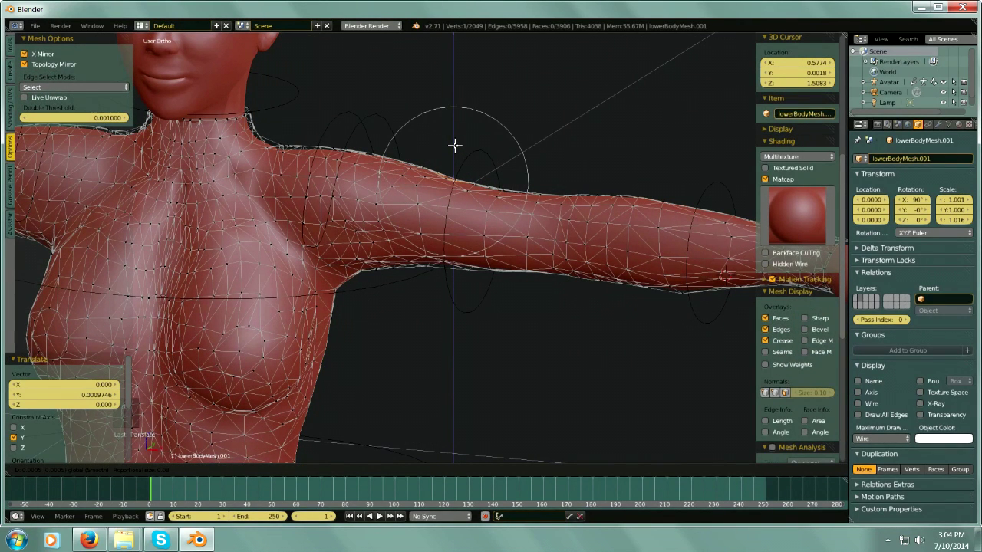
click(453, 141)
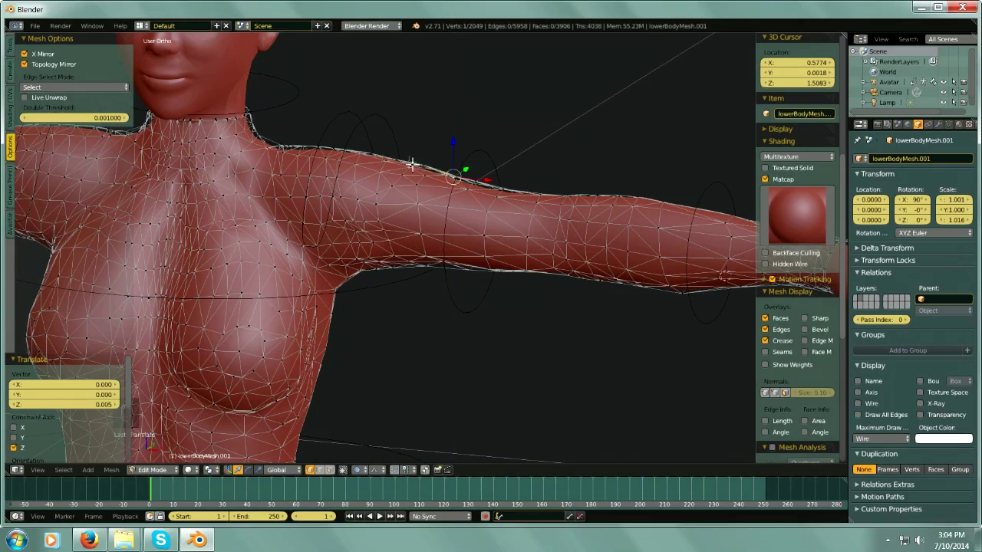
middle_drag(387, 154, 411, 151)
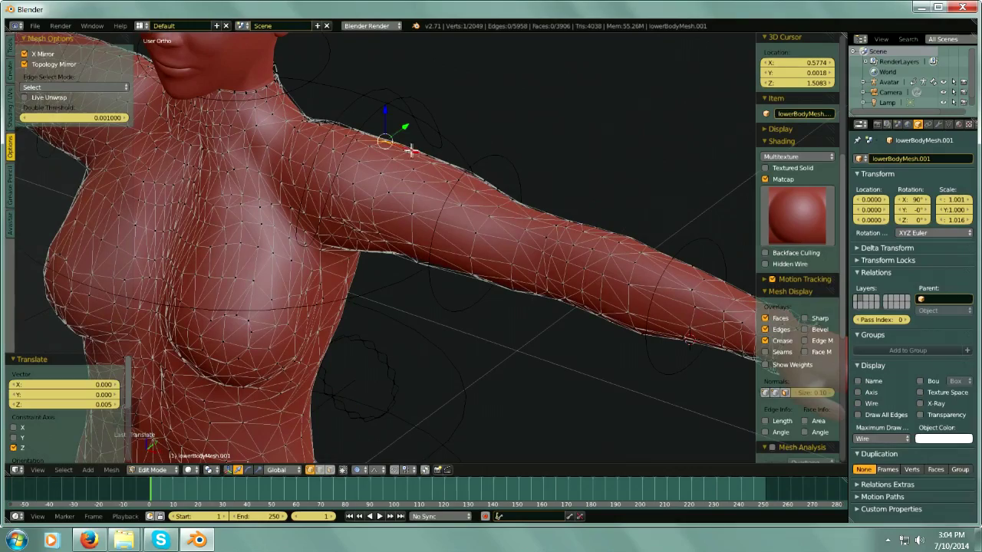
drag(407, 121, 407, 116)
- Pull the mesh at the chest's centre line between the breasts forward along Y, by about -0.007 per move
middle_drag(409, 118, 423, 254)
key(minus)
key(minus)
key(minus)
scroll(283, 214, up, 5)
right_click(302, 216)
mouse_move(317, 215)
middle_down()
mouse_move(346, 220)
mouse_move(318, 218)
middle_up()
drag(319, 218, 318, 217)
scroll(325, 218, down, 4)
middle_drag(375, 236, 455, 232)
key(minus)
middle_drag(401, 256, 249, 234)
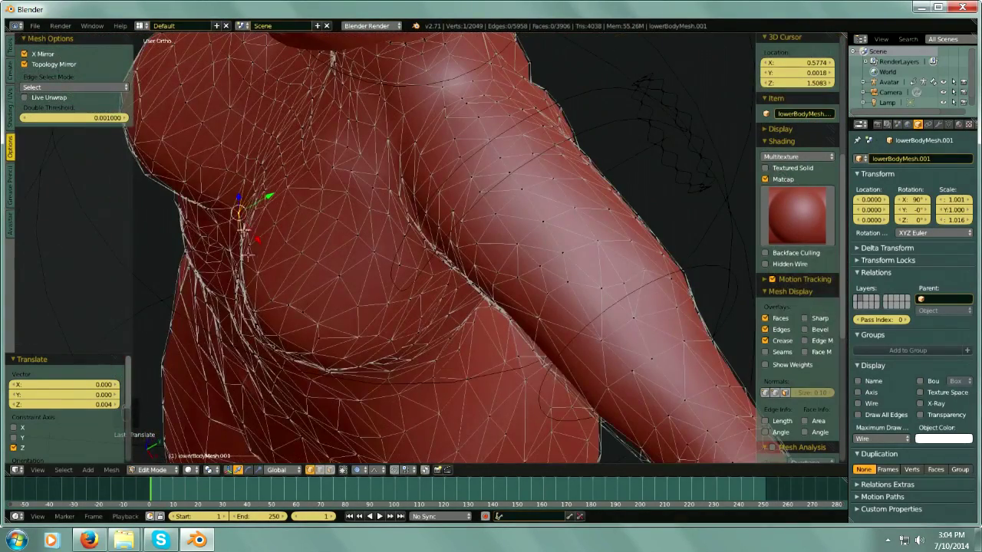
key(g)
key(y)
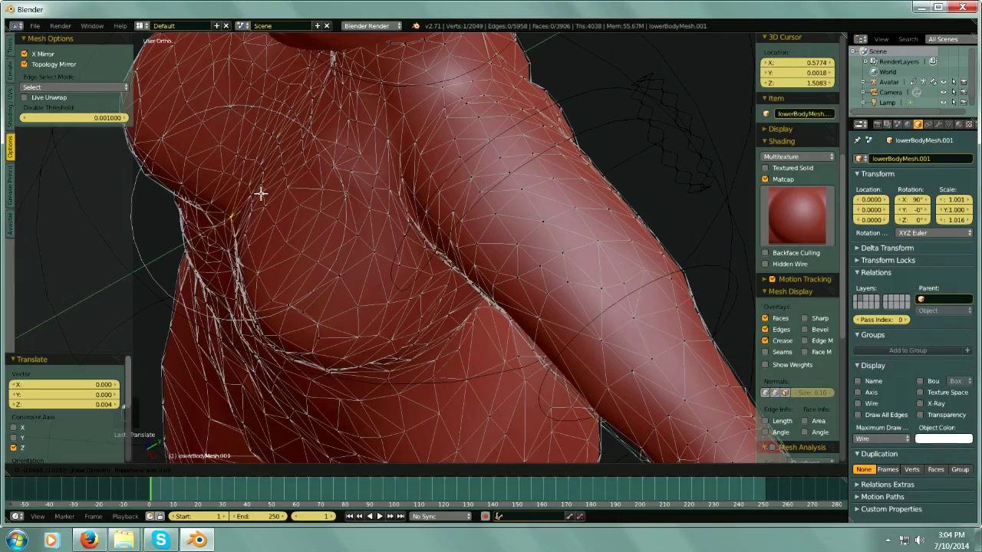
click(265, 198)
middle_drag(257, 163, 283, 126)
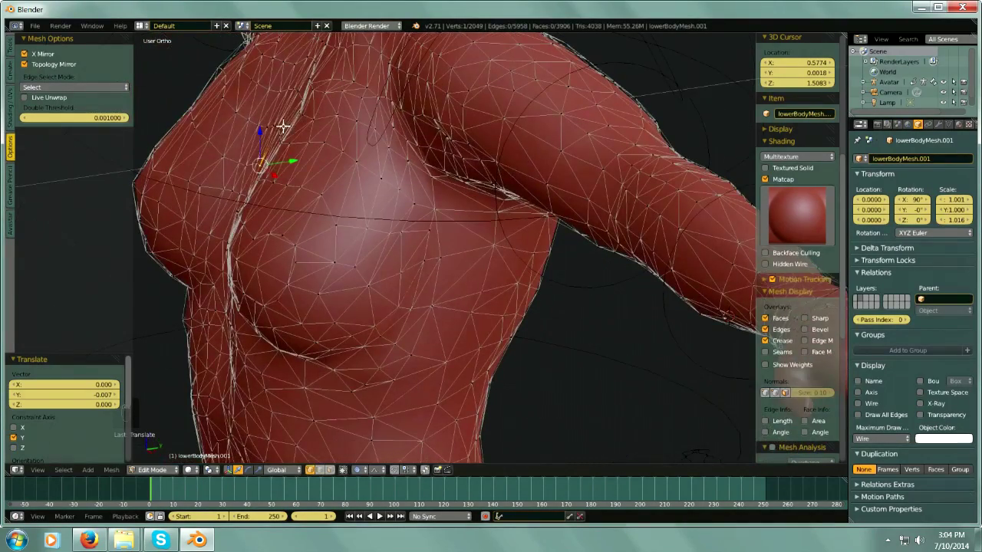
drag(291, 161, 281, 159)
- Pull a vertex on the side of the chest below the armpit outward along X
middle_drag(281, 159, 603, 90)
key(minus)
key(minus)
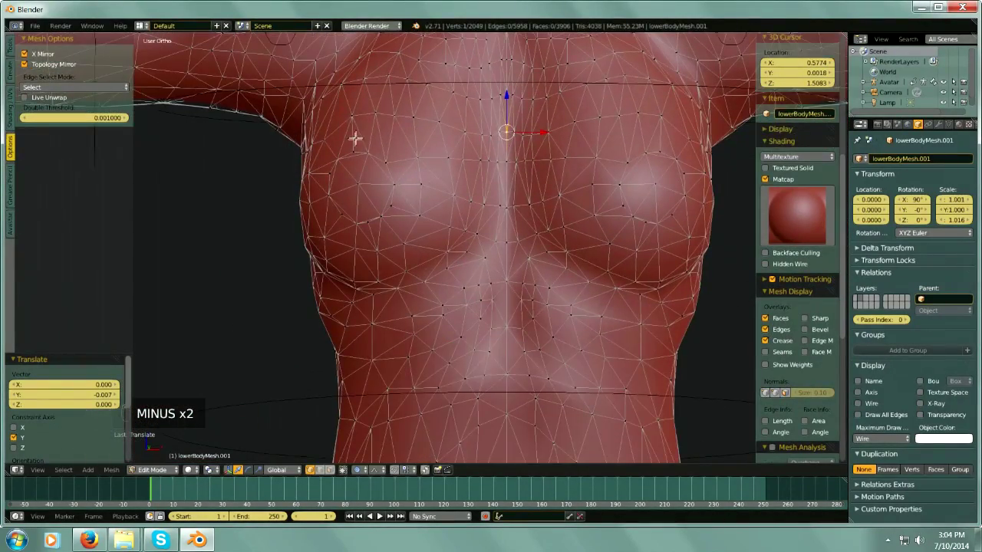
key(minus)
shift+middle_drag(355, 138, 352, 188)
middle_drag(323, 241, 340, 232)
key(minus)
shift+middle_drag(682, 272, 488, 266)
right_click(591, 207)
middle_drag(591, 207, 629, 220)
drag(625, 206, 634, 206)
- Pull two vertices lower on the side of the ribcage outward along X, by about 0.003 and 0.004
key(minus)
shift+middle_drag(632, 281, 643, 270)
right_click(587, 218)
middle_drag(589, 219, 635, 244)
drag(622, 215, 629, 212)
middle_drag(629, 212, 620, 239)
right_click(531, 260)
key(g)
key(x)
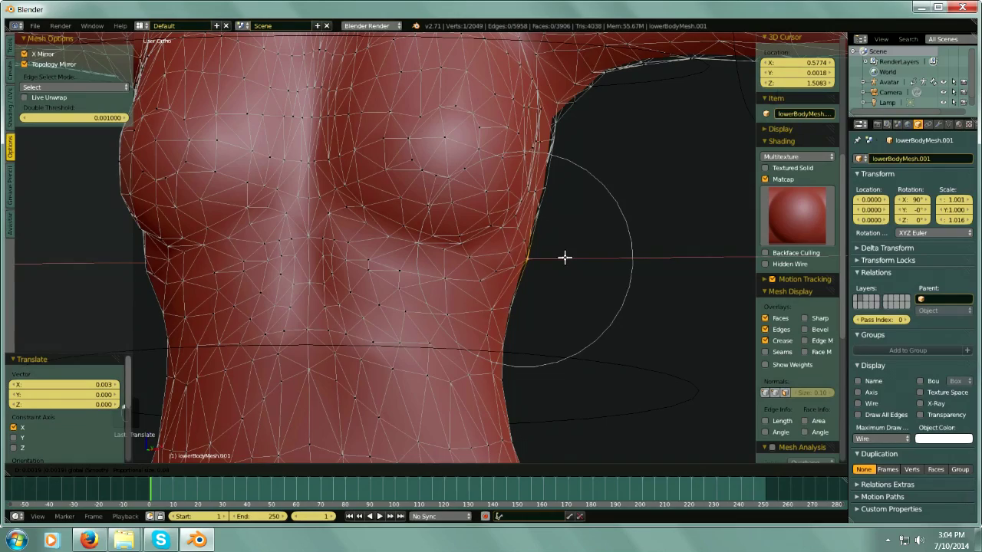
click(567, 257)
middle_drag(568, 256, 538, 251)
key(minus)
key(g)
key(x)
key(Escape)
- Pull two side vertices, one at the waist and one at the upper hip, outward by about 0.003 each along X
right_click(489, 306)
key(g)
key(x)
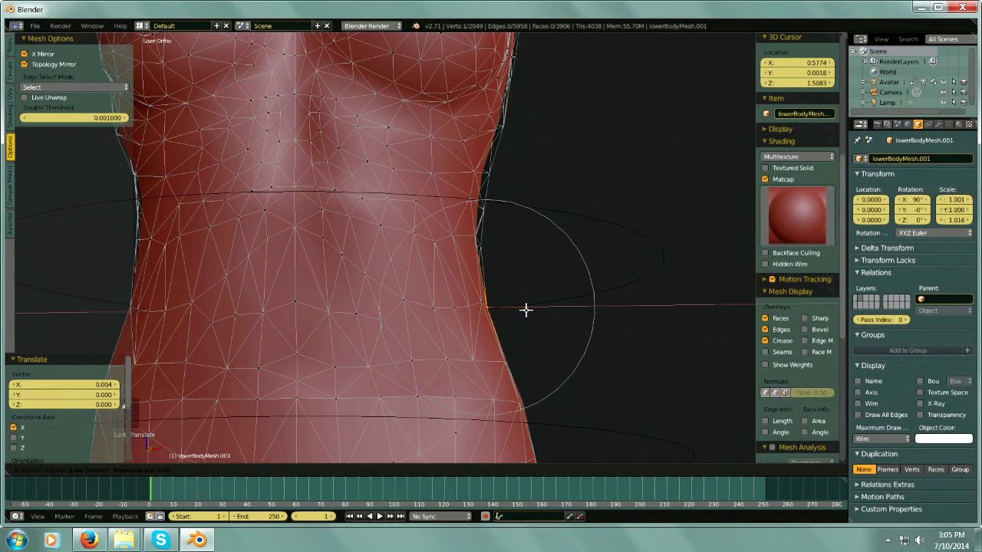
click(531, 310)
middle_drag(550, 344, 557, 224)
key(minus)
right_click(489, 191)
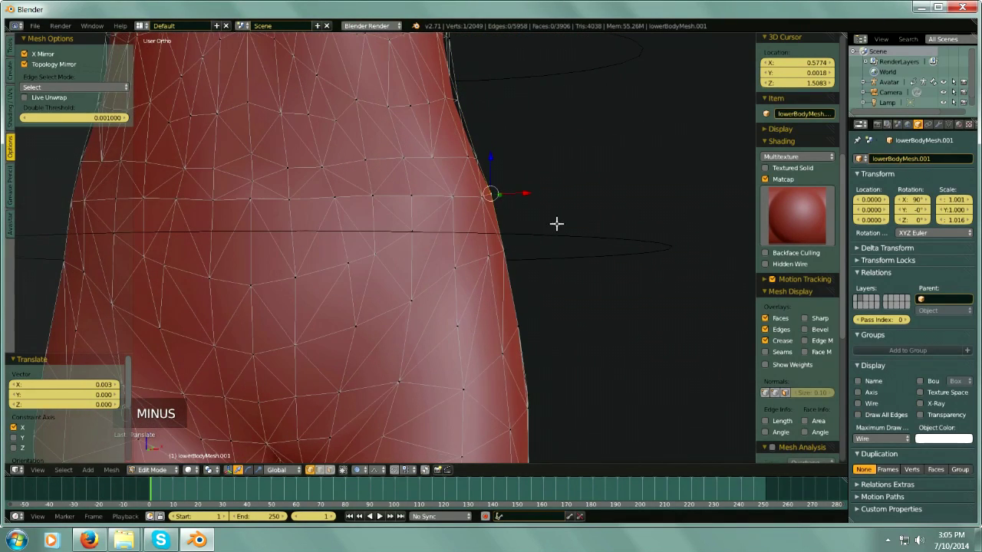
drag(527, 194, 533, 195)
- Pull two outer-edge vertices lower on the hip outward along X, the first by about 0.002
middle_drag(588, 296, 597, 293)
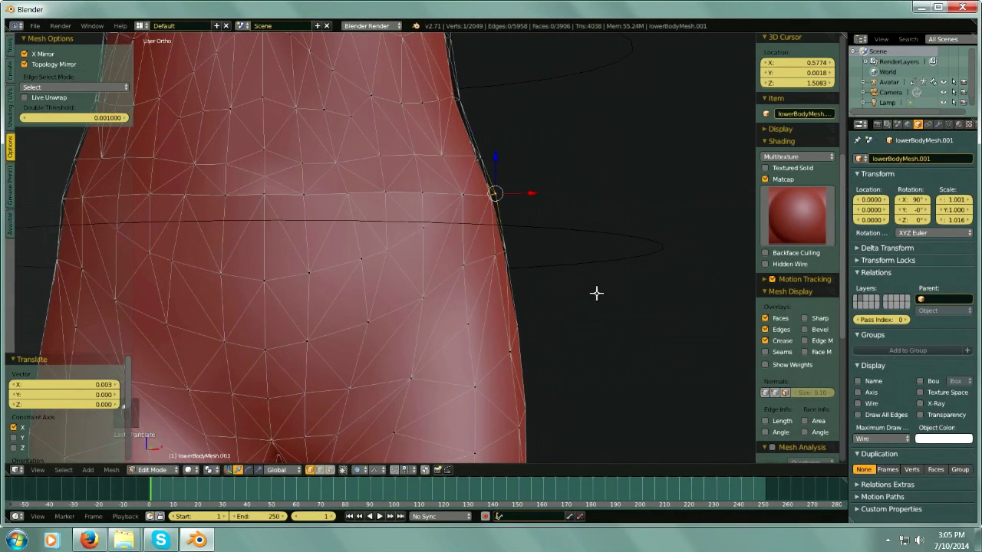
drag(542, 249, 546, 250)
key(minus)
shift+middle_drag(601, 331, 526, 208)
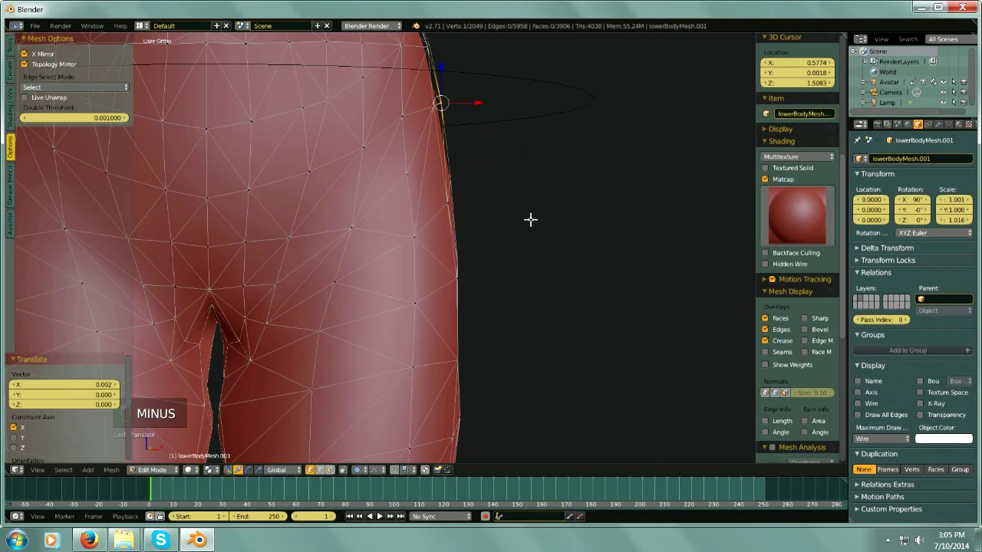
right_click(458, 201)
drag(487, 202, 492, 202)
- Pull three vertices down the outer edge of the thigh outward along X, the last by about 0.002
shift+middle_drag(493, 202, 435, 151)
drag(467, 136, 465, 136)
right_click(434, 220)
drag(456, 215, 465, 216)
shift+middle_drag(500, 273, 482, 115)
key(minus)
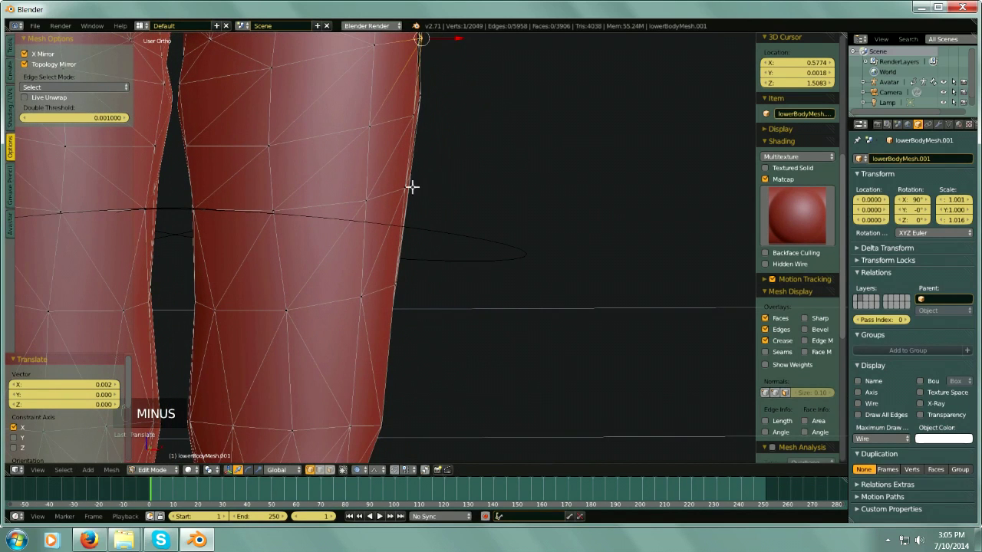
drag(461, 192, 453, 187)
- Pull a front-edge vertex at mid-thigh forward by about 0.001 and a back-edge vertex backward by about 0.005 along Y
middle_drag(491, 231, 476, 250)
key(minus)
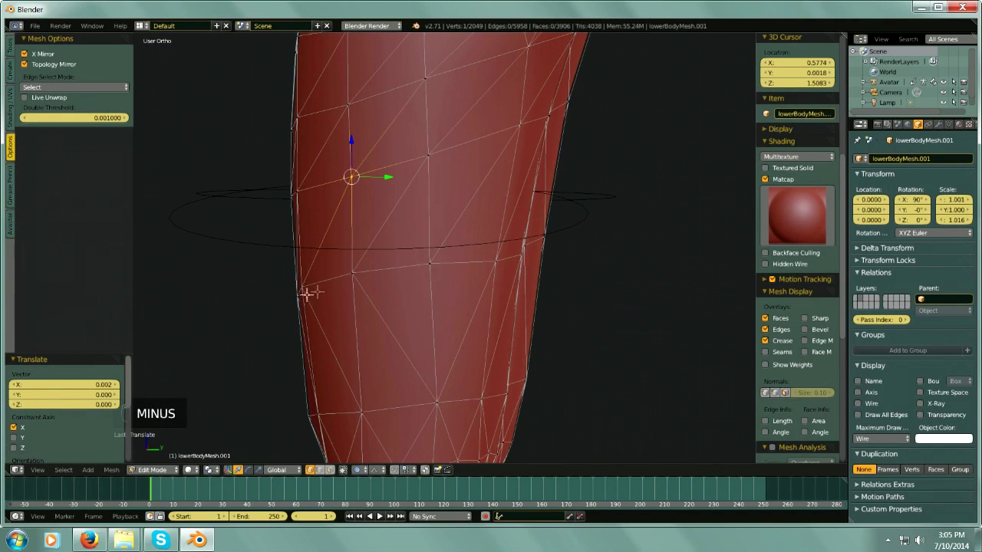
right_click(285, 192)
drag(323, 193, 330, 199)
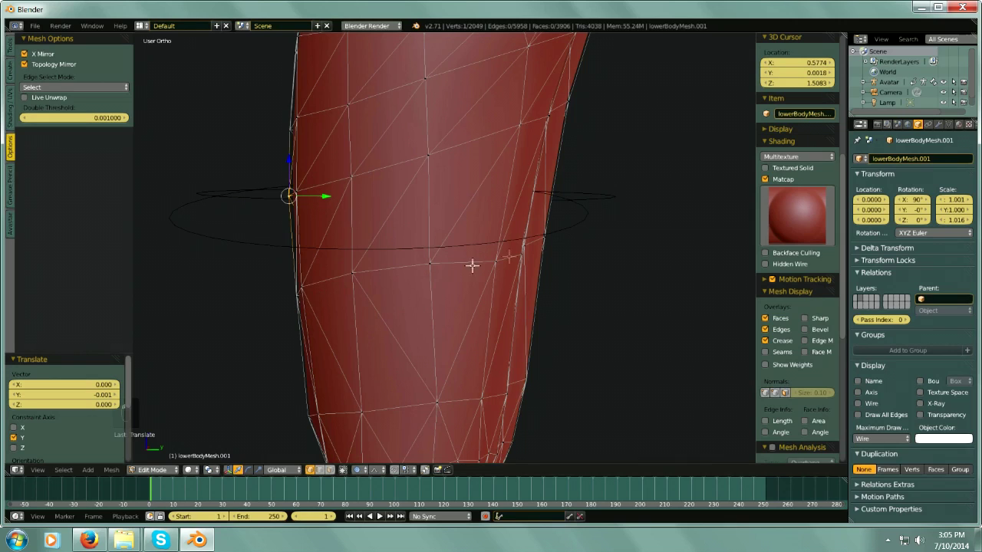
middle_drag(471, 265, 547, 263)
right_click(527, 248)
drag(549, 251, 565, 252)
- Examine the wetsuit's fit over the whole avatar from the front and at an angle
scroll(549, 251, down, 6)
scroll(568, 241, down, 5)
middle_drag(578, 235, 638, 223)
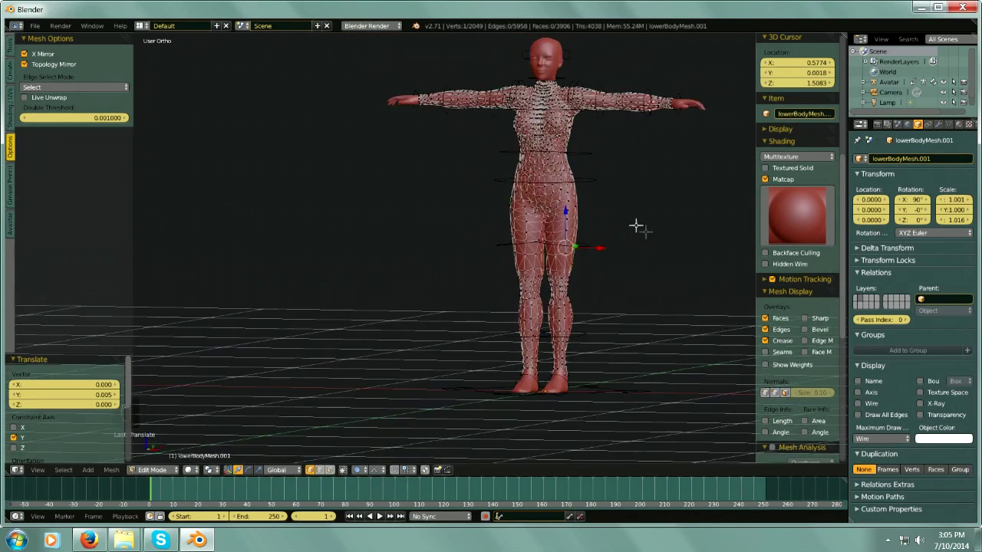
scroll(487, 279, up, 3)
key(KP_Subtract)
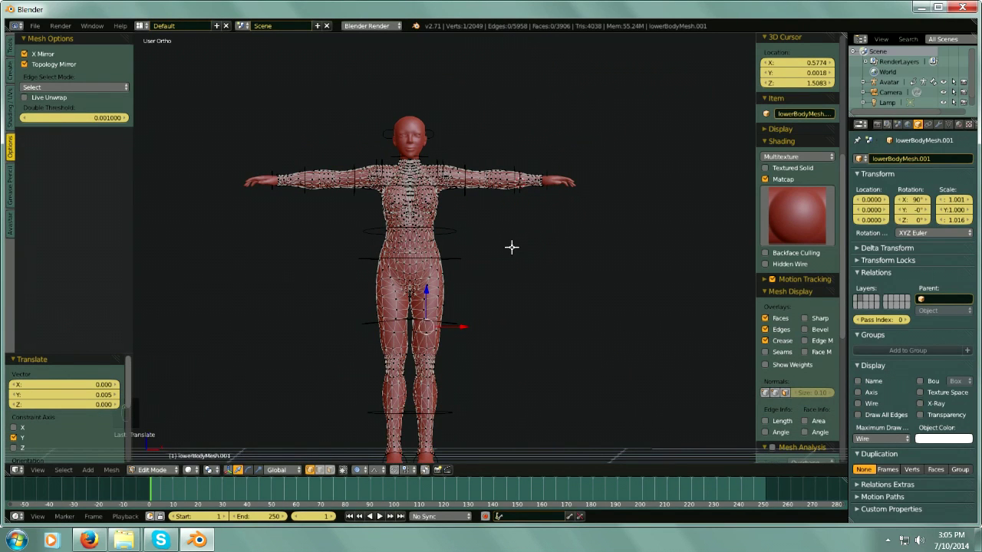
middle_drag(504, 223, 531, 231)
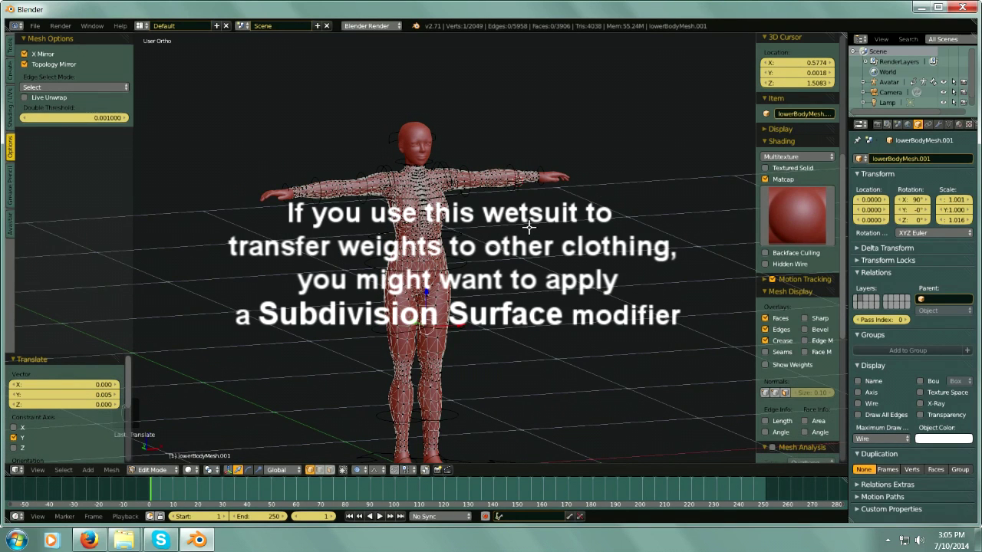